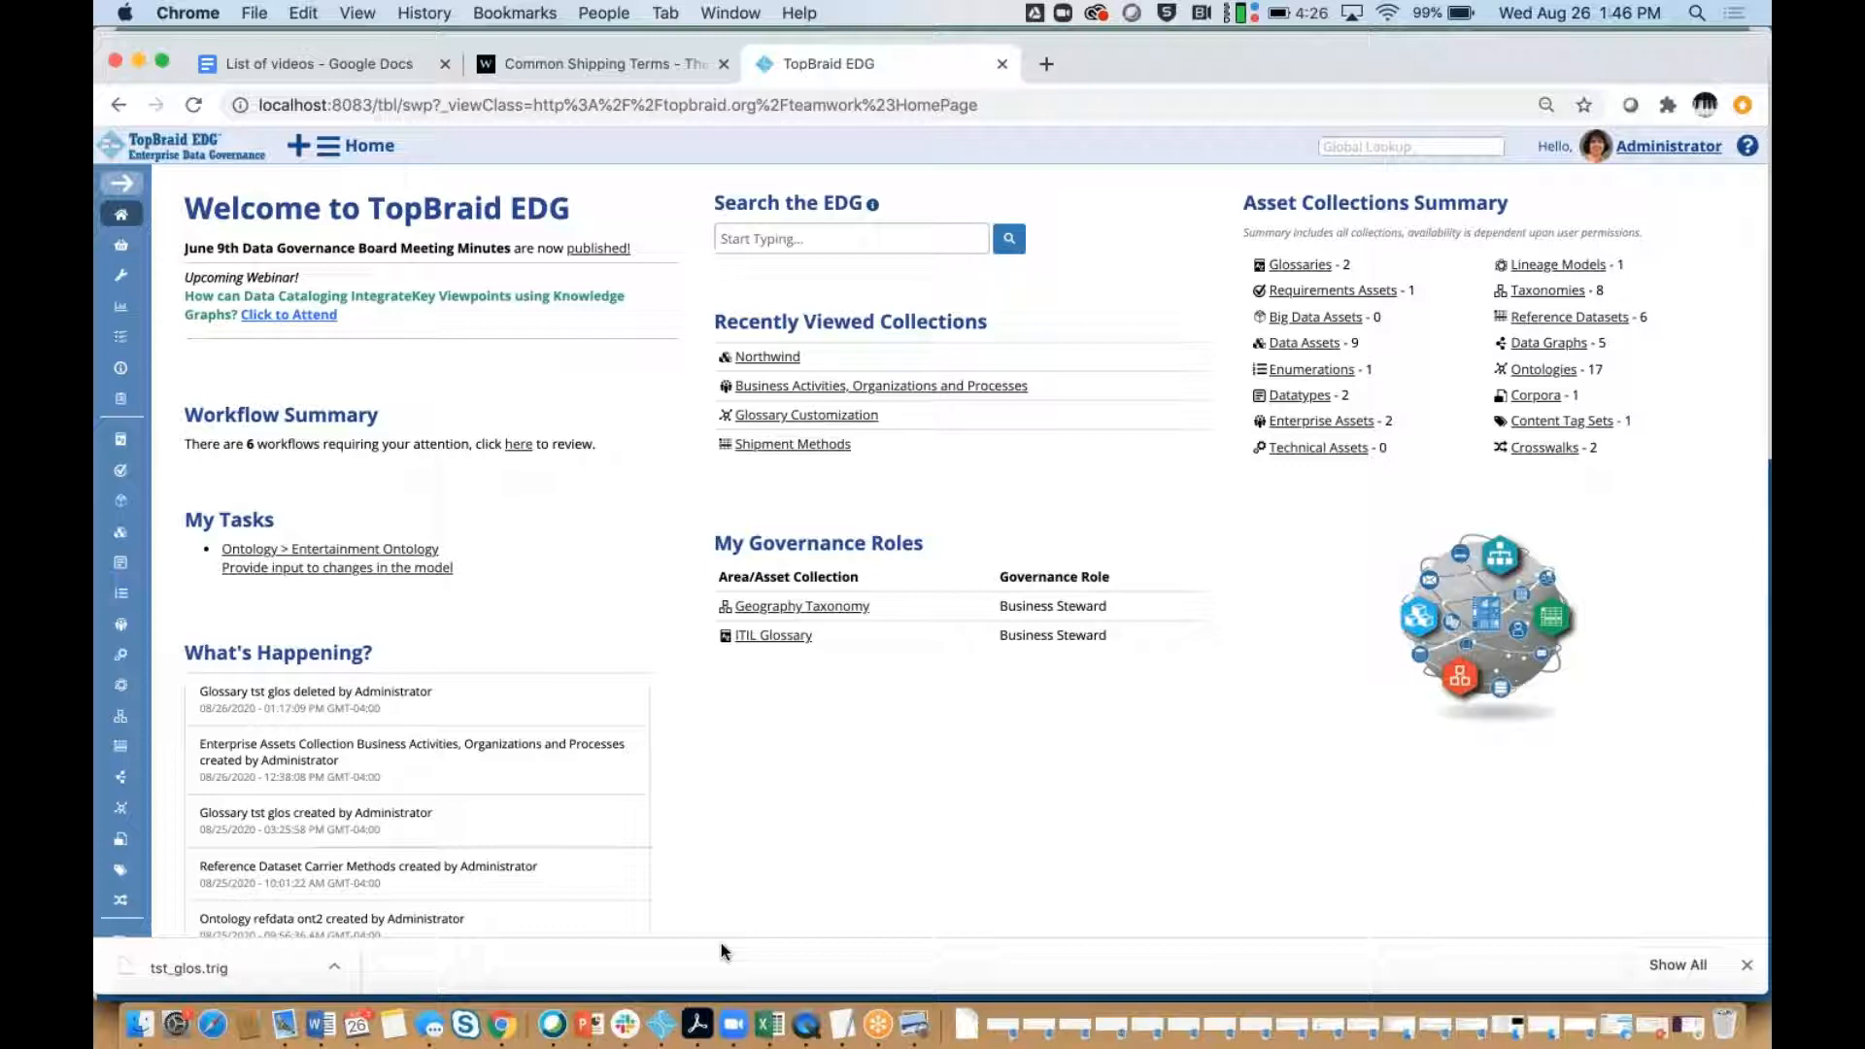
Switch to Excel and examine the terms and definitions listed in the example glossary workbook.
left_click(769, 1027)
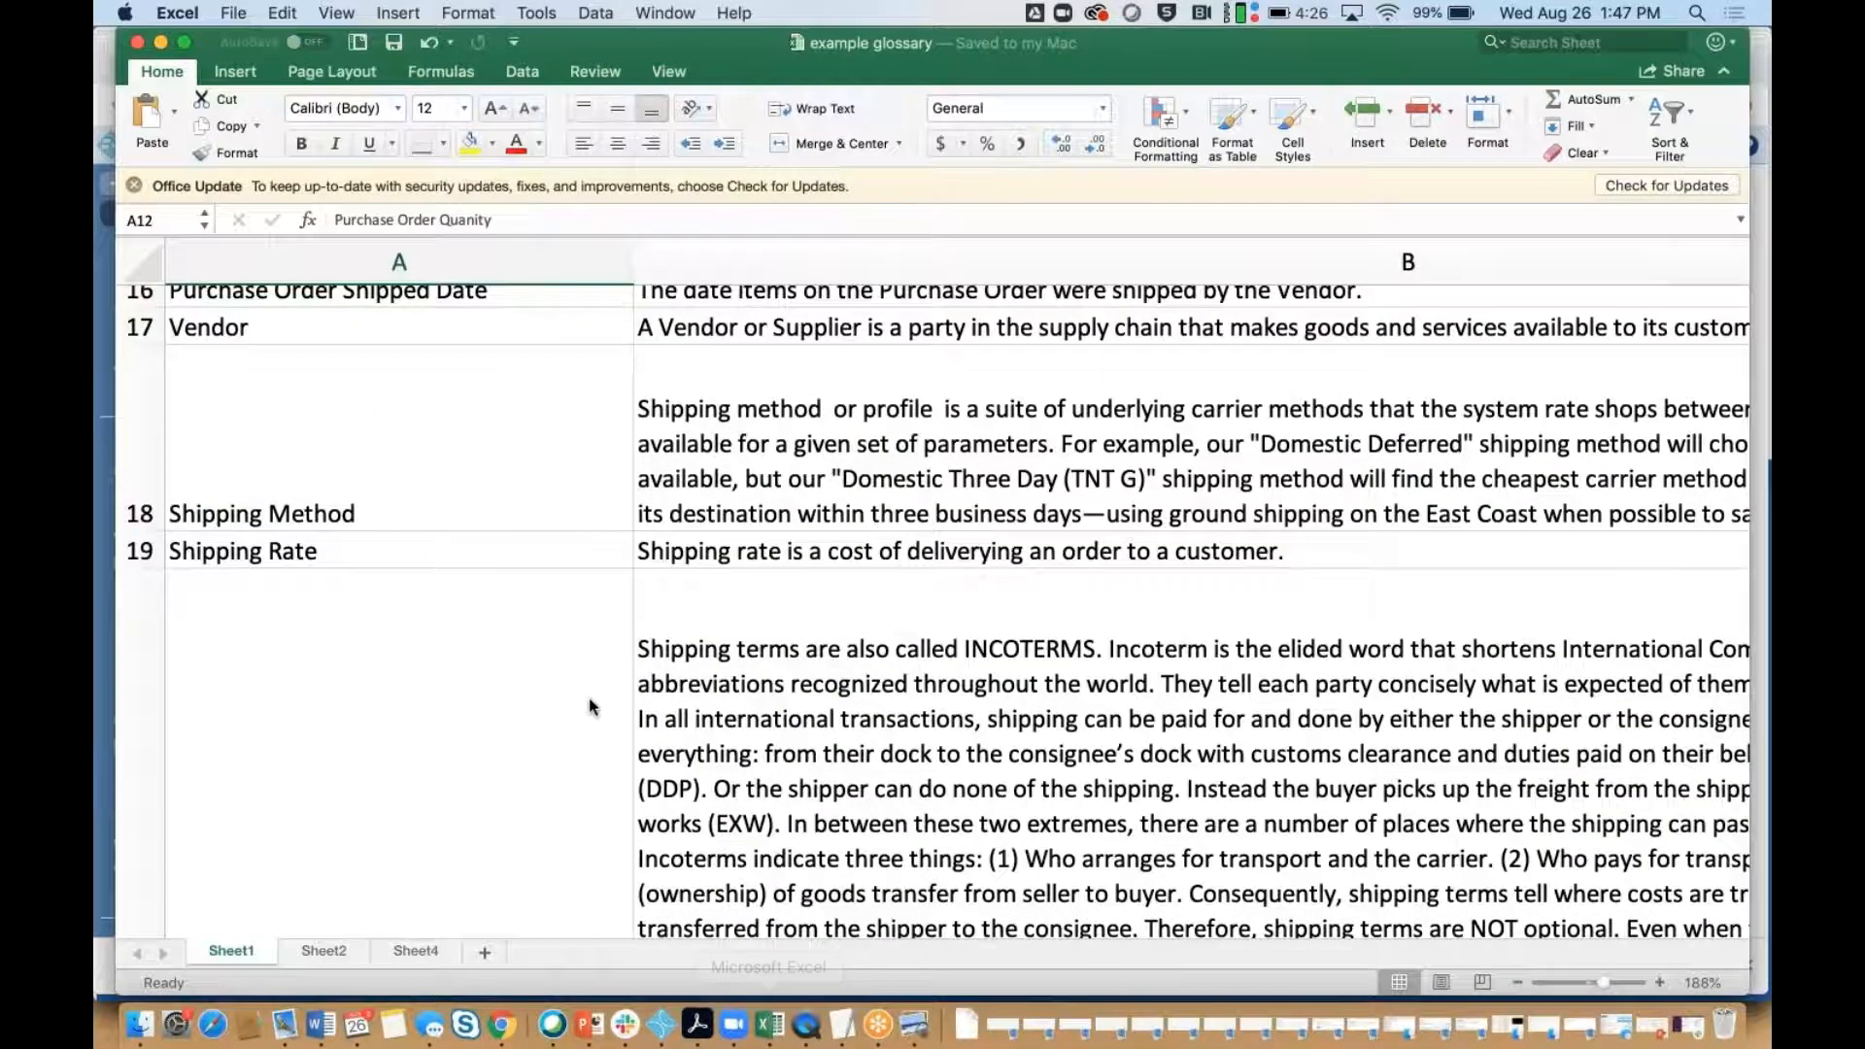
scroll(587, 716, "up", 5)
scroll(926, 617, "up", 8)
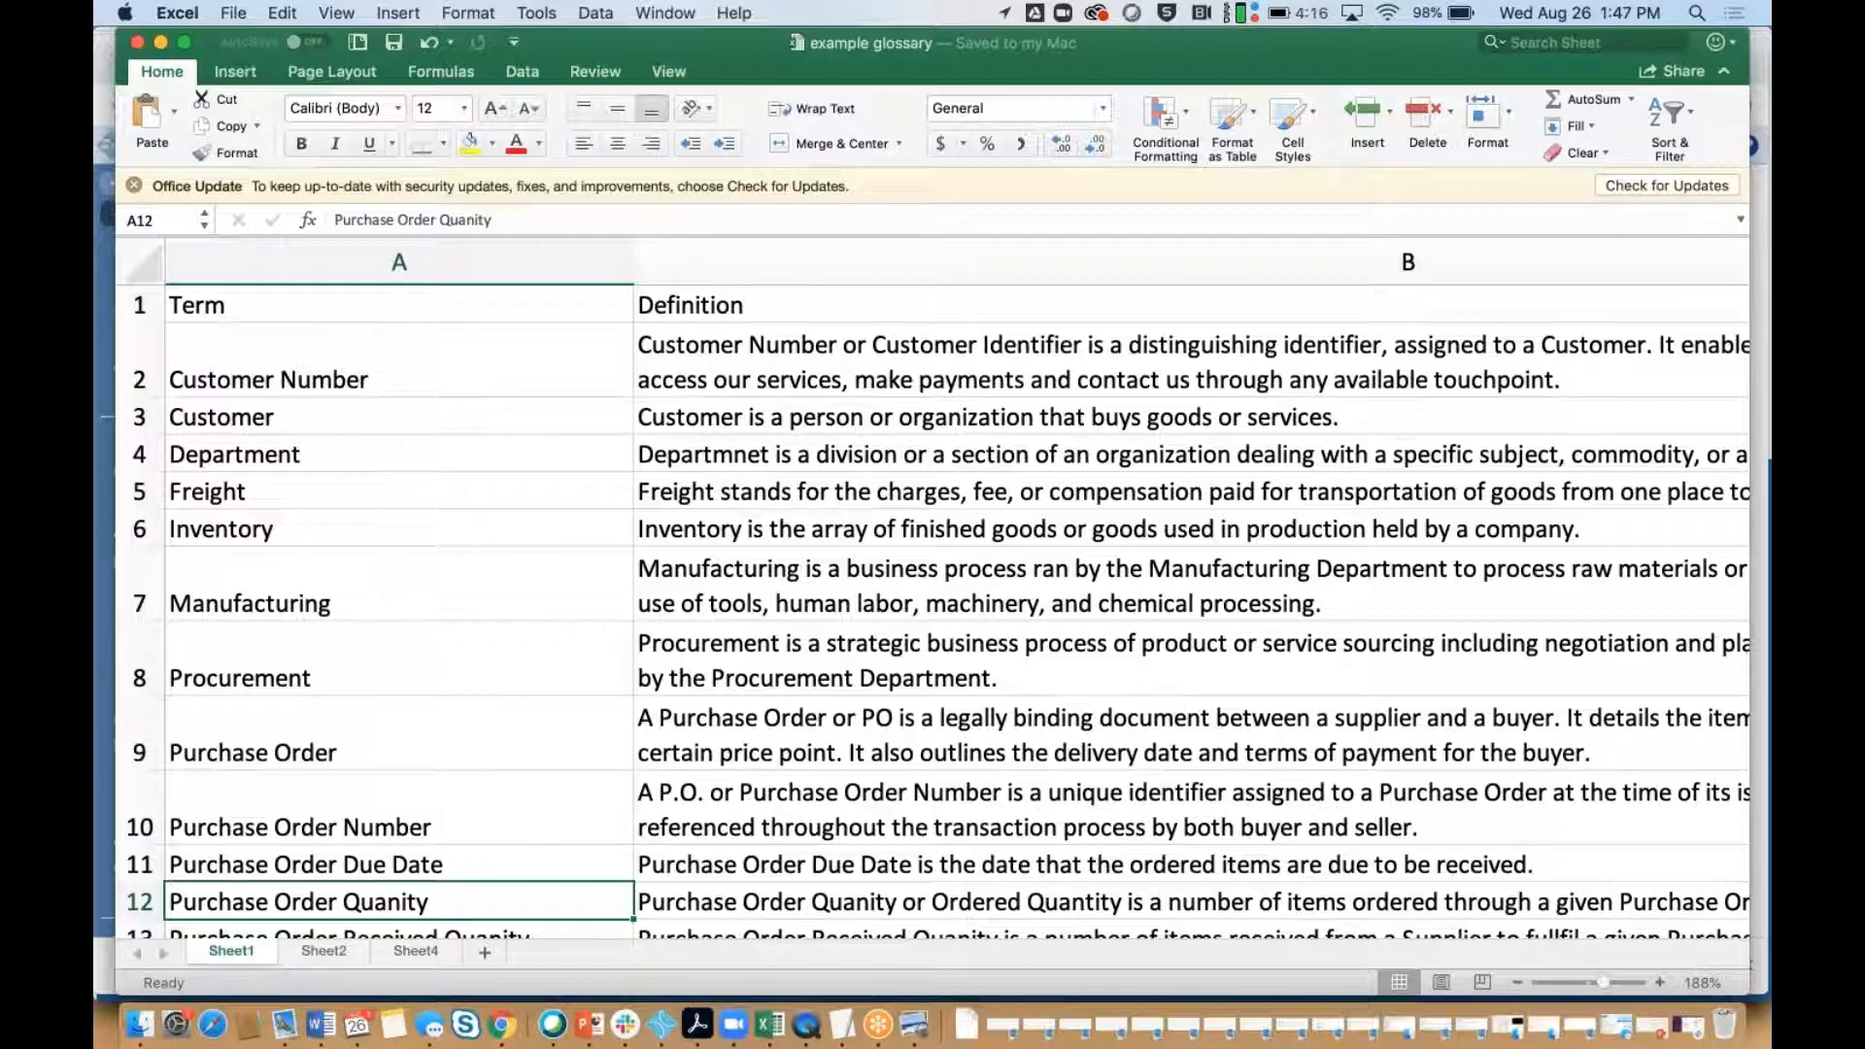
right_click(581, 738)
left_click(533, 592)
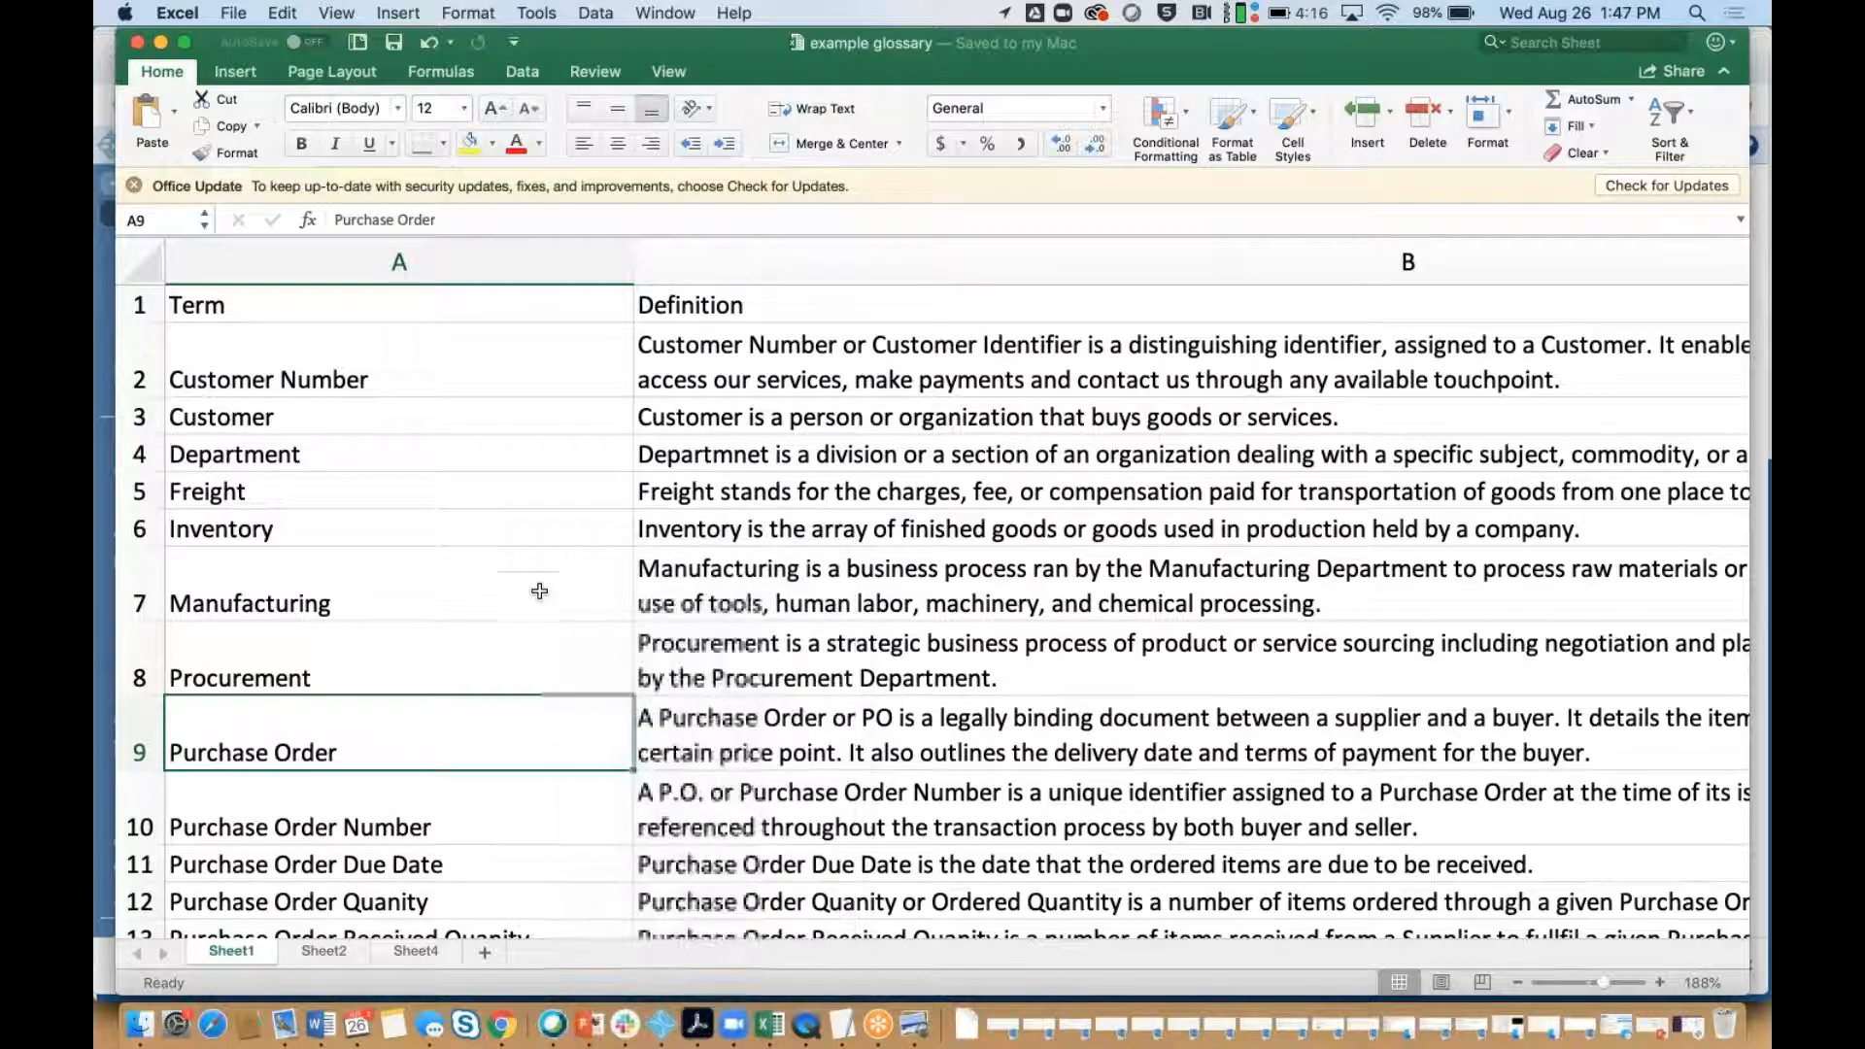
scroll(533, 558, "down", 3)
scroll(533, 563, "down", 12)
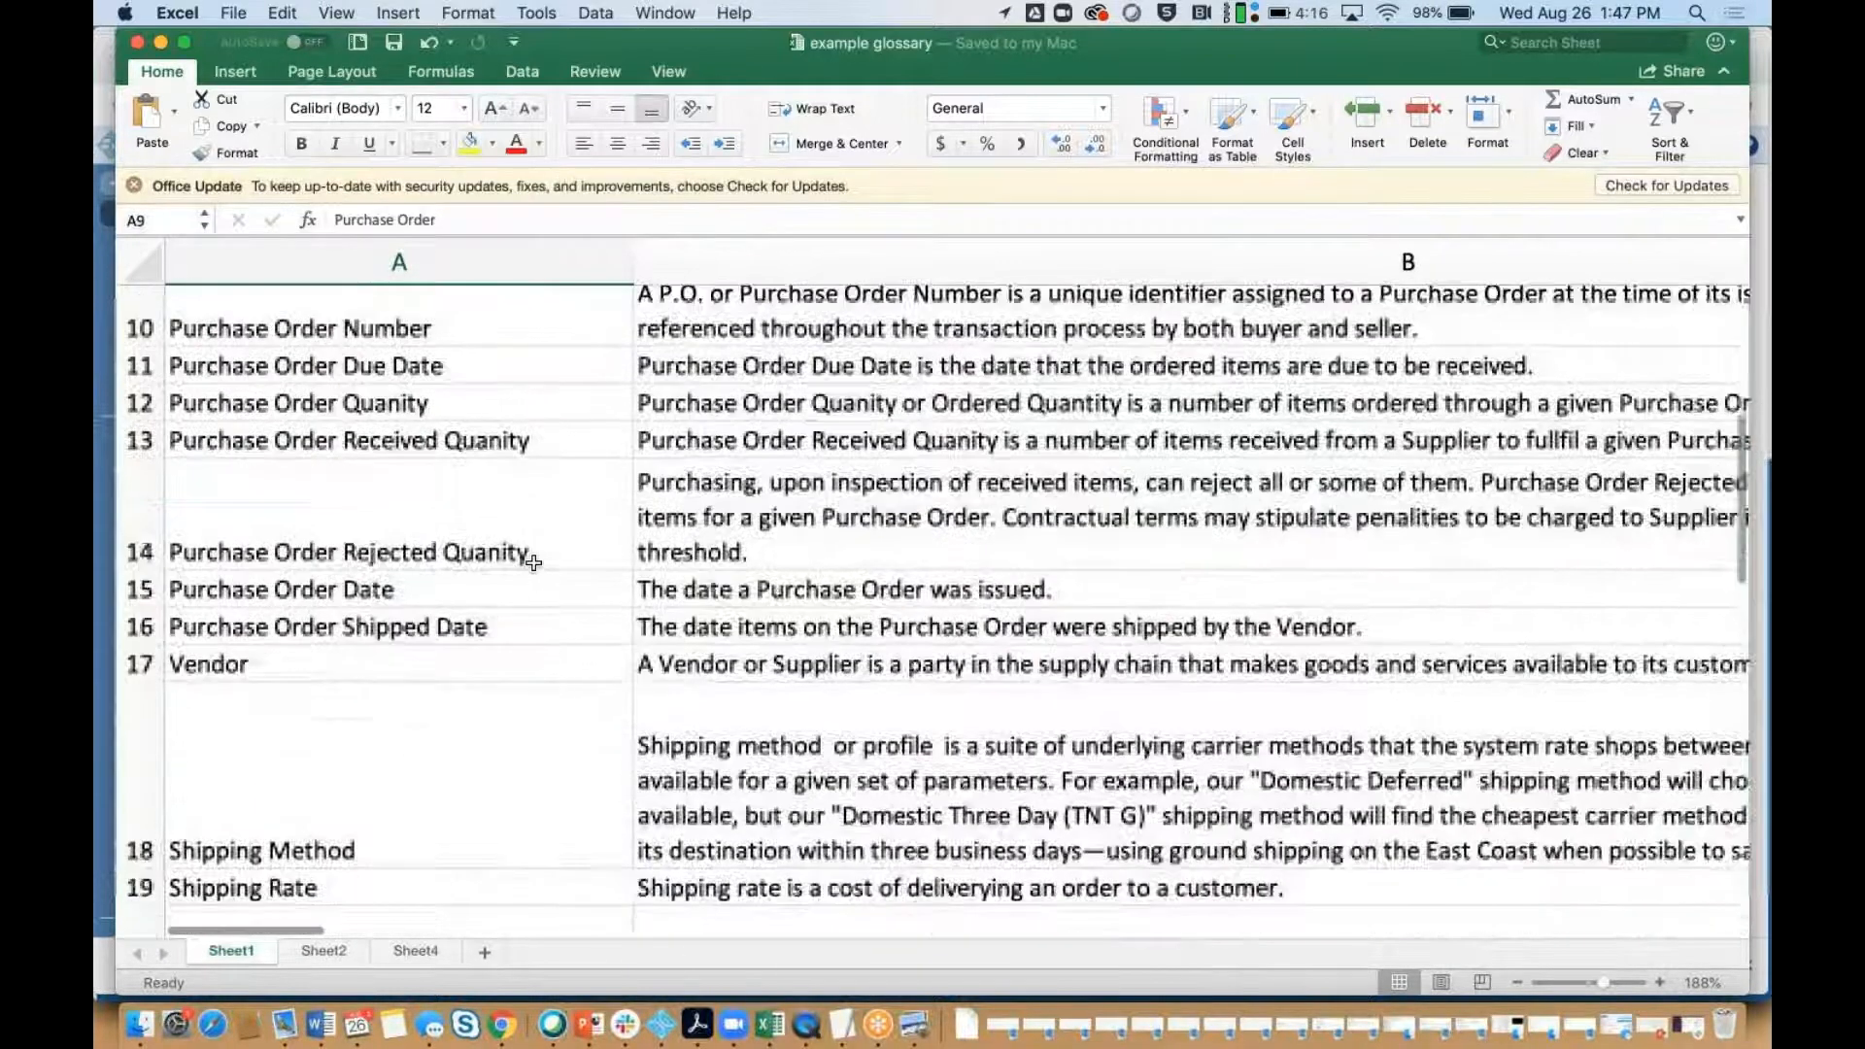
scroll(533, 562, "down", 6)
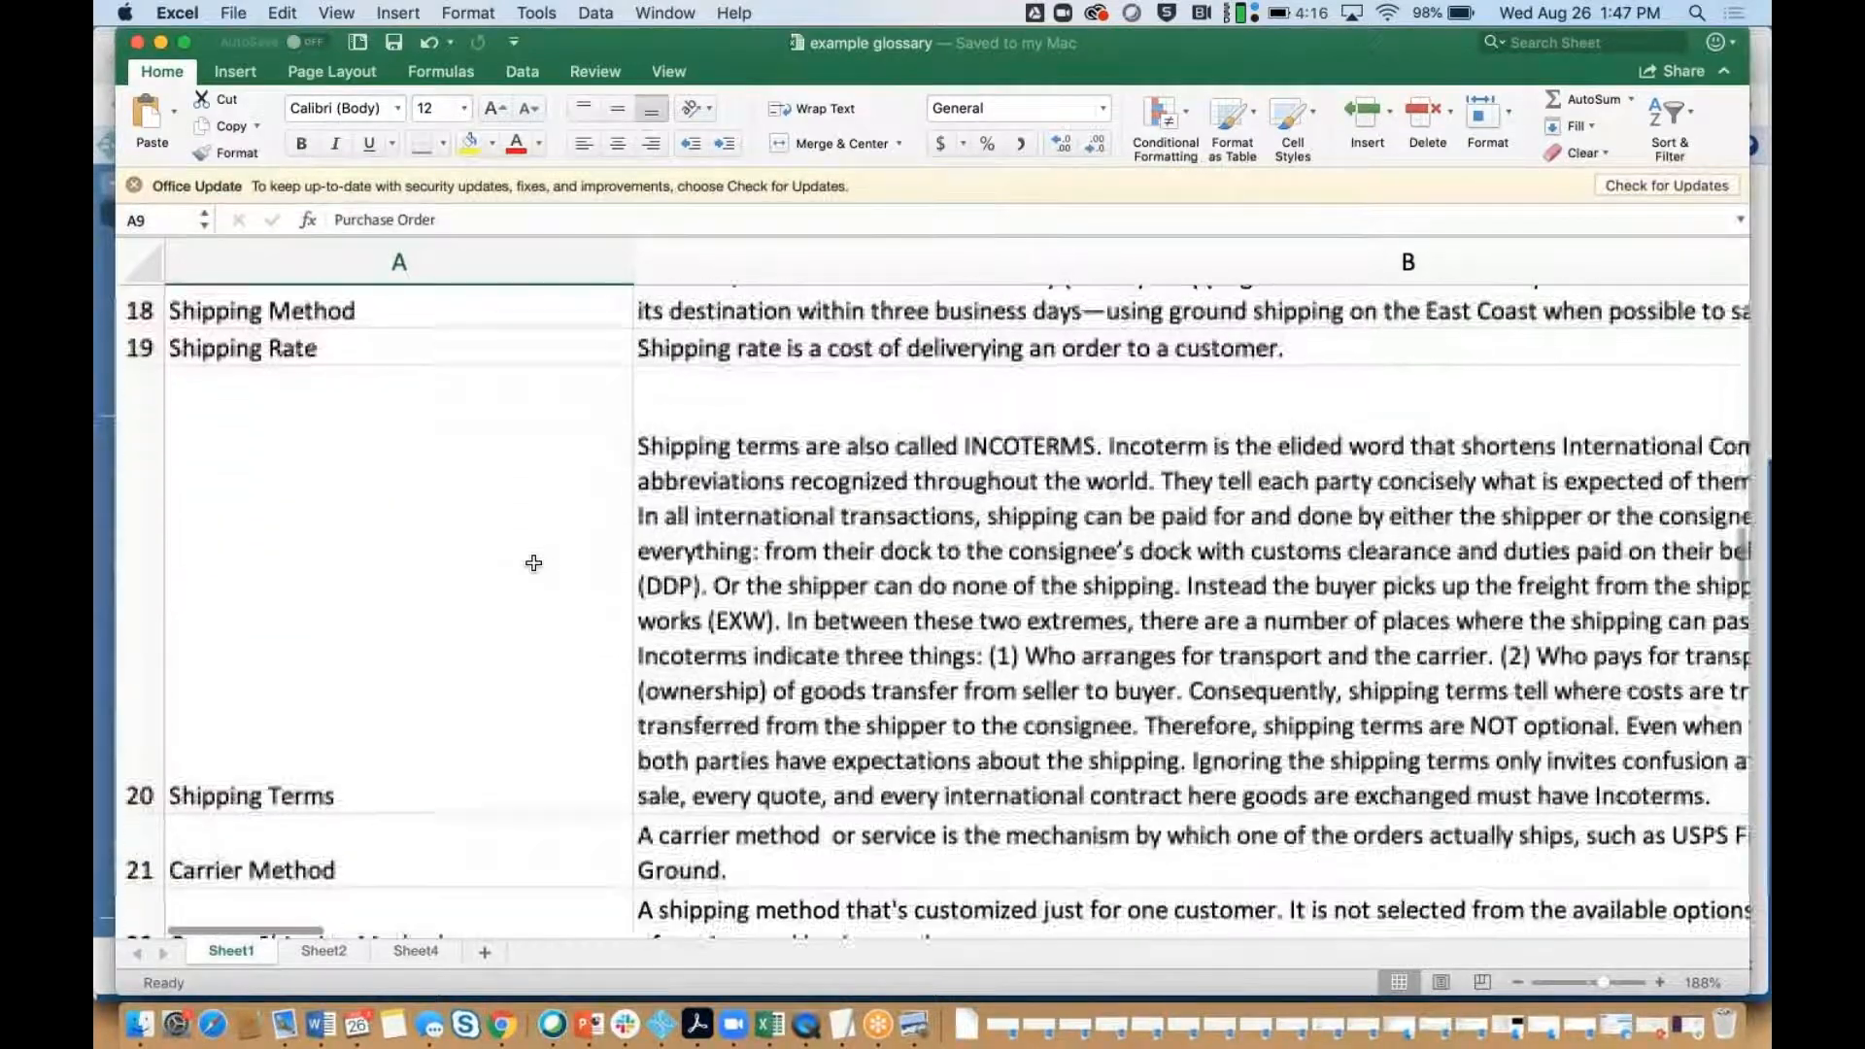
scroll(533, 562, "down", 6)
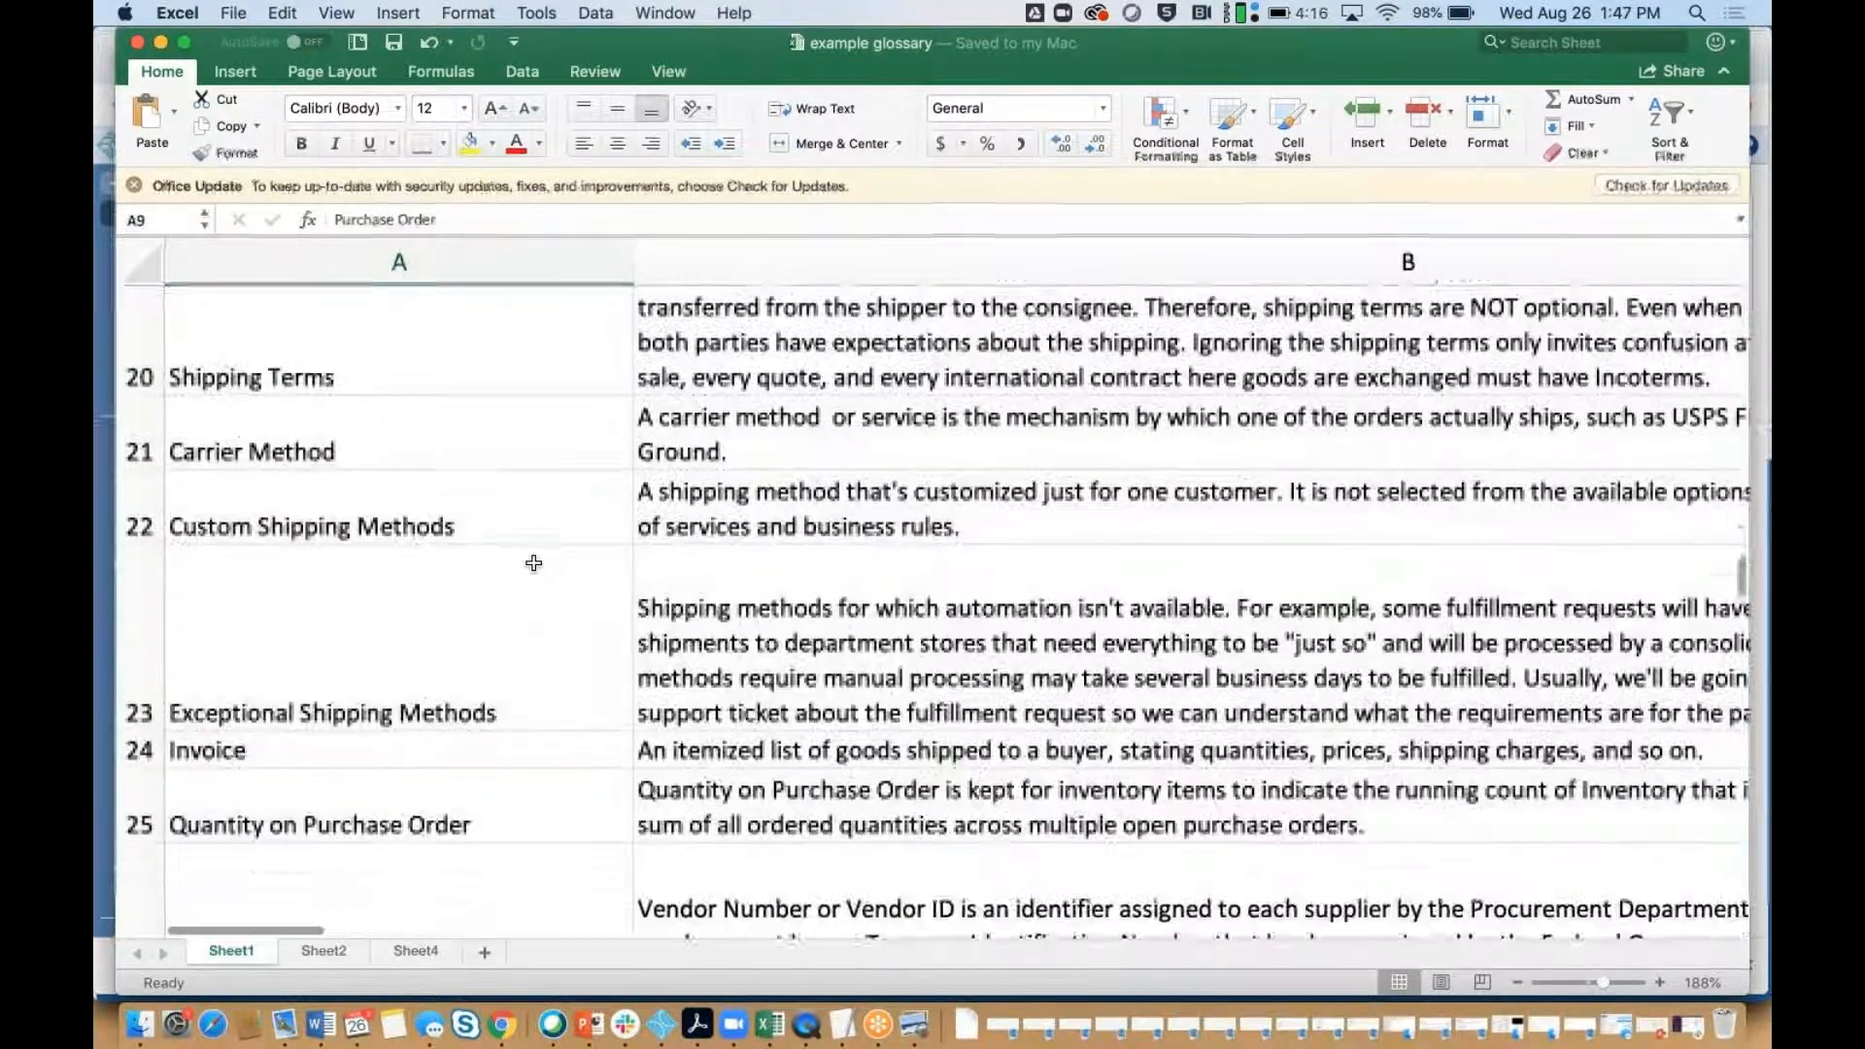
scroll(533, 563, "down", 5)
scroll(533, 562, "up", 1)
scroll(533, 563, "up", 3)
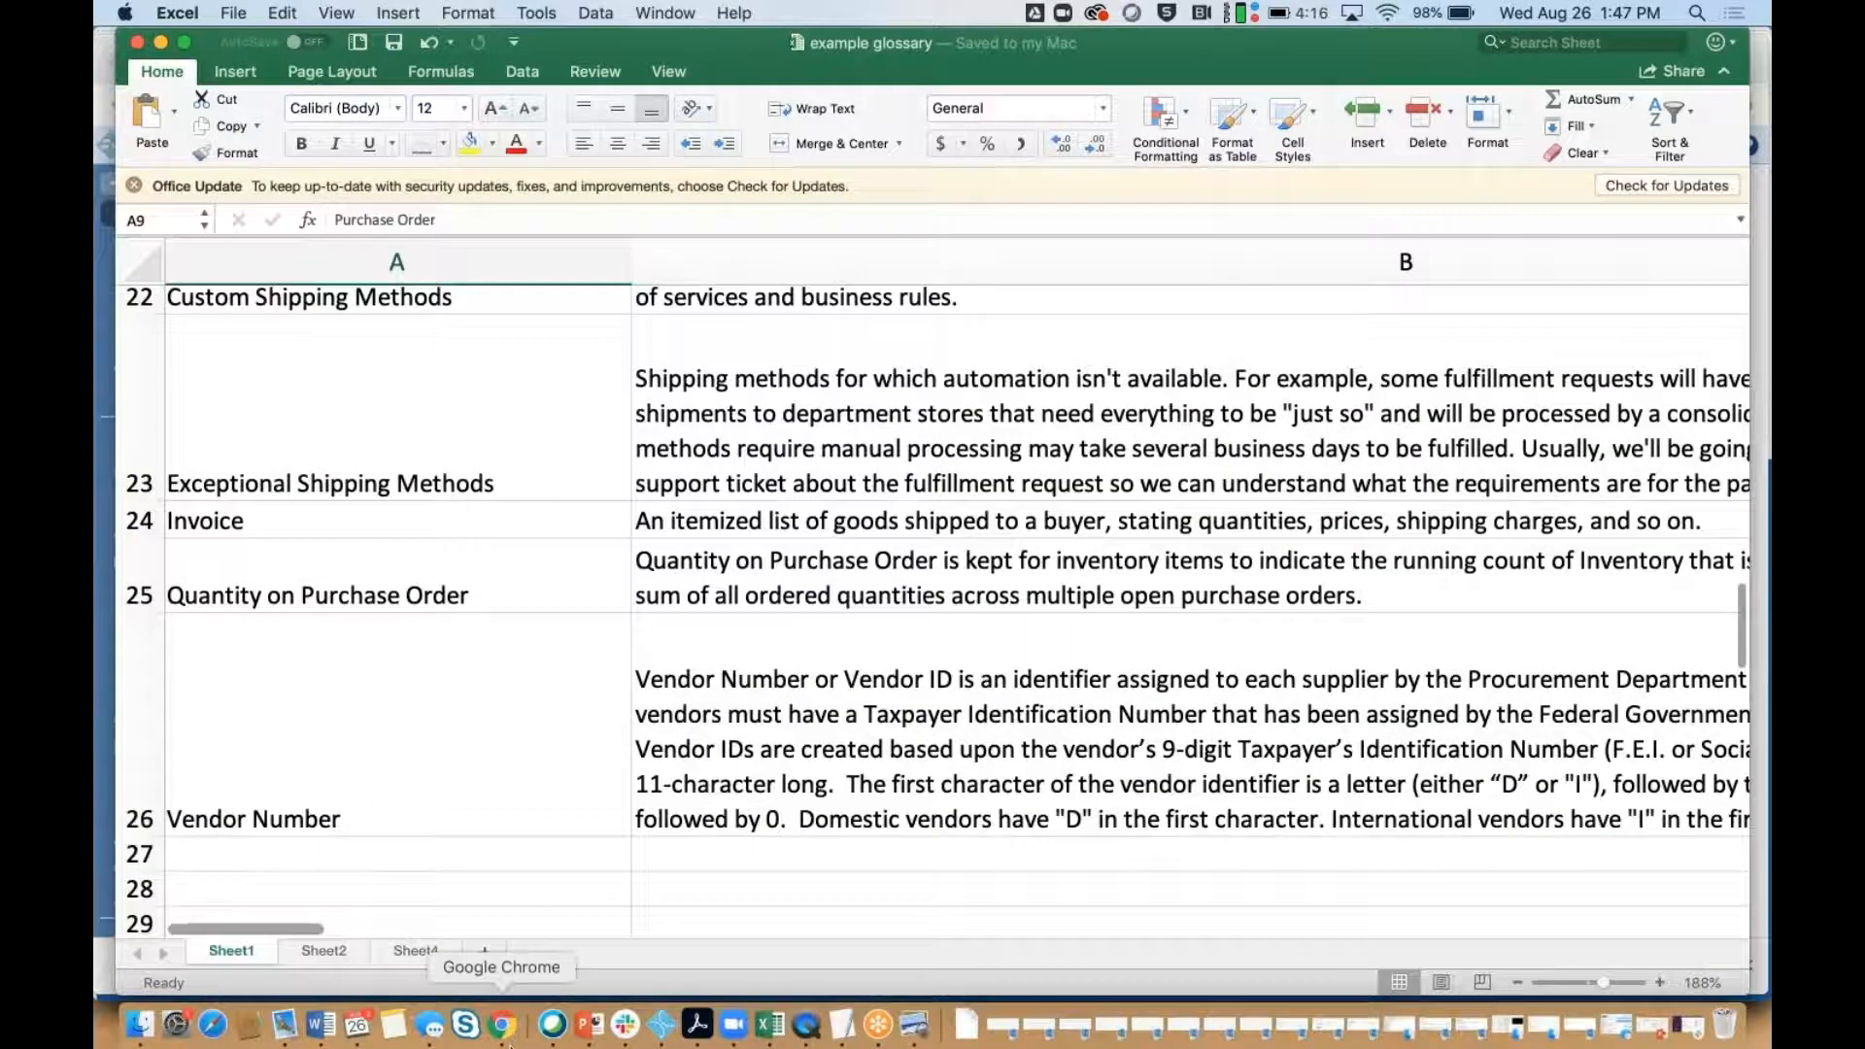
Switch to TopBraid EDG in Chrome and start creating a new asset collection of type Glossary.
left_click(502, 1024)
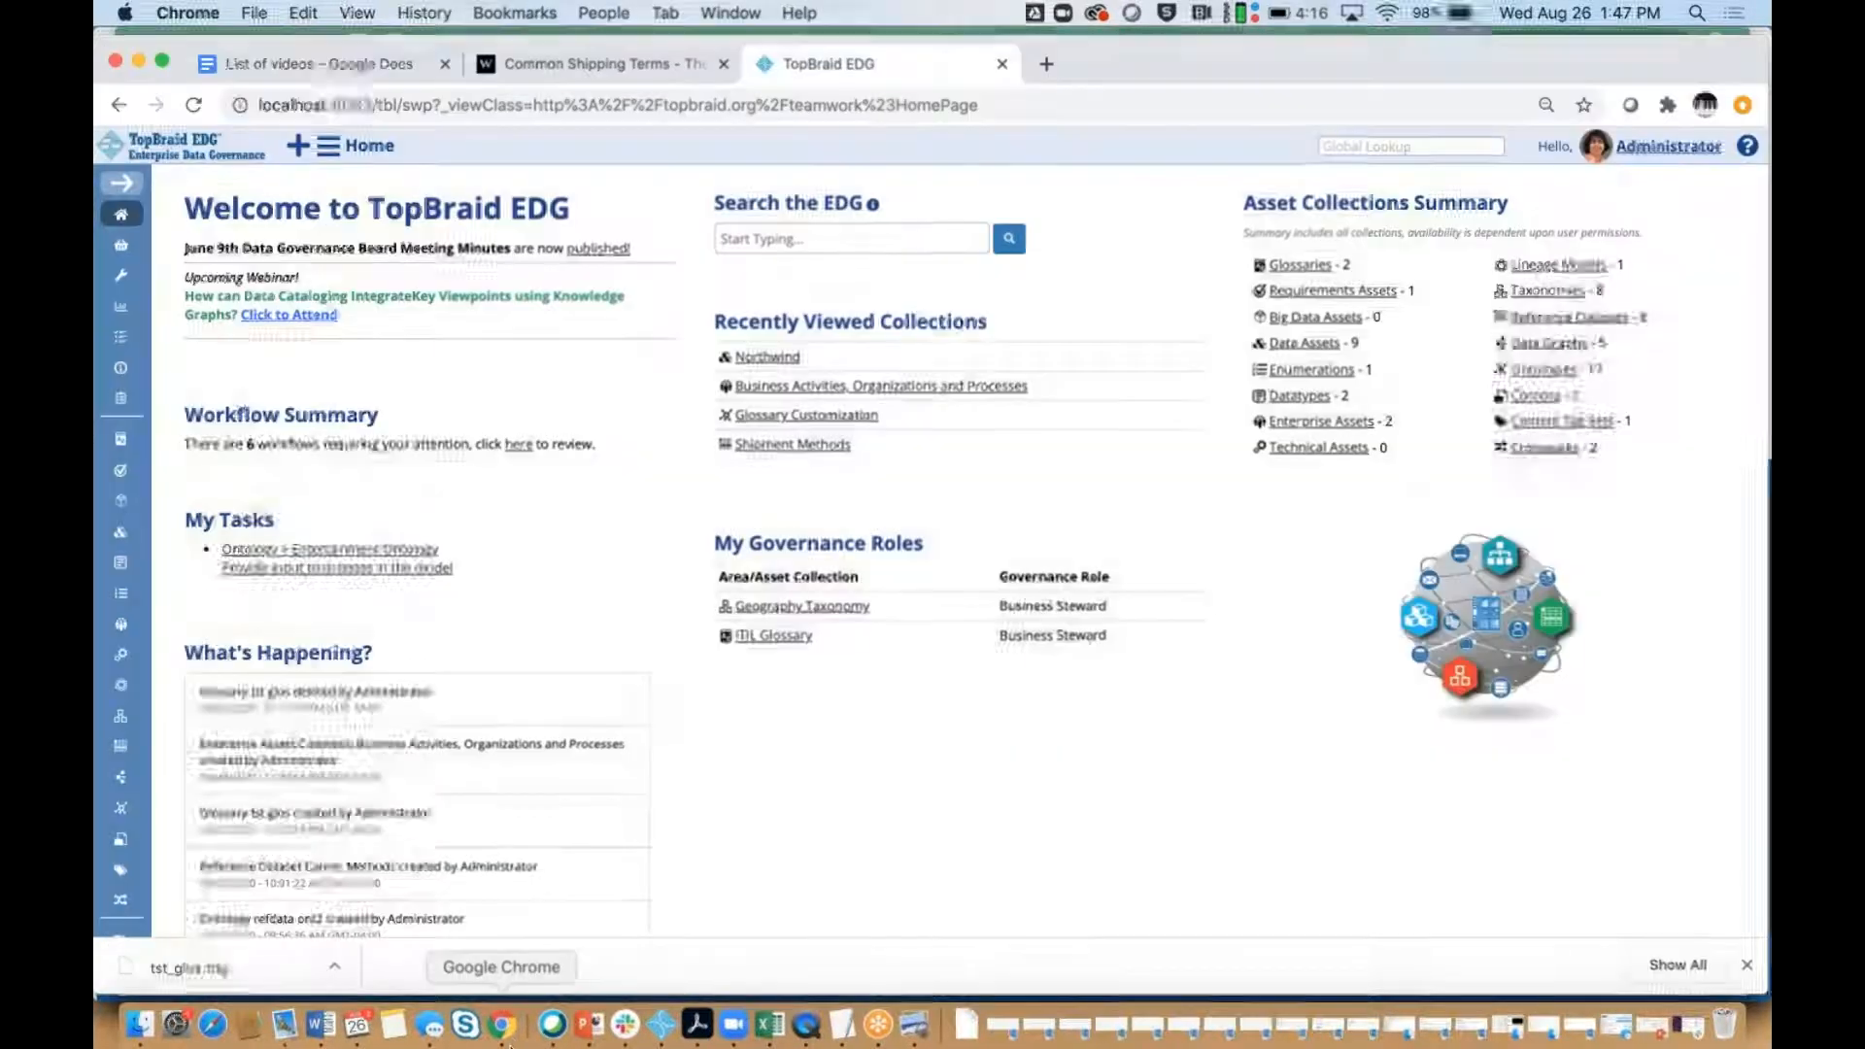
left_click(298, 145)
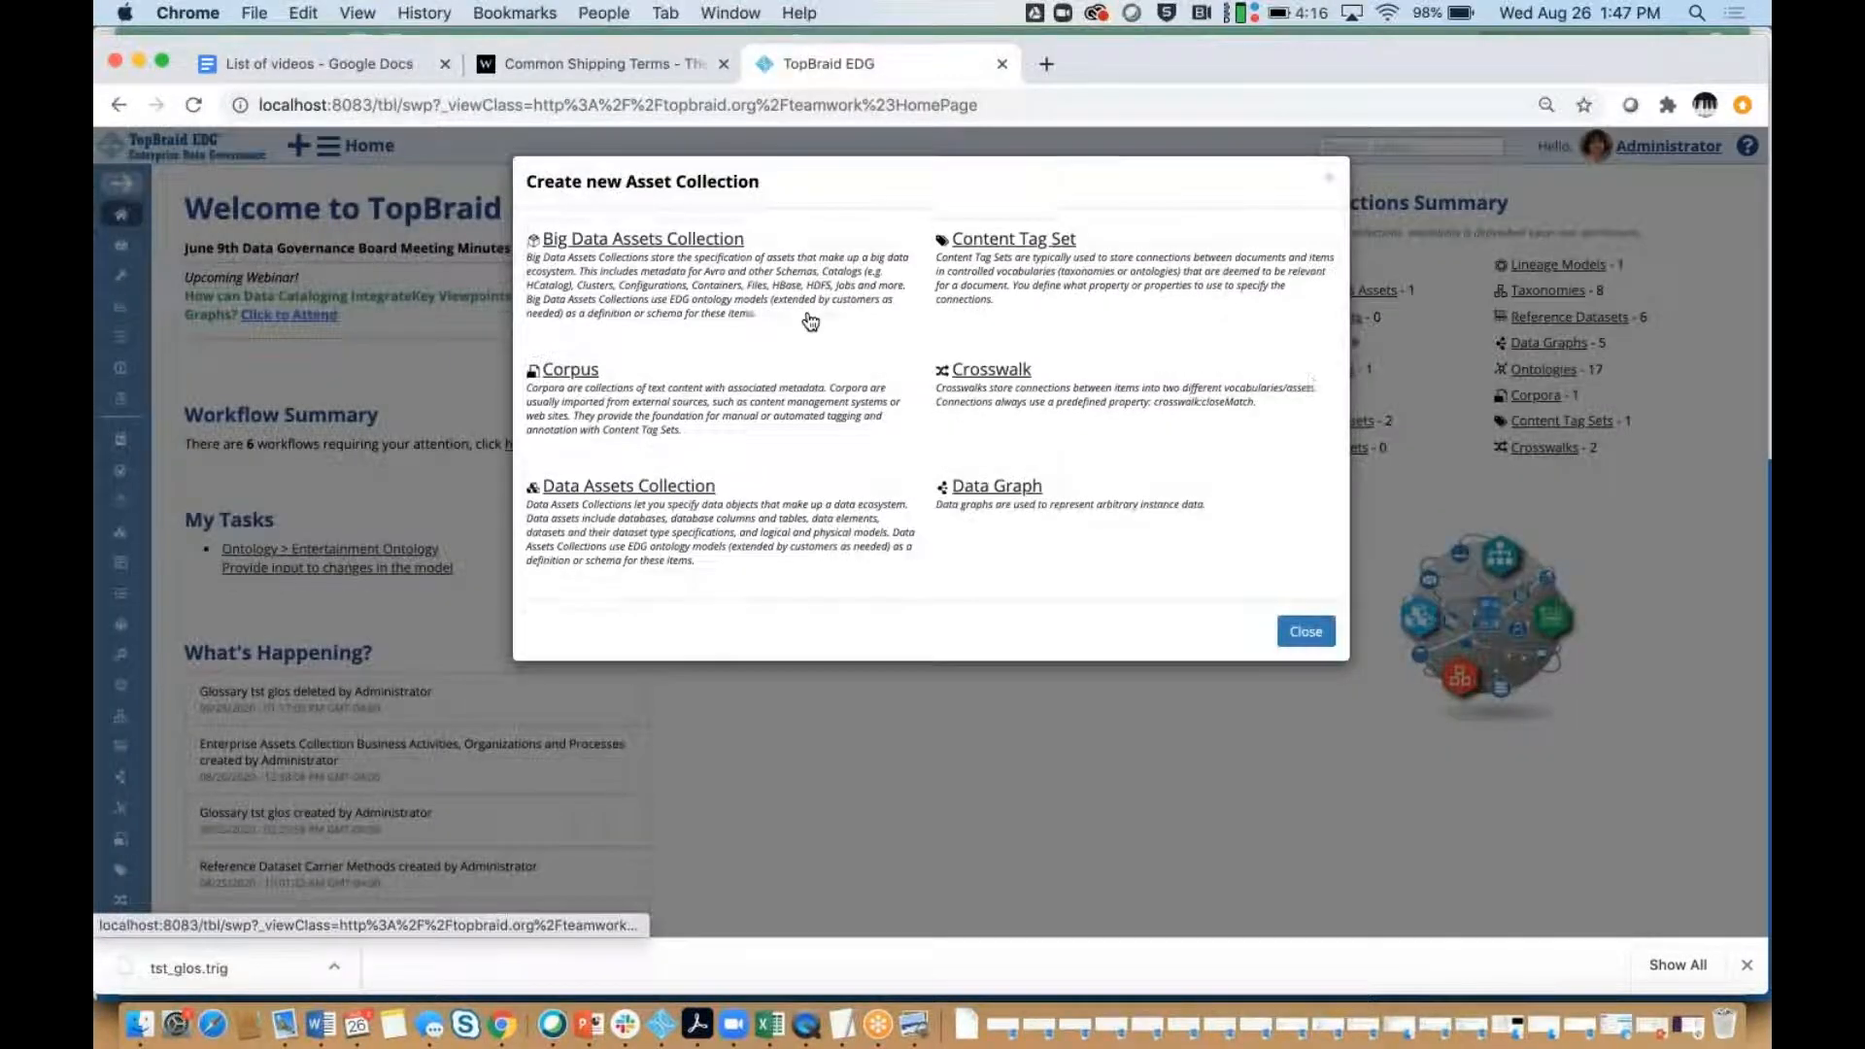
scroll(809, 321, "down", 3)
scroll(810, 321, "down", 3)
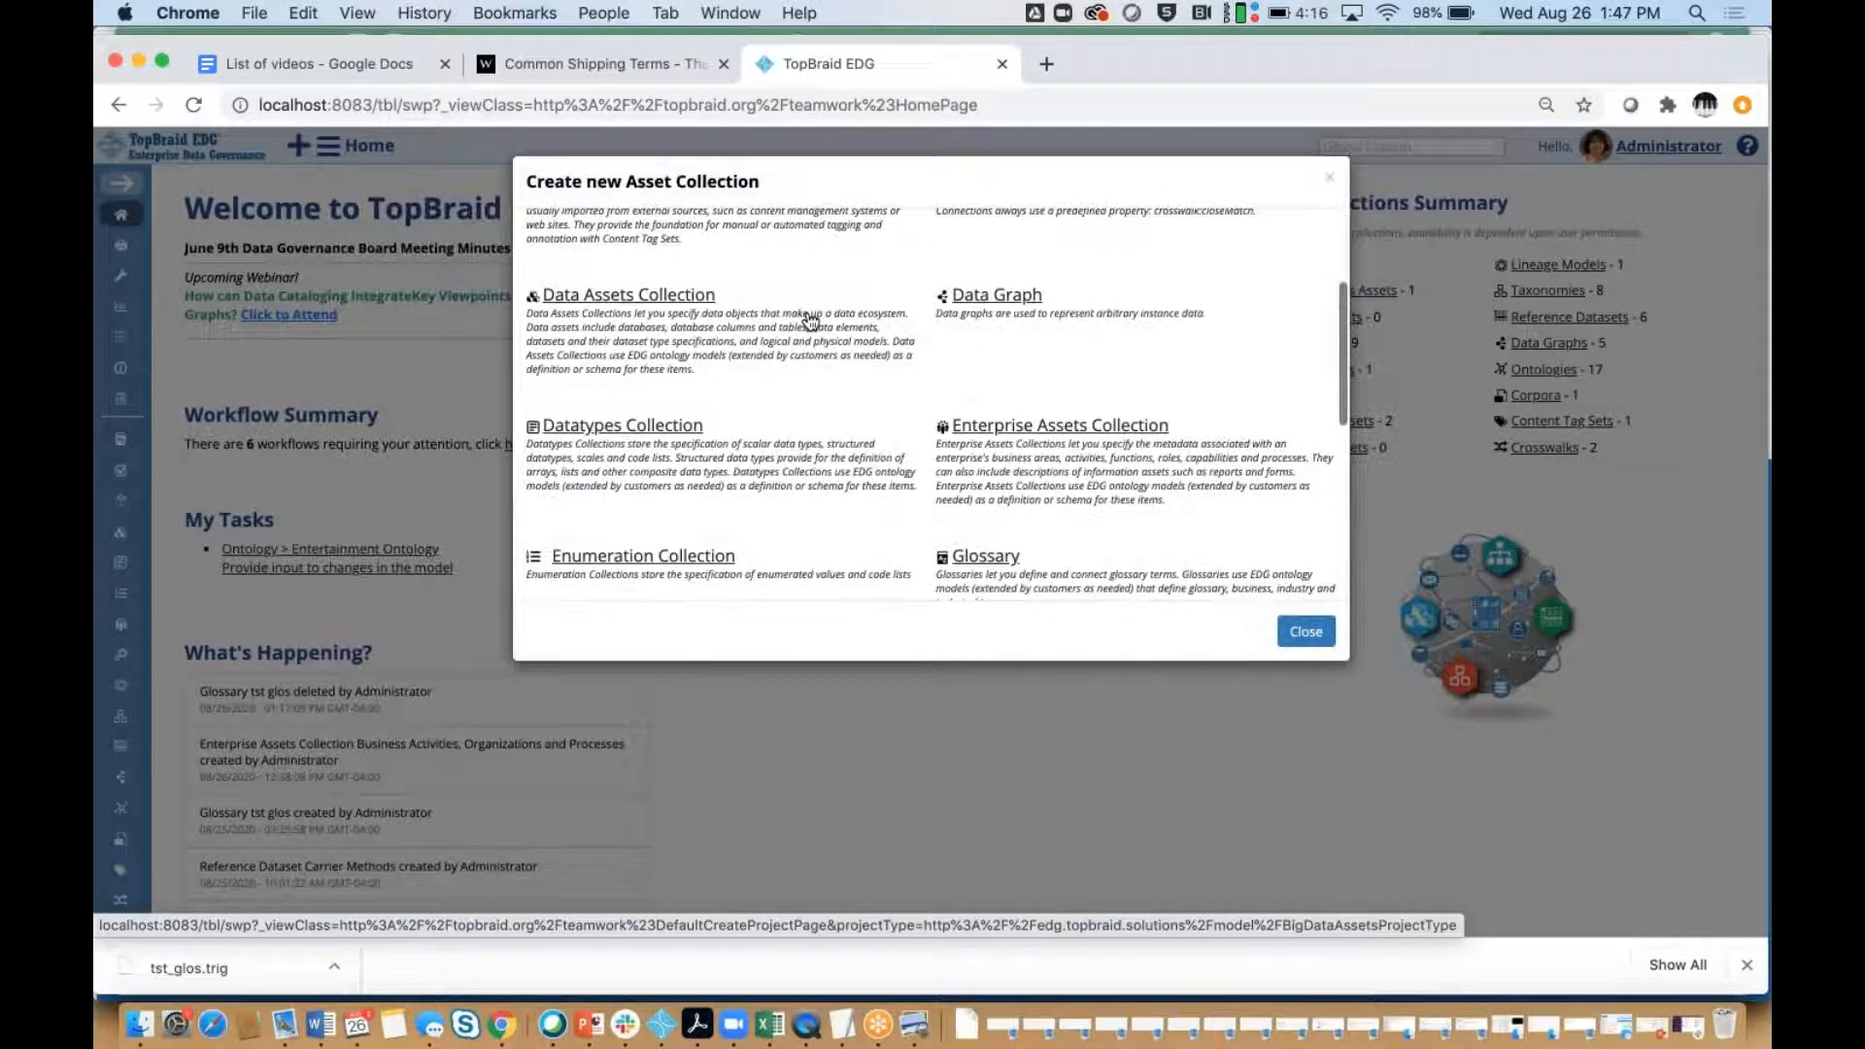
scroll(810, 321, "down", 1)
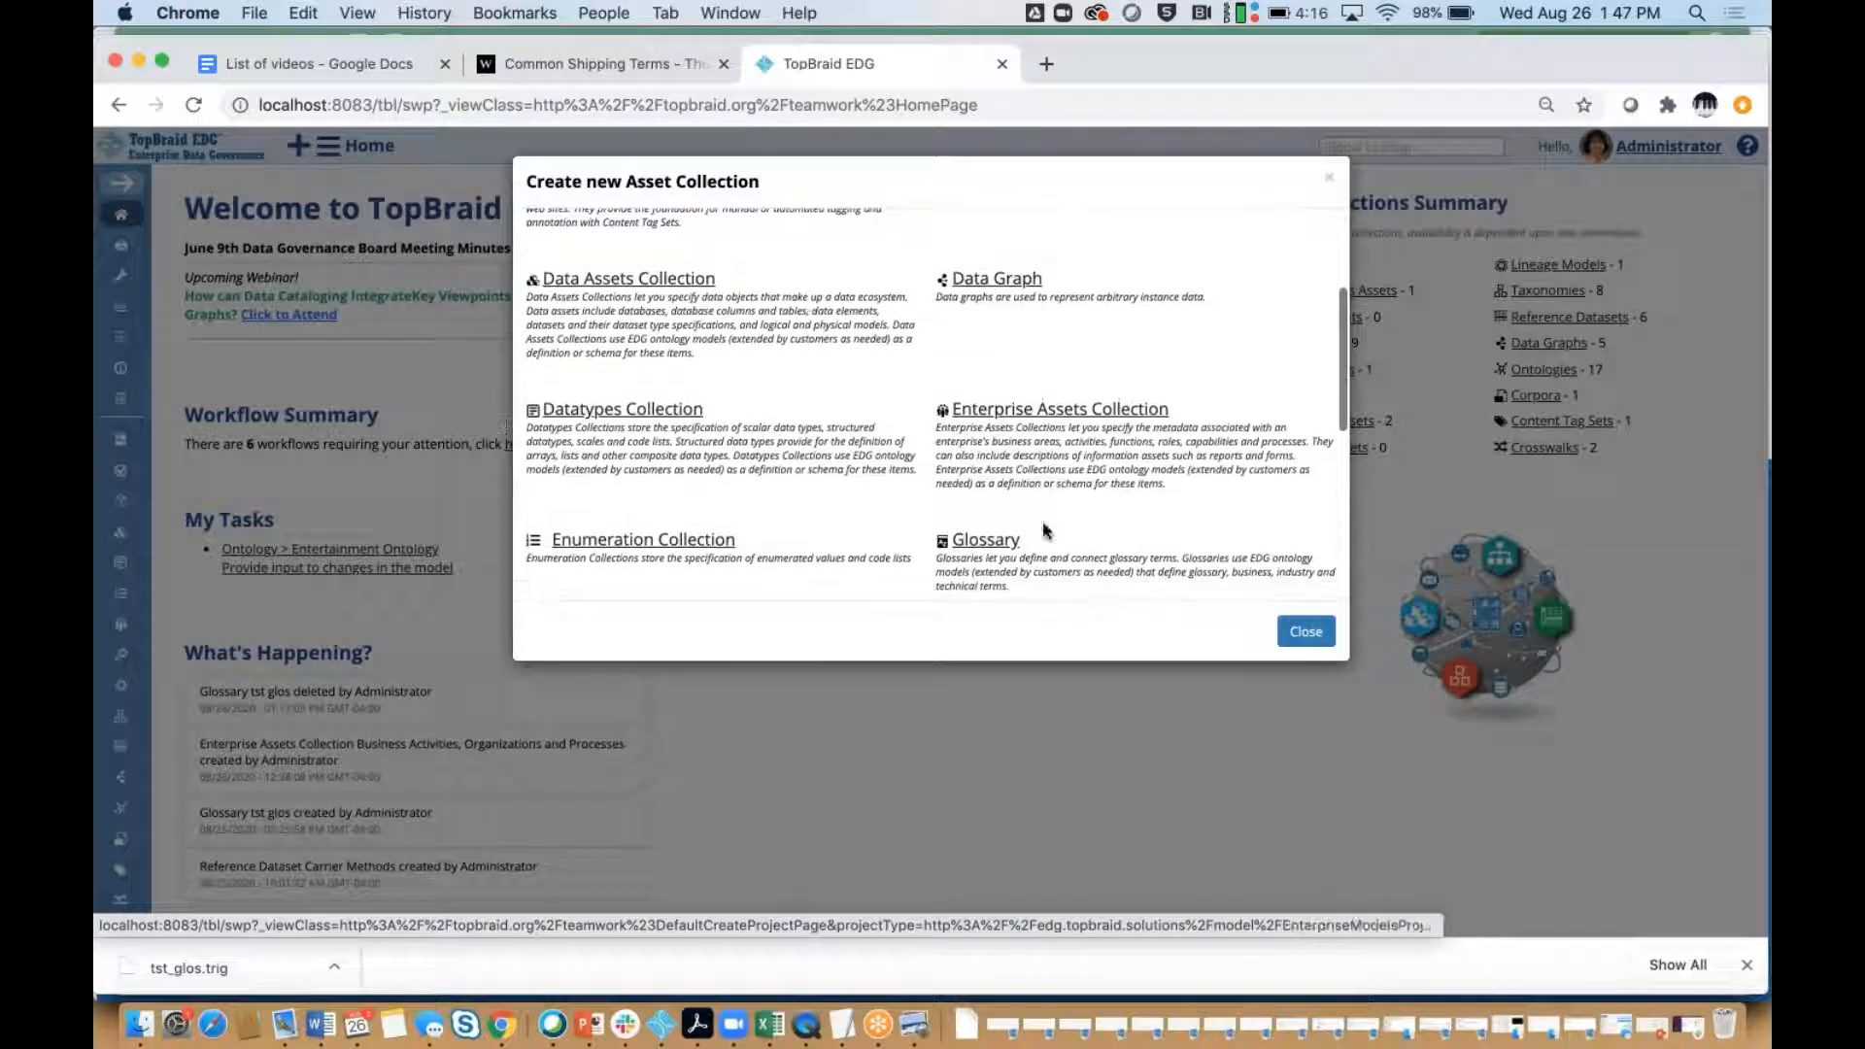
left_click(983, 542)
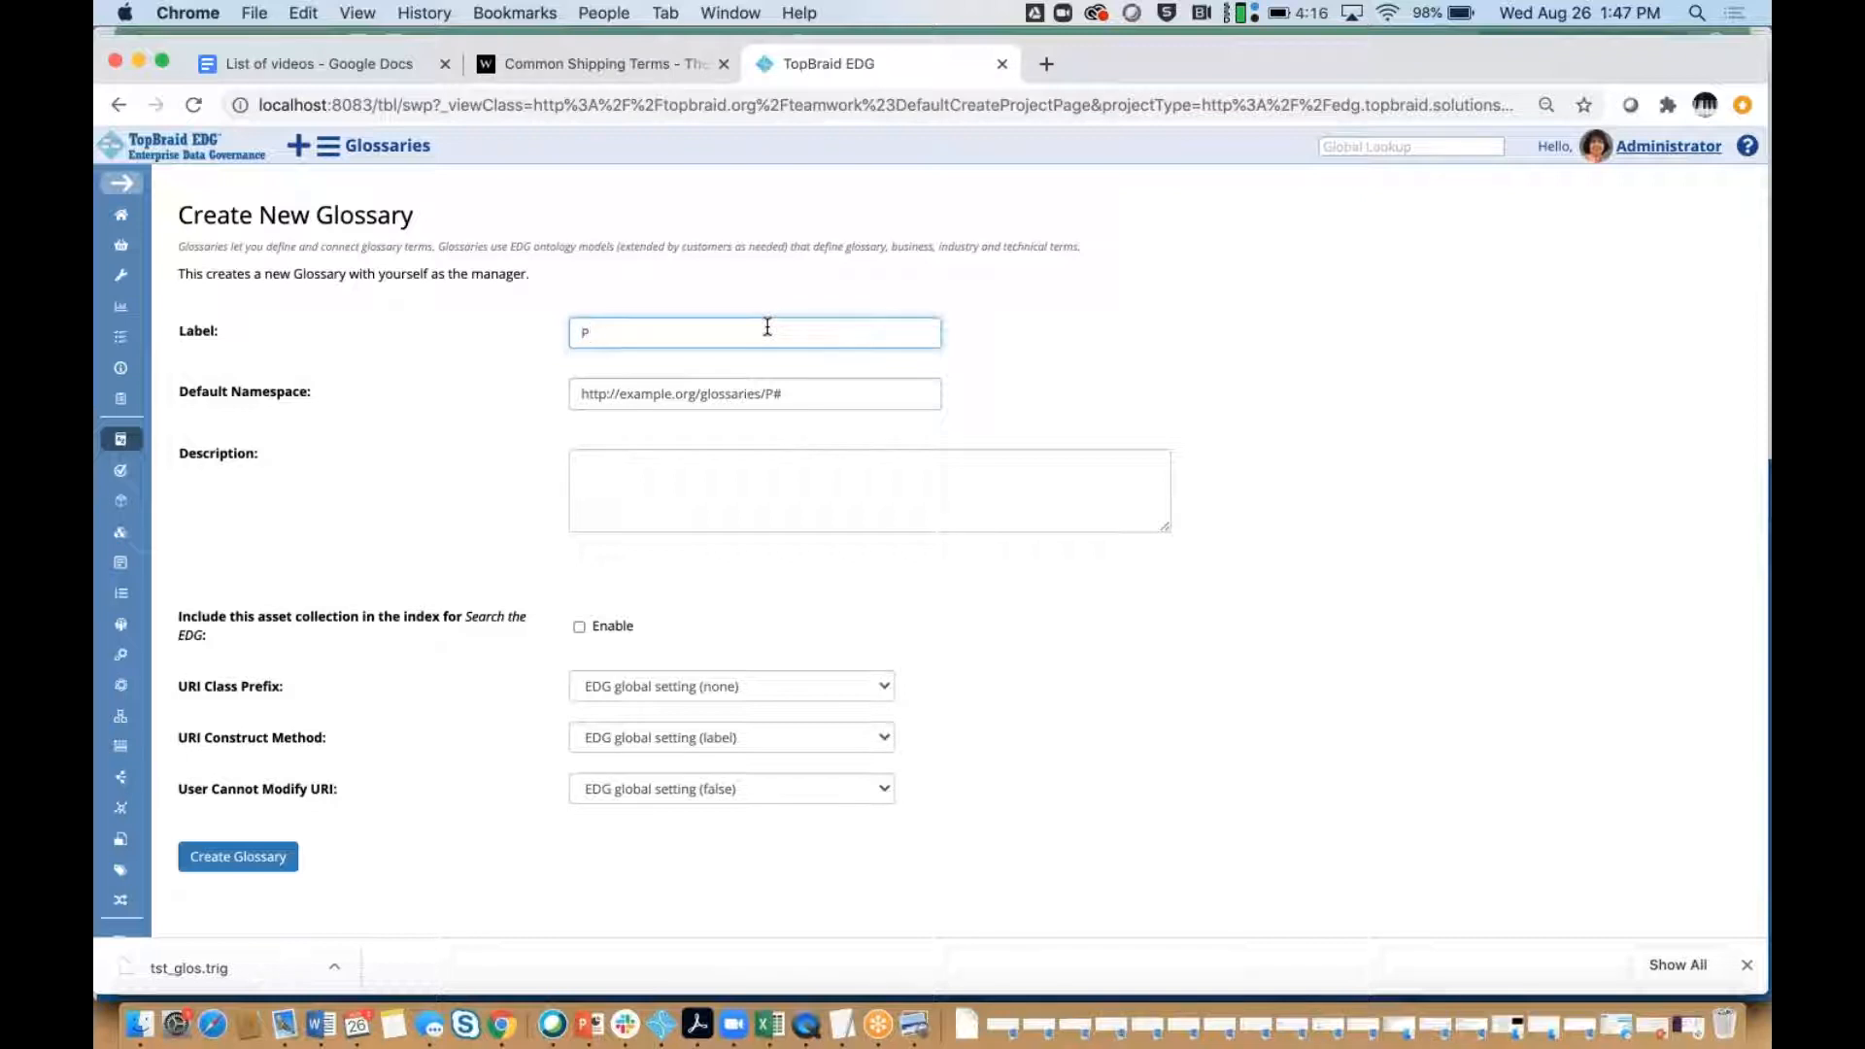
Label the new glossary Procurement Glossary and create it.
type("ment Glossary")
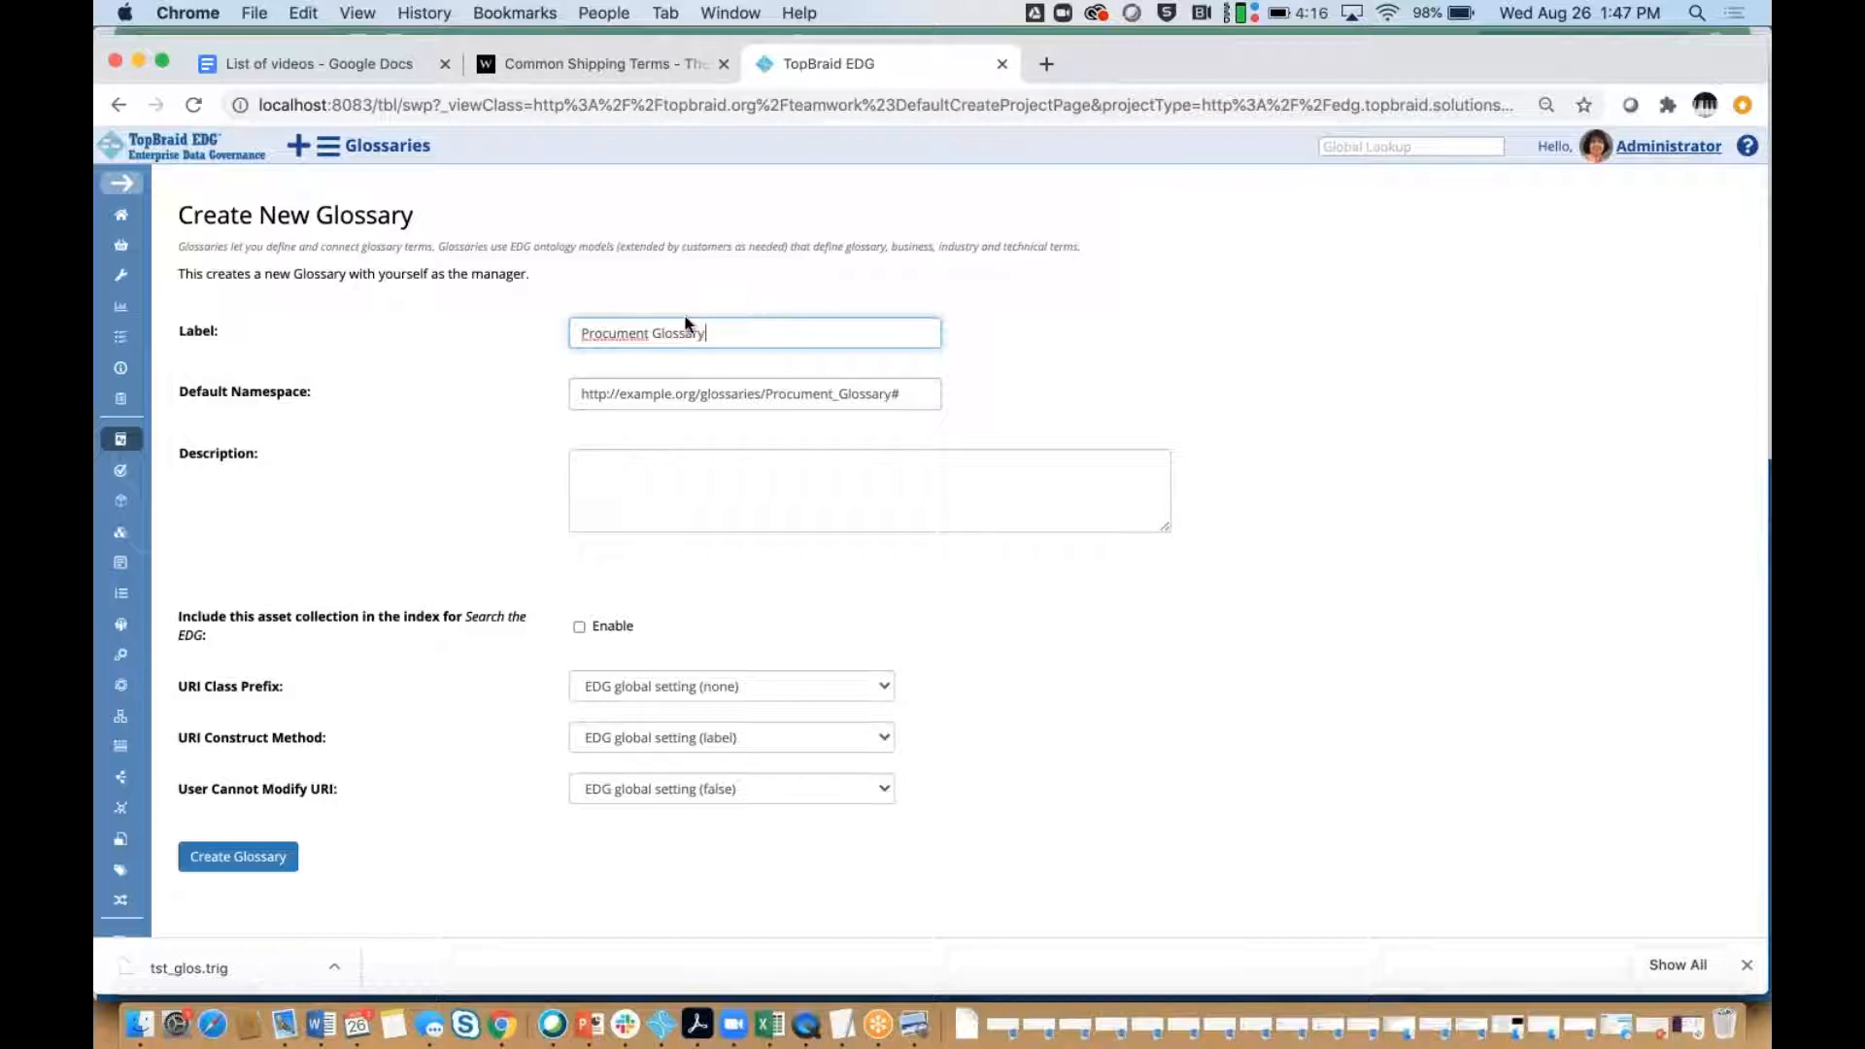
left_click(620, 333)
type("re")
left_click(238, 857)
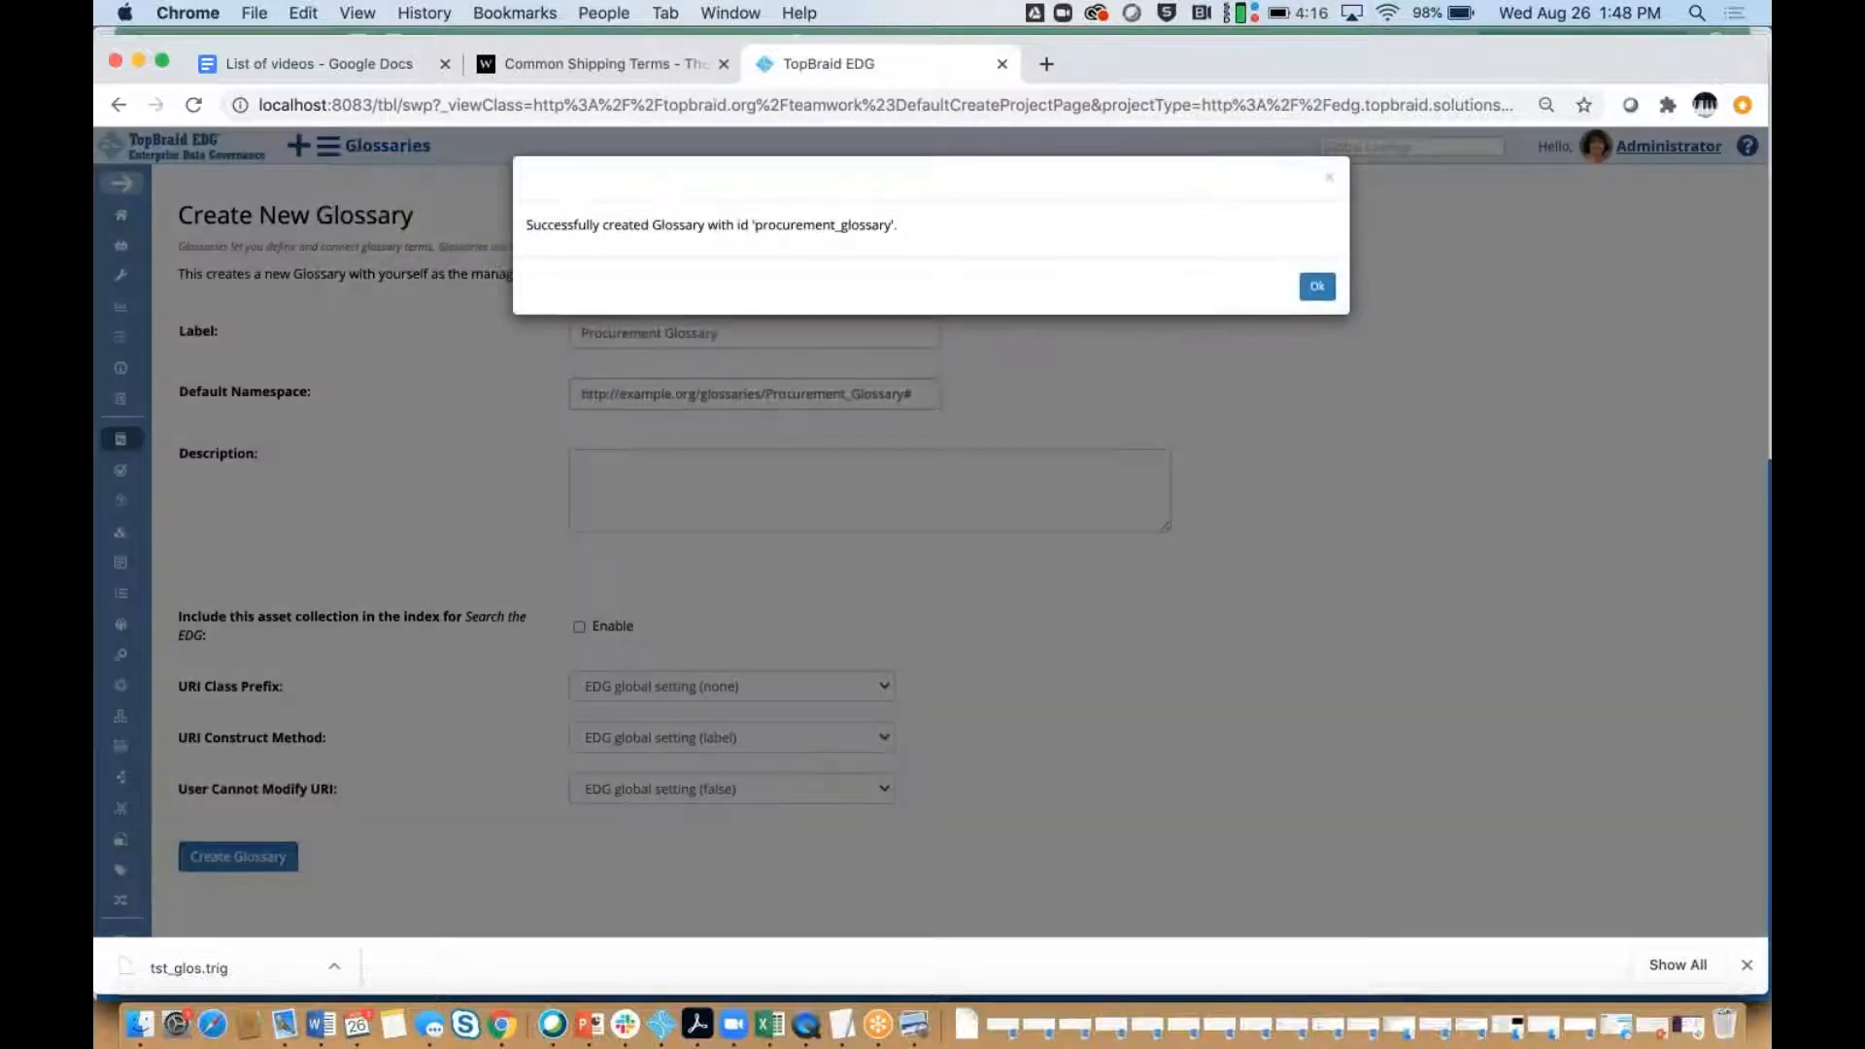
left_click(1317, 286)
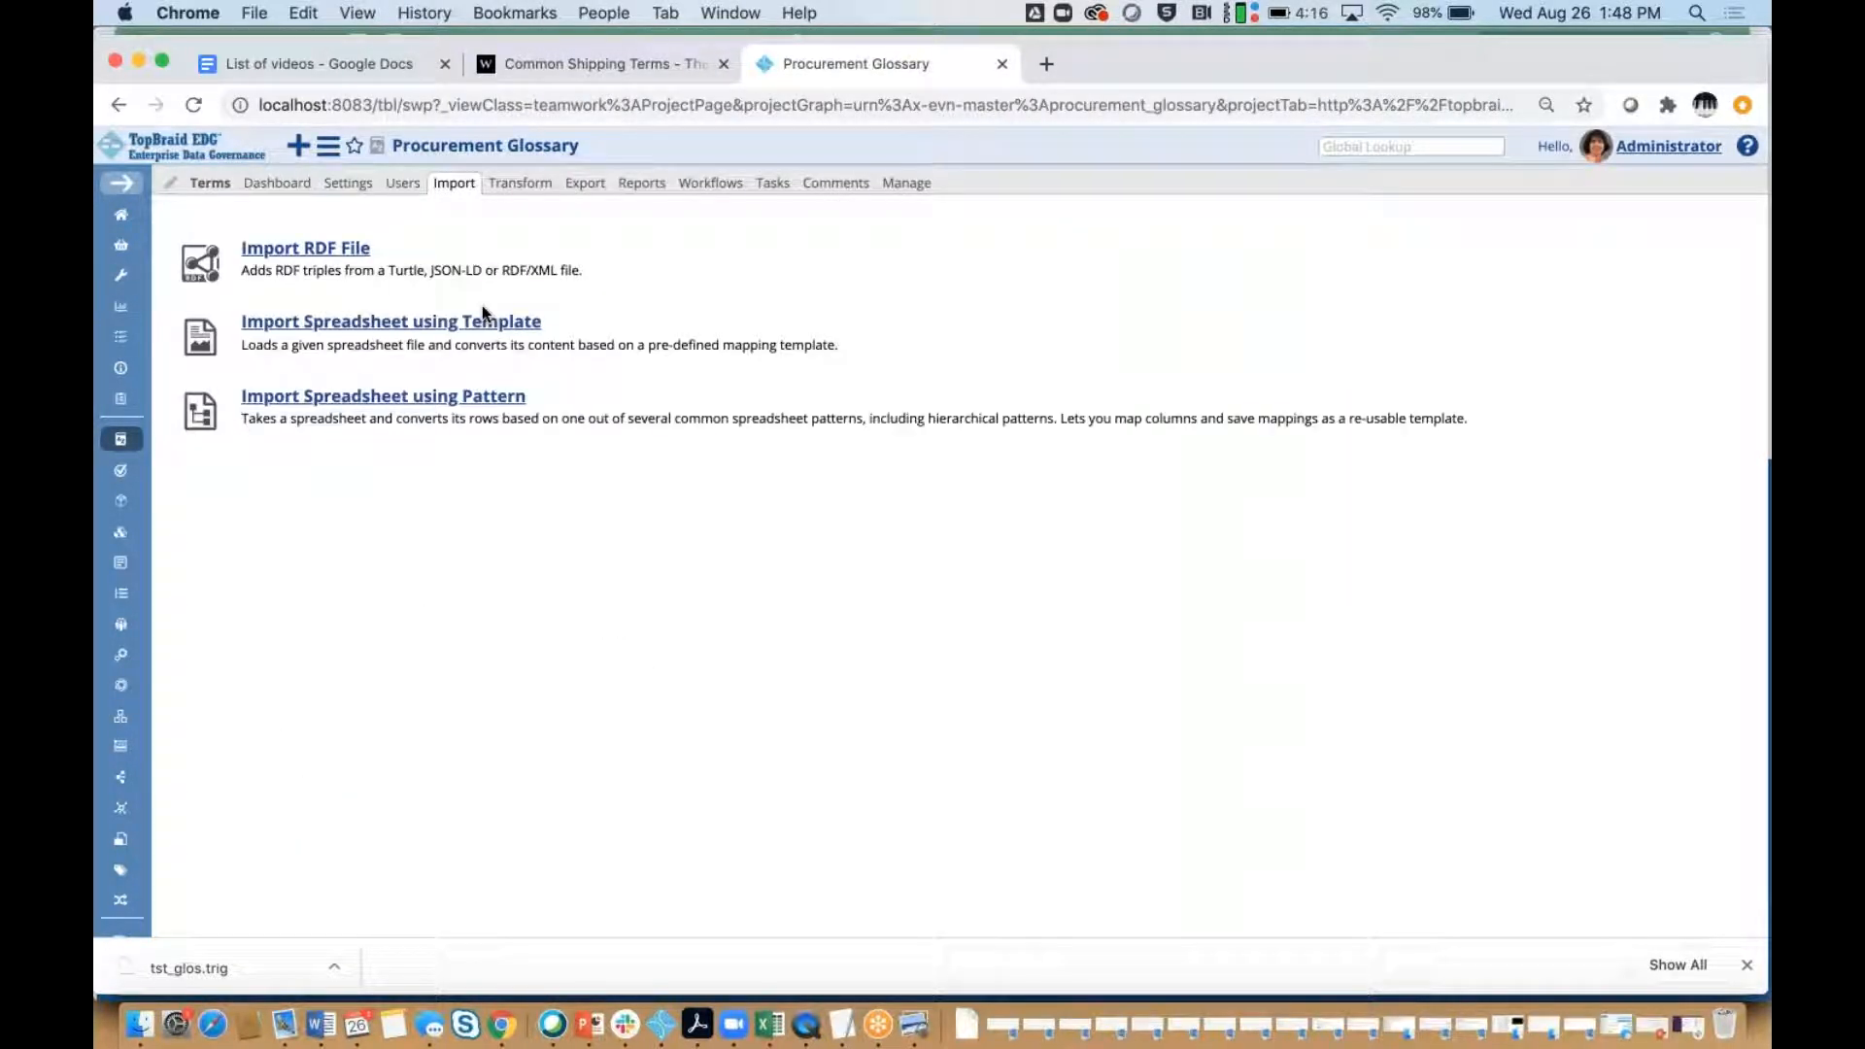
Upload example glossary.xlsx for a pattern-based spreadsheet import, with Business Term as the entity type.
left_click(393, 398)
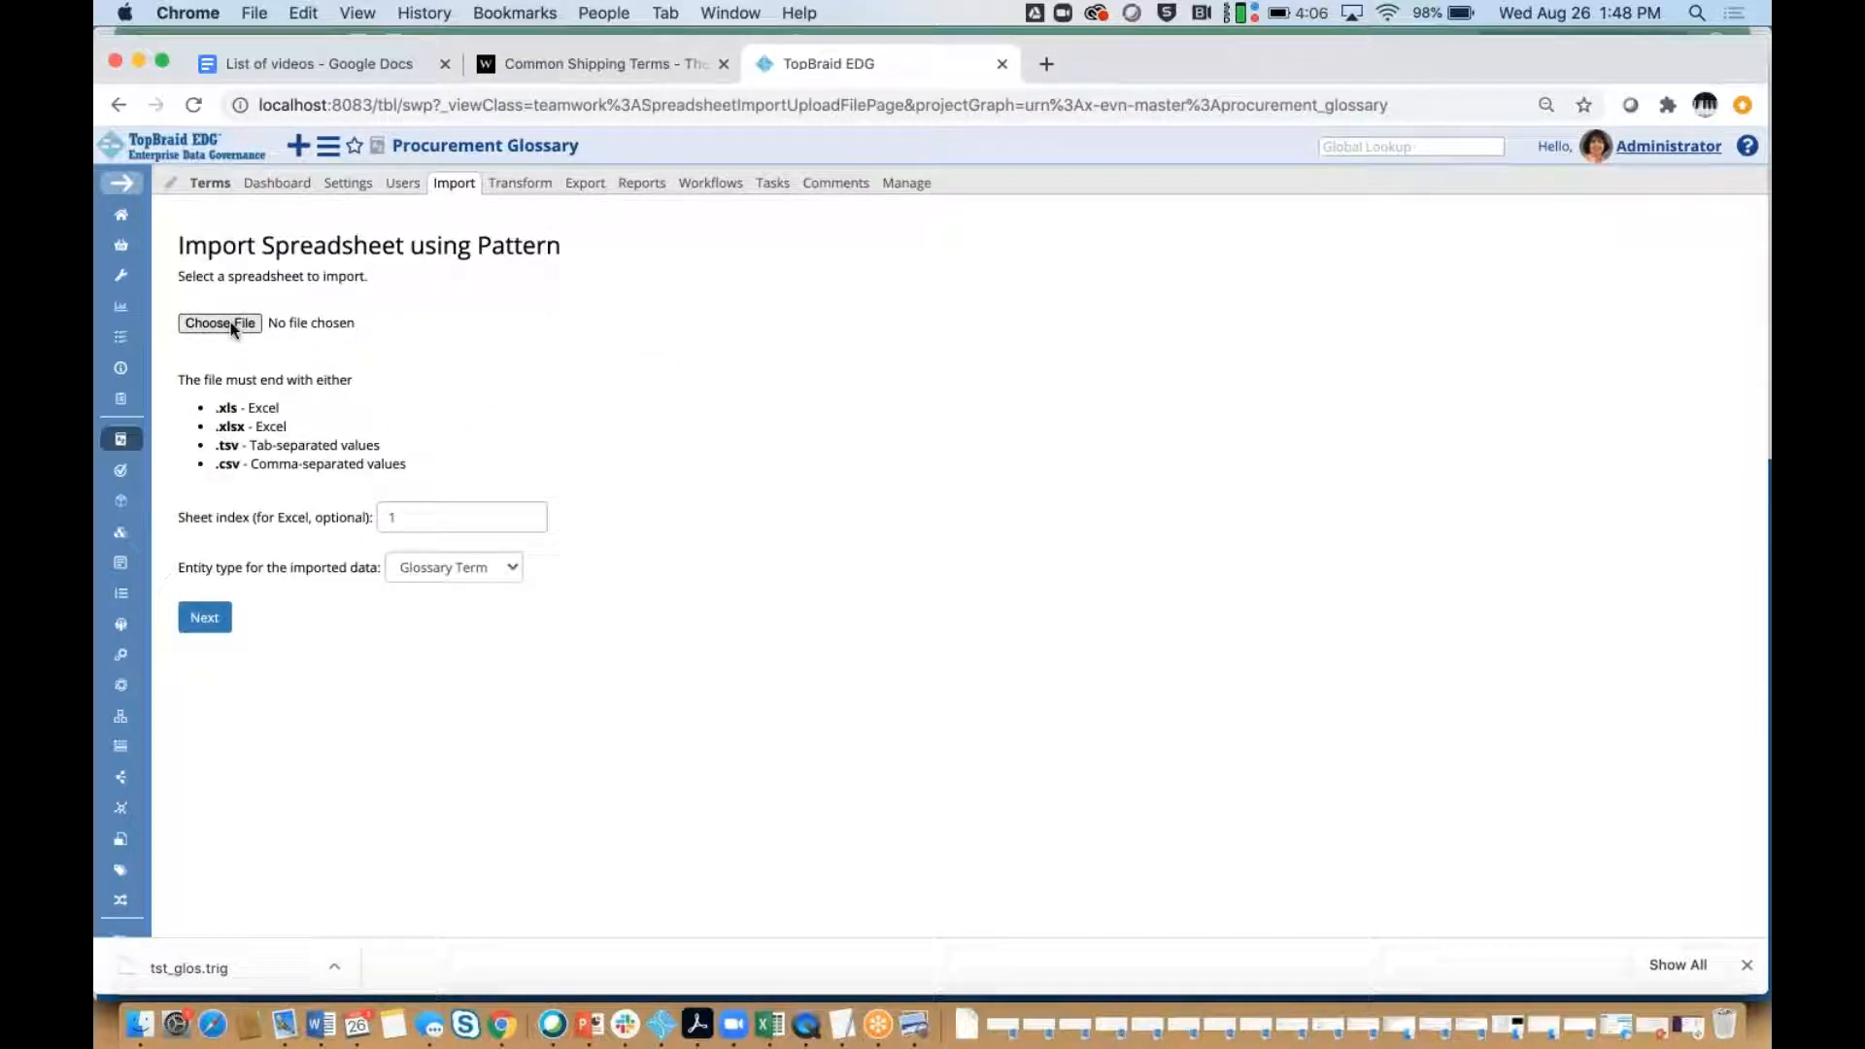
left_click(230, 322)
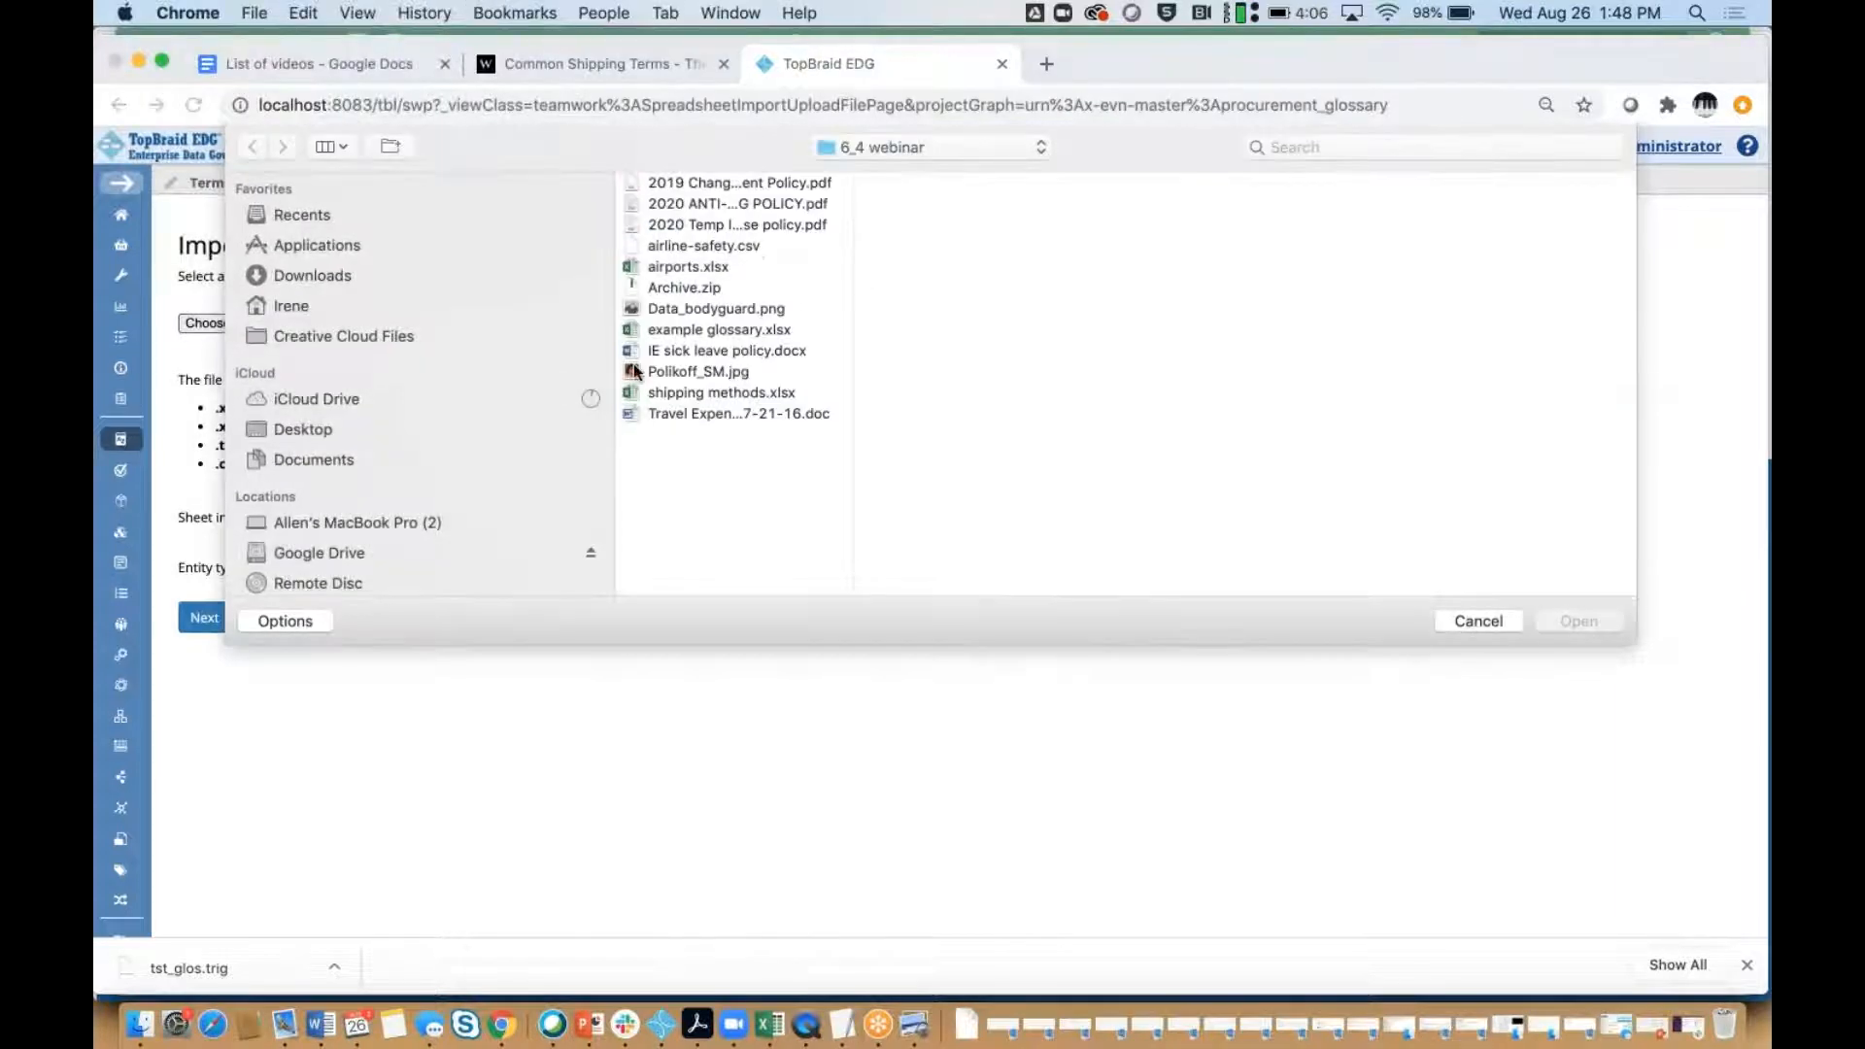
left_click(706, 330)
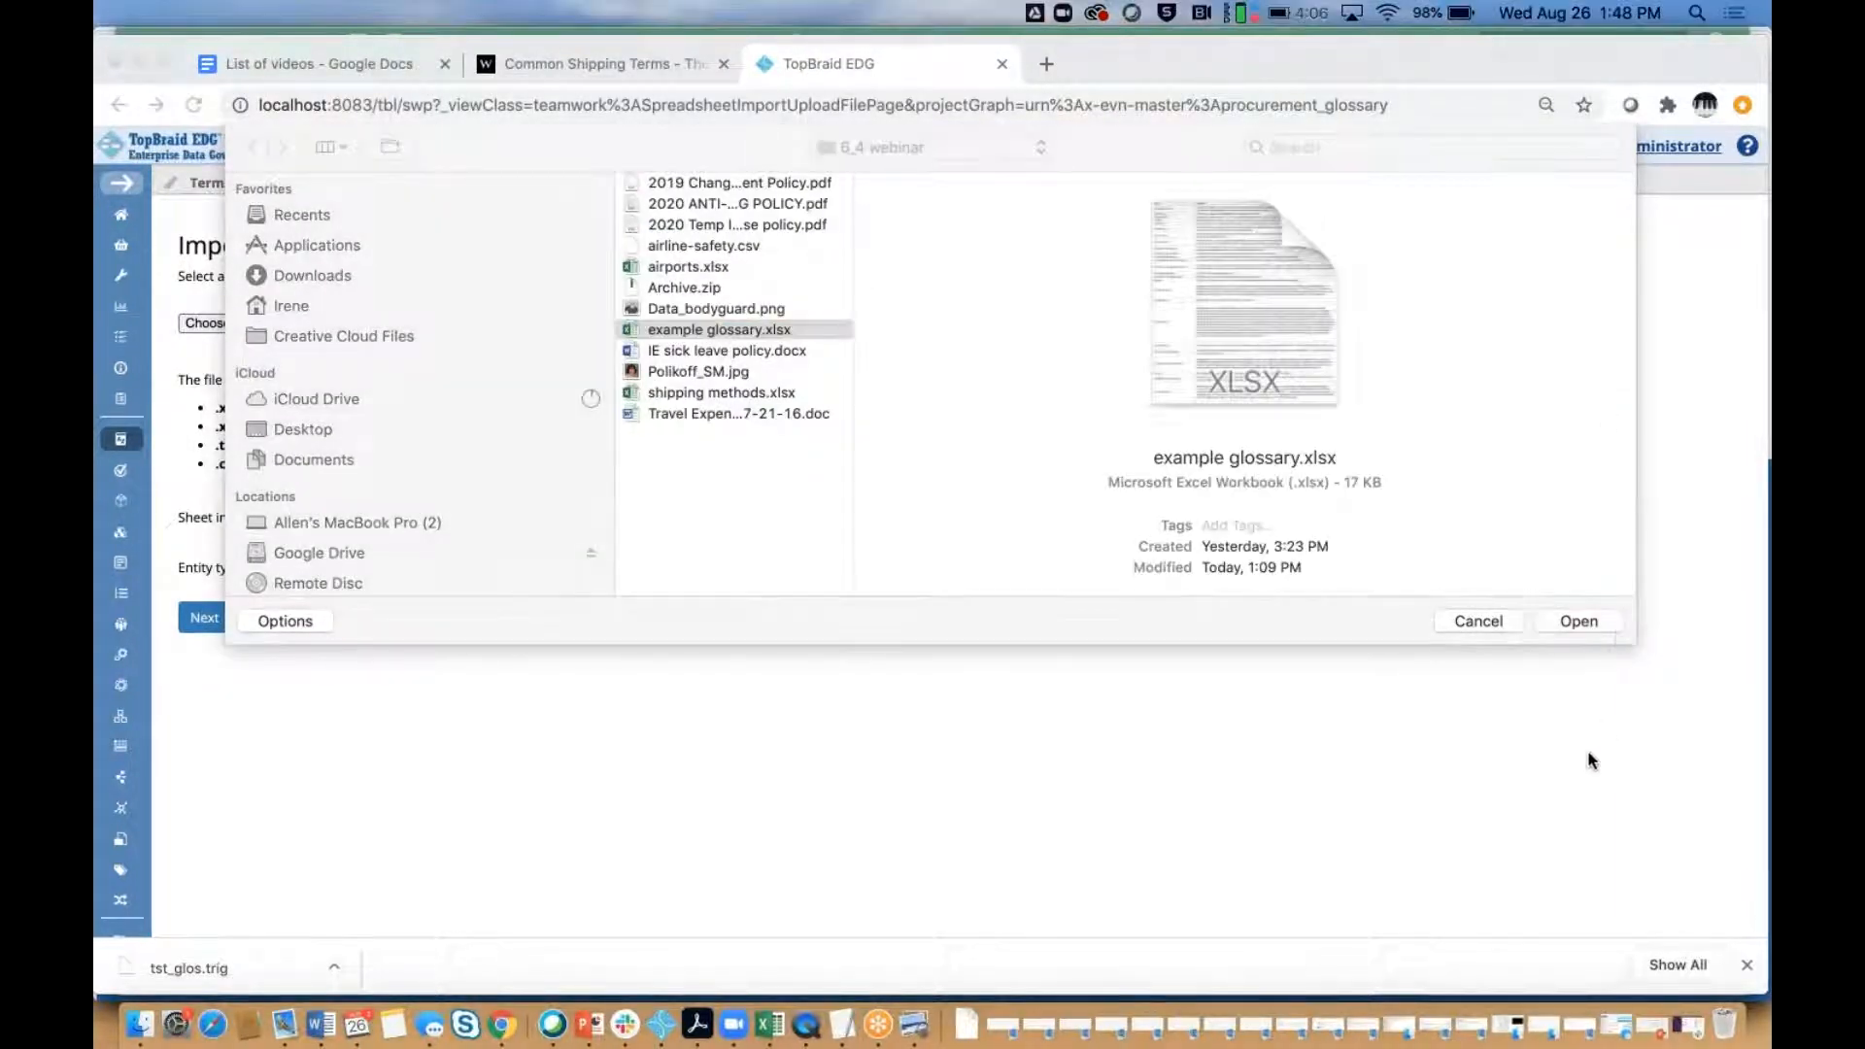
left_click(1573, 627)
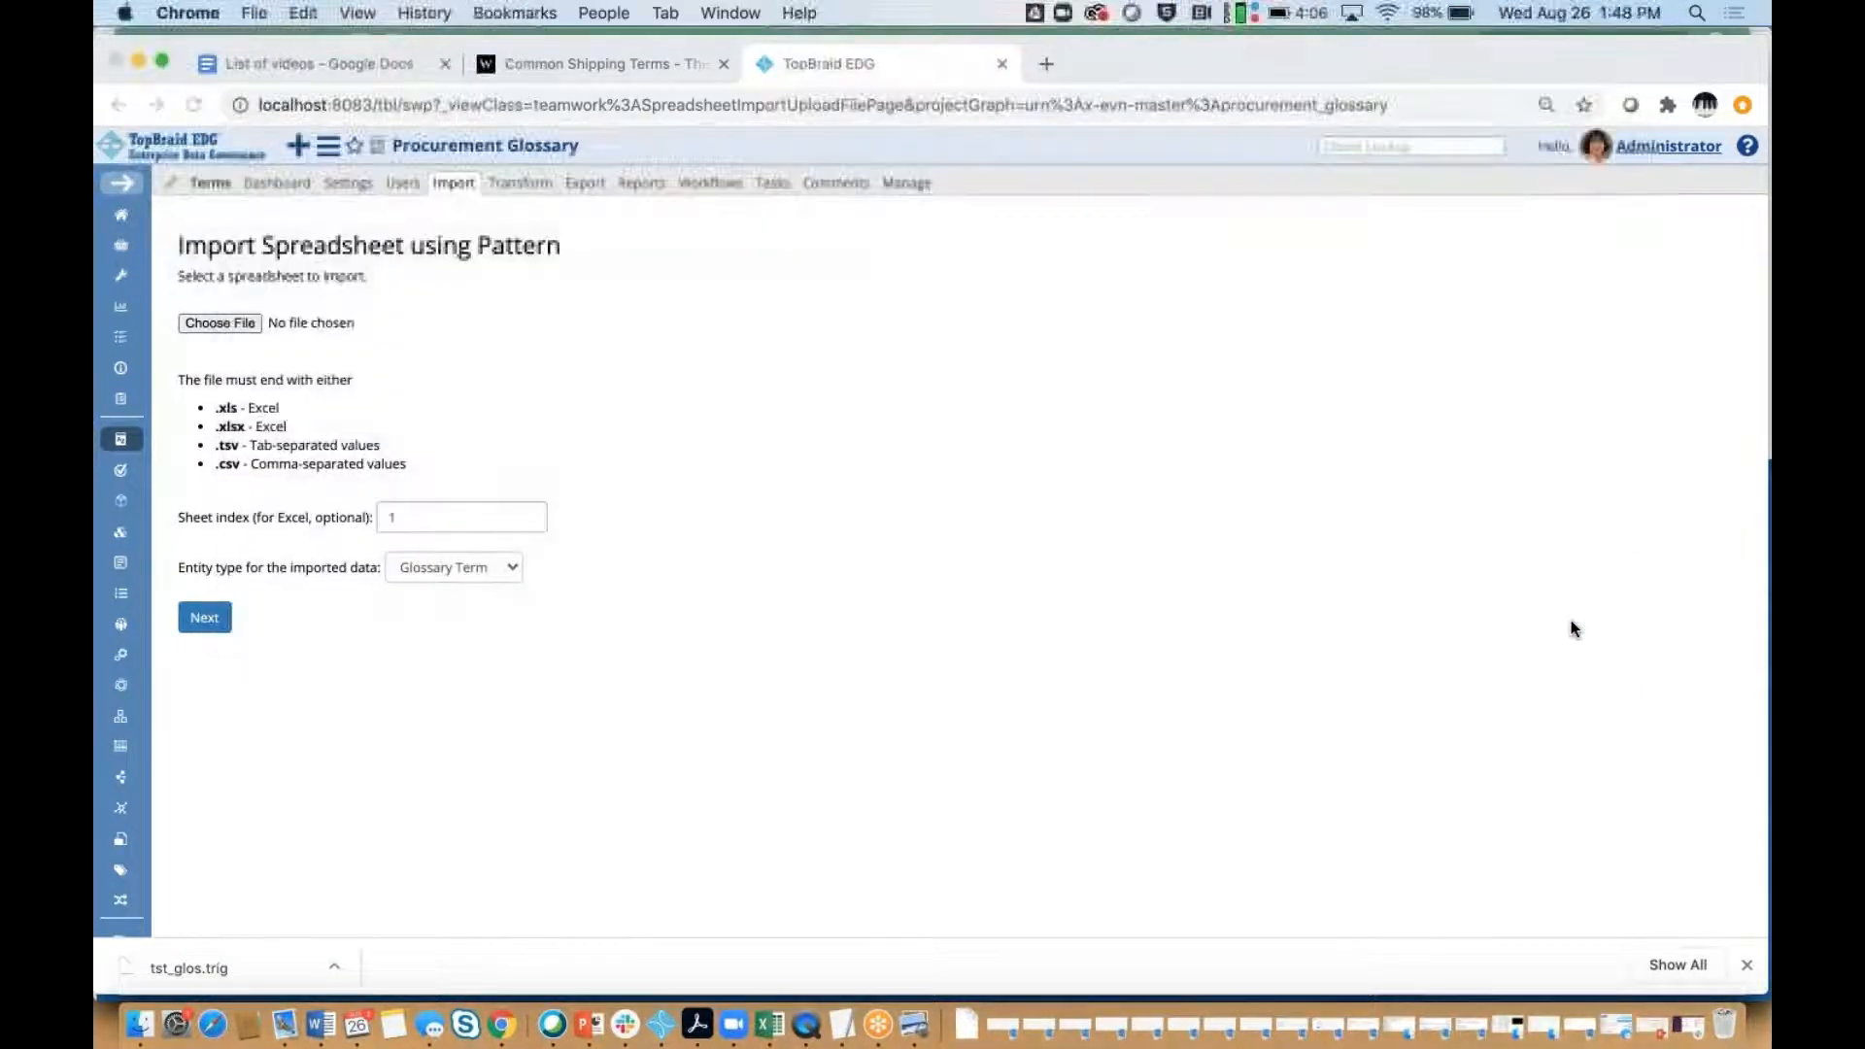
left_click(505, 565)
left_click(491, 546)
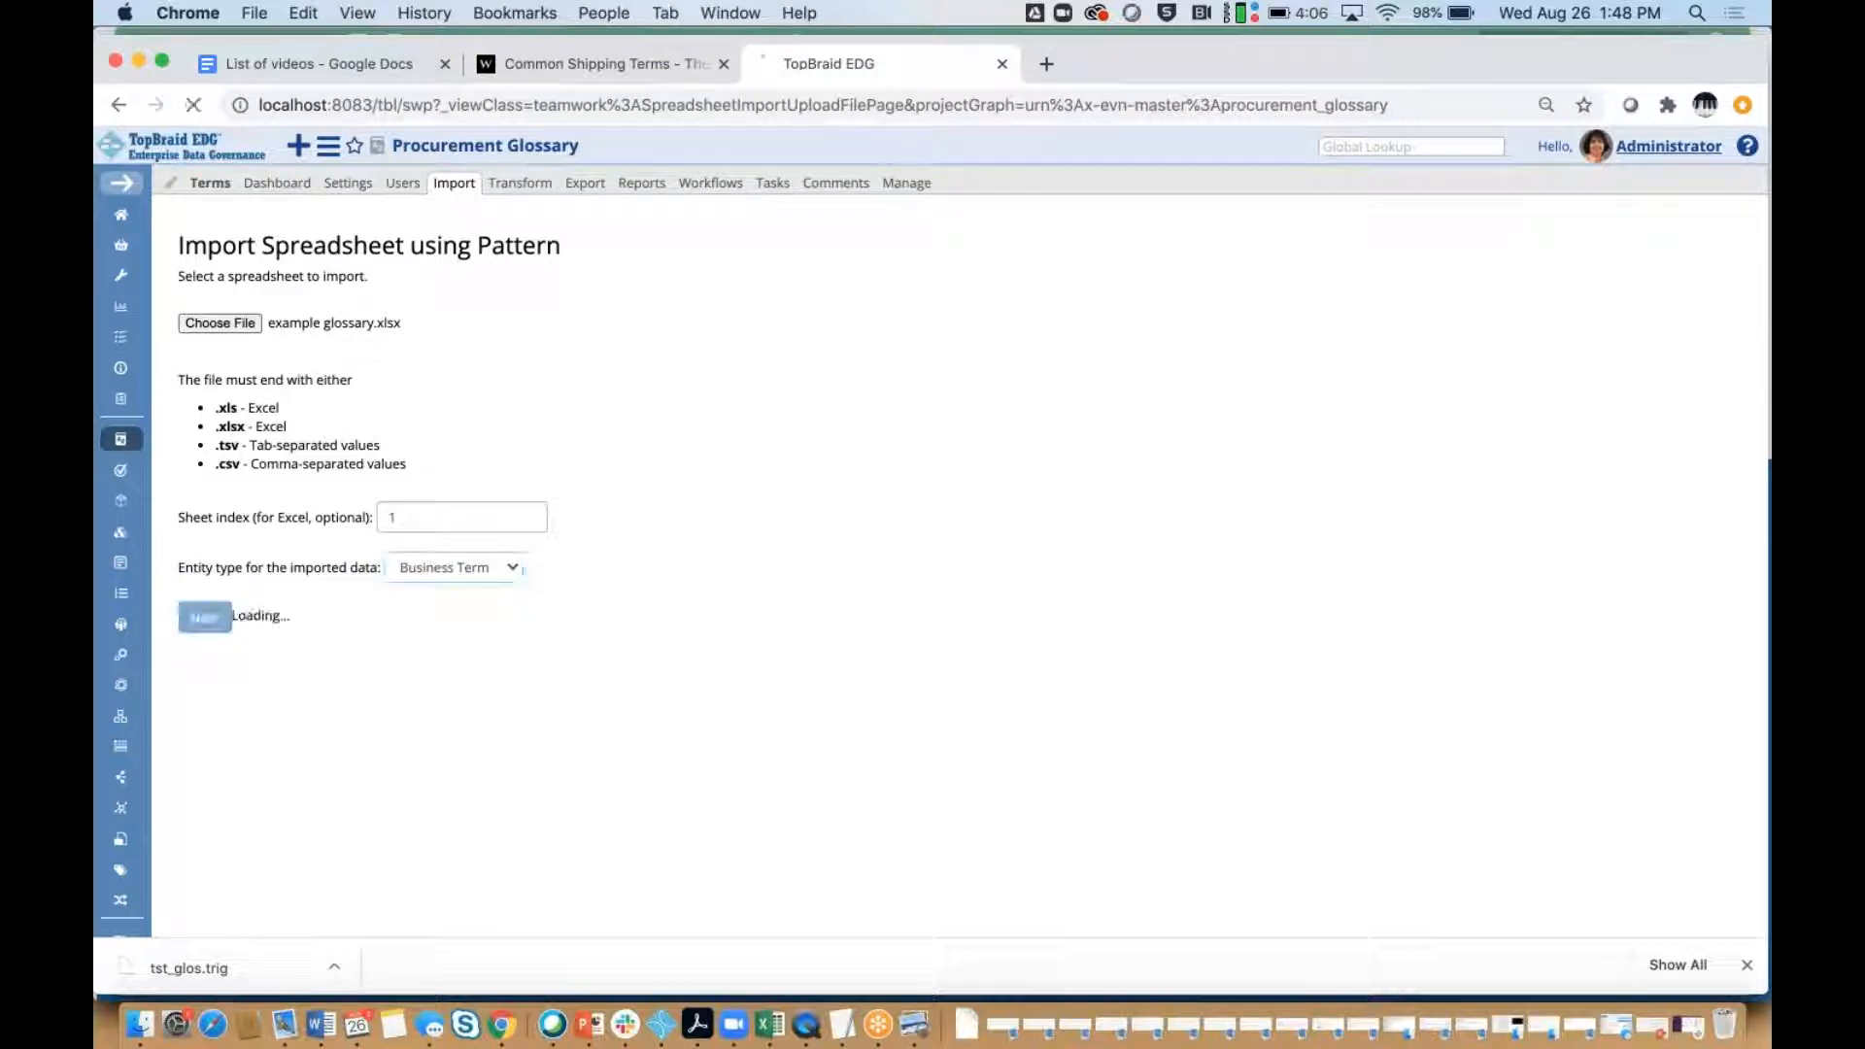
left_click(204, 622)
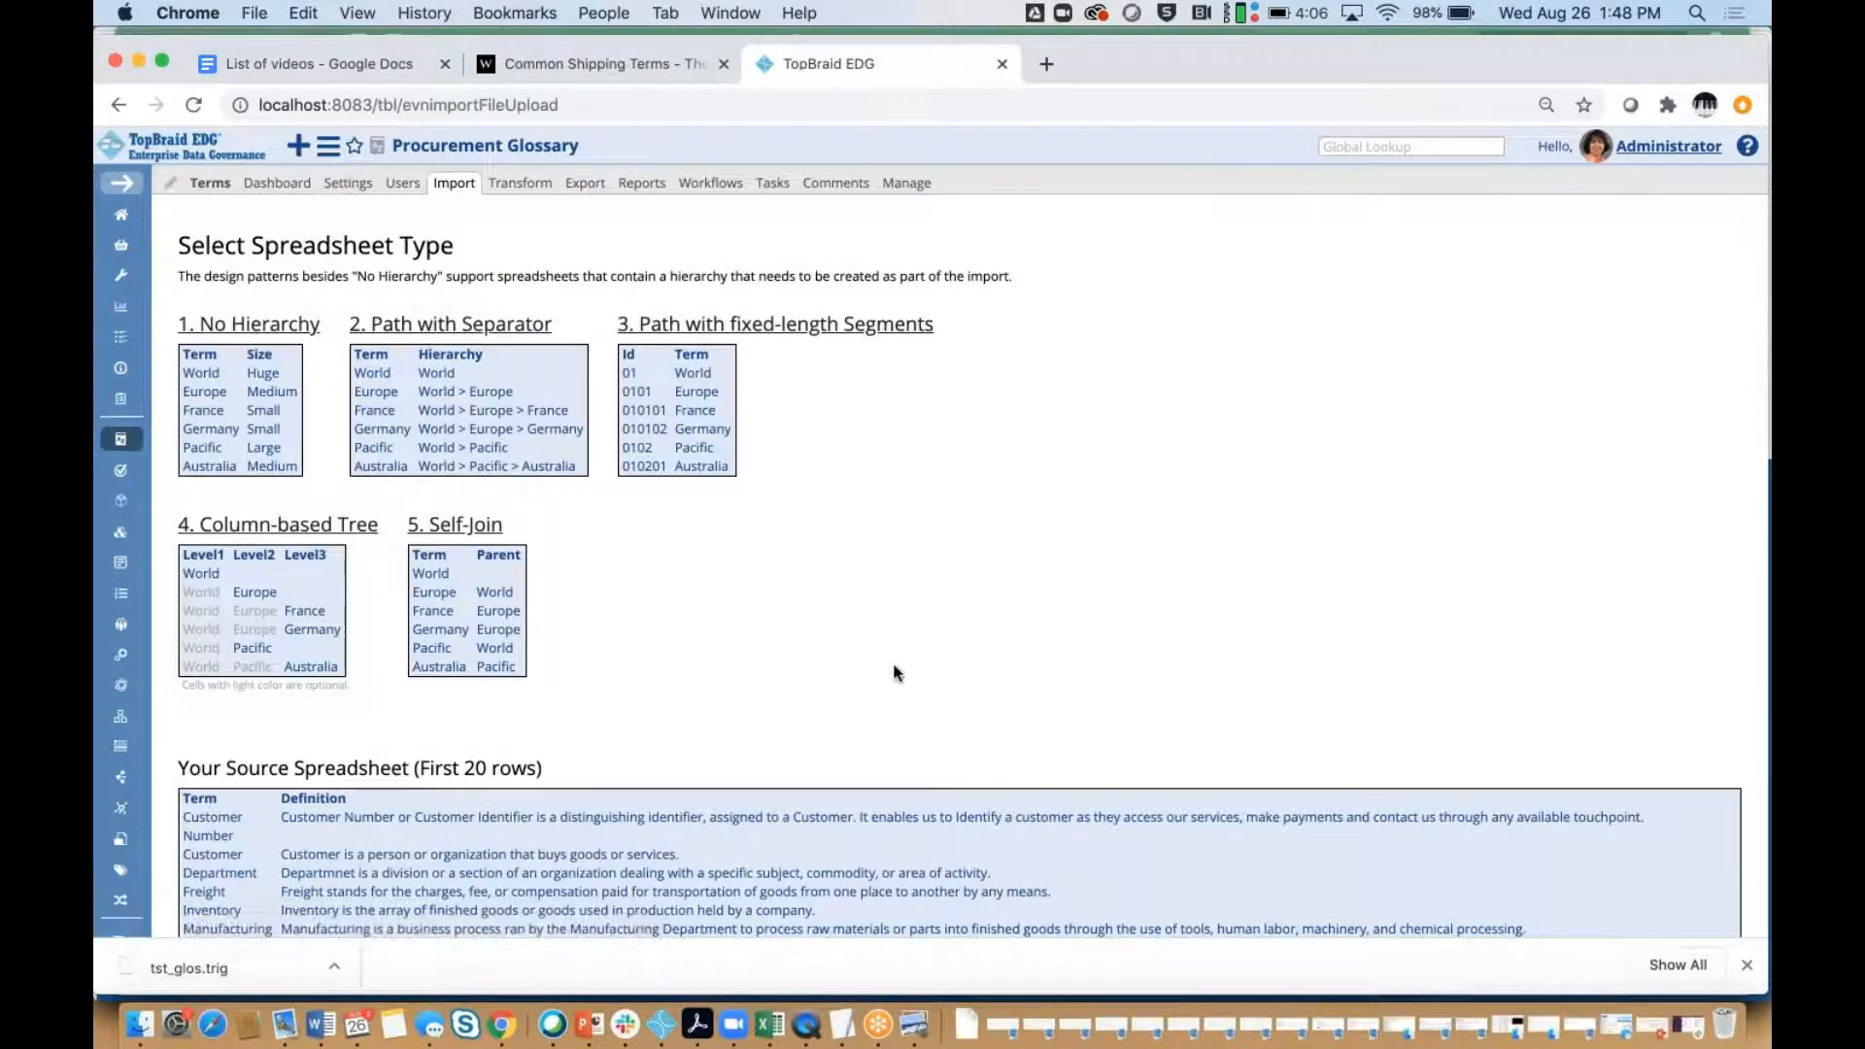
Choose the No Hierarchy spreadsheet type and map the Term column to the label property.
scroll(896, 673, "down", 5)
scroll(895, 673, "up", 5)
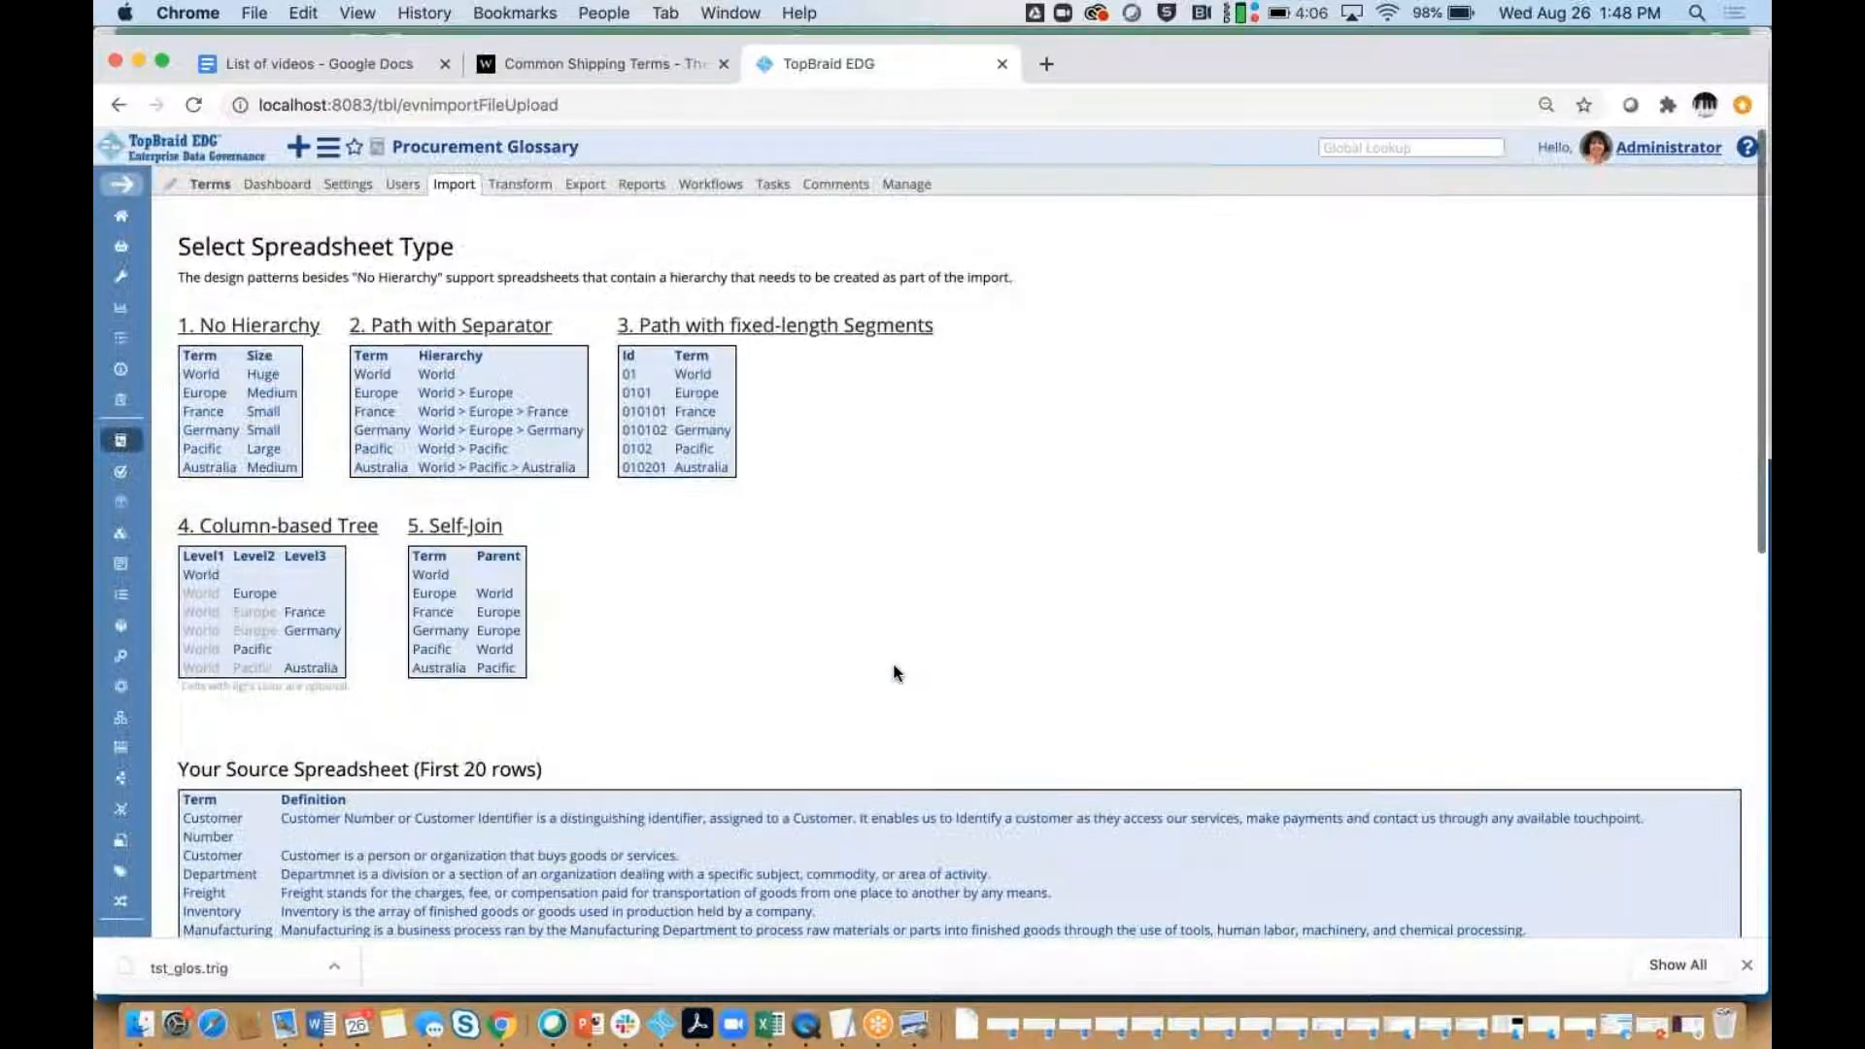
left_click(253, 325)
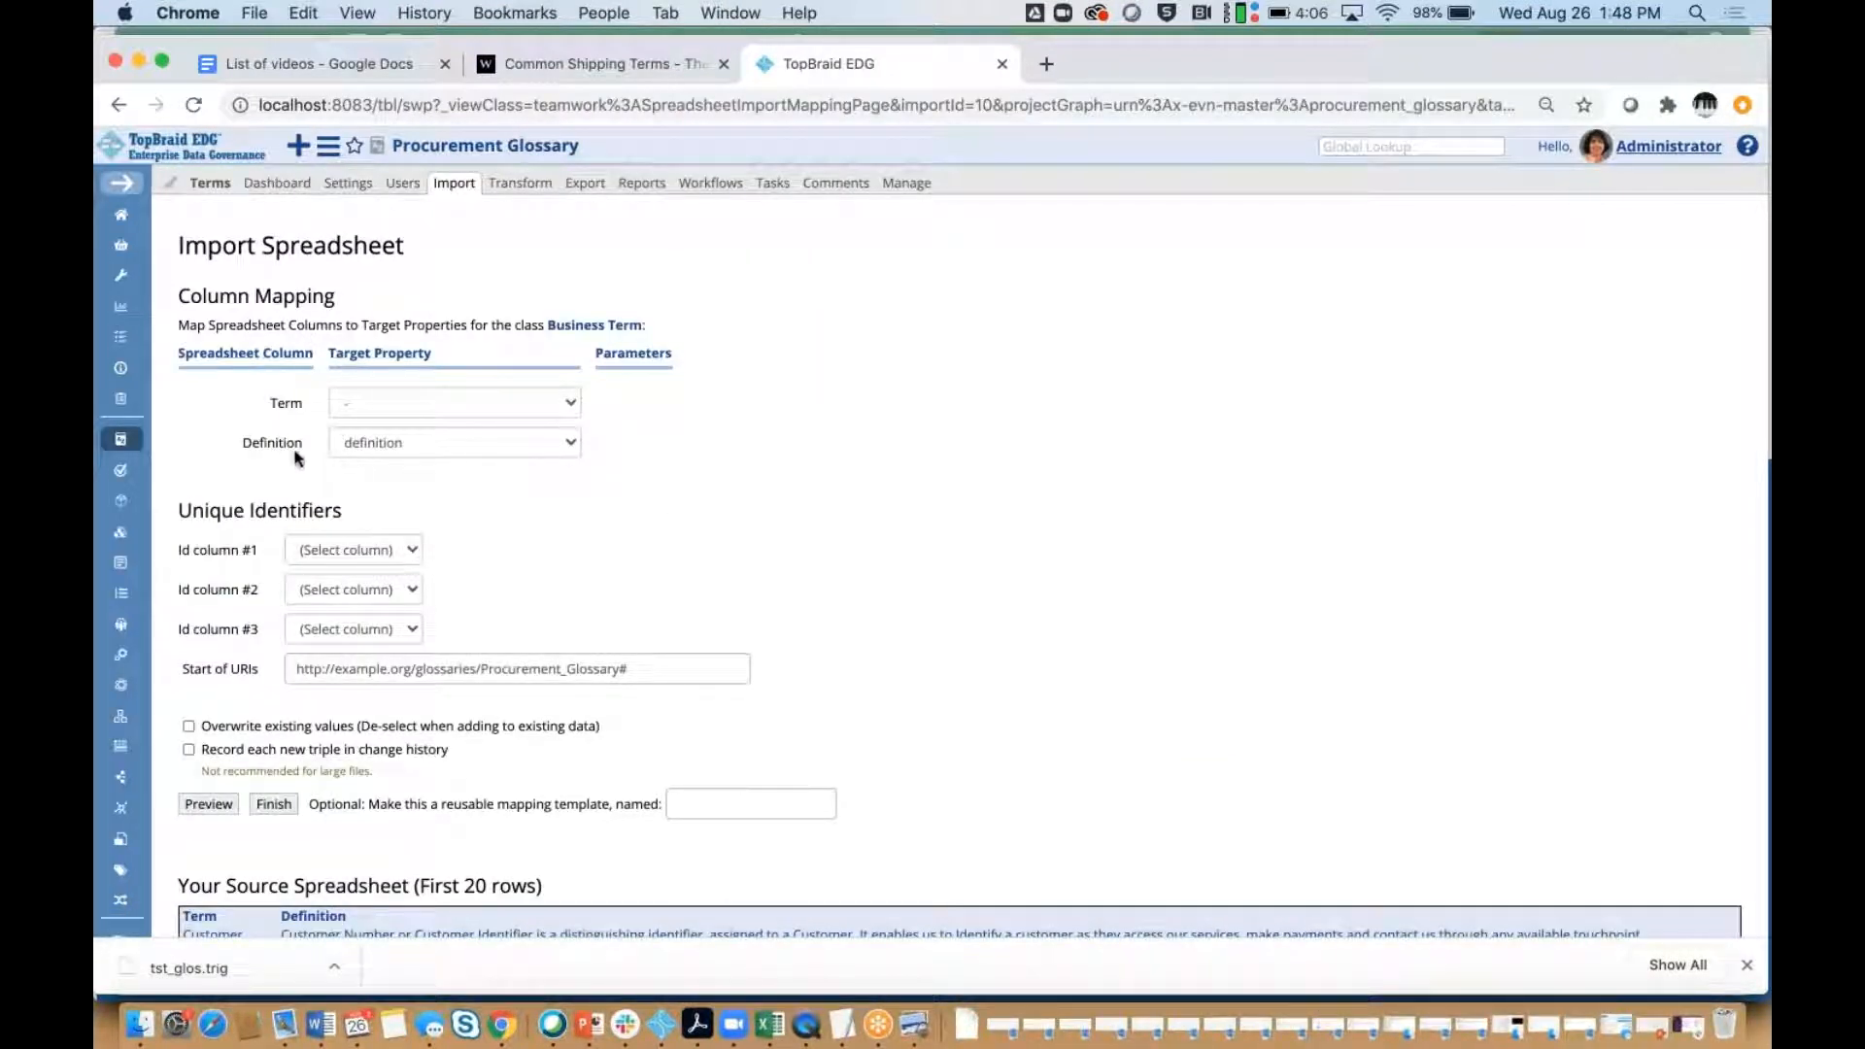
left_click(572, 404)
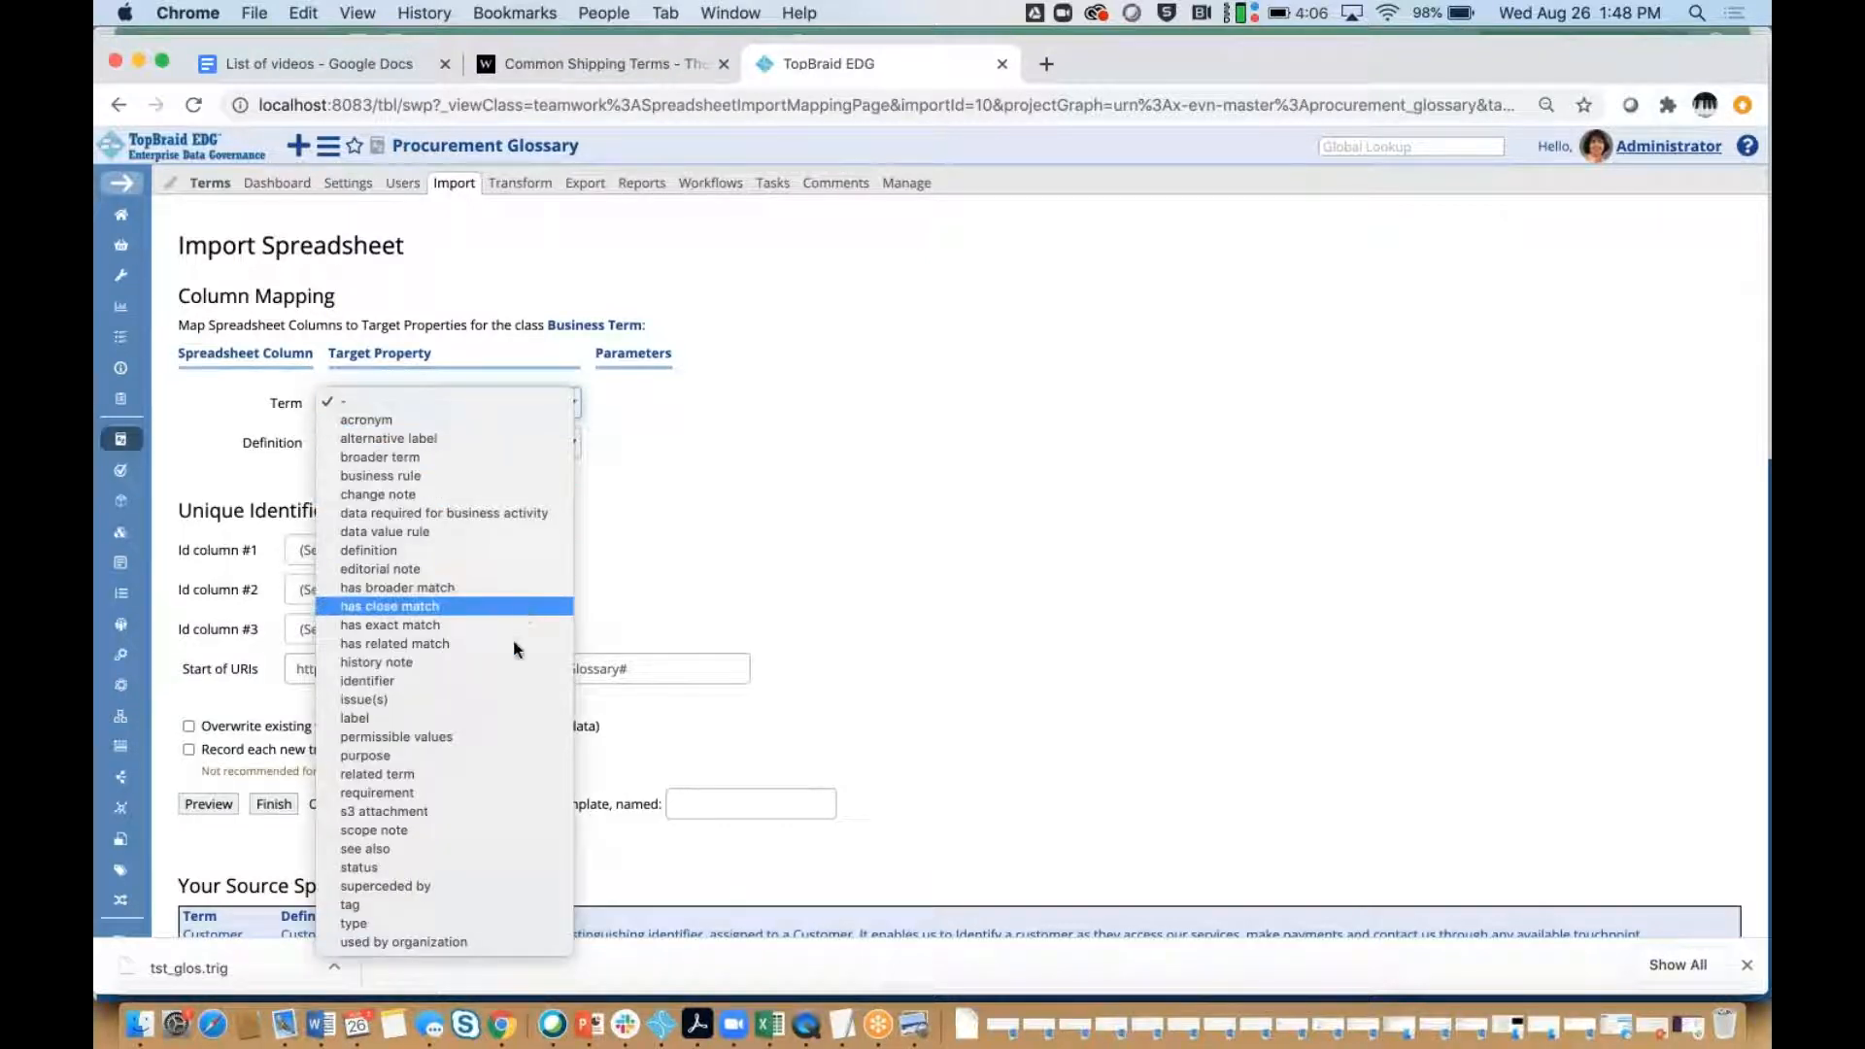
left_click(498, 721)
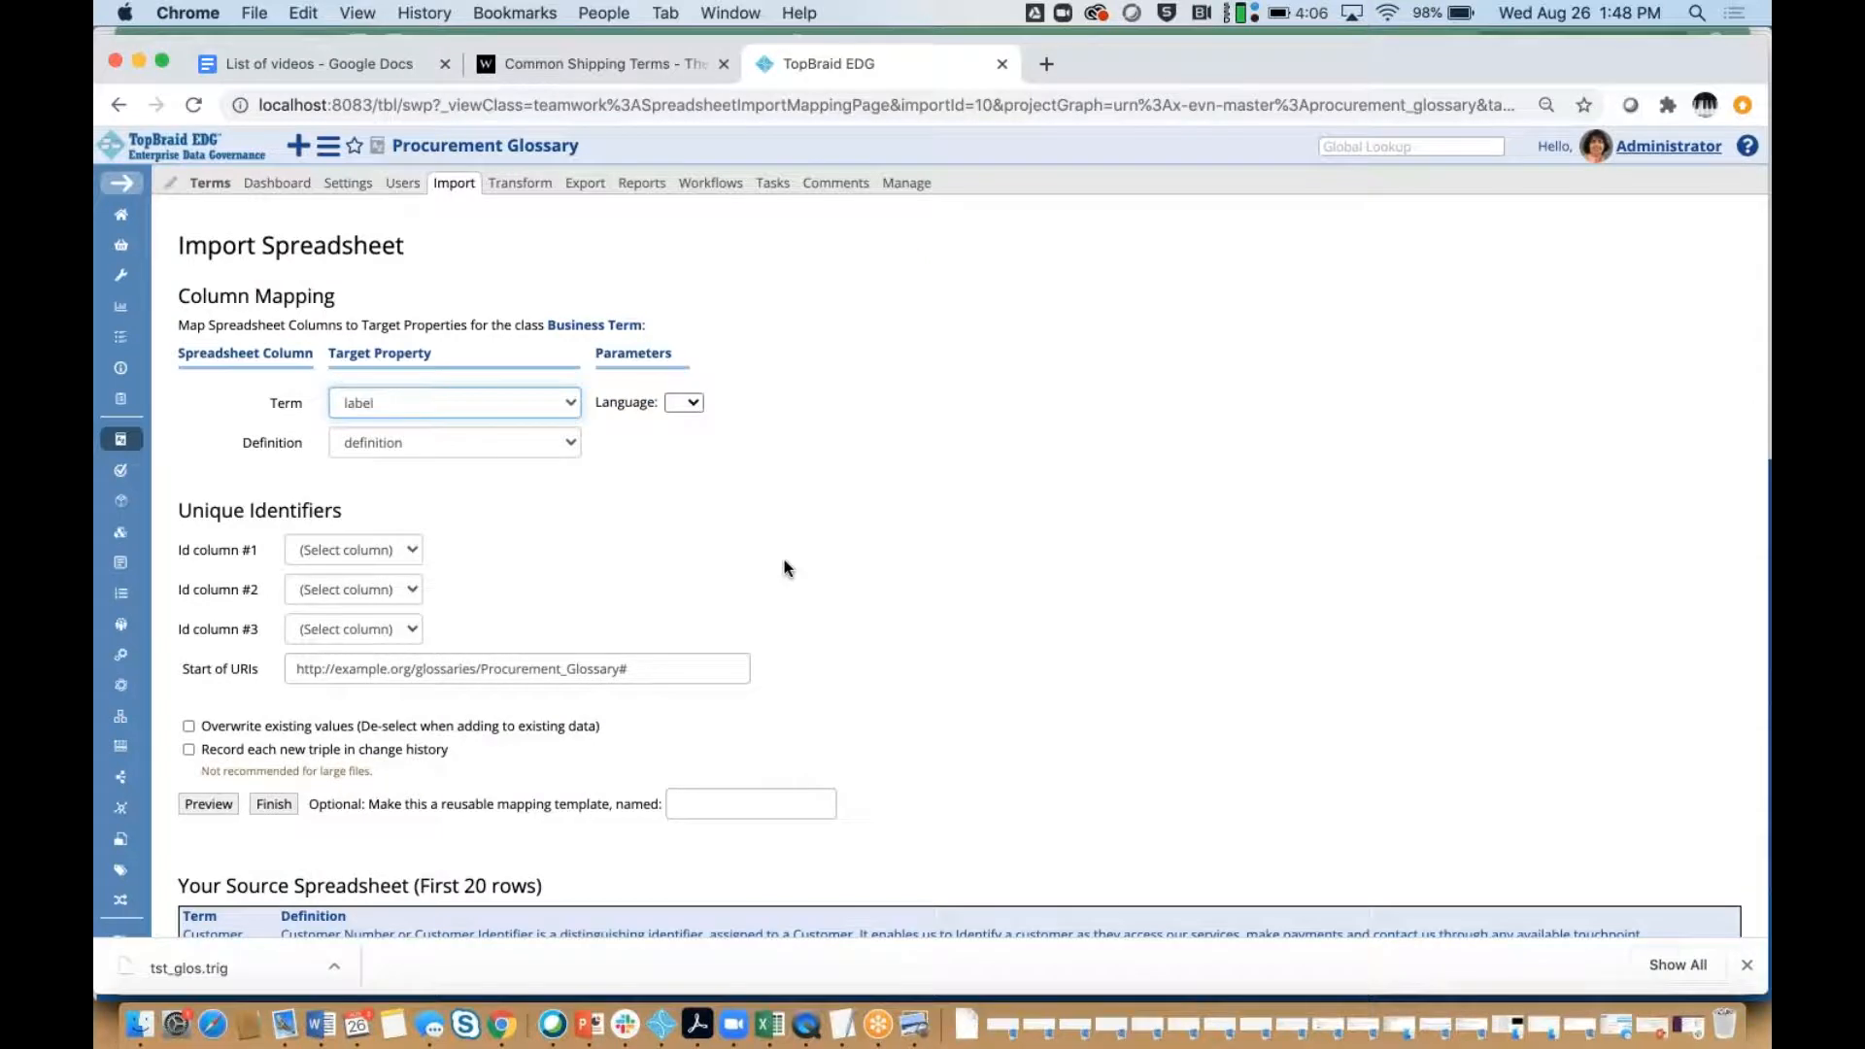
Set Term as the first unique identifier column and finish the spreadsheet import.
scroll(783, 566, "down", 3)
scroll(787, 569, "down", 1)
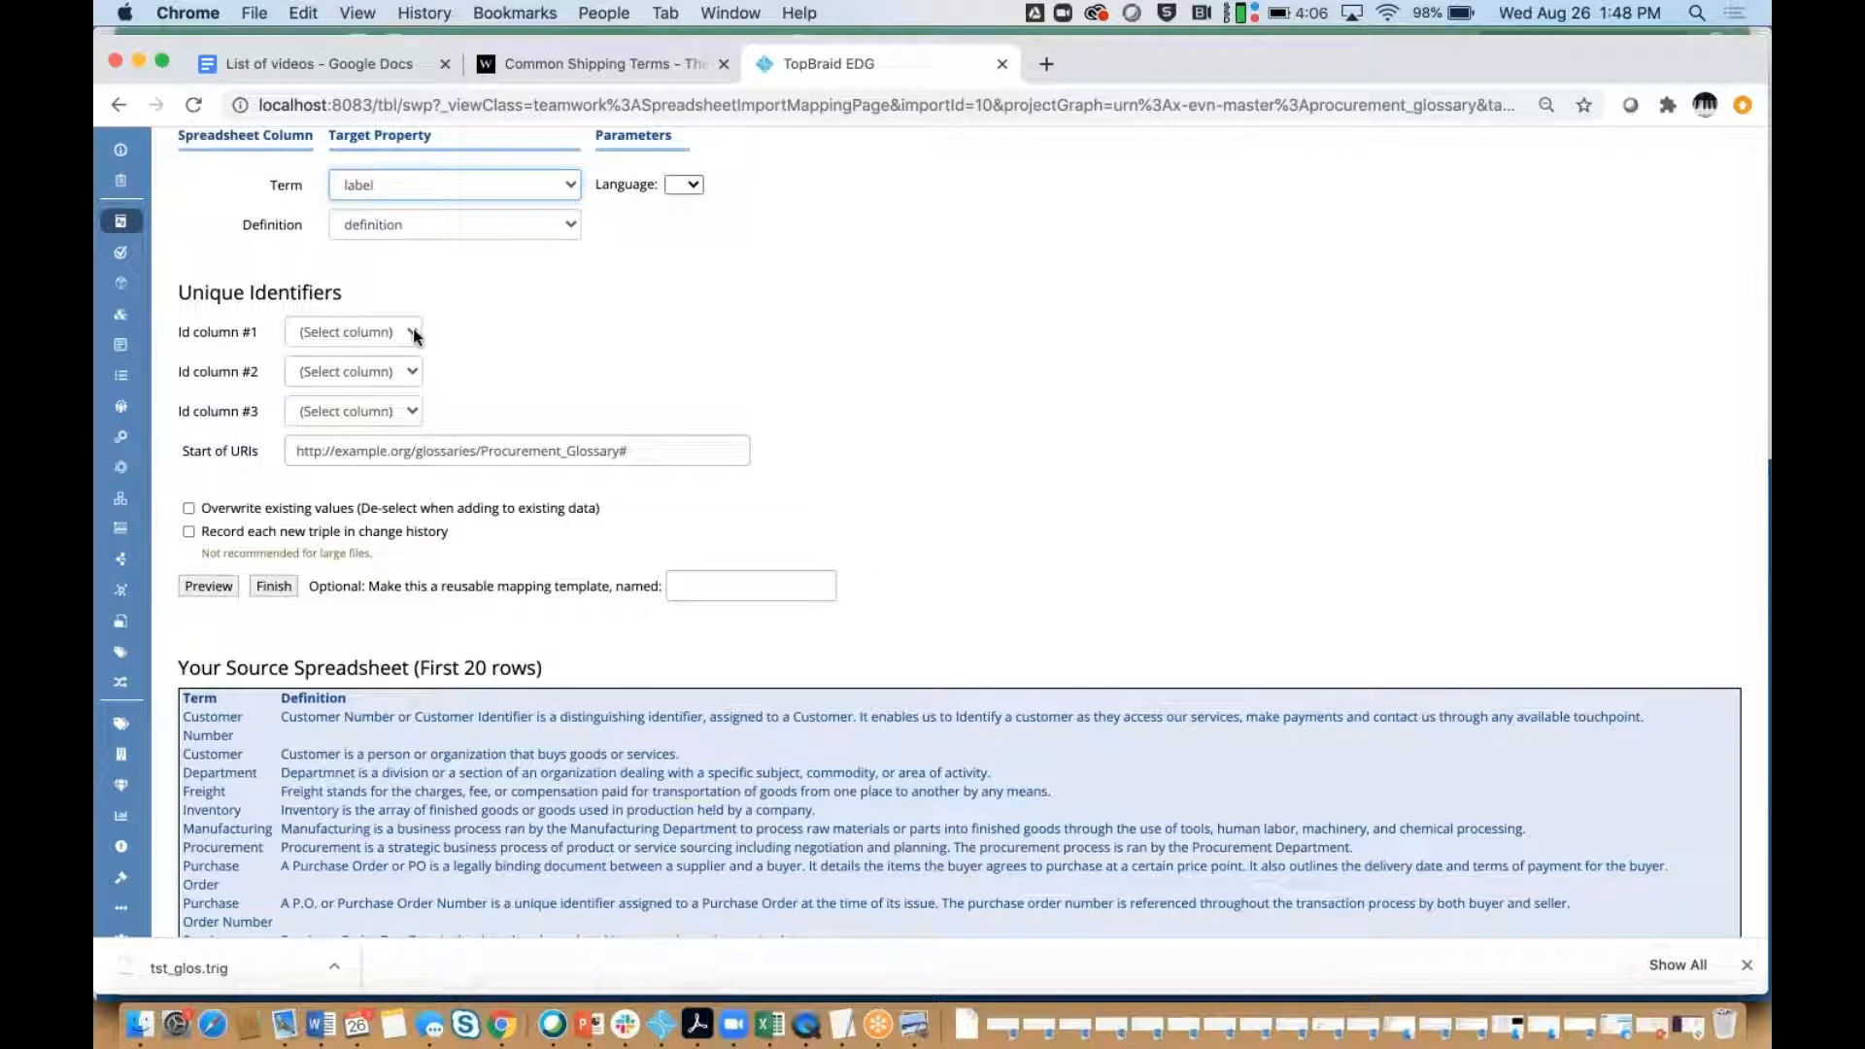
left_click(415, 335)
left_click(382, 346)
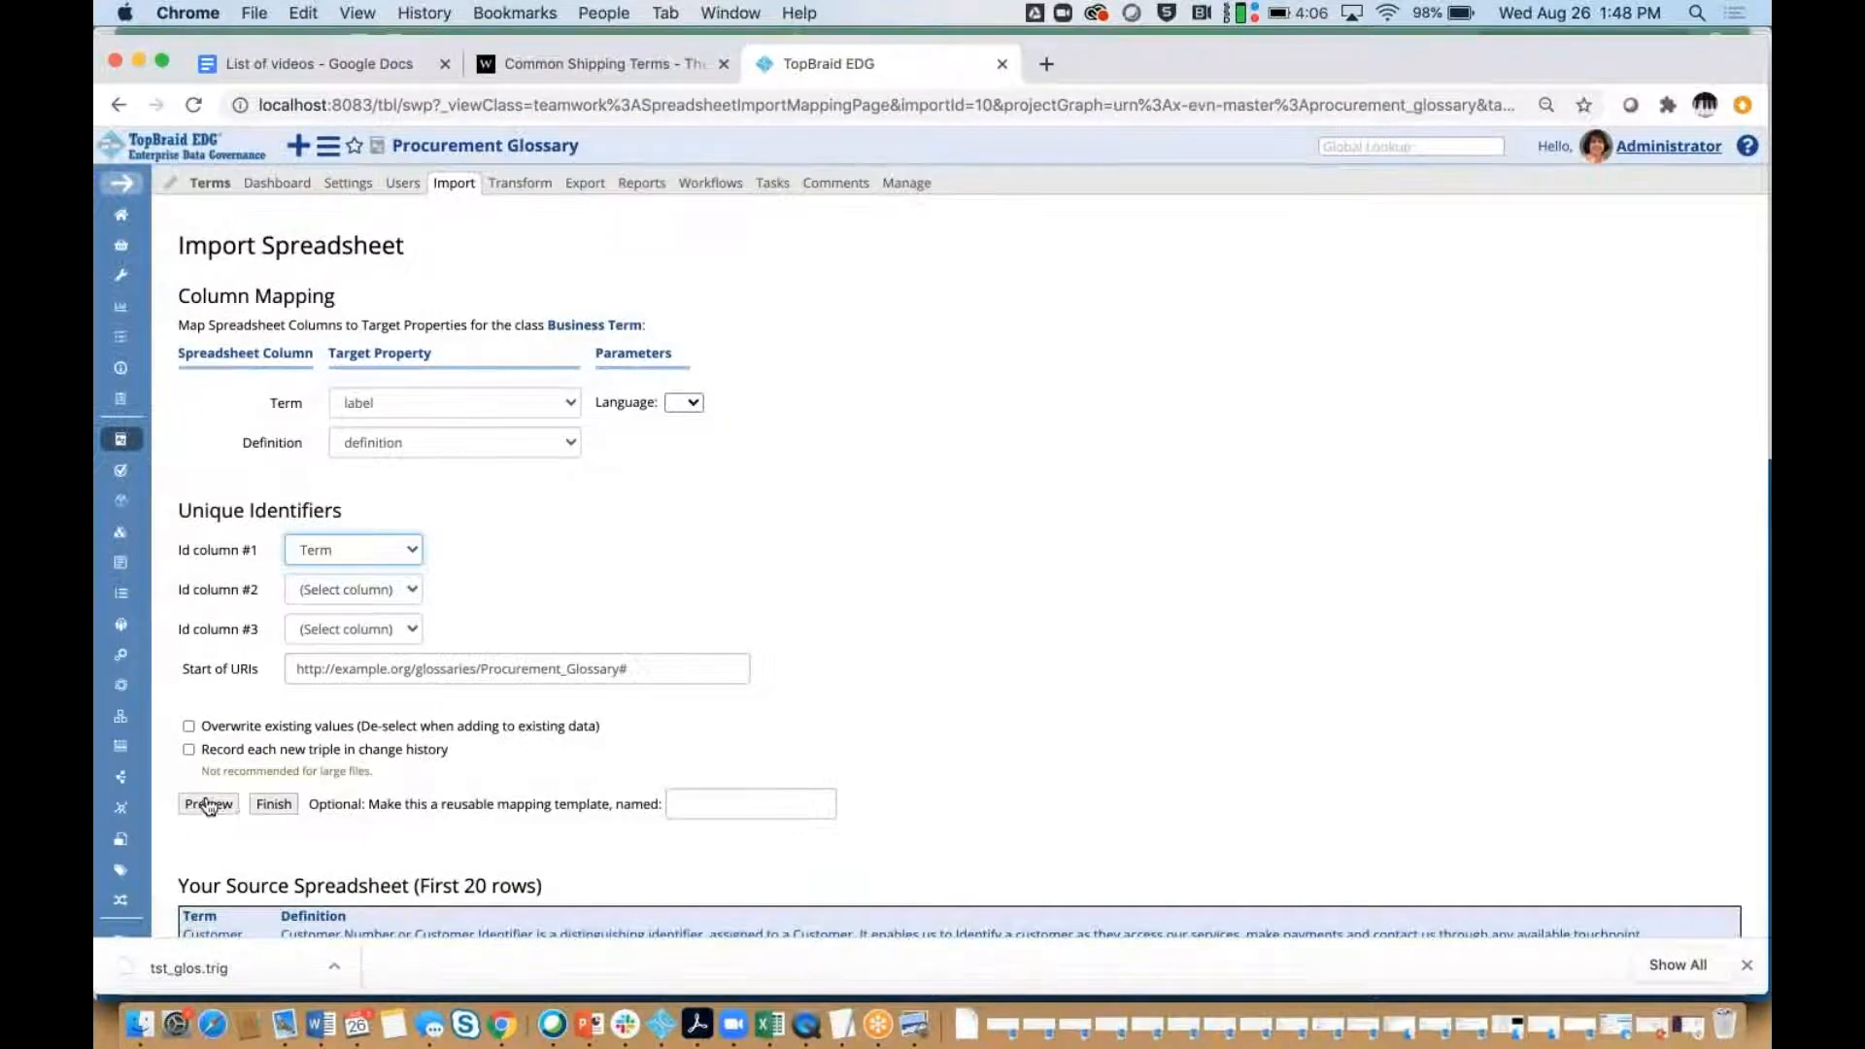
left_click(274, 805)
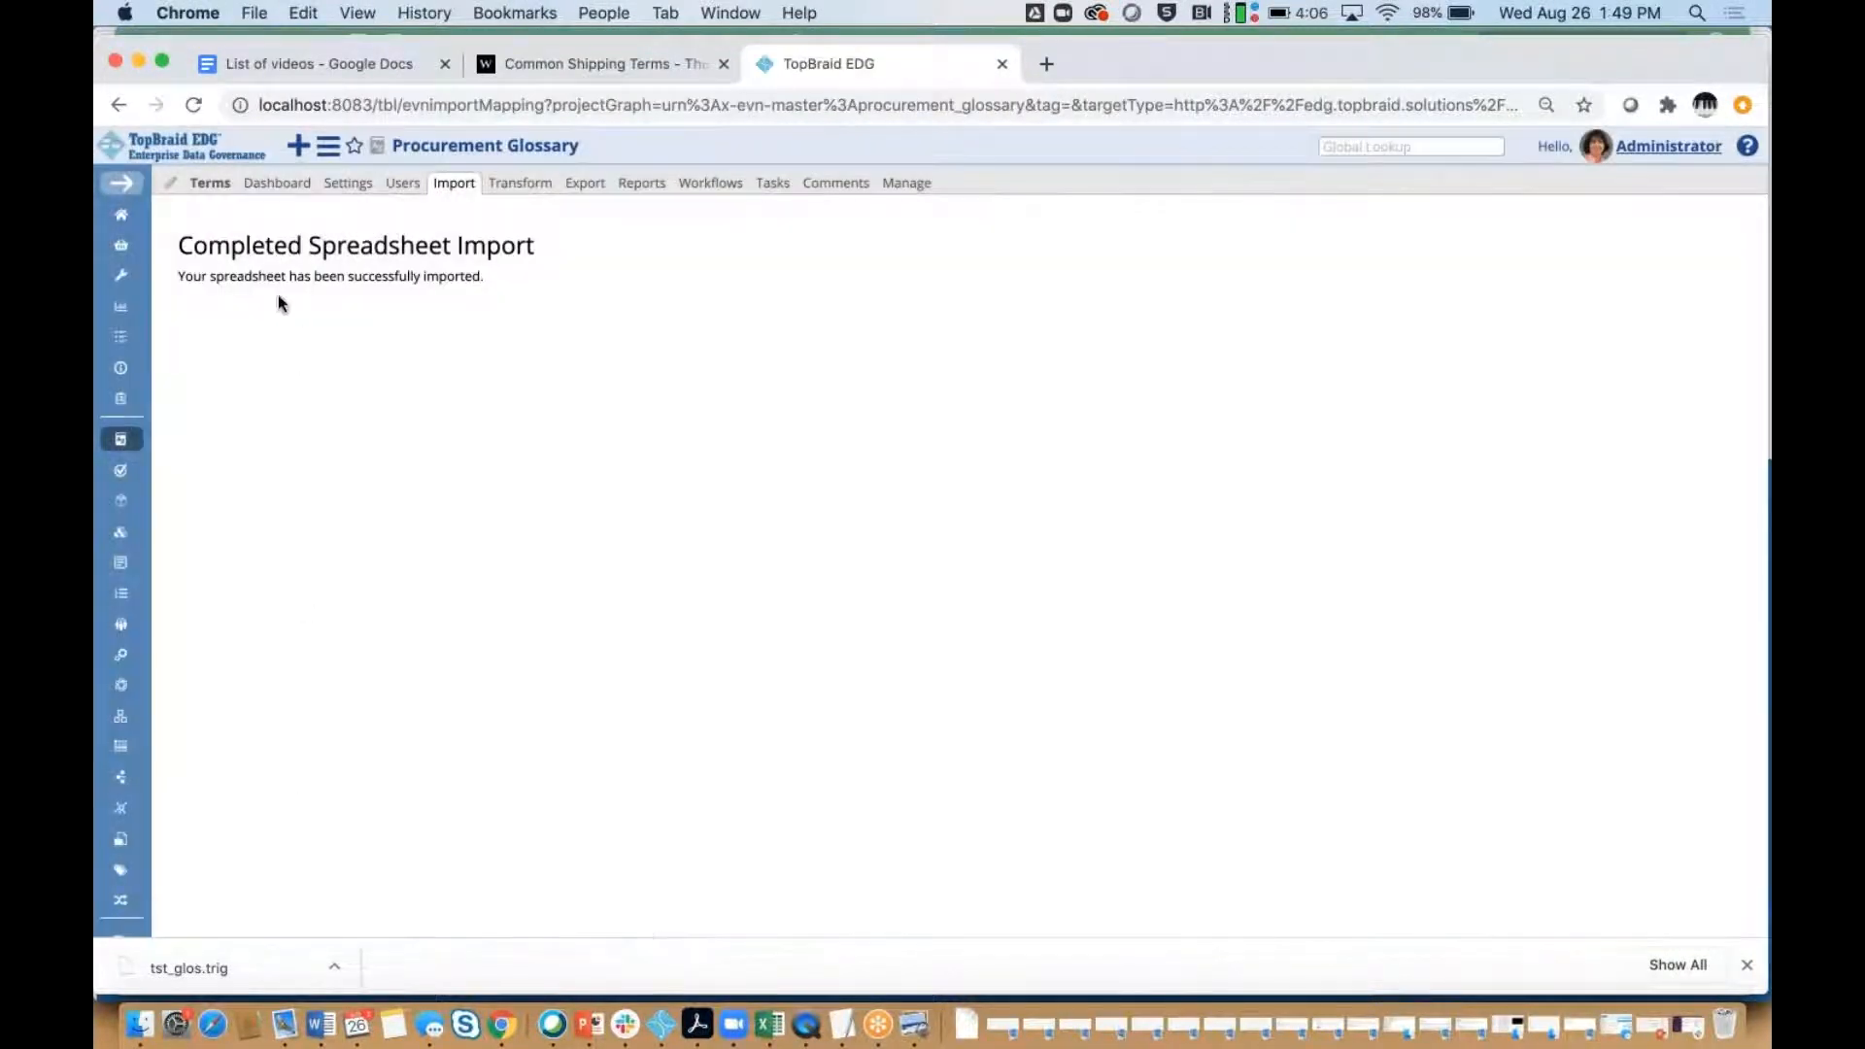
Browse the imported terms of the Procurement Glossary and open the Vendor Number term's details.
left_click(212, 185)
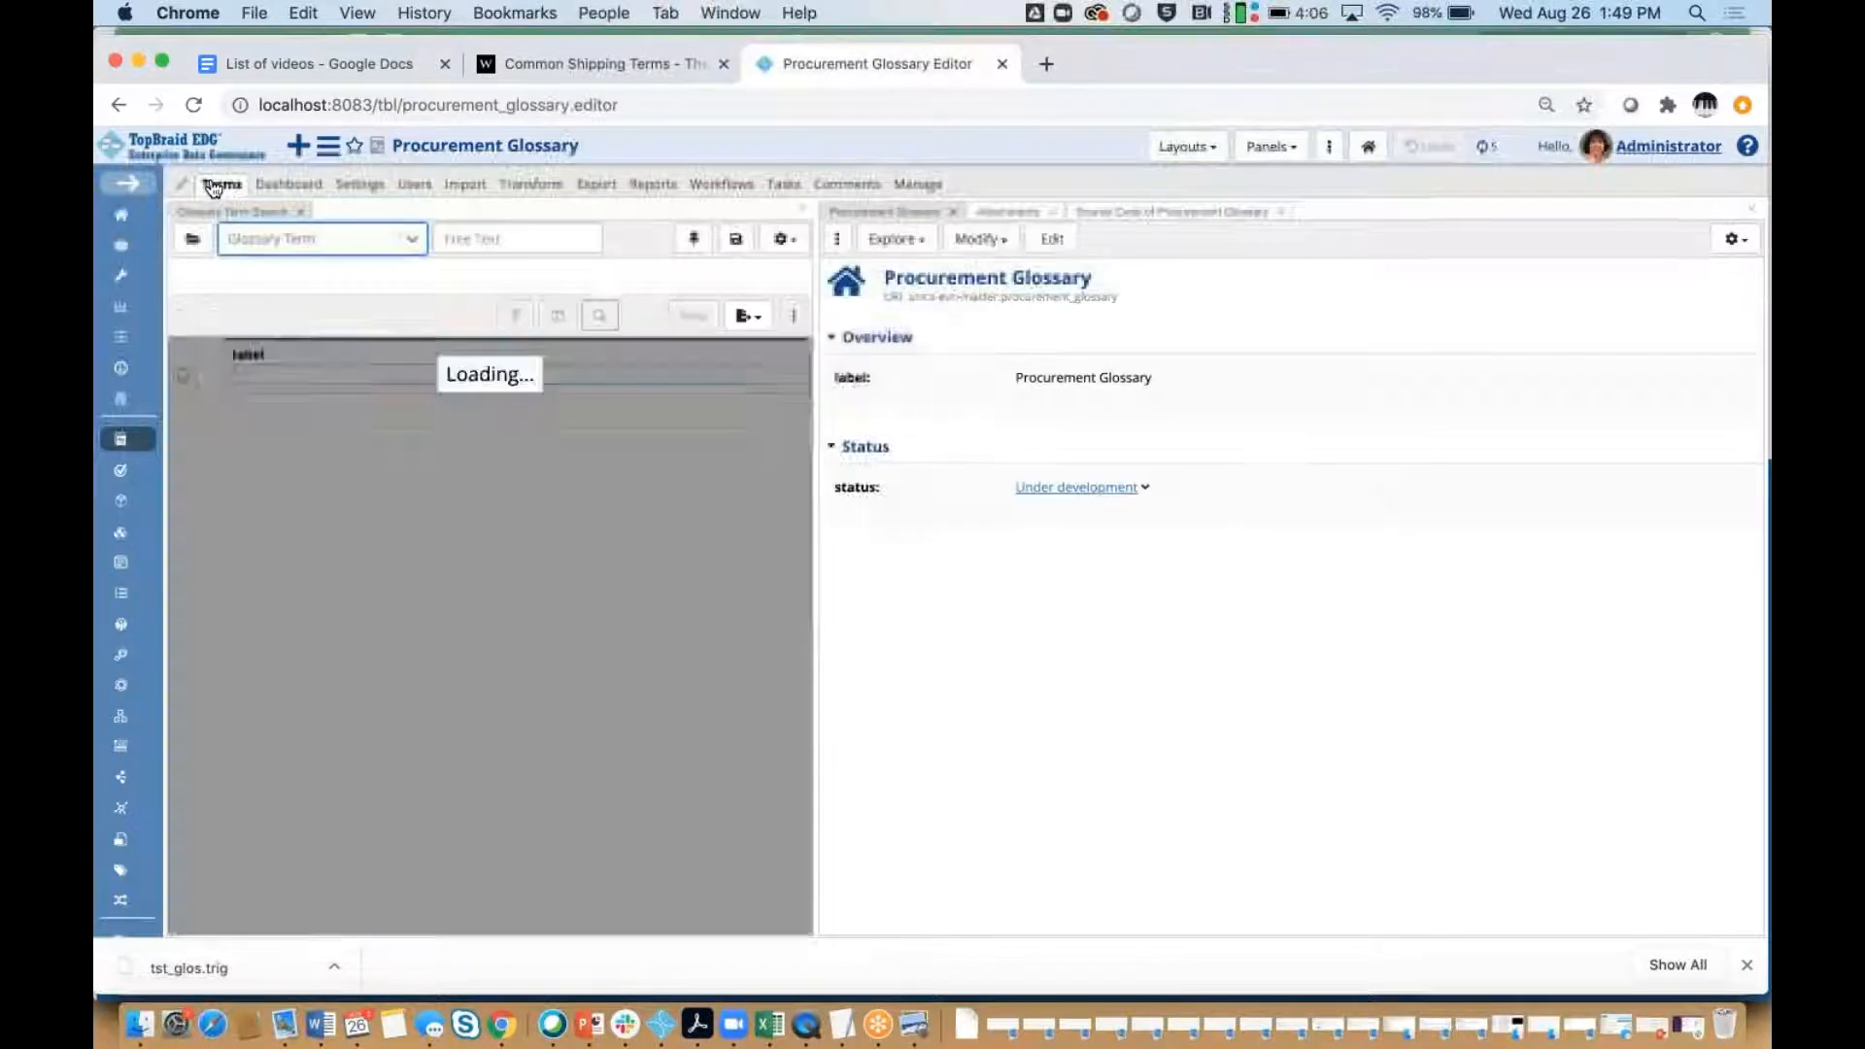
scroll(539, 447, "down", 4)
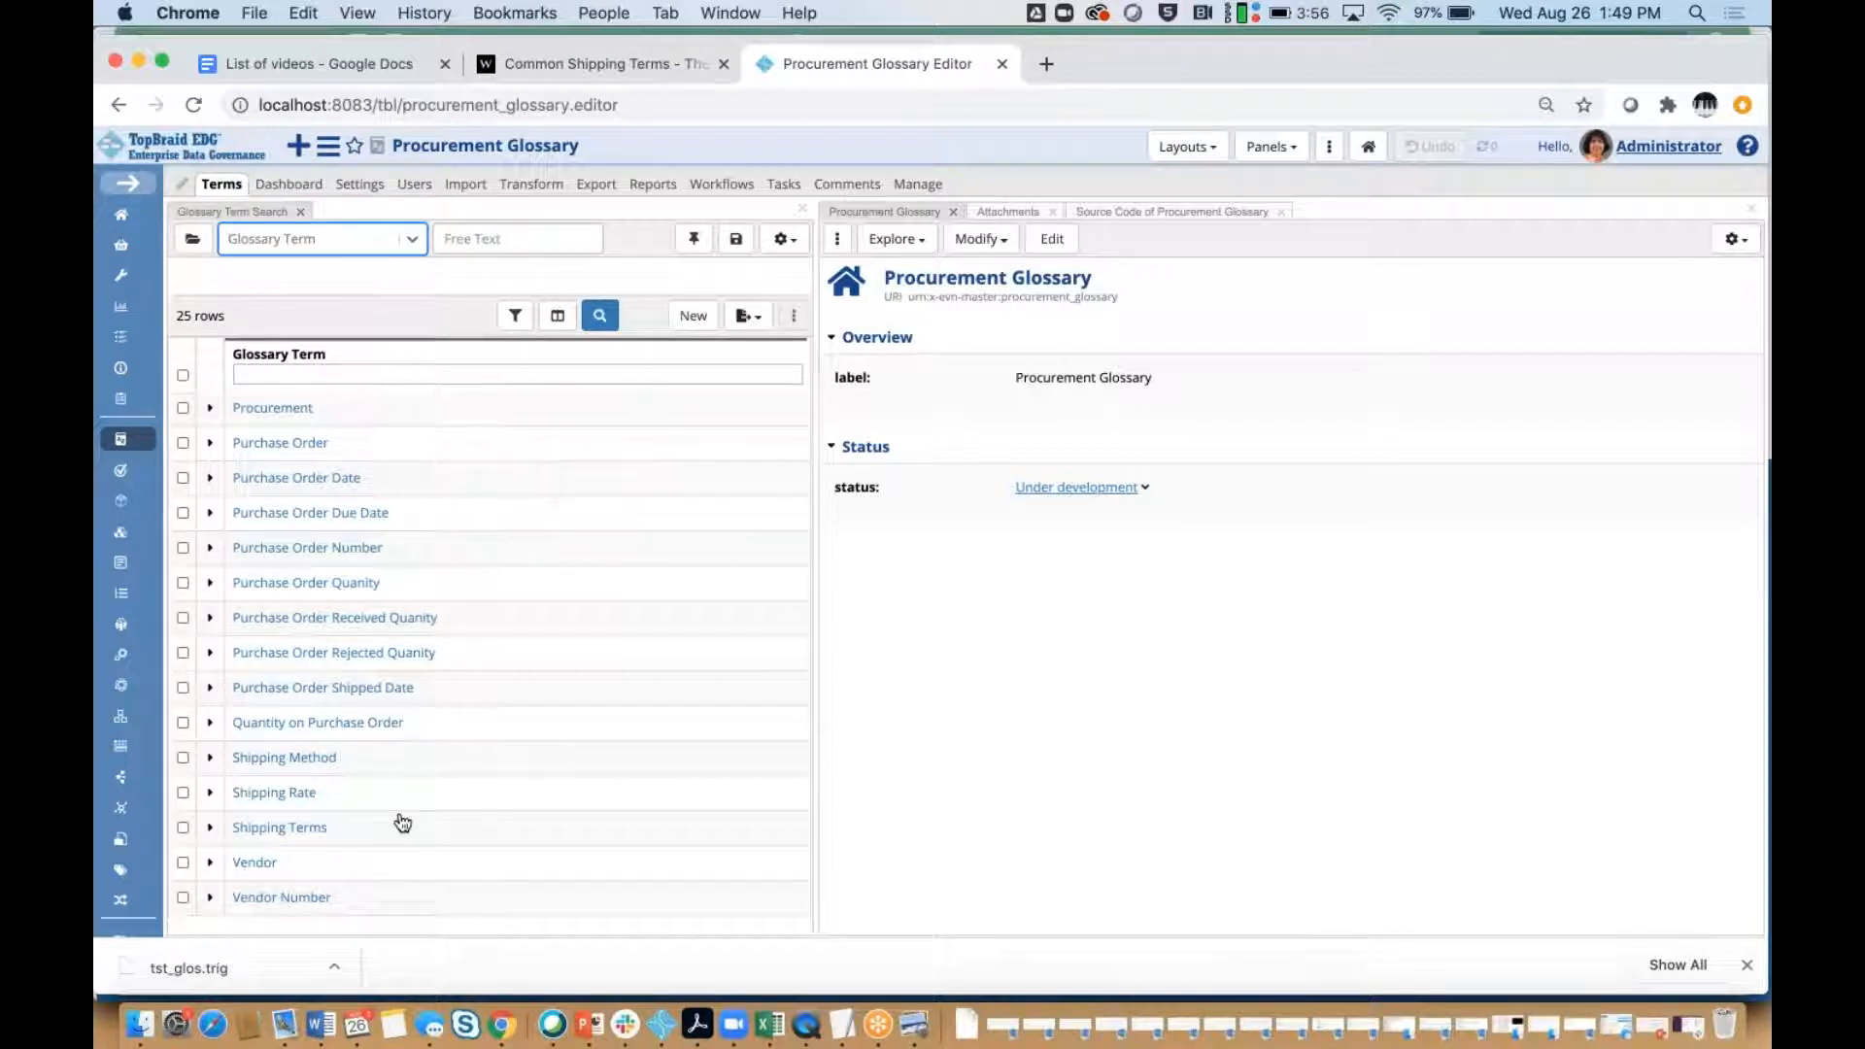
left_click(254, 902)
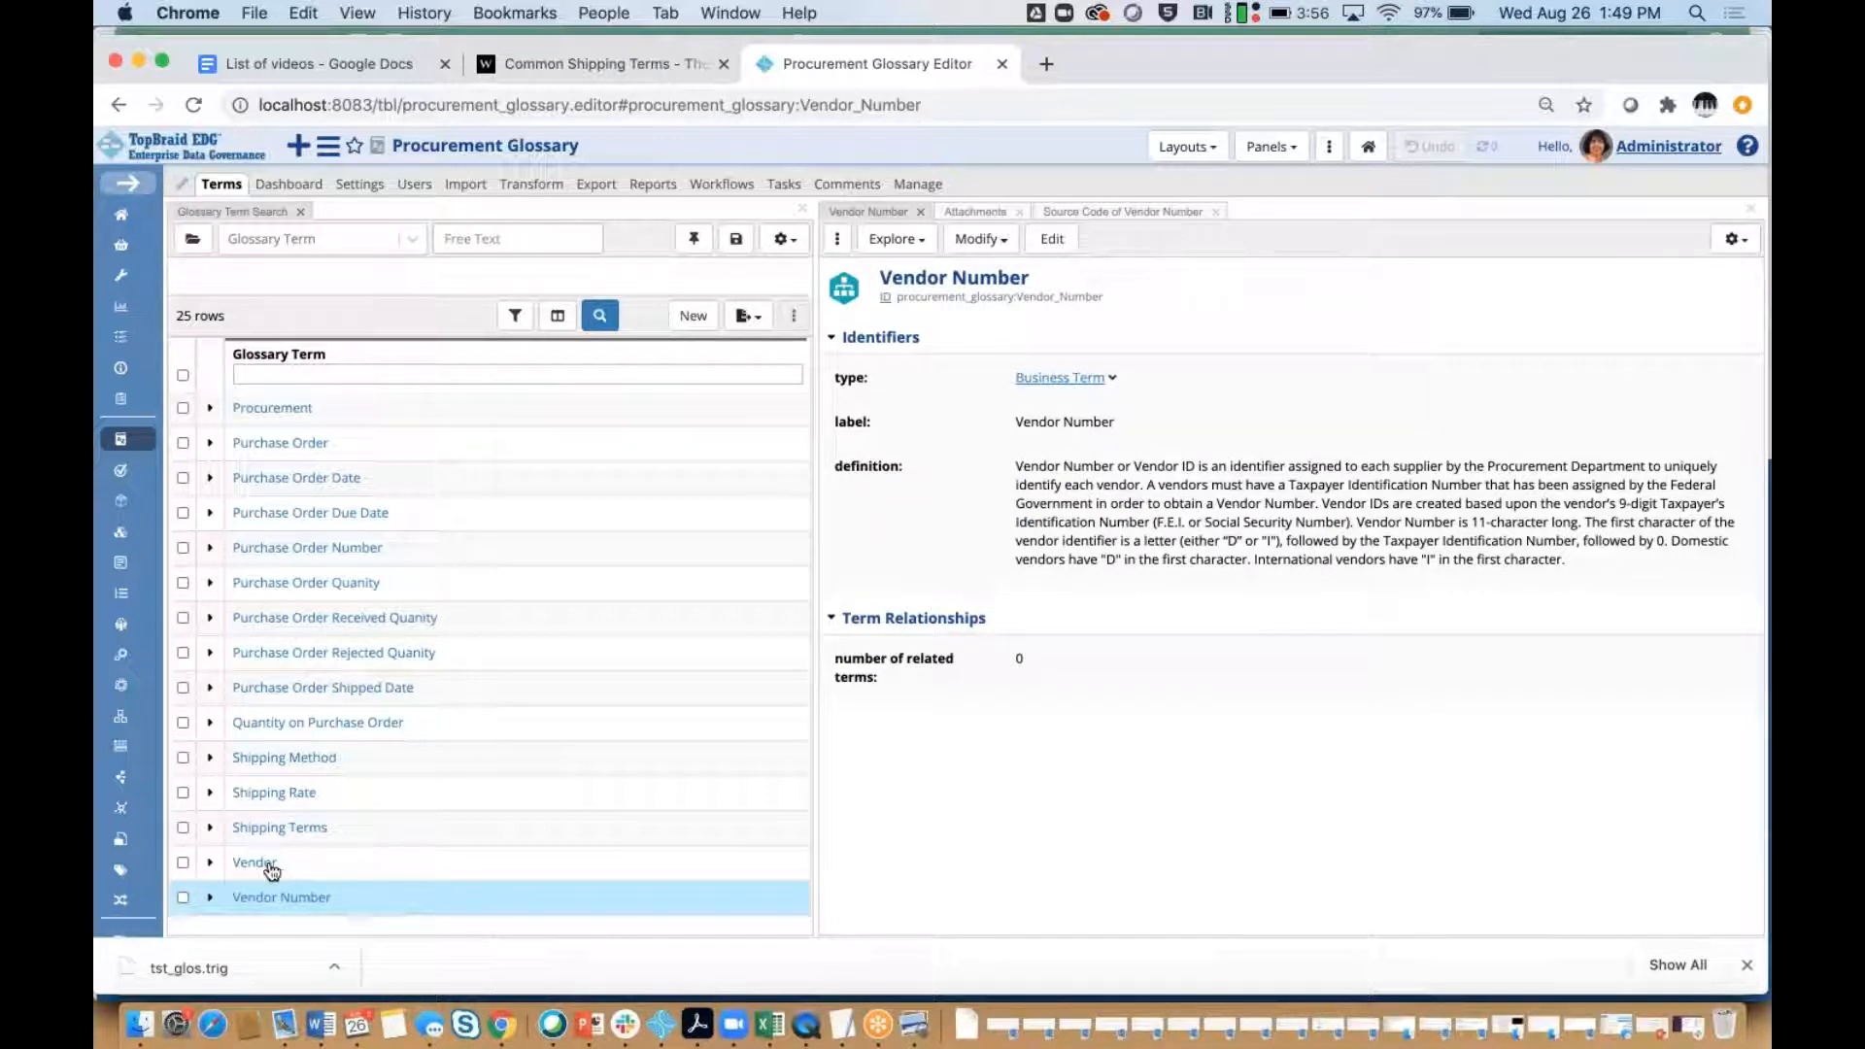
Make the term form also show properties that have no values, and look through Vendor Number's available properties.
left_click(1736, 242)
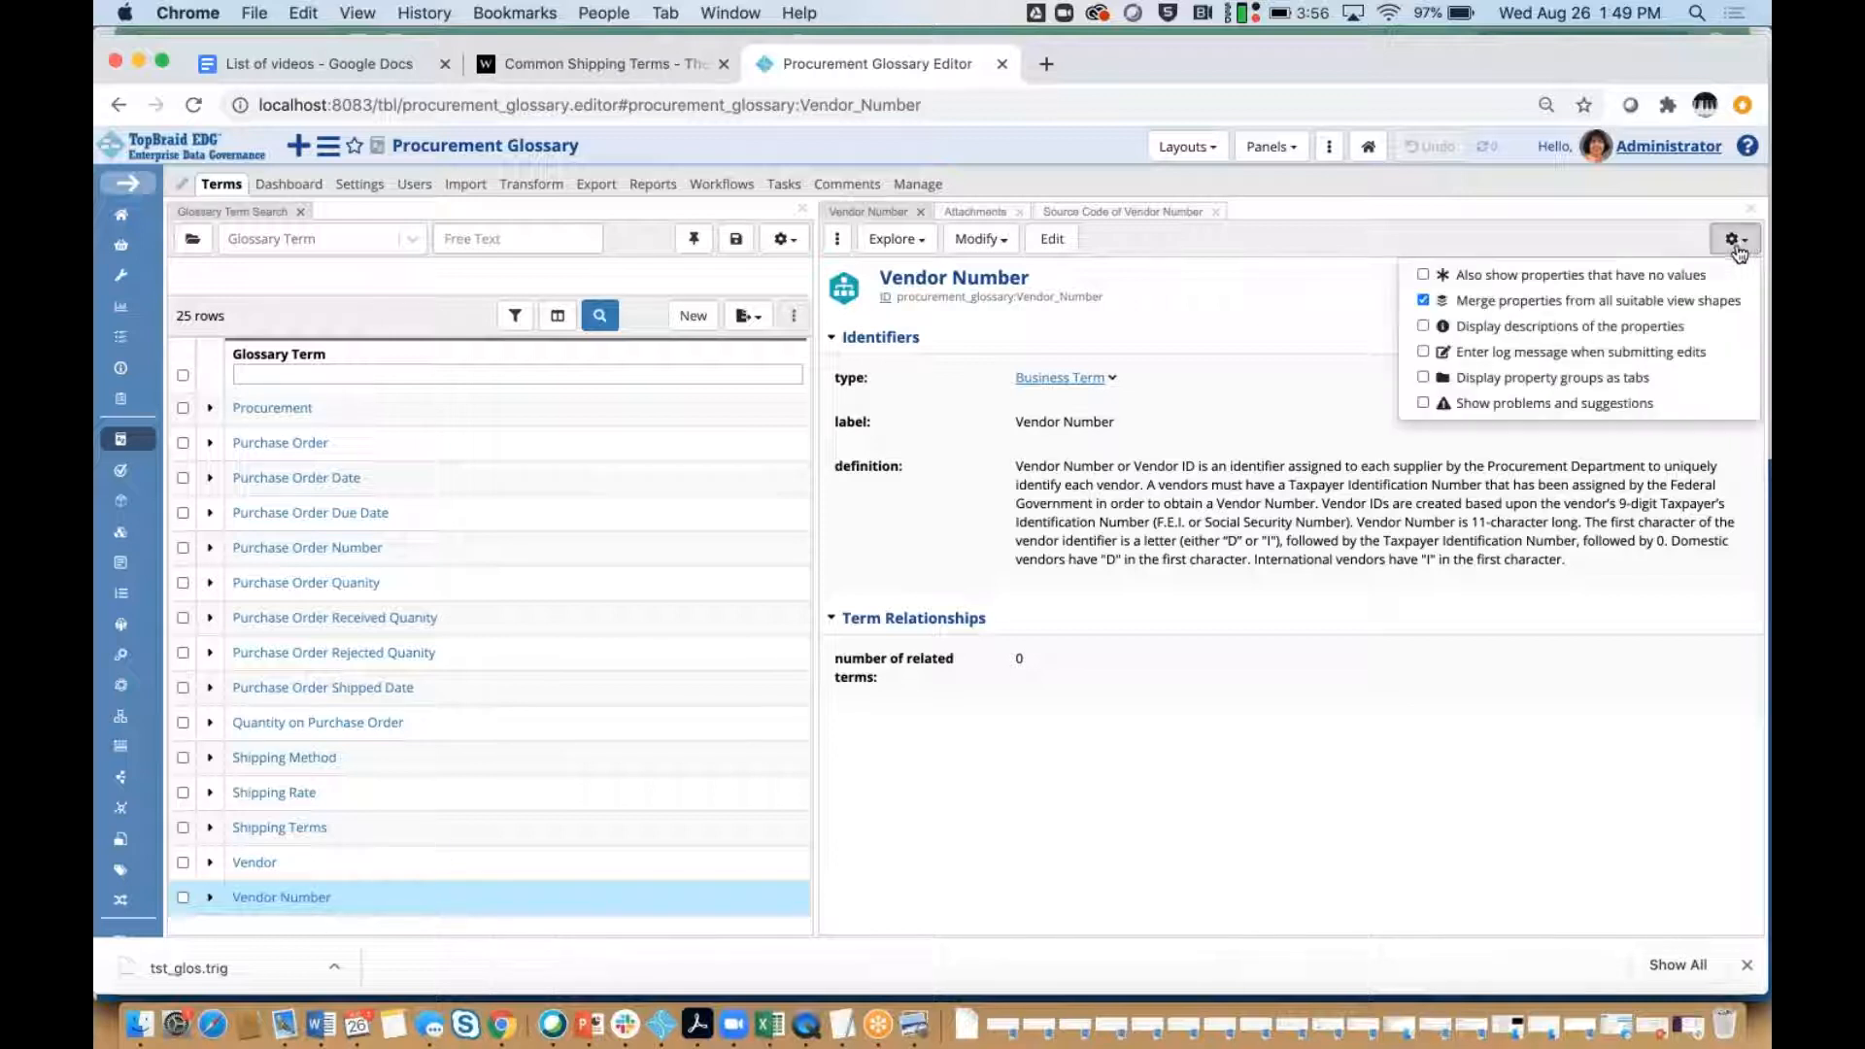
left_click(1423, 276)
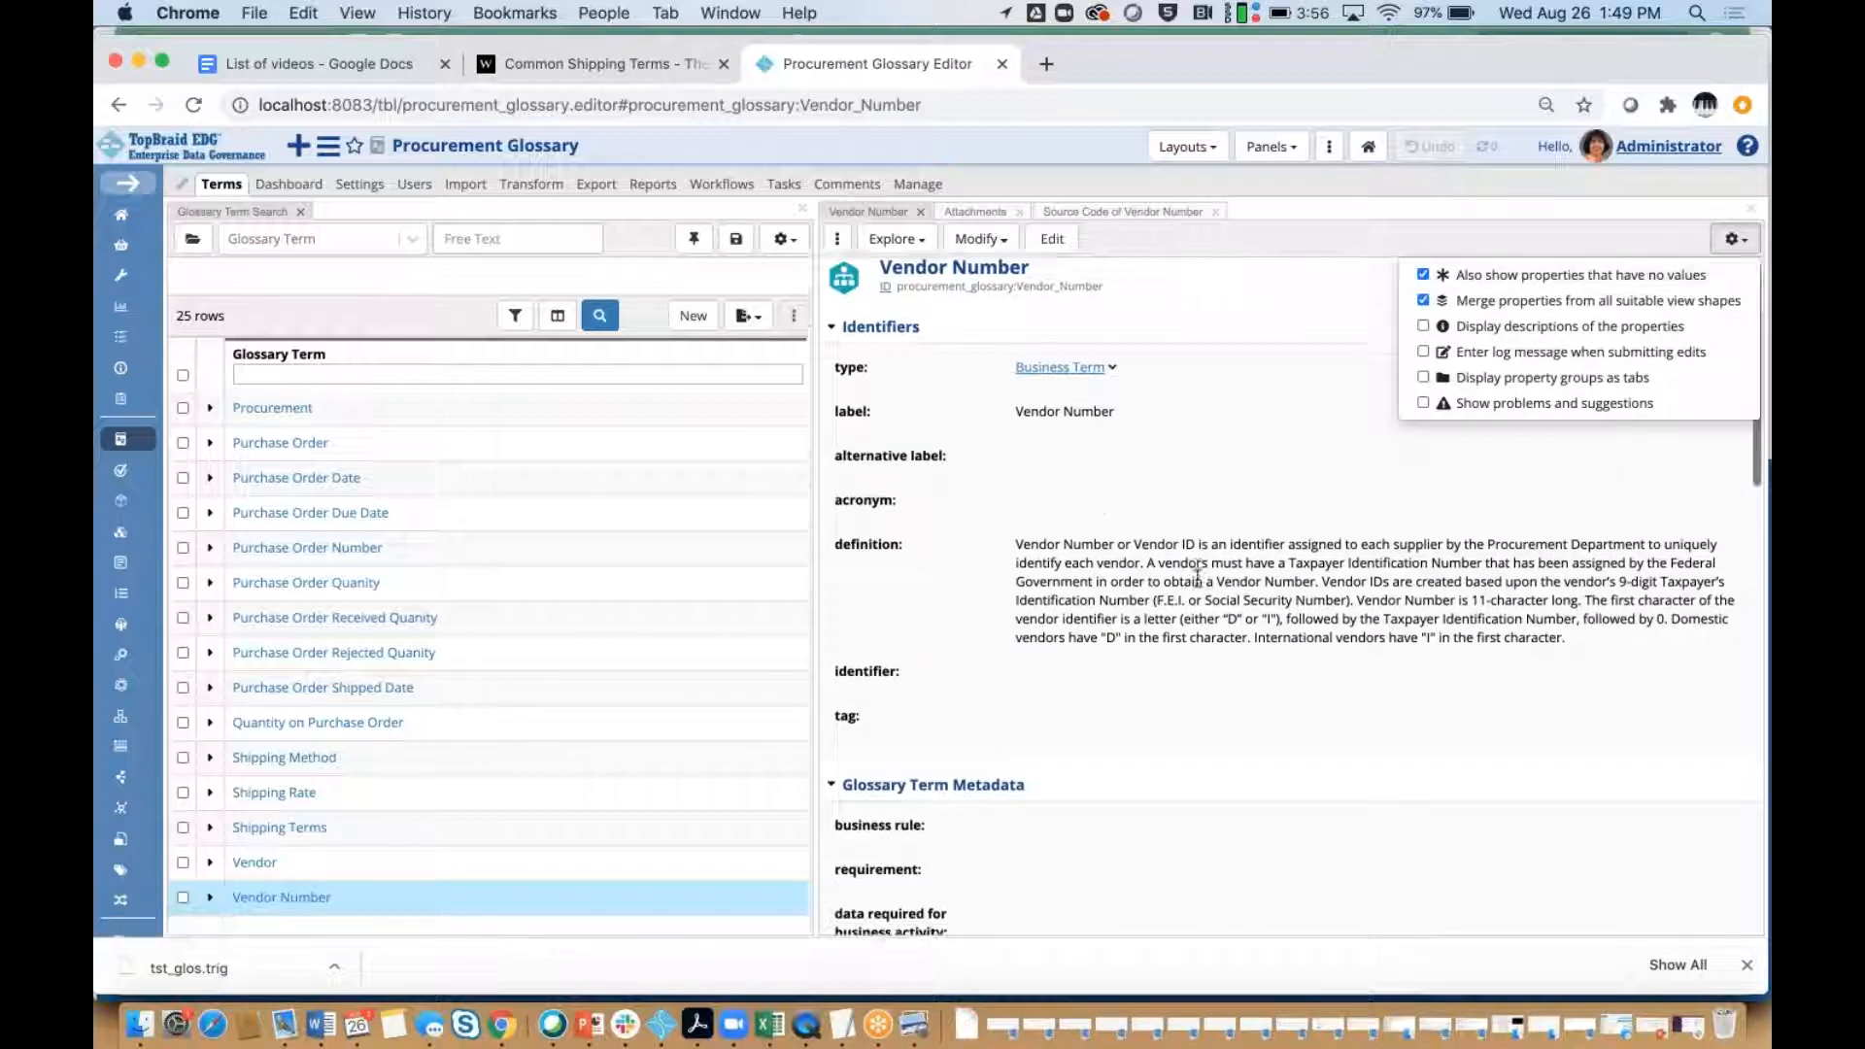
scroll(1195, 574, "down", 5)
scroll(1195, 574, "down", 5)
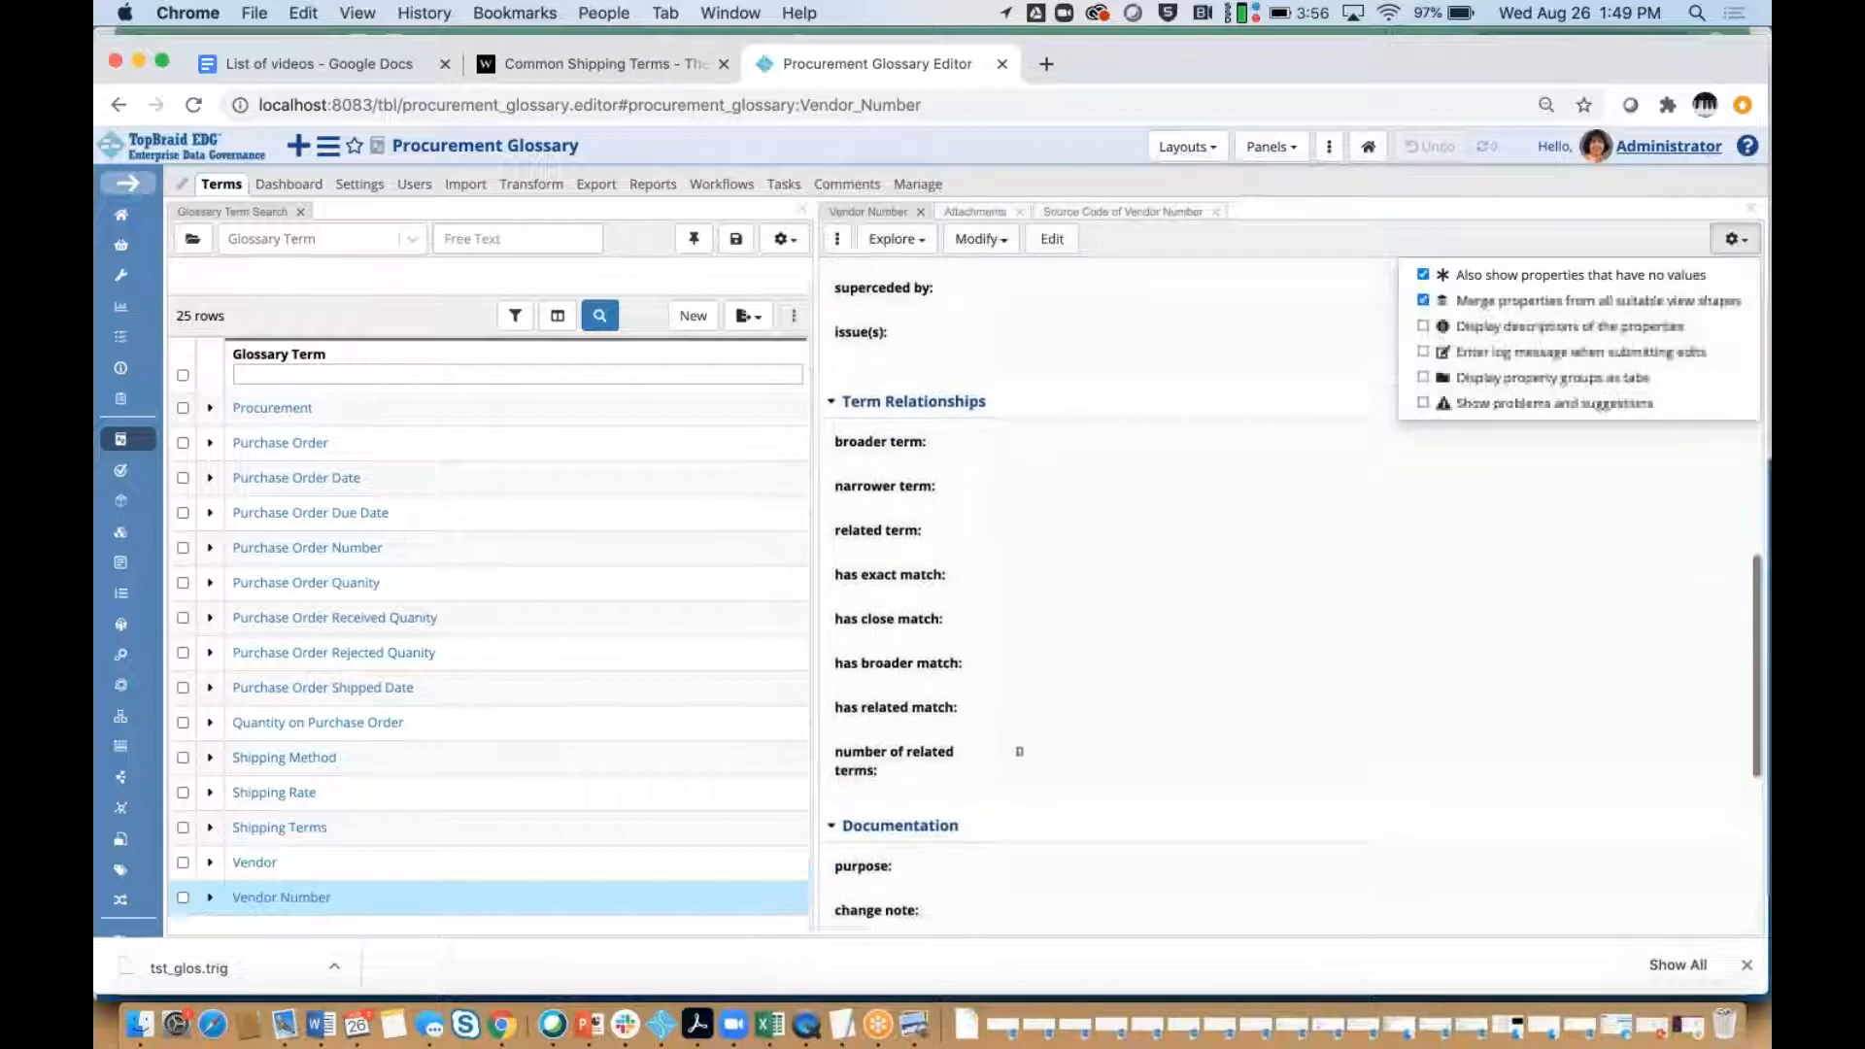
scroll(841, 625, "down", 1)
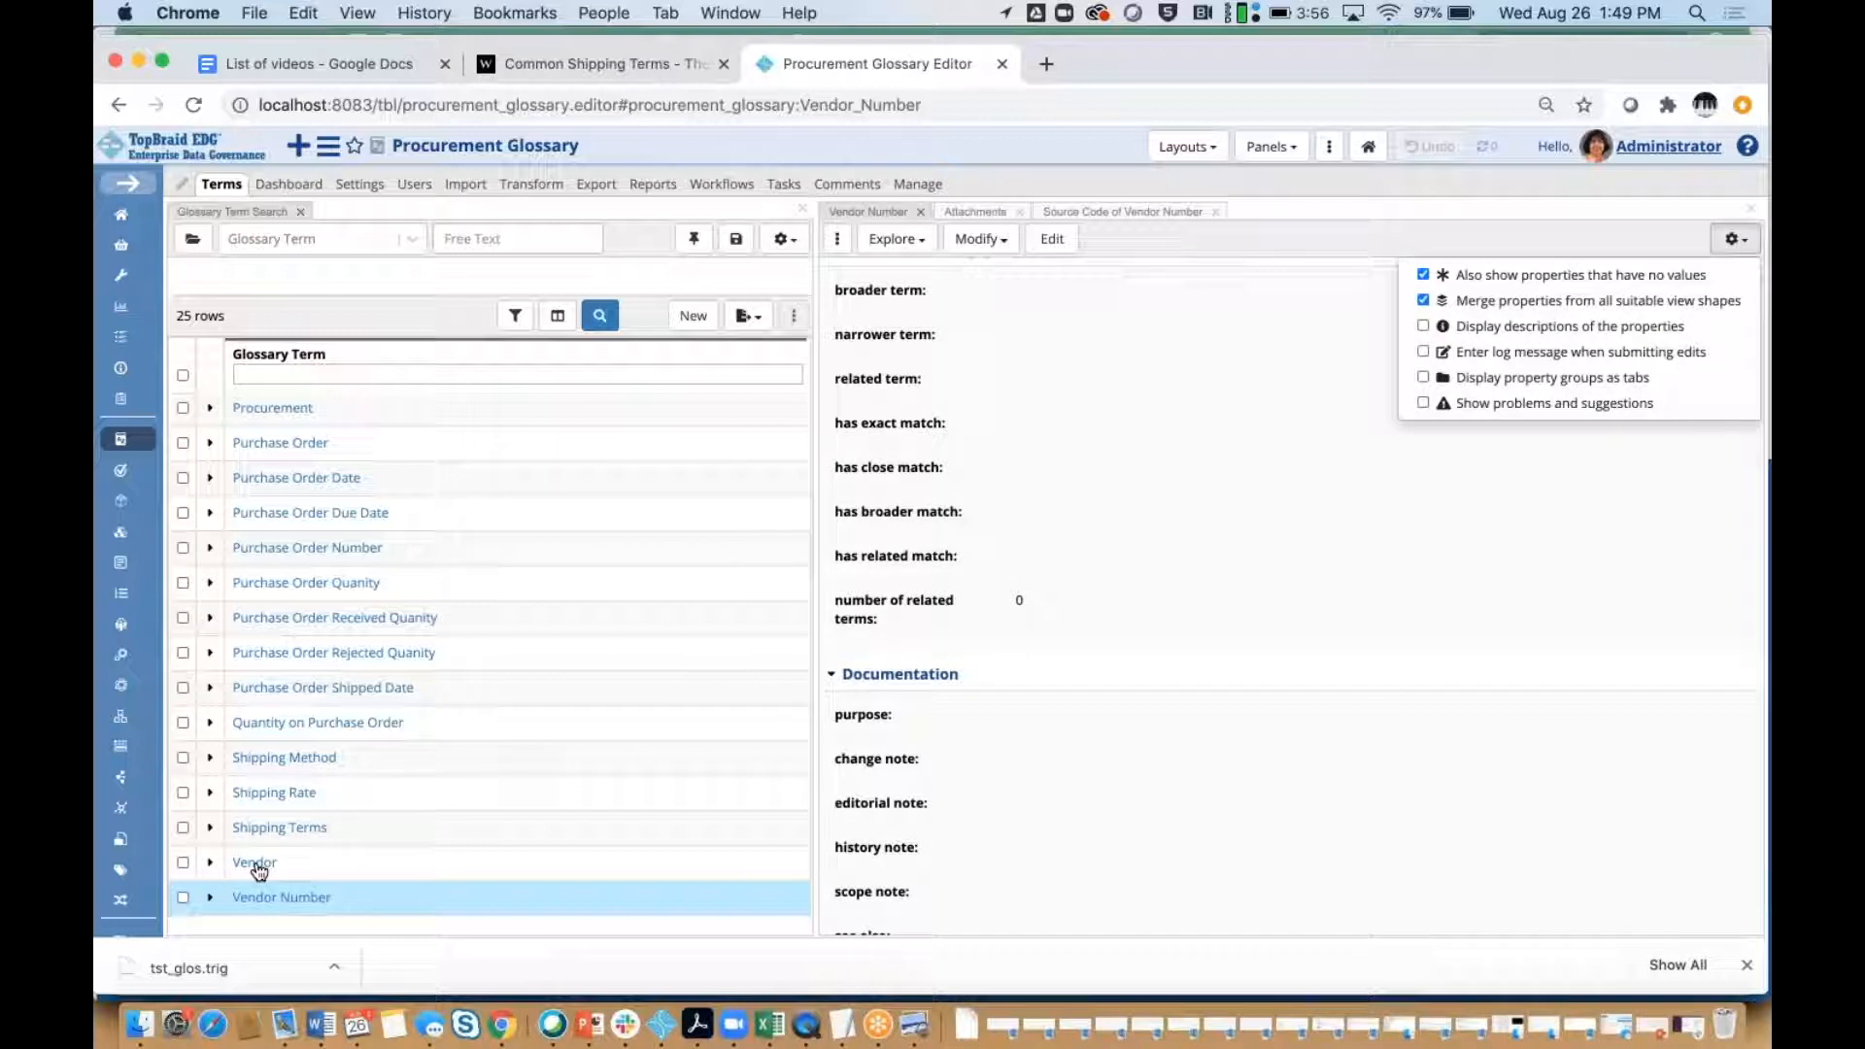
Assign the Vendor term from the glossary list as a related term of Vendor Number.
left_click_drag(257, 869, 942, 386)
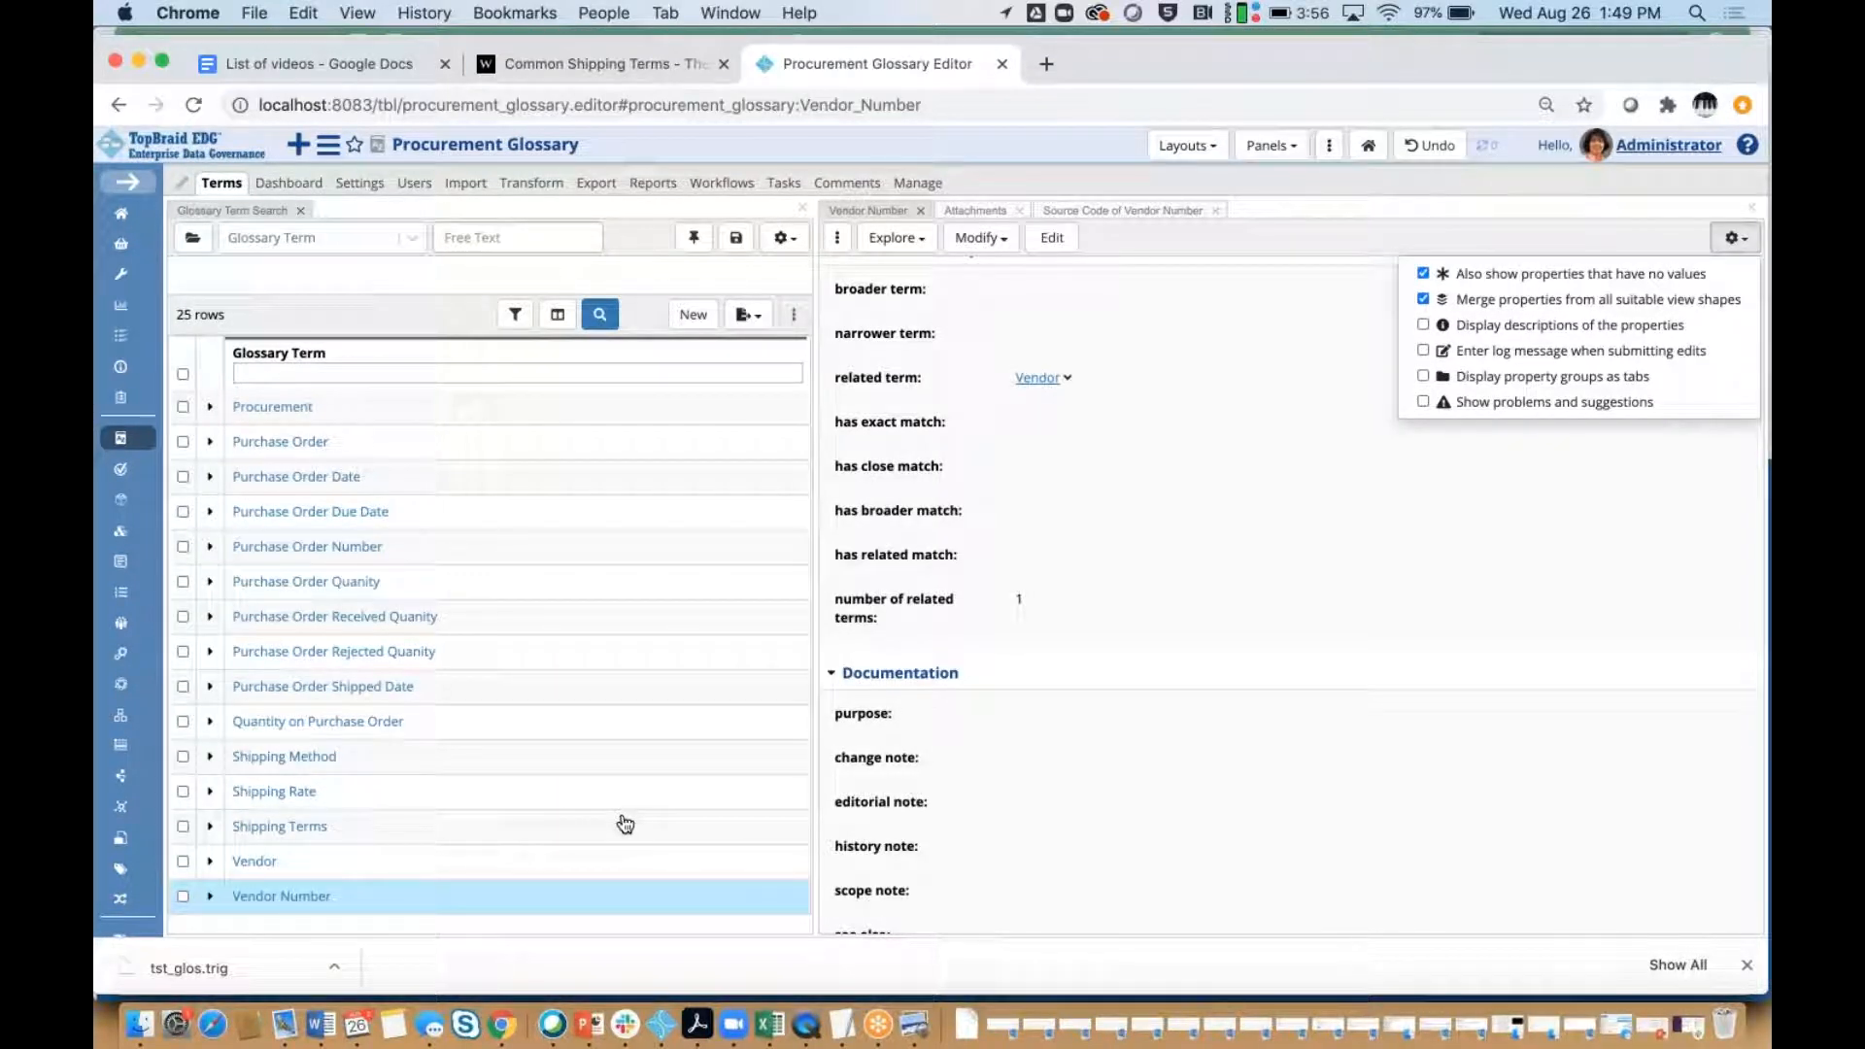
Open Vendor Number's definition for editing and copy its sentence requiring vendors to have a Taxpayer Identification Number.
scroll(1178, 691, "up", 10)
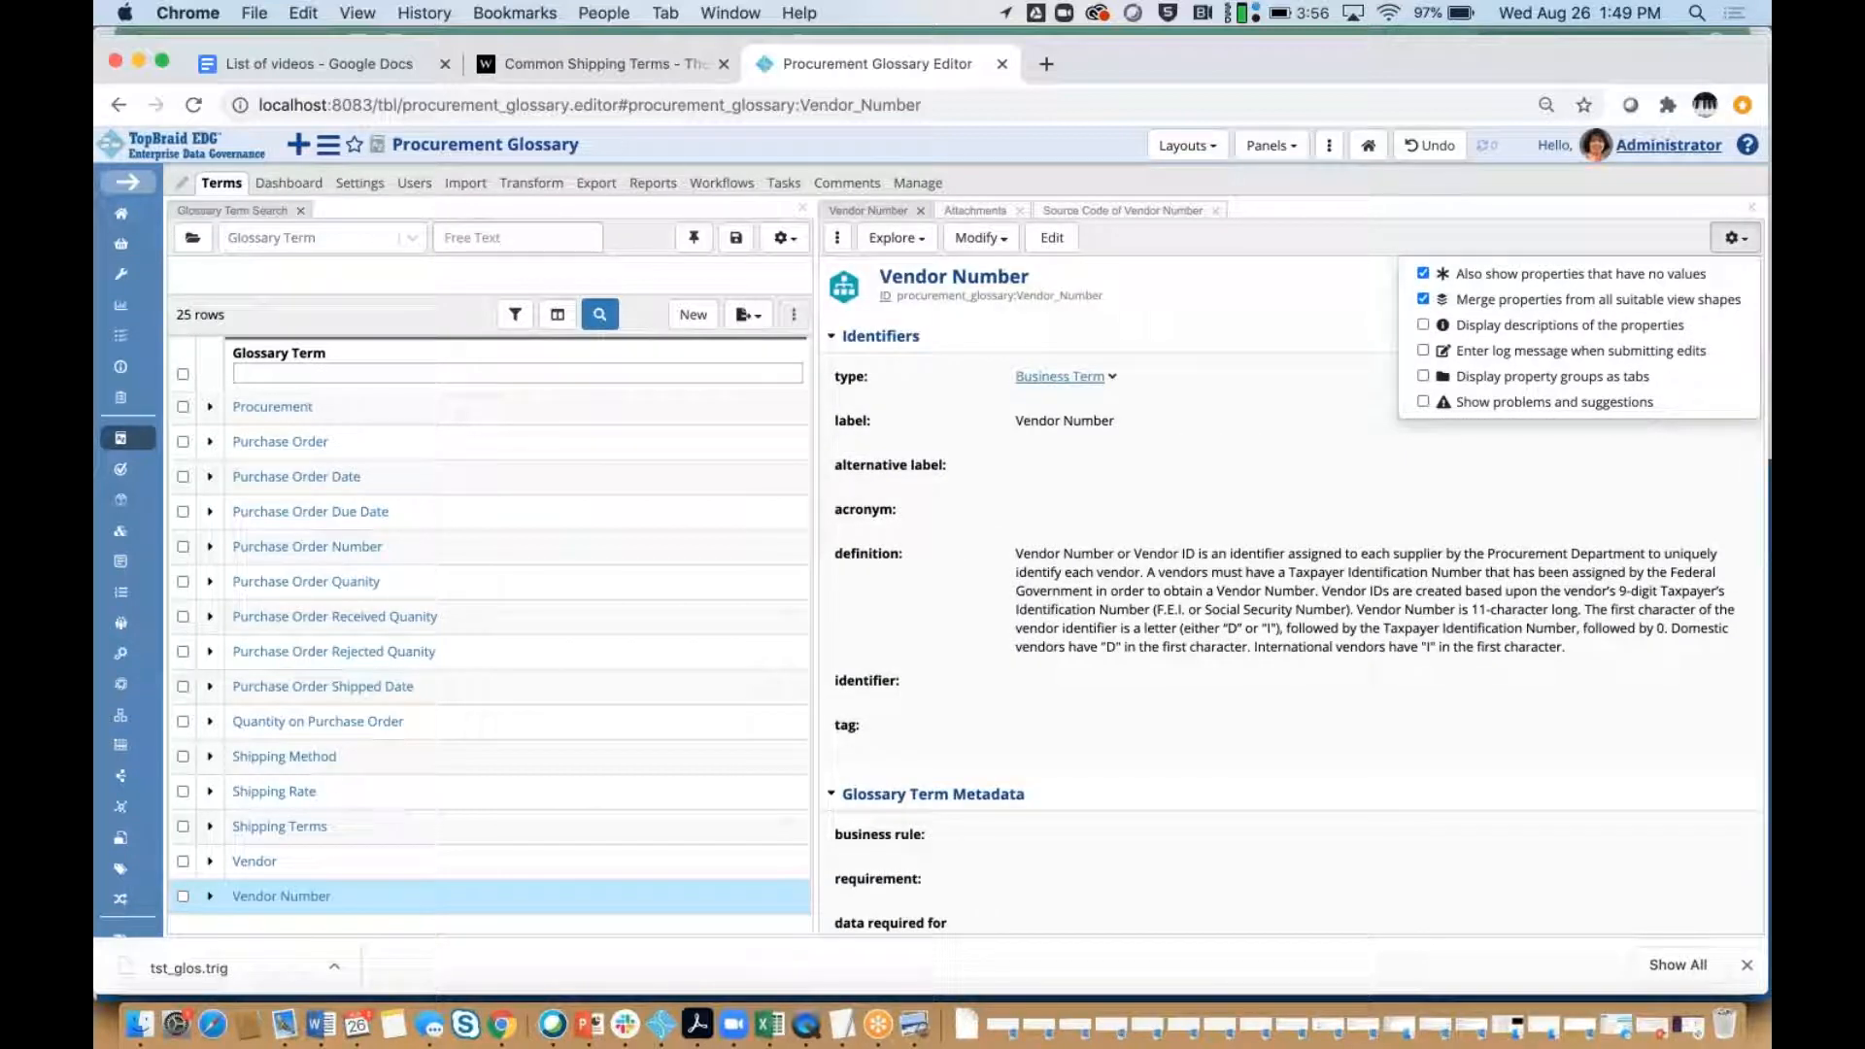
scroll(1298, 593, "down", 1)
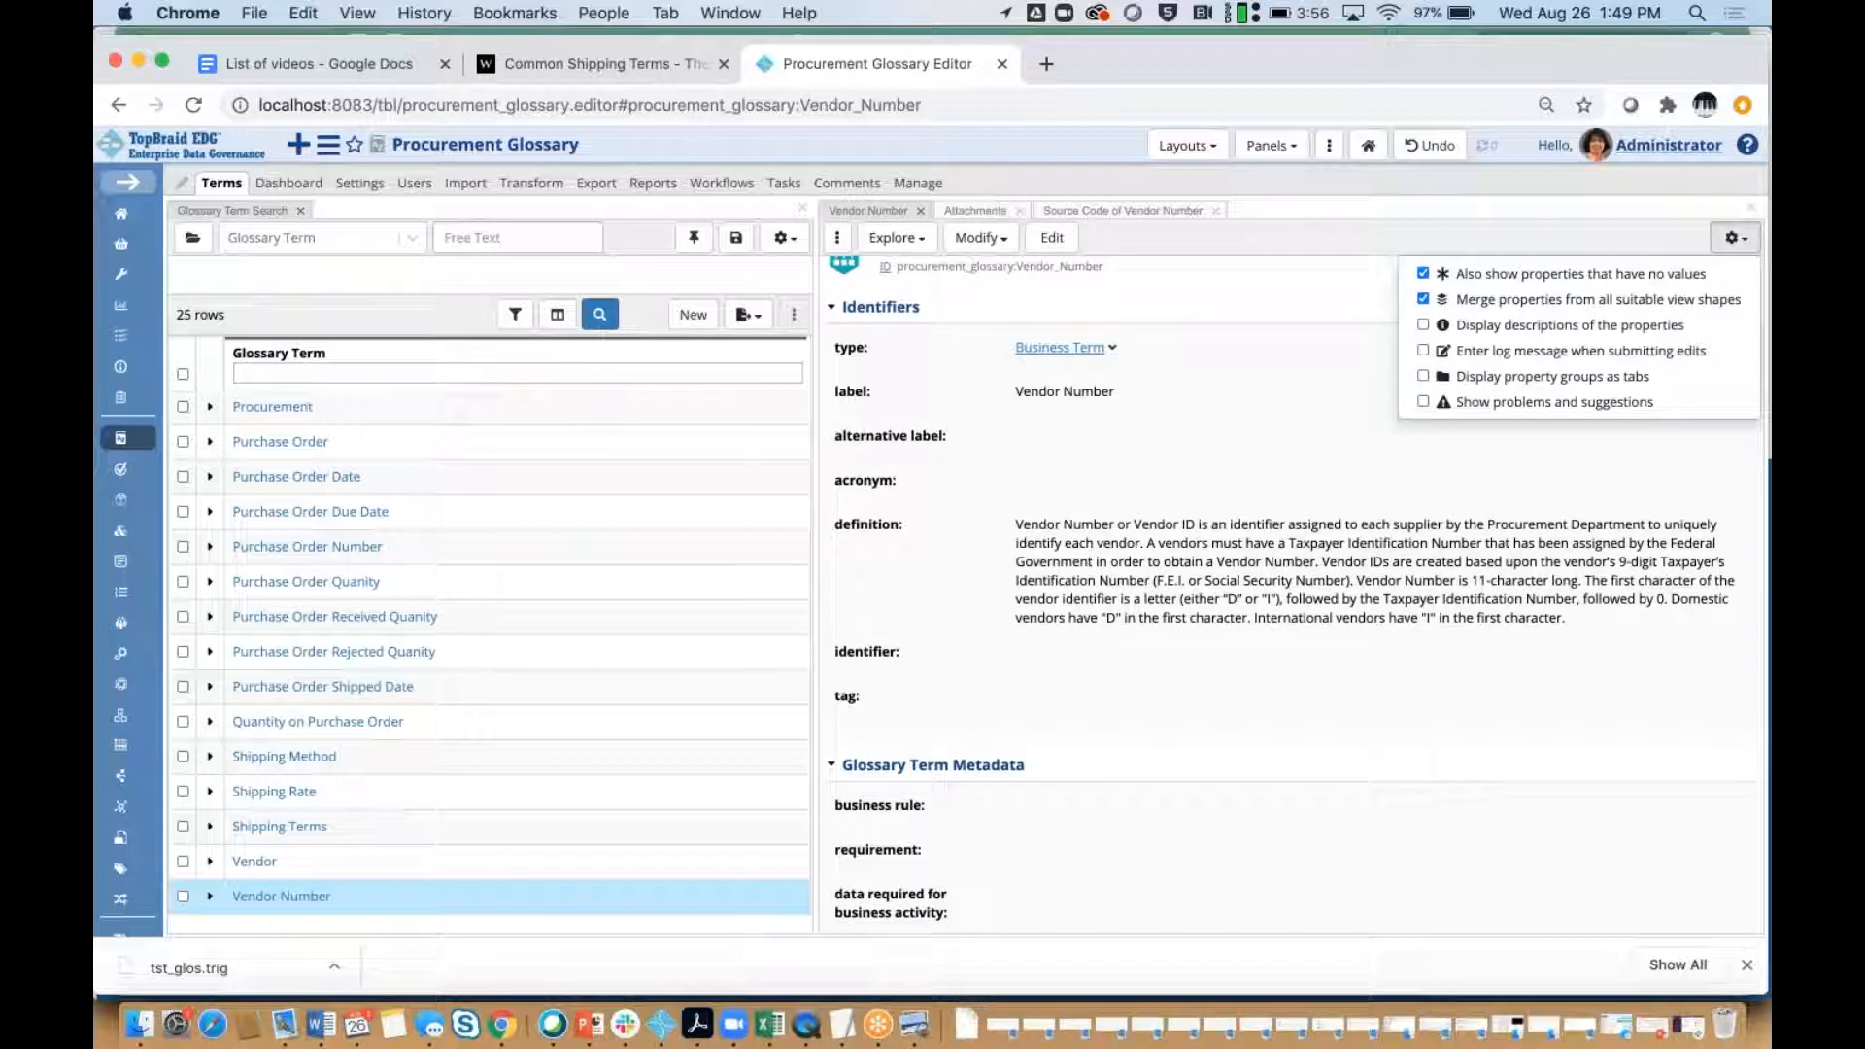
scroll(1189, 673, "down", 2)
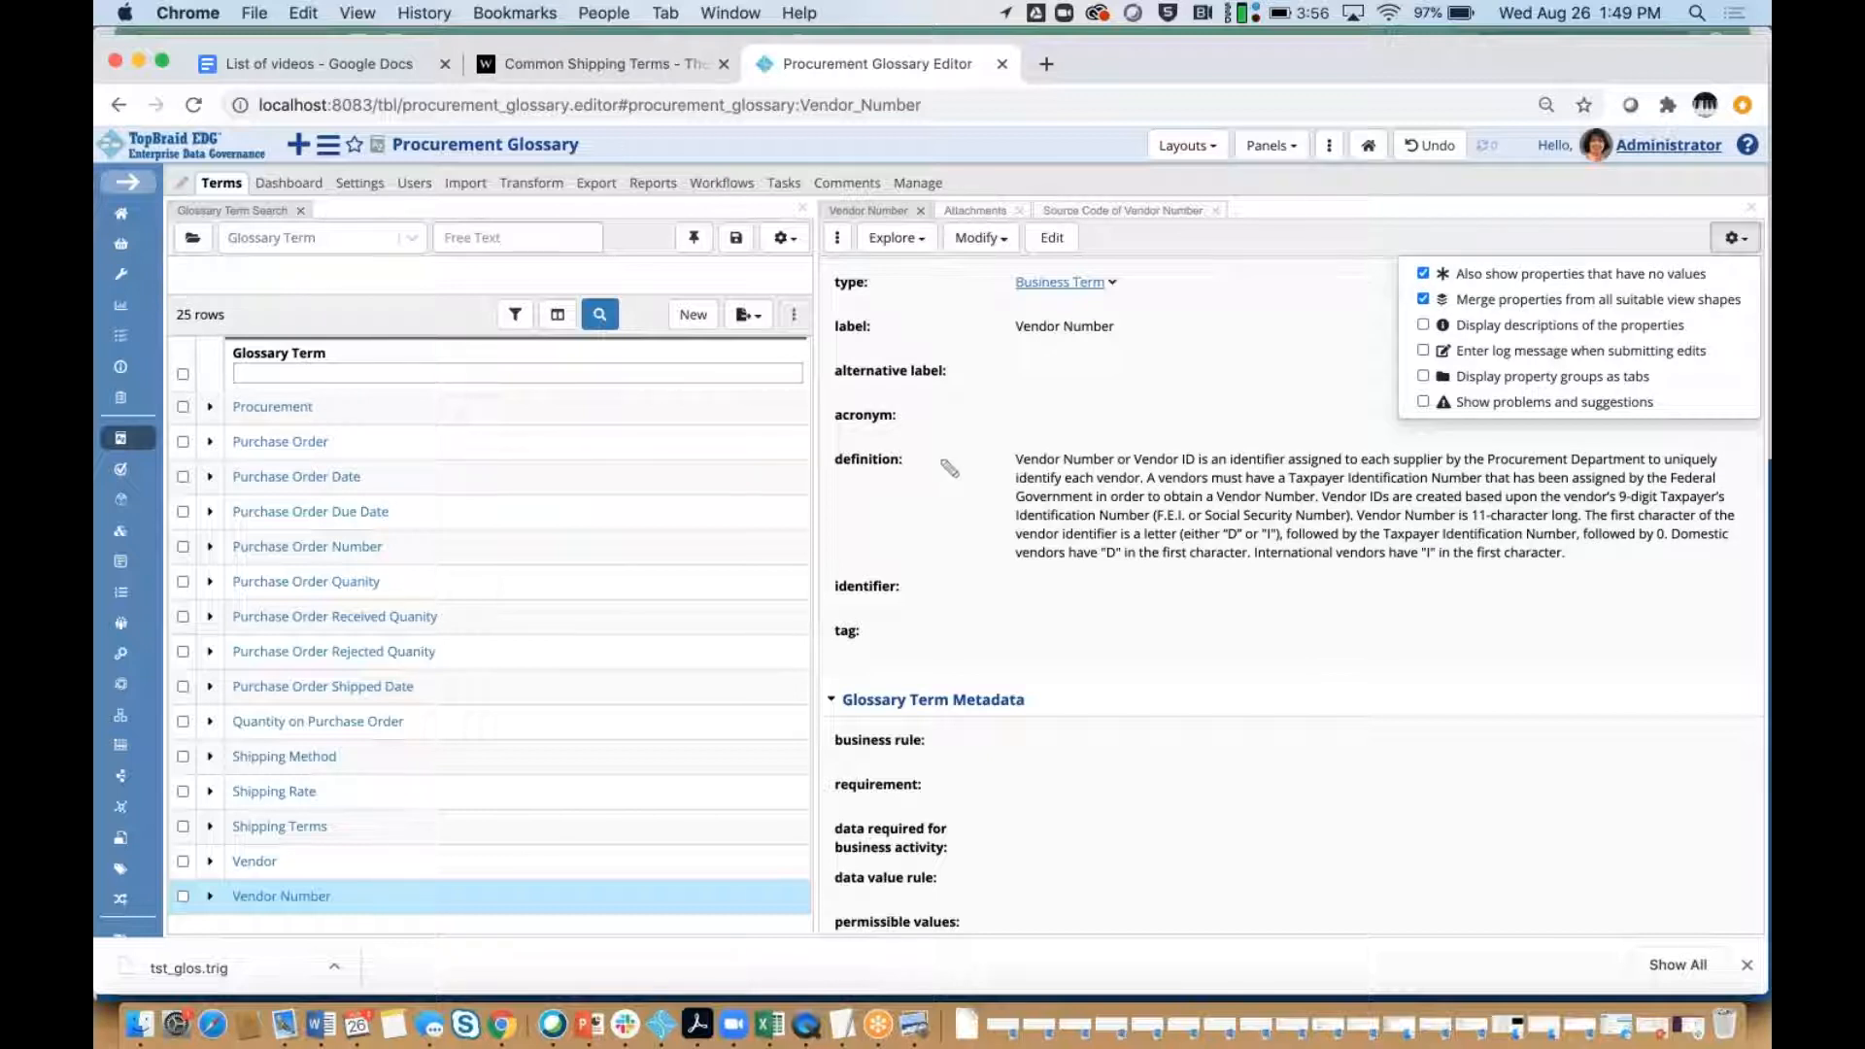
left_click(949, 468)
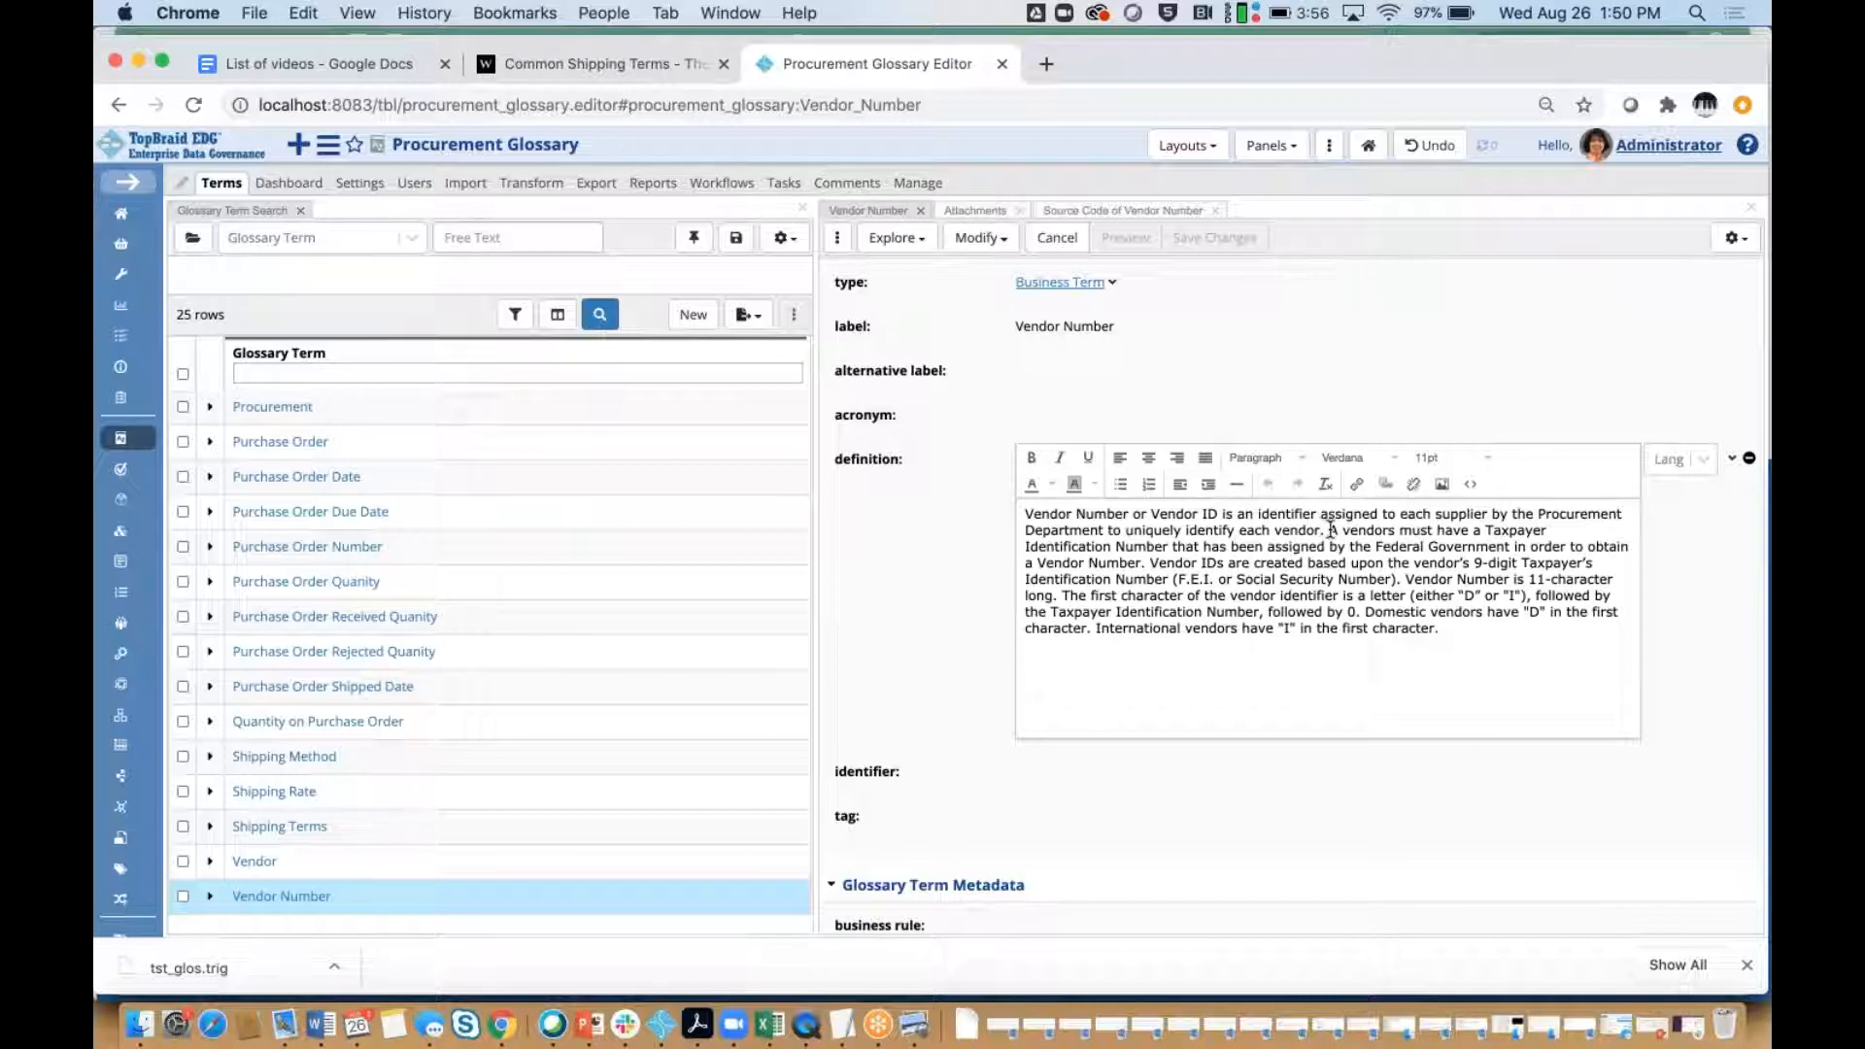
left_click_drag(1330, 530, 1152, 564)
key("super+c")
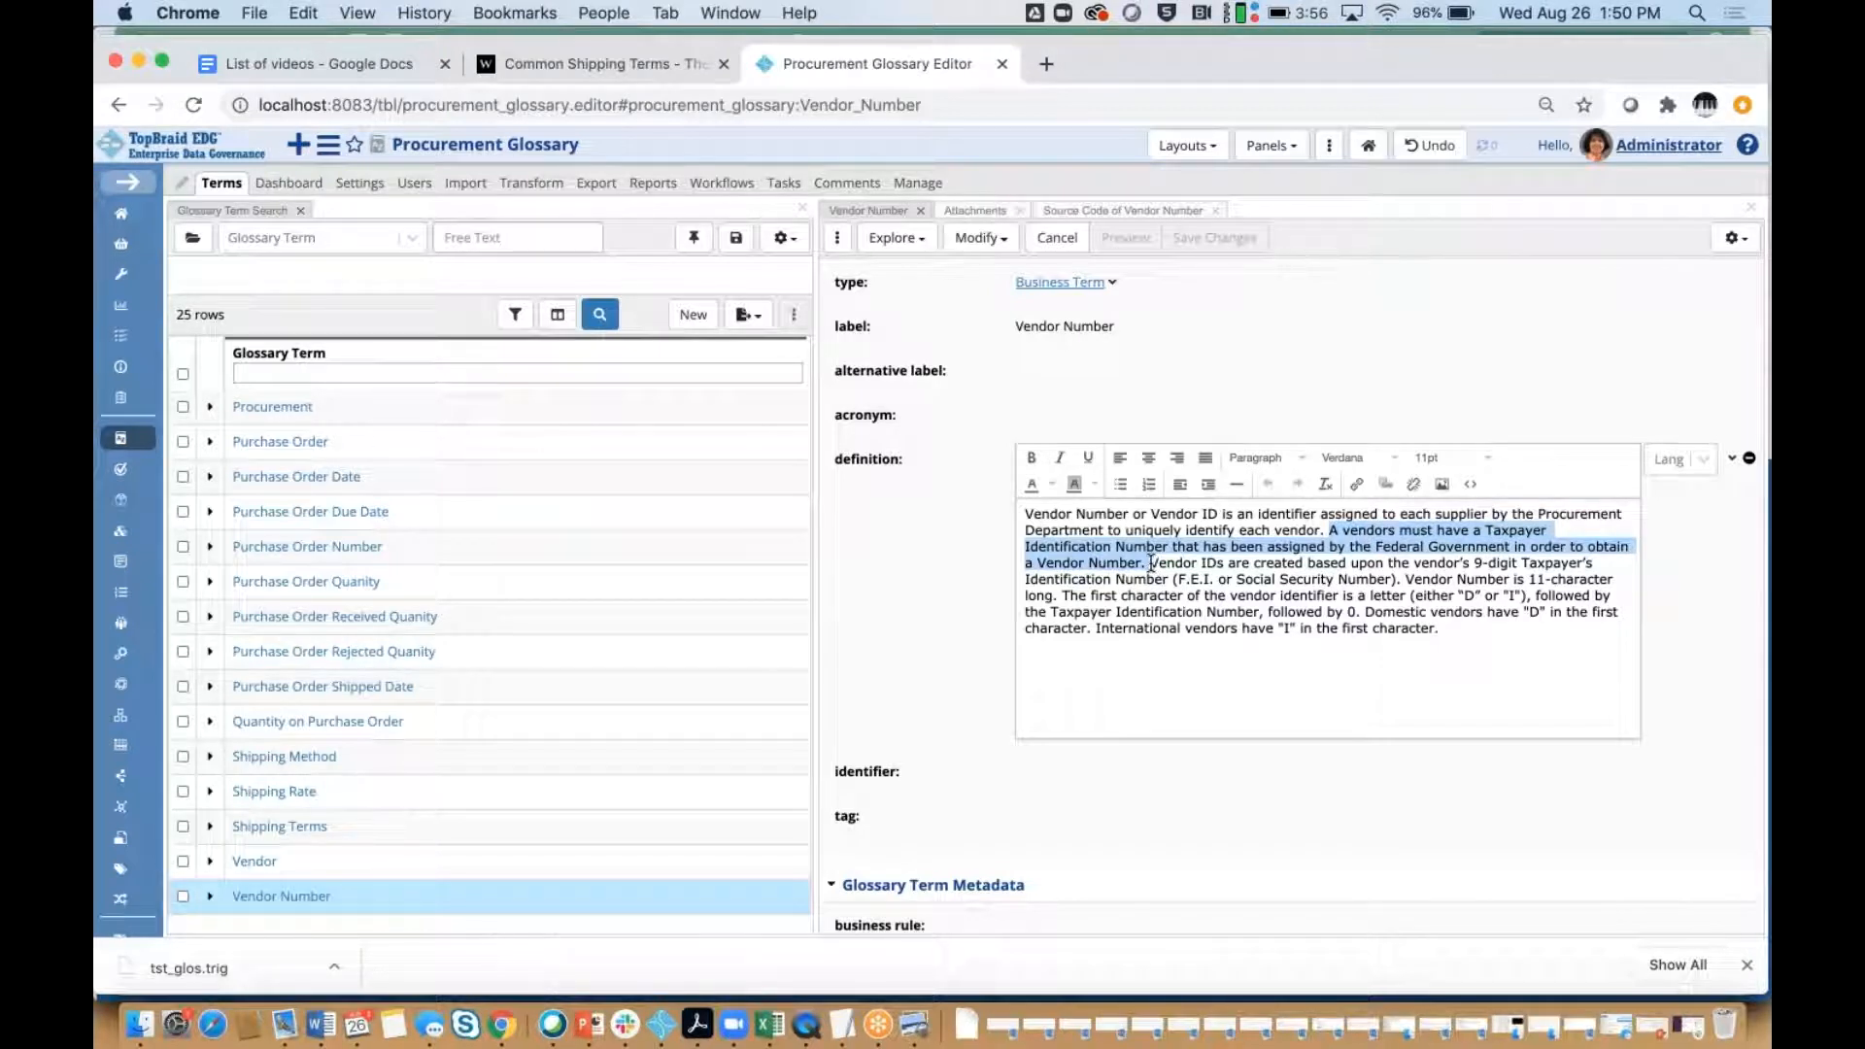
Add a business rule to Vendor Number containing the copied Taxpayer Identification Number sentence and save the changes.
scroll(1089, 811, "down", 2)
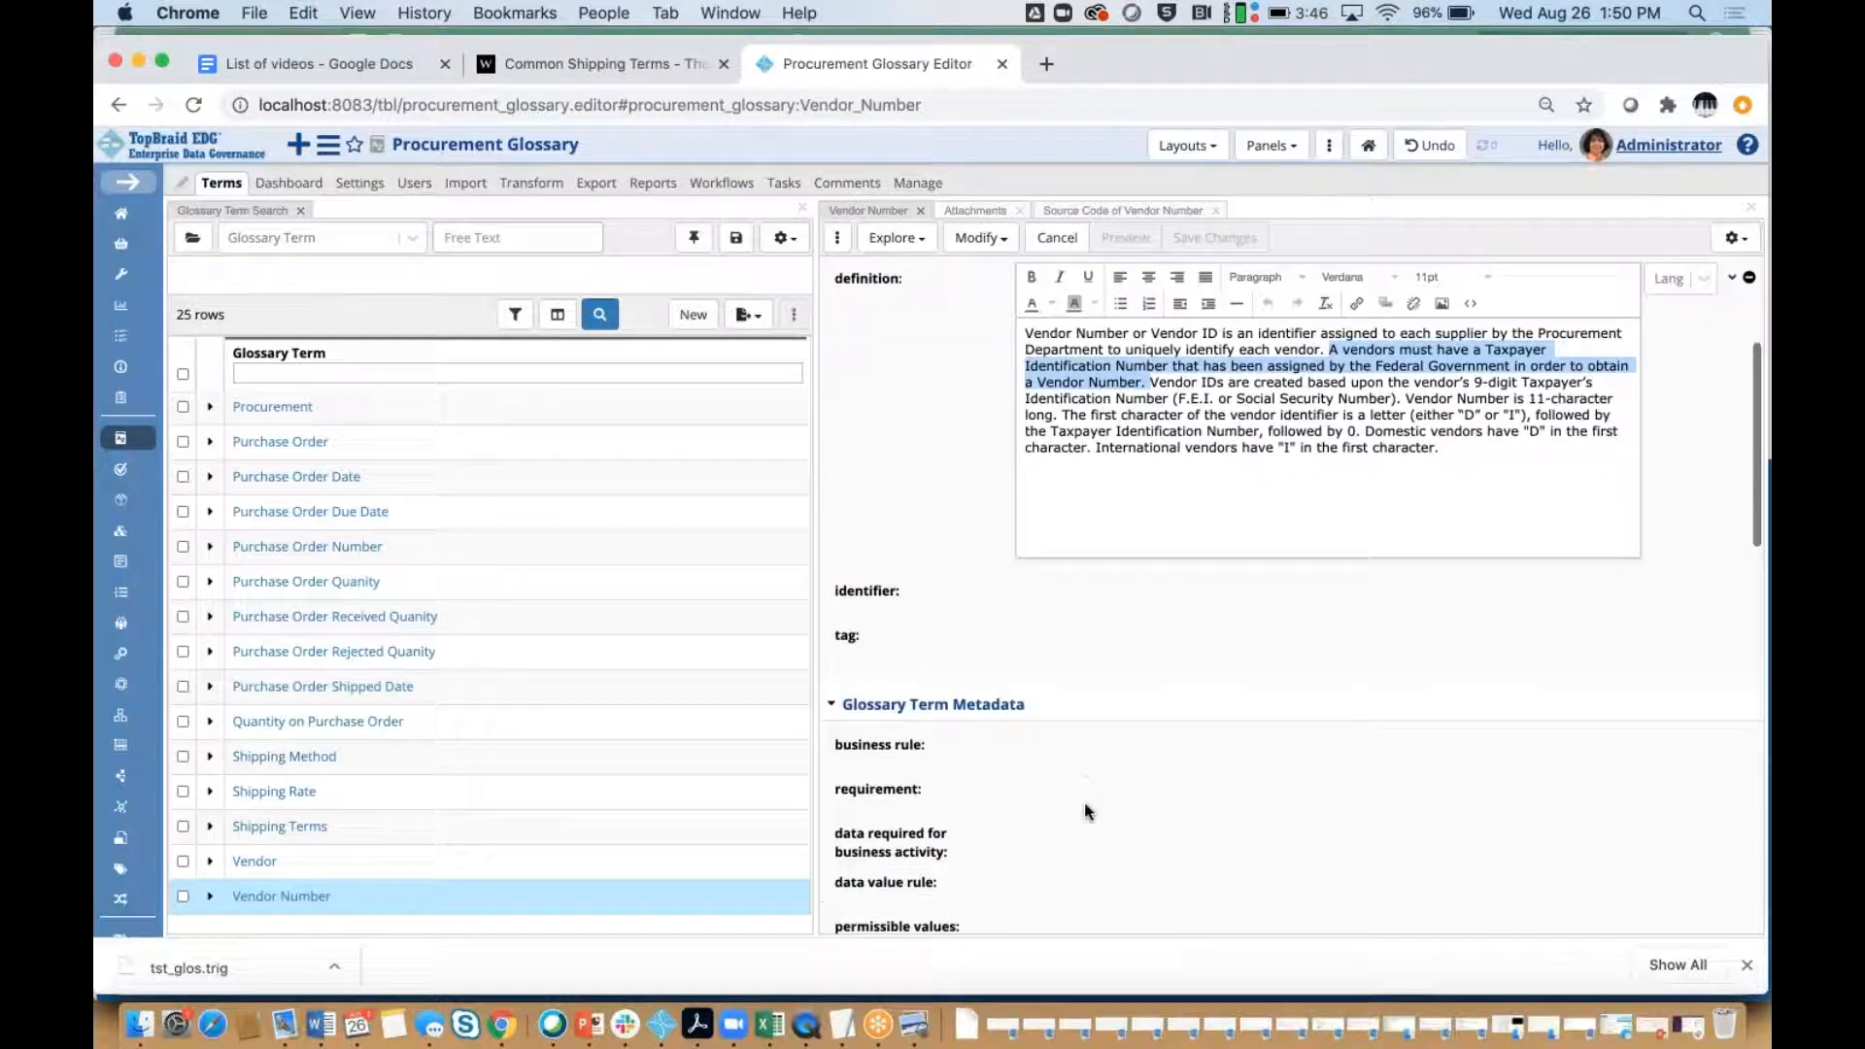
left_click(947, 755)
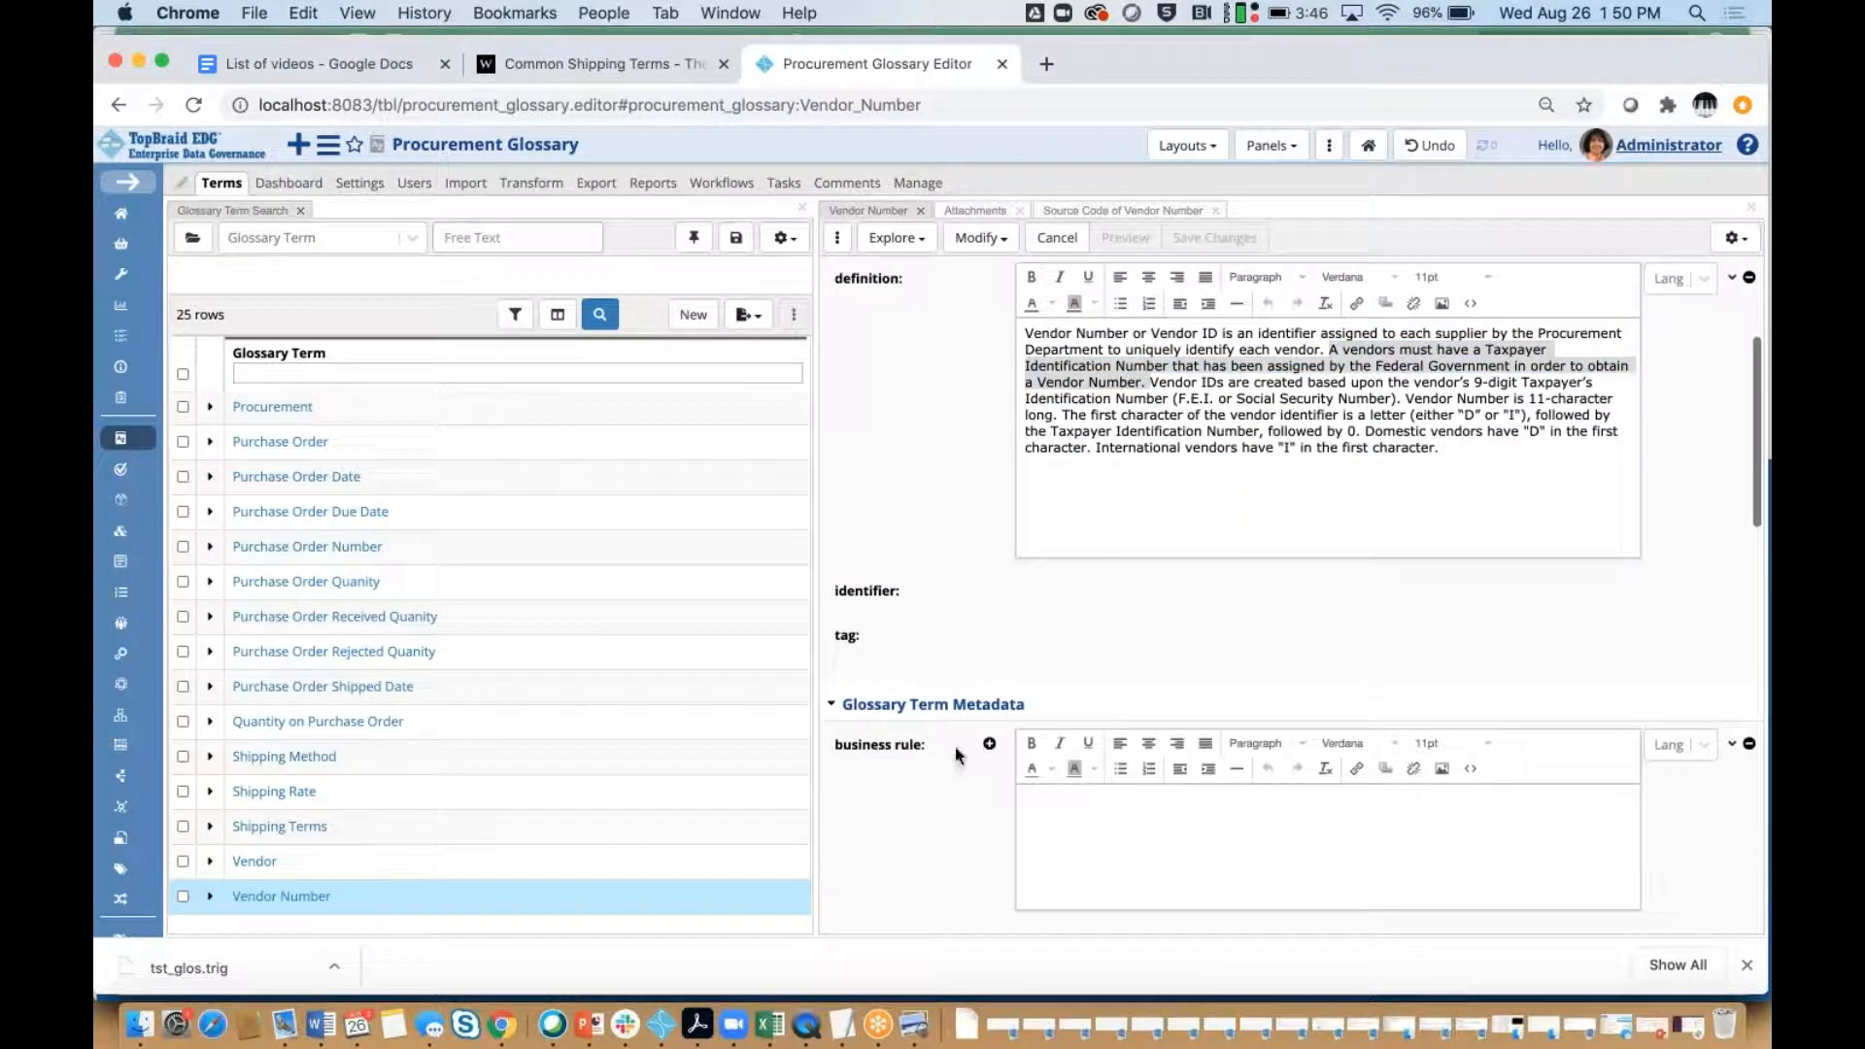
left_click(1055, 810)
key("super+v")
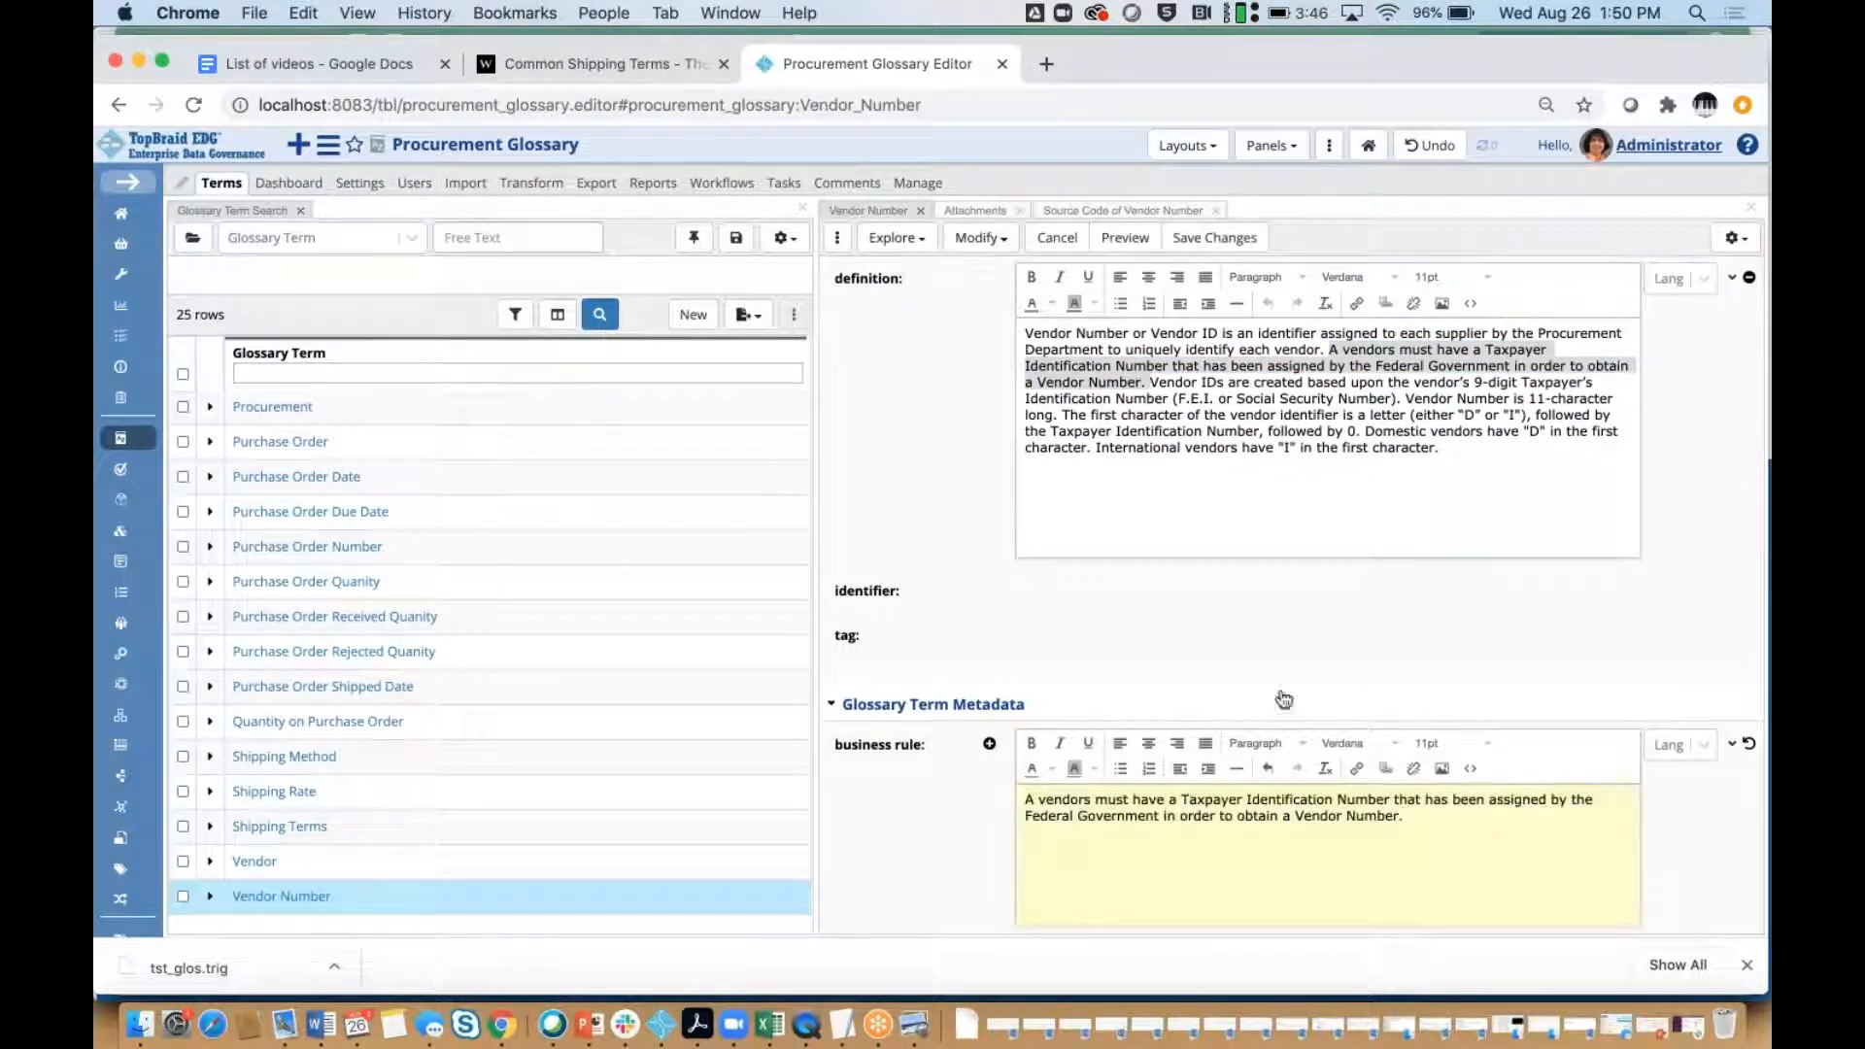
scroll(1055, 810, "down", 1)
scroll(1289, 589, "up", 1)
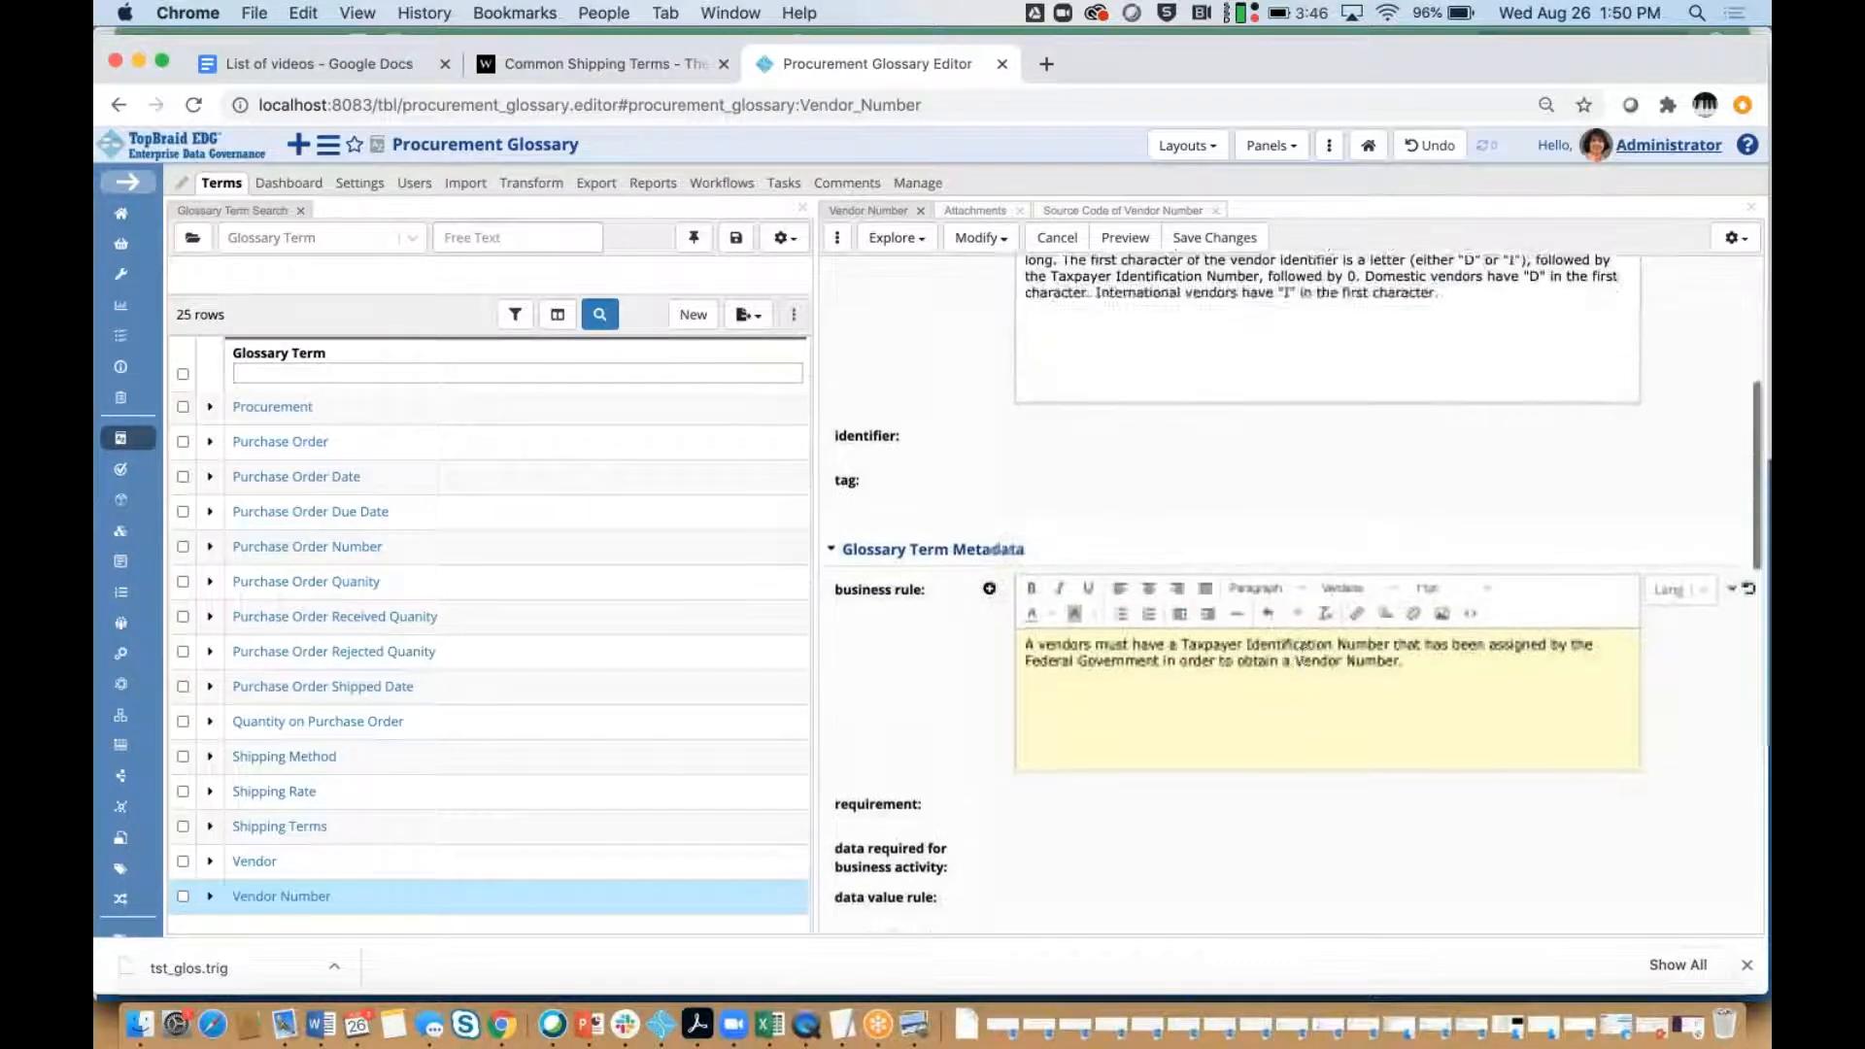
left_click(1213, 240)
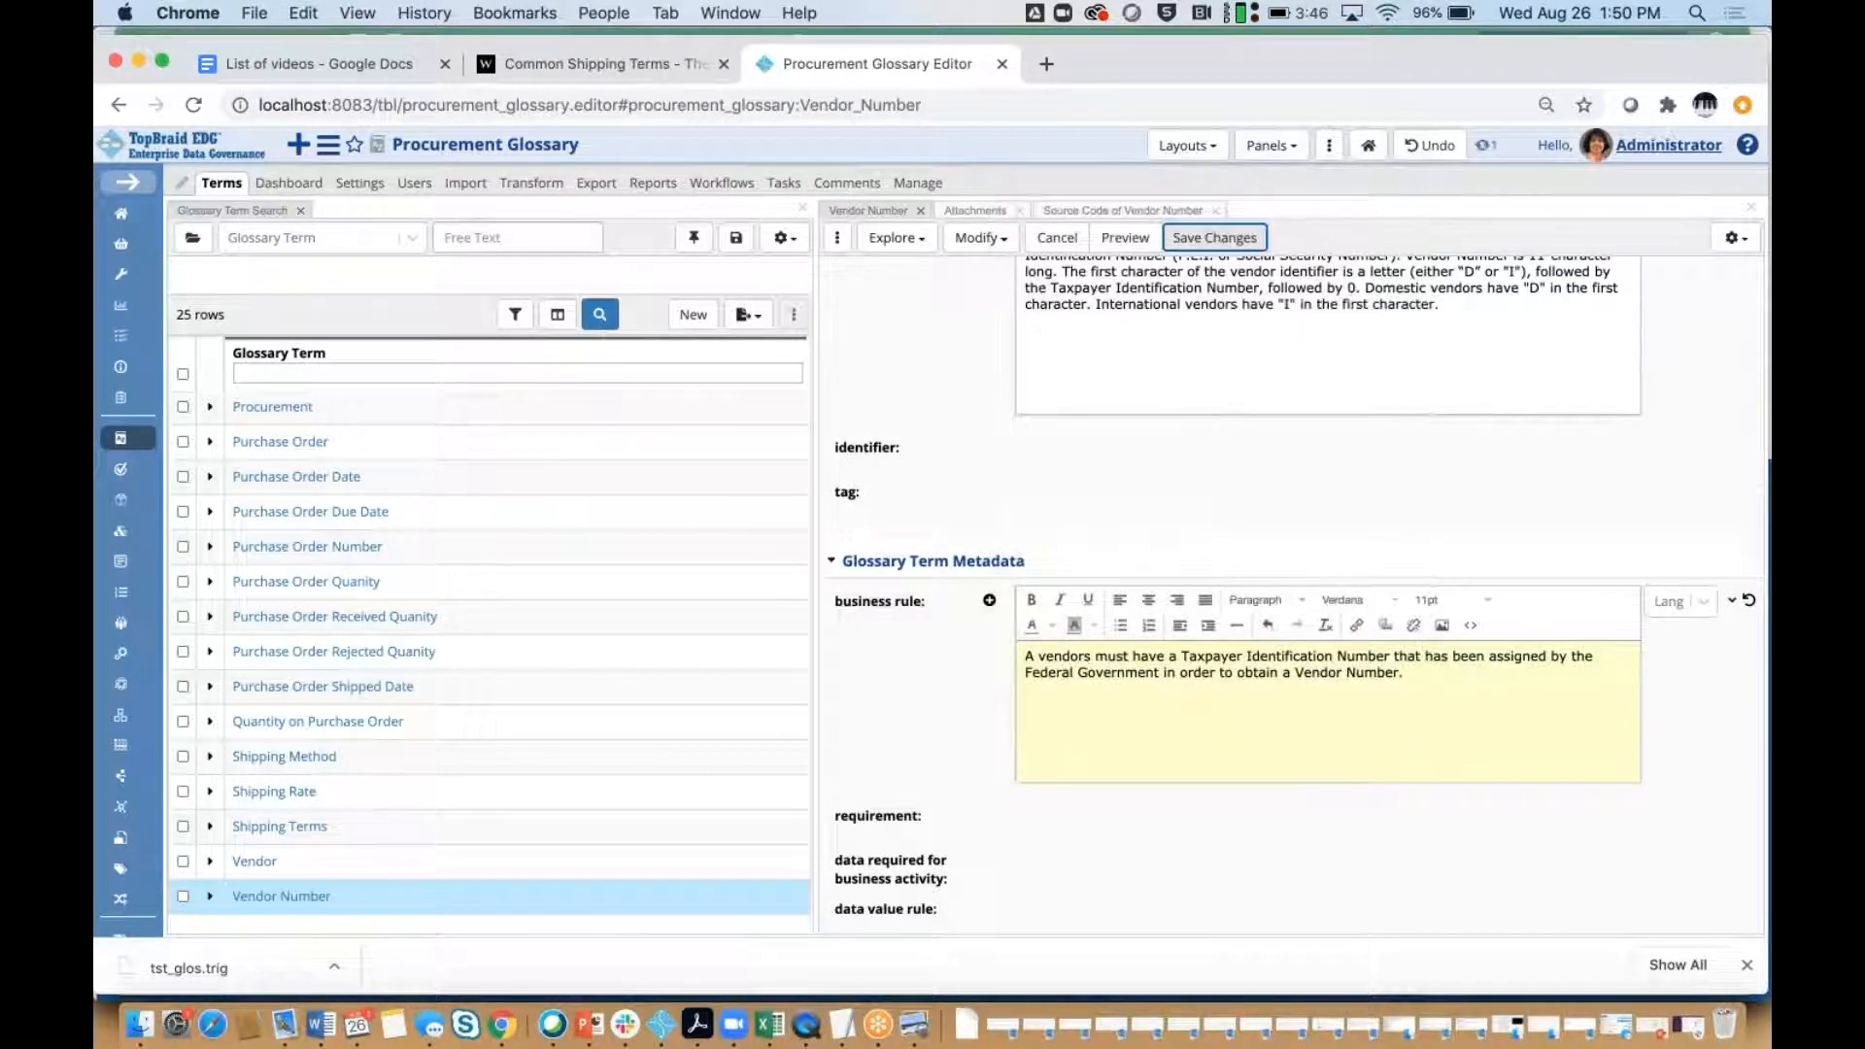
Add the alternative label "Supplier Number" to the Vendor Number term.
scroll(1223, 509, "up", 6)
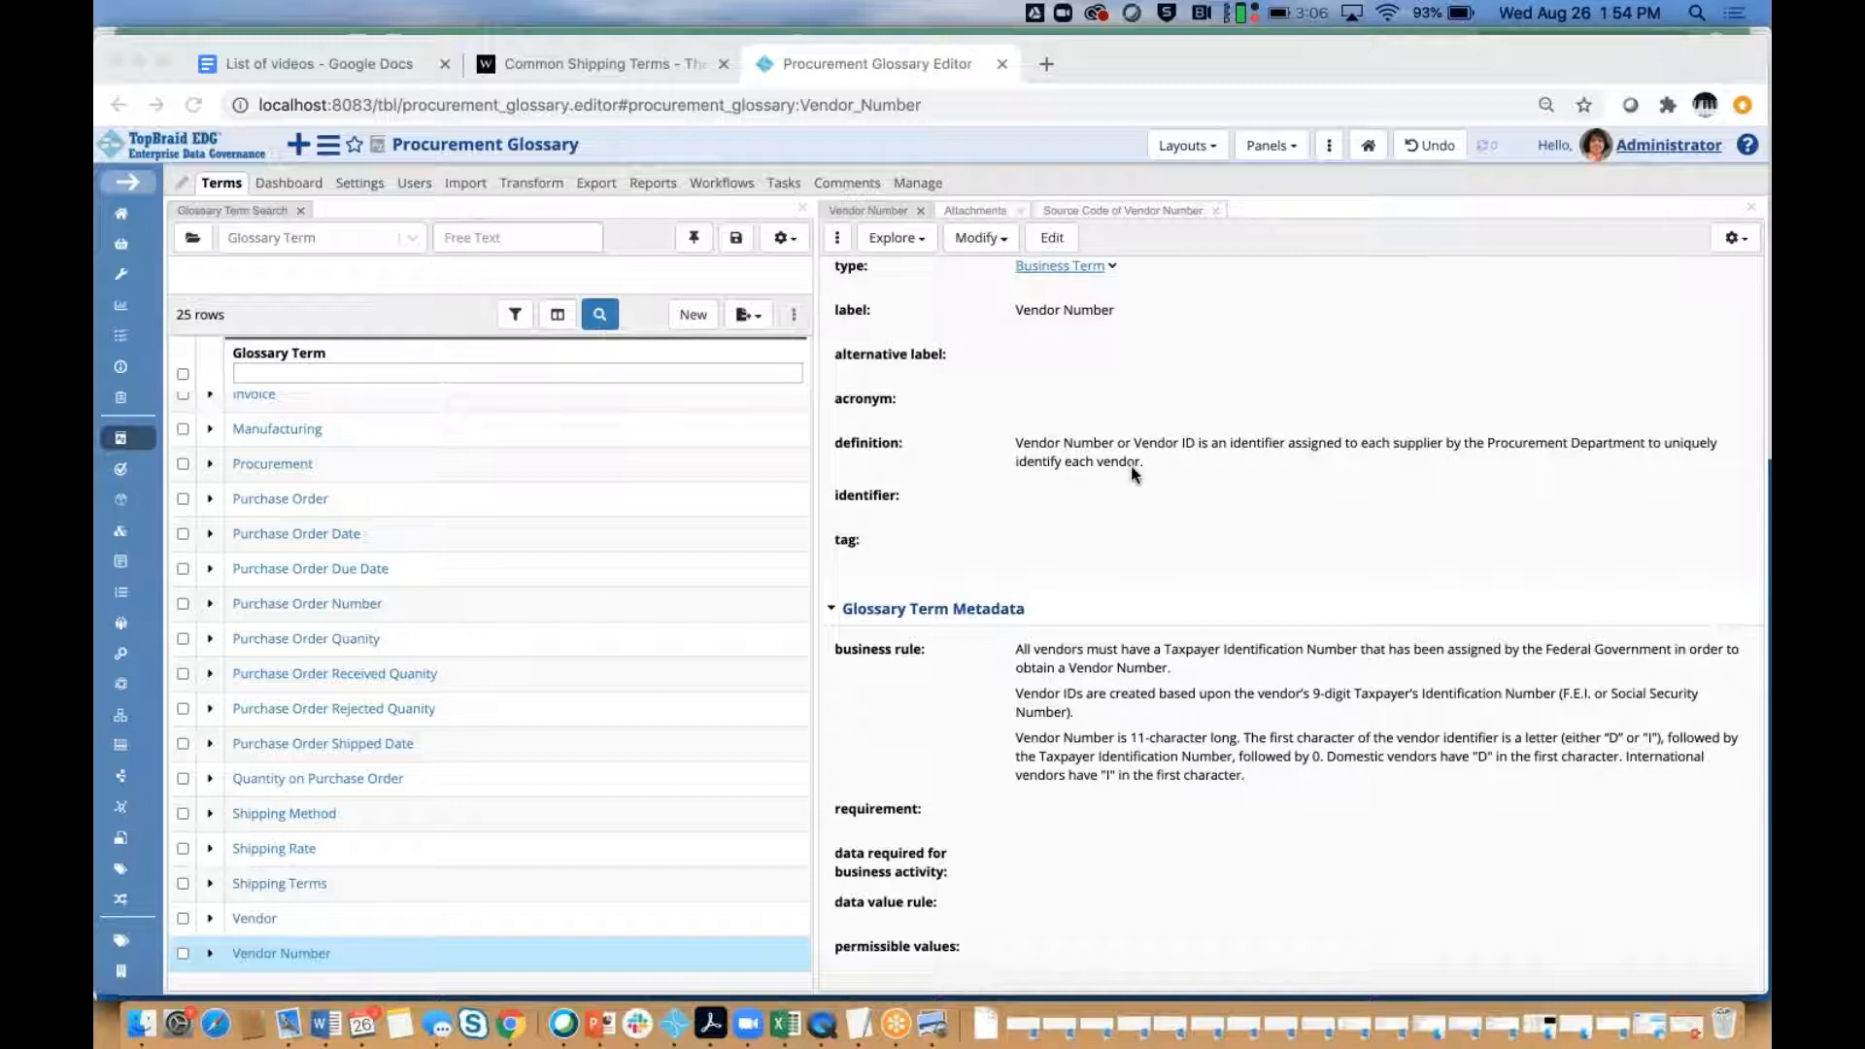
scroll(1113, 480, "up", 1)
scroll(1114, 487, "up", 1)
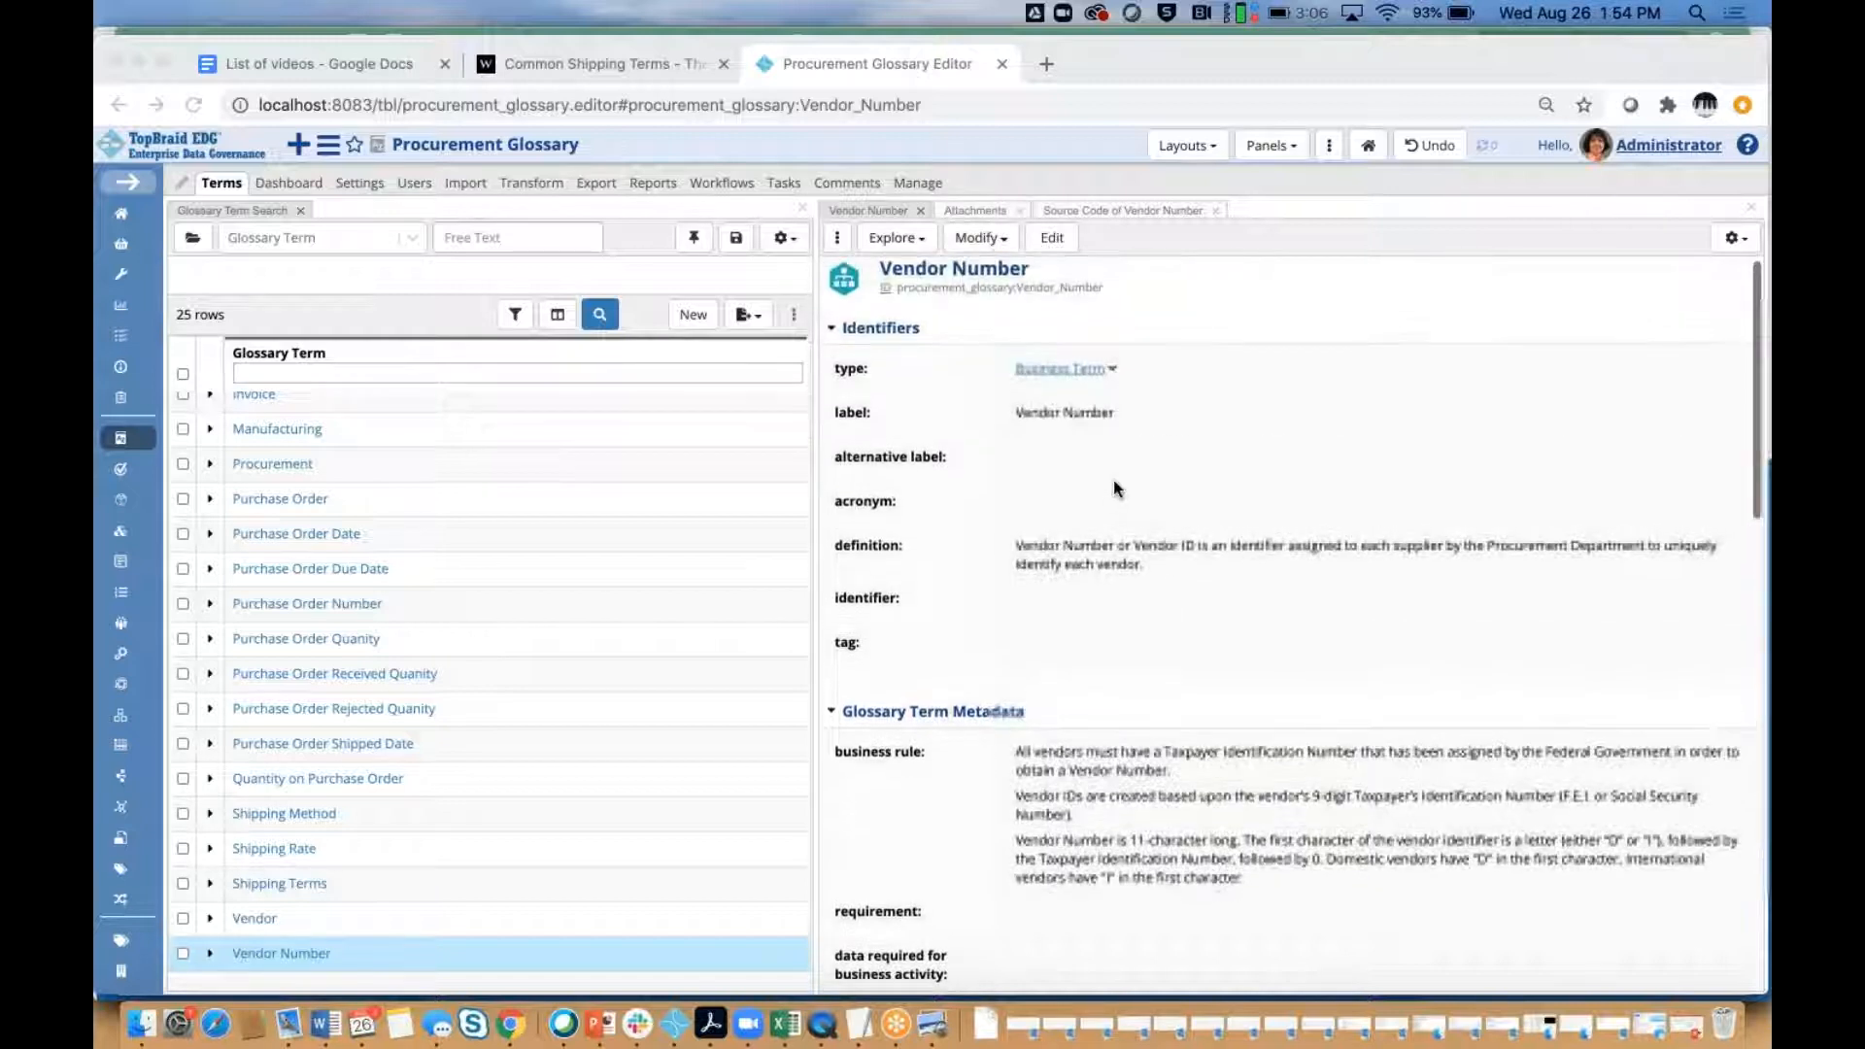
left_click(965, 460)
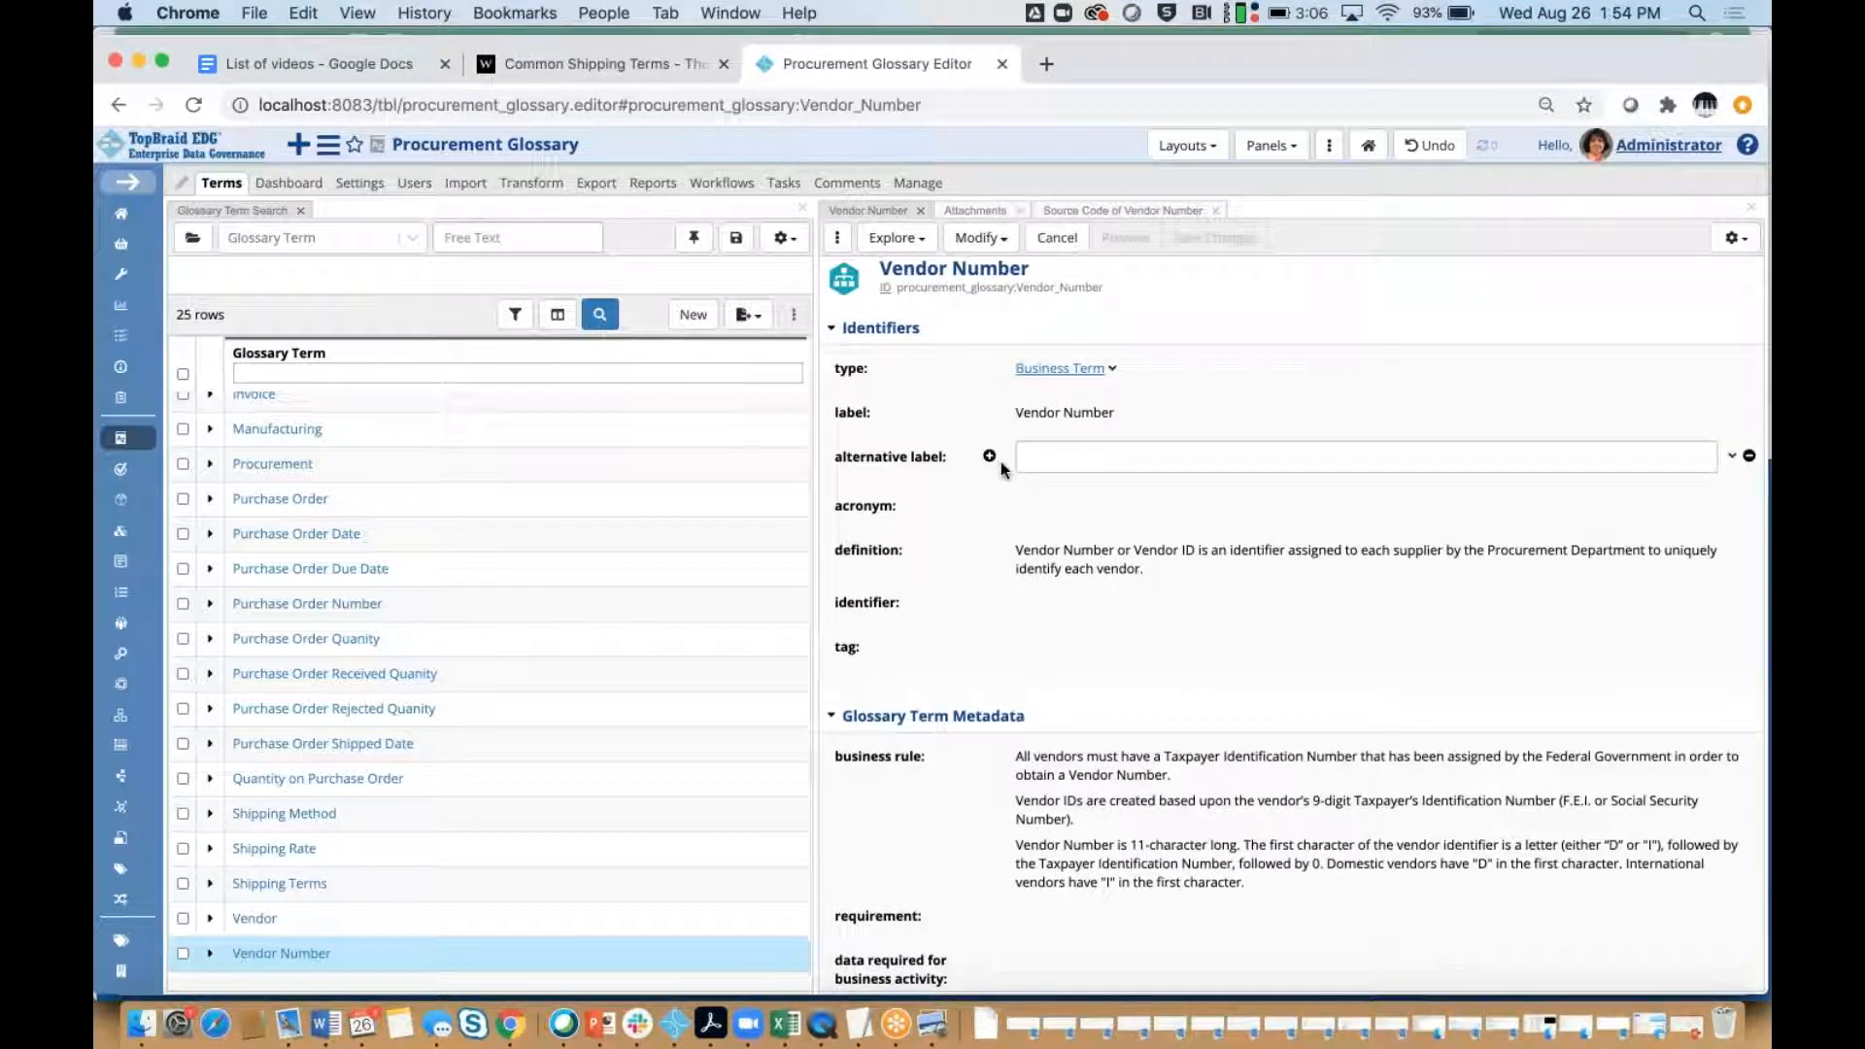
left_click(1050, 458)
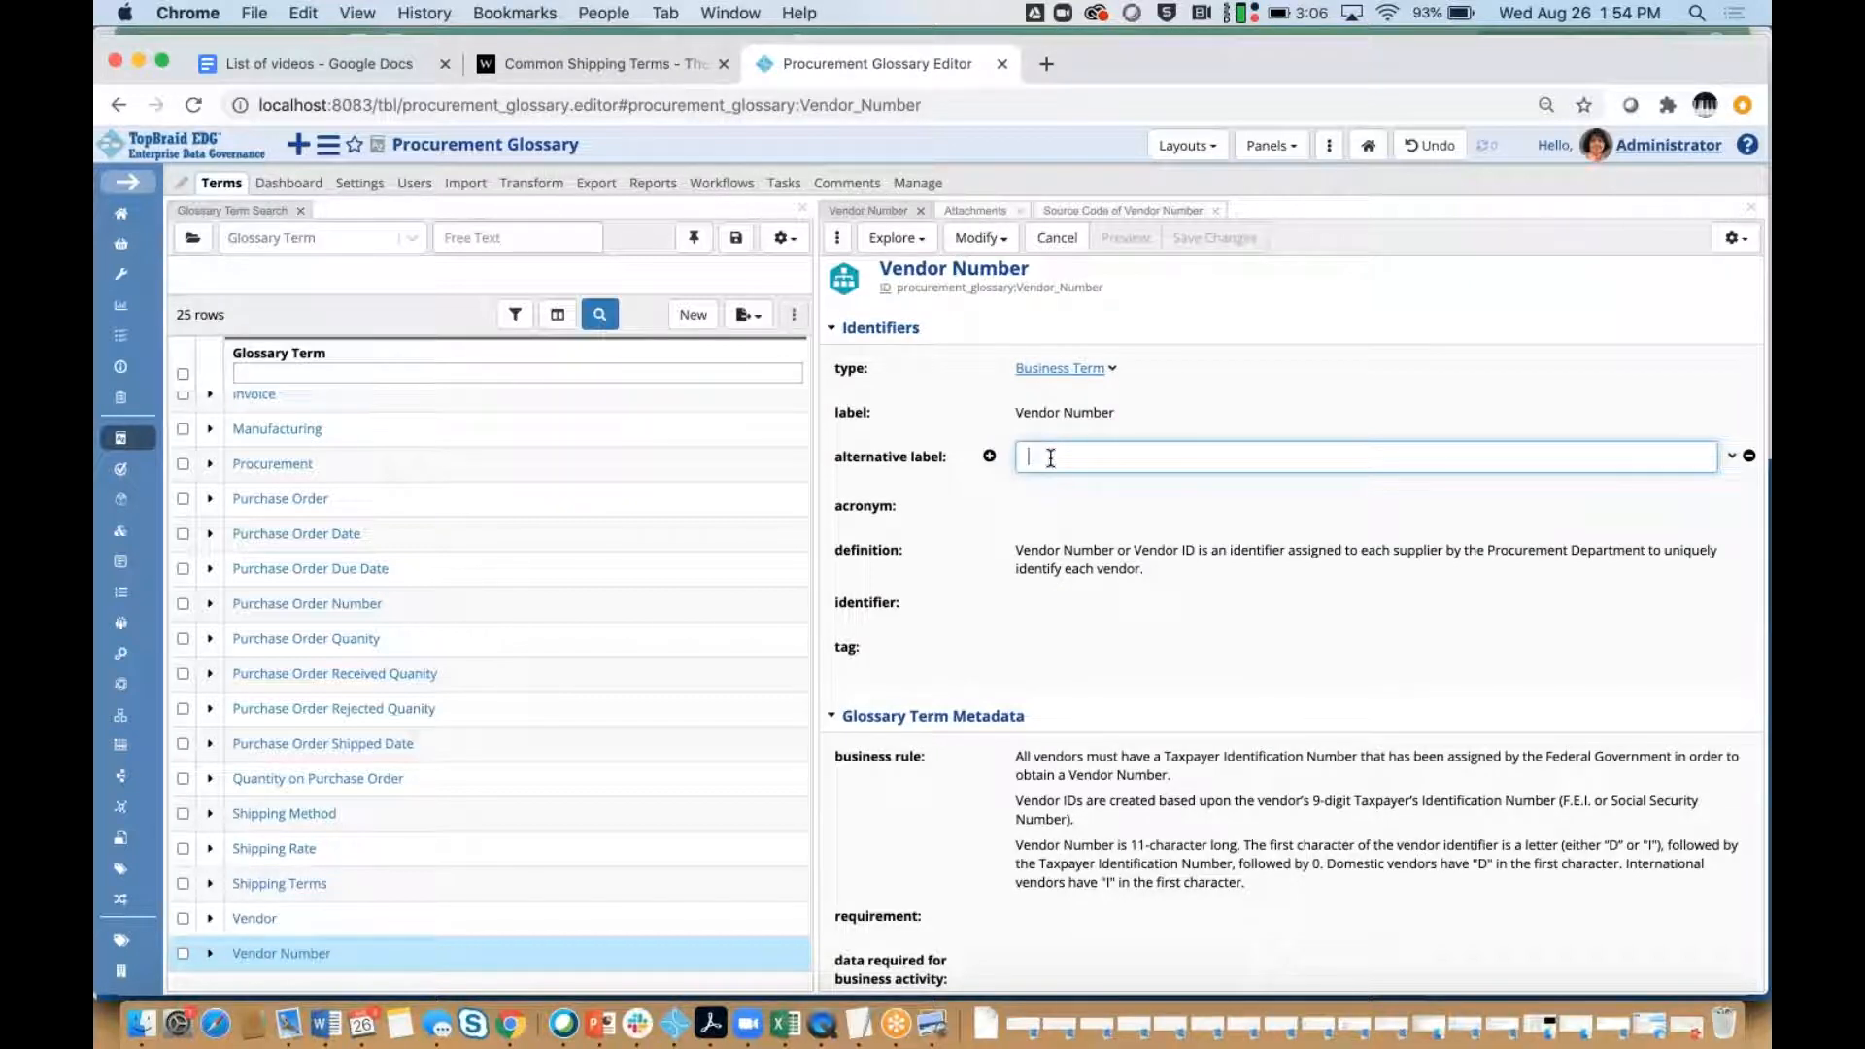
type("Supplier Number")
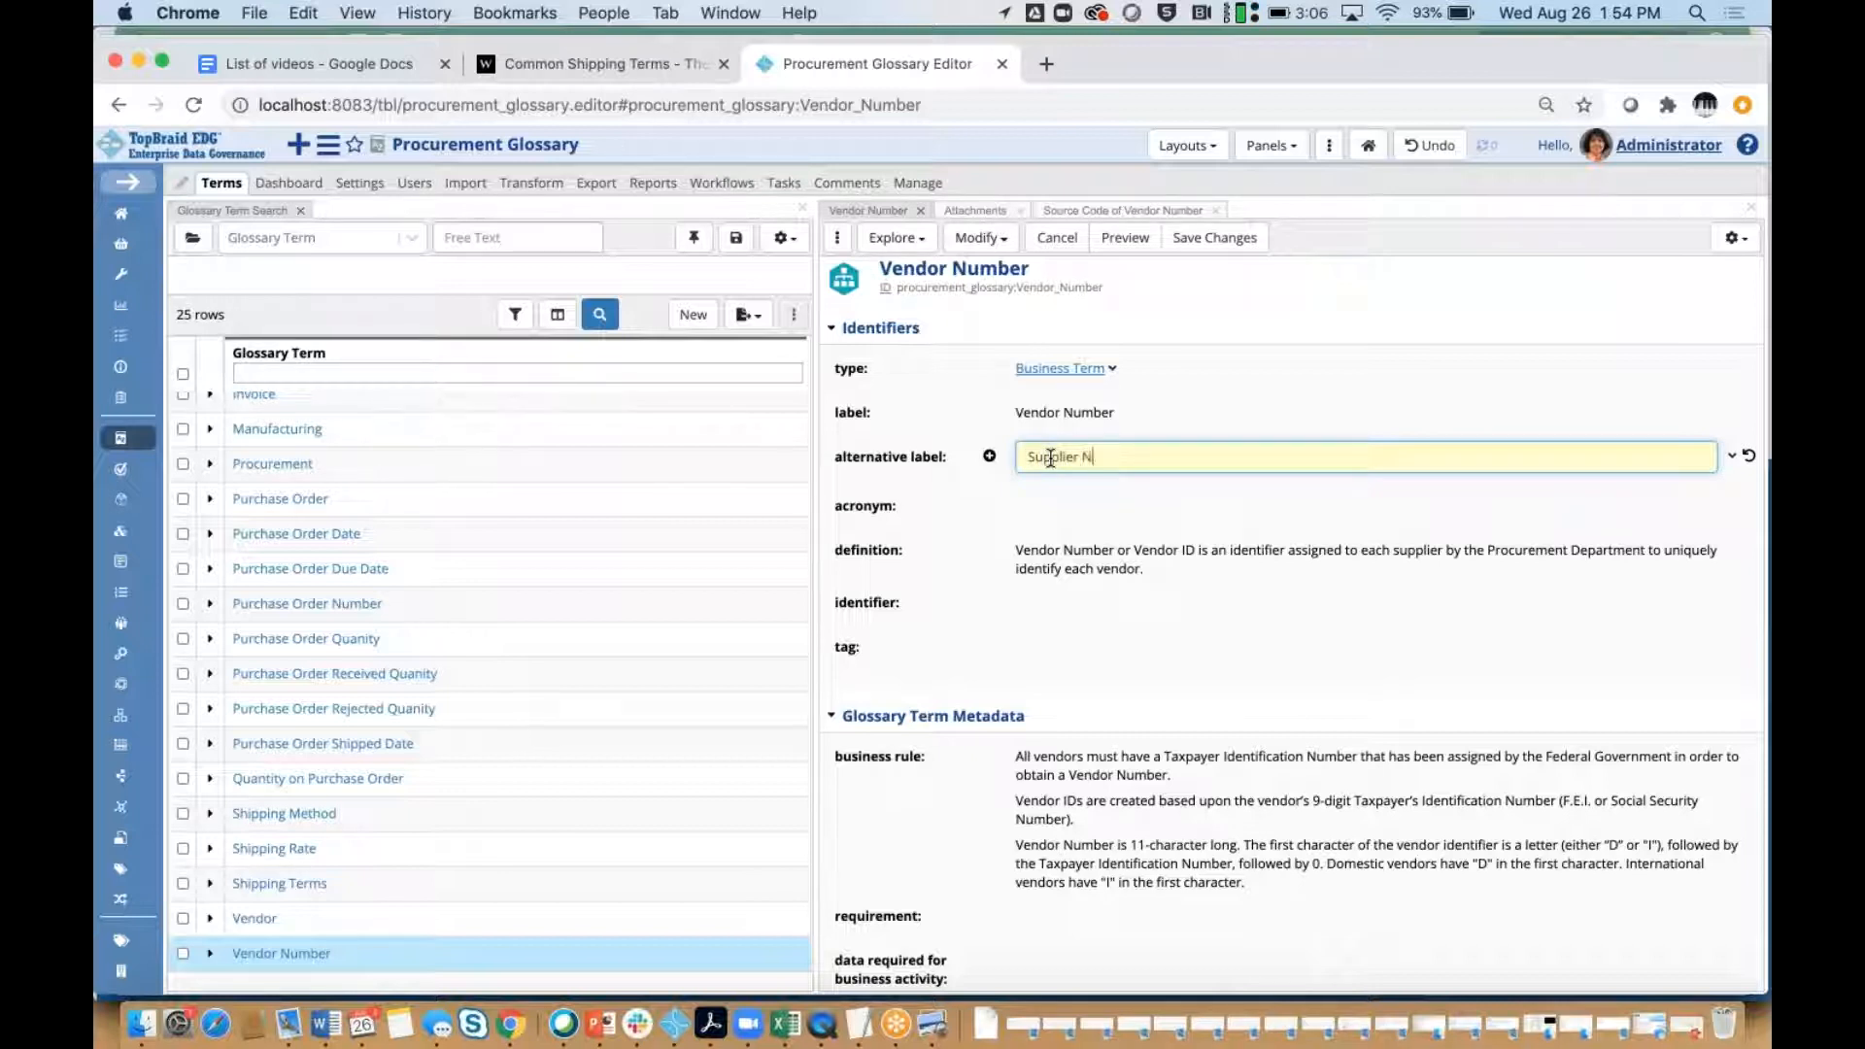
Add "Vendor ID" and "Supplier ID" as further alternative labels of Vendor Number and save the changes.
left_click(989, 455)
left_click(1048, 501)
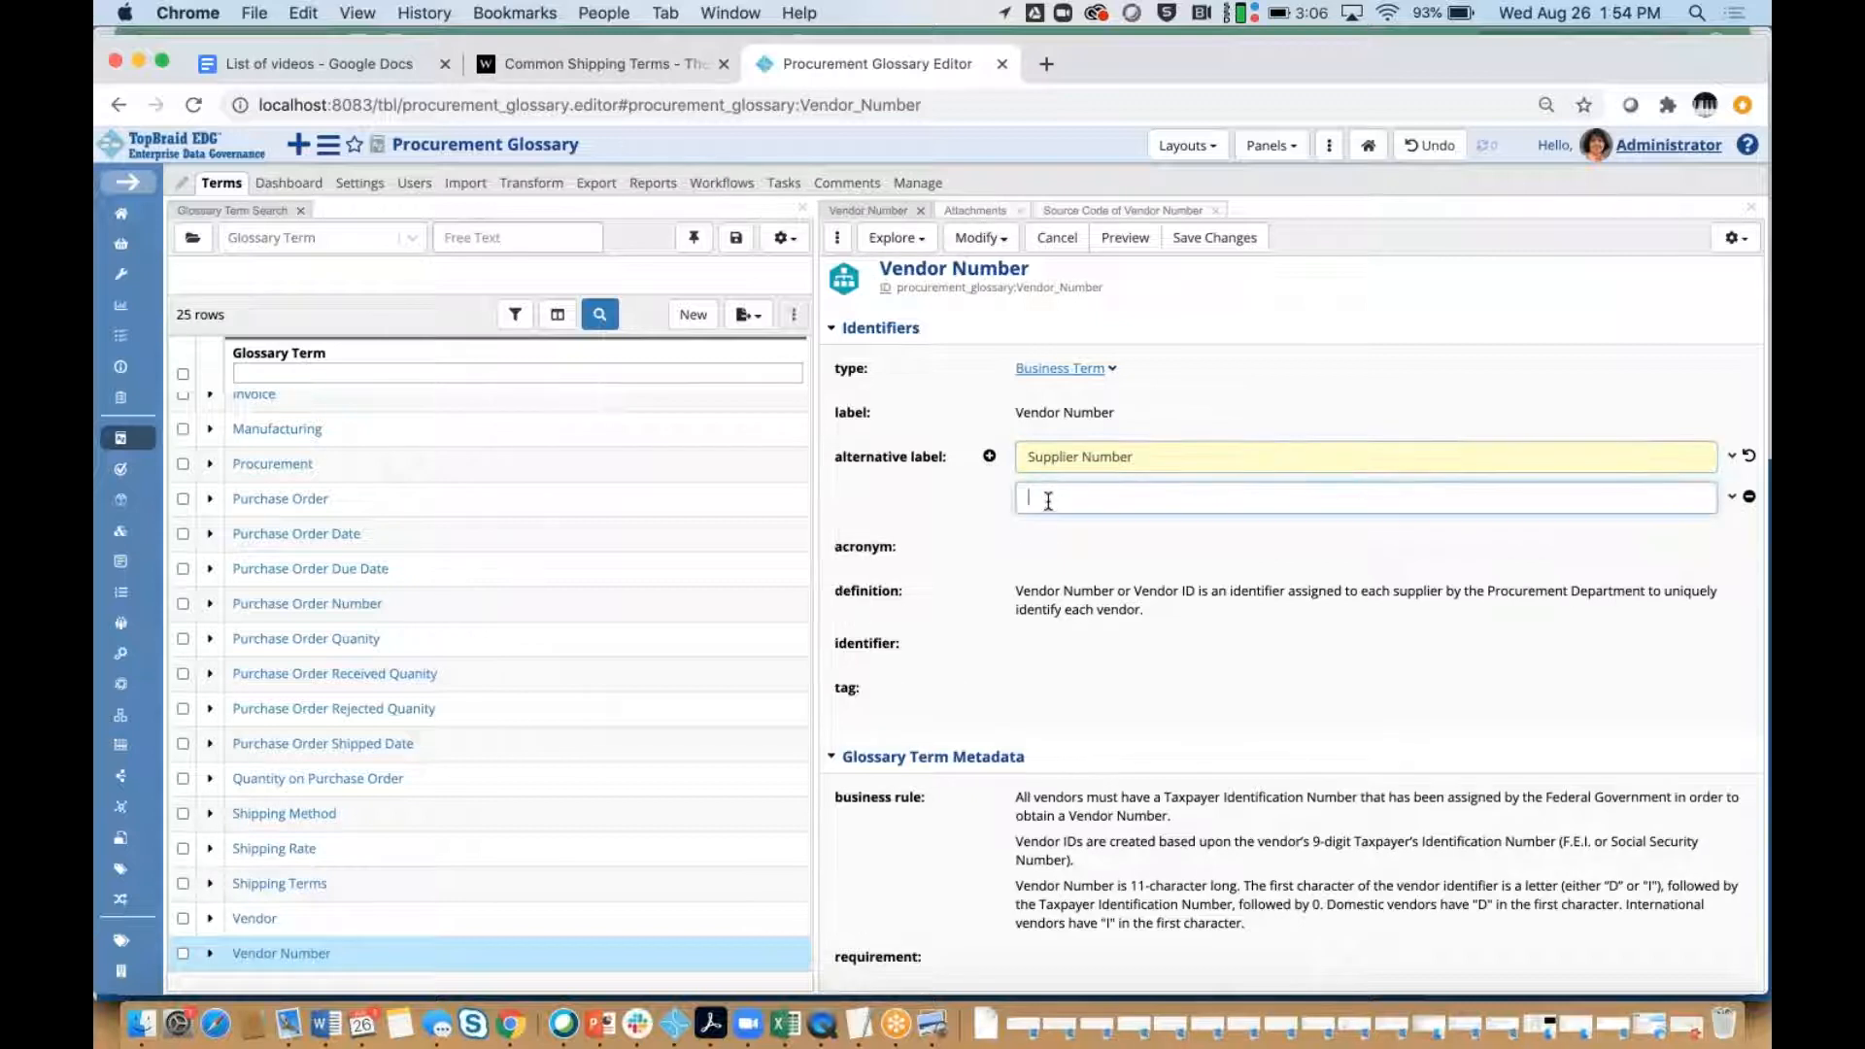
type("Vendor ")
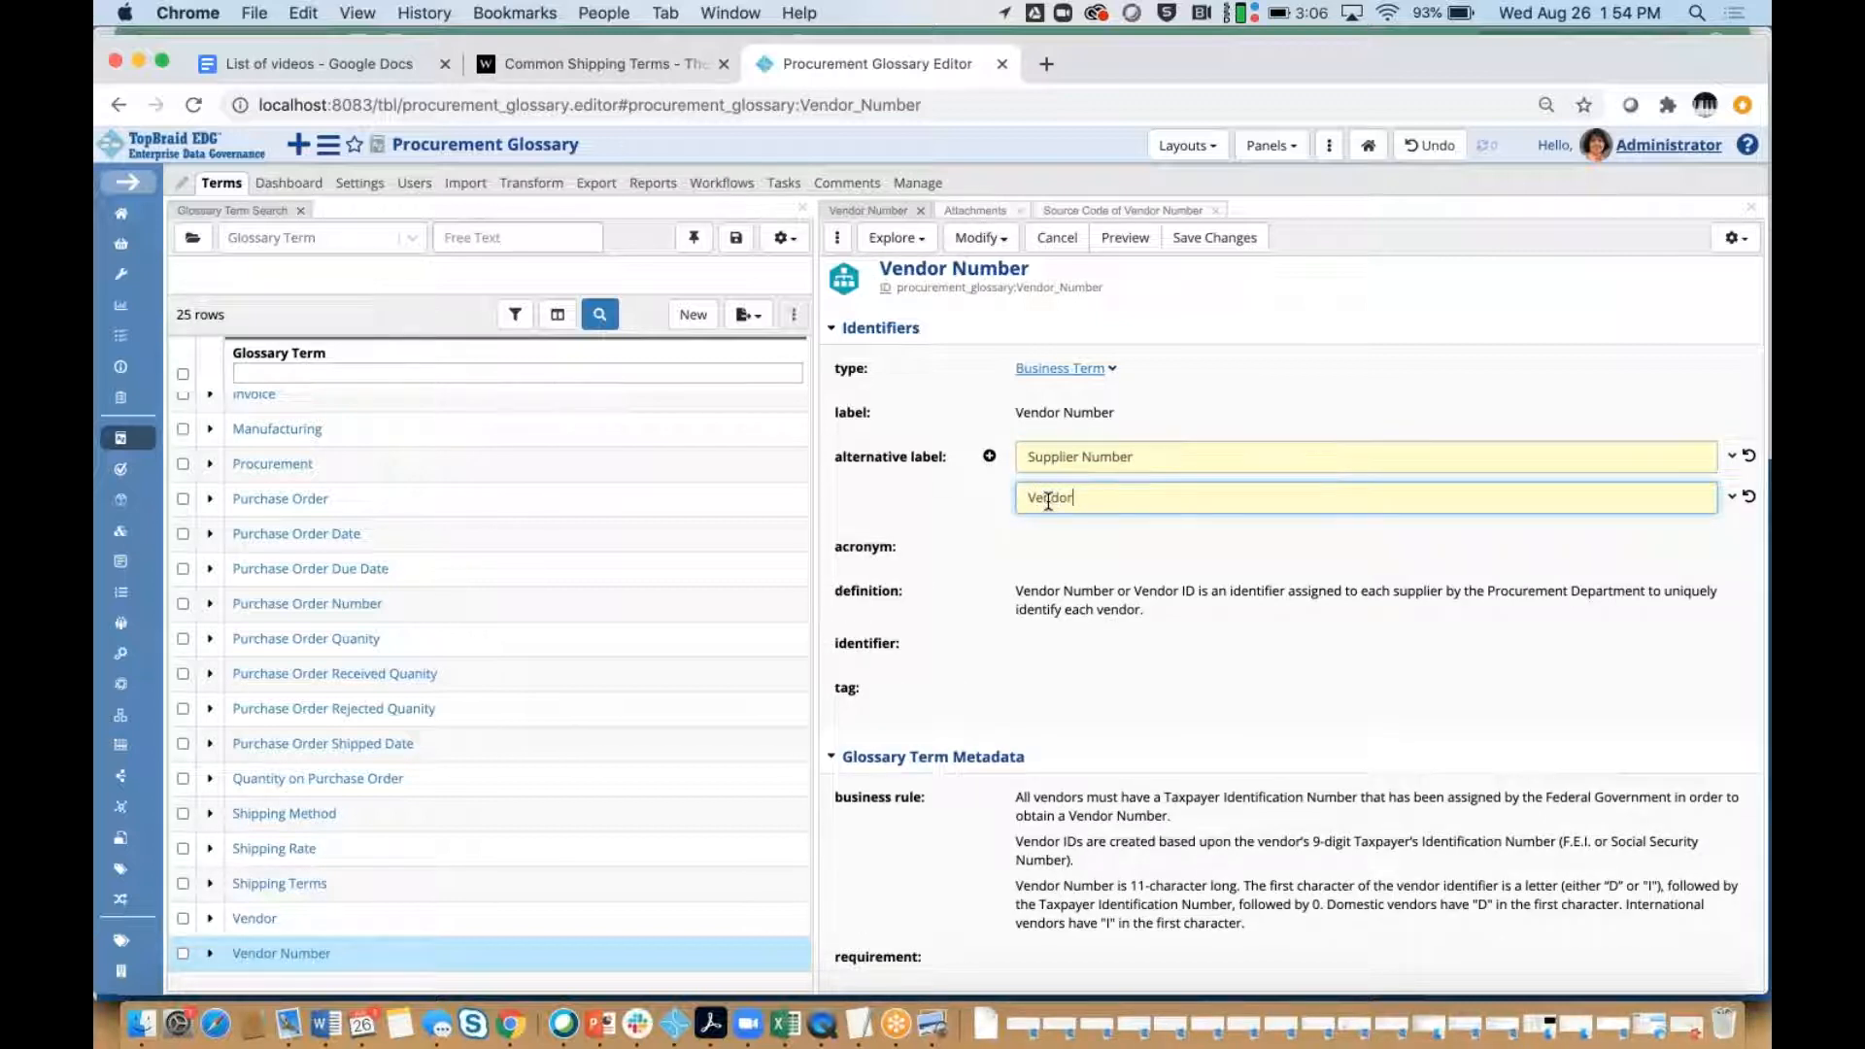
type("ID")
left_click(989, 456)
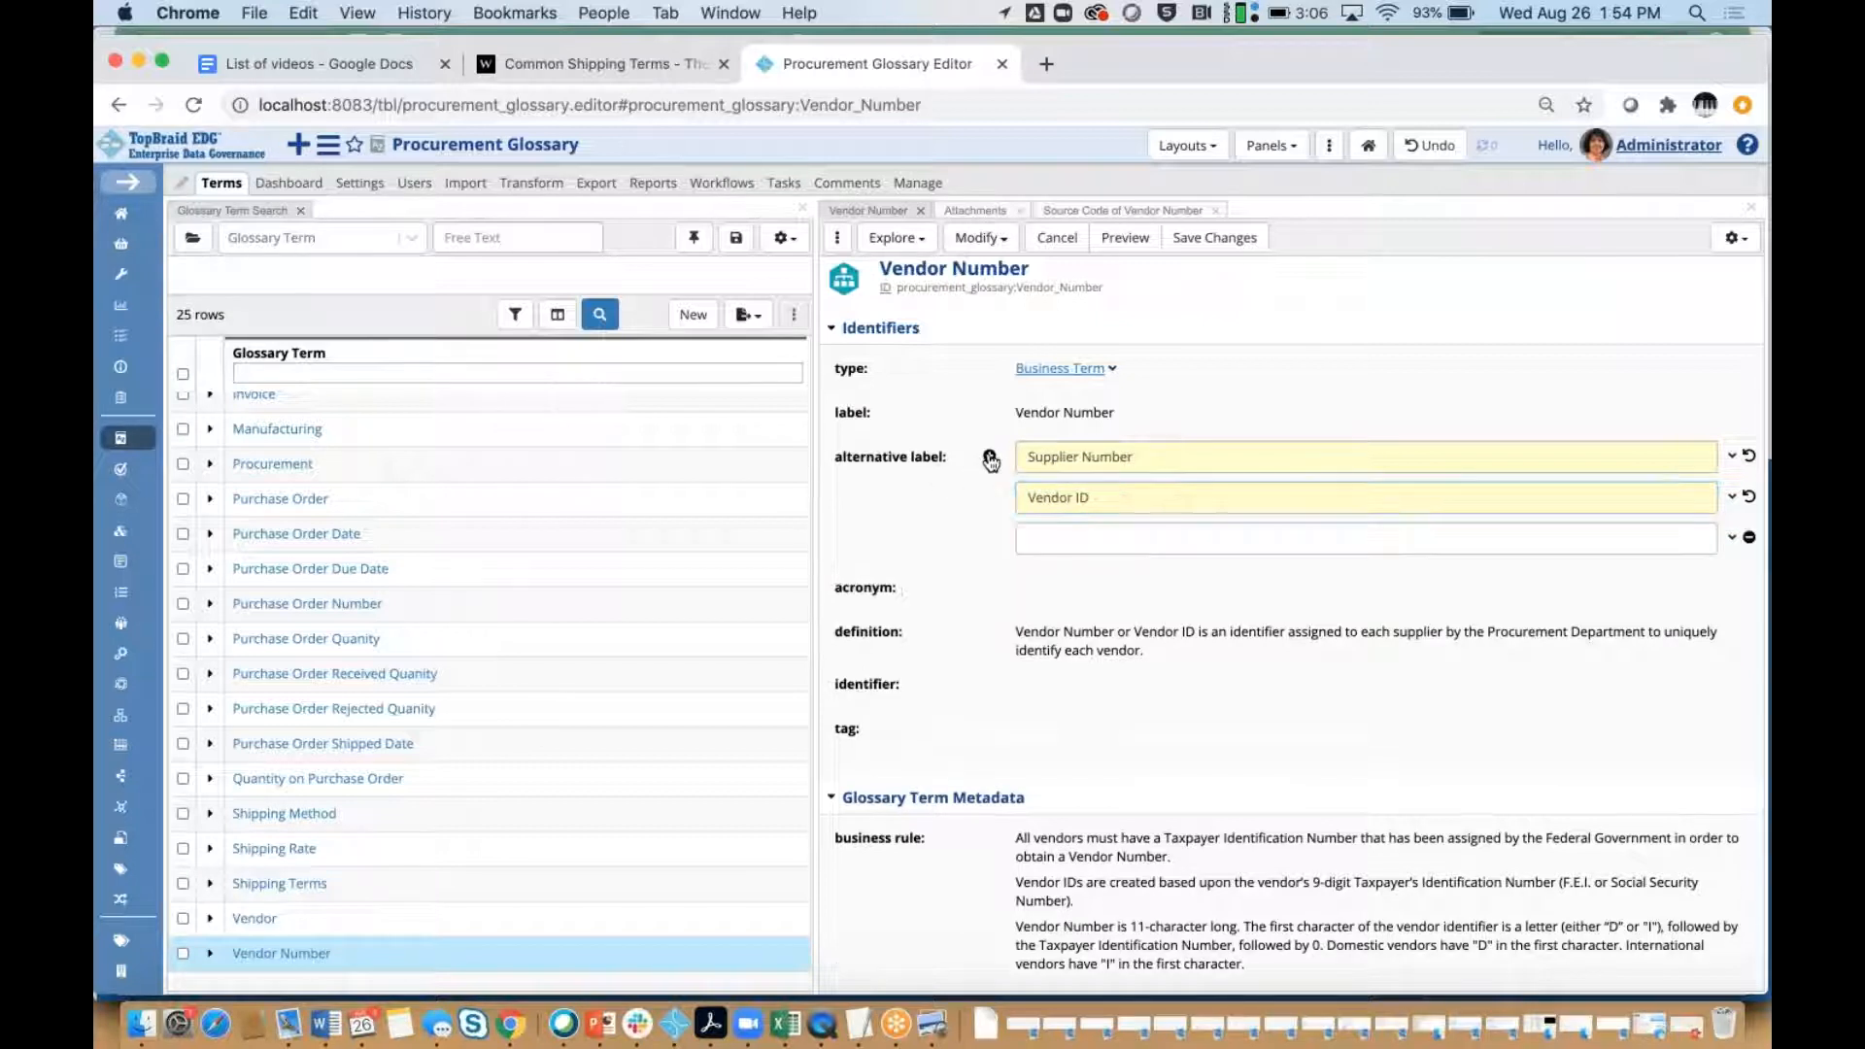
left_click(1036, 539)
type("Supplier ID")
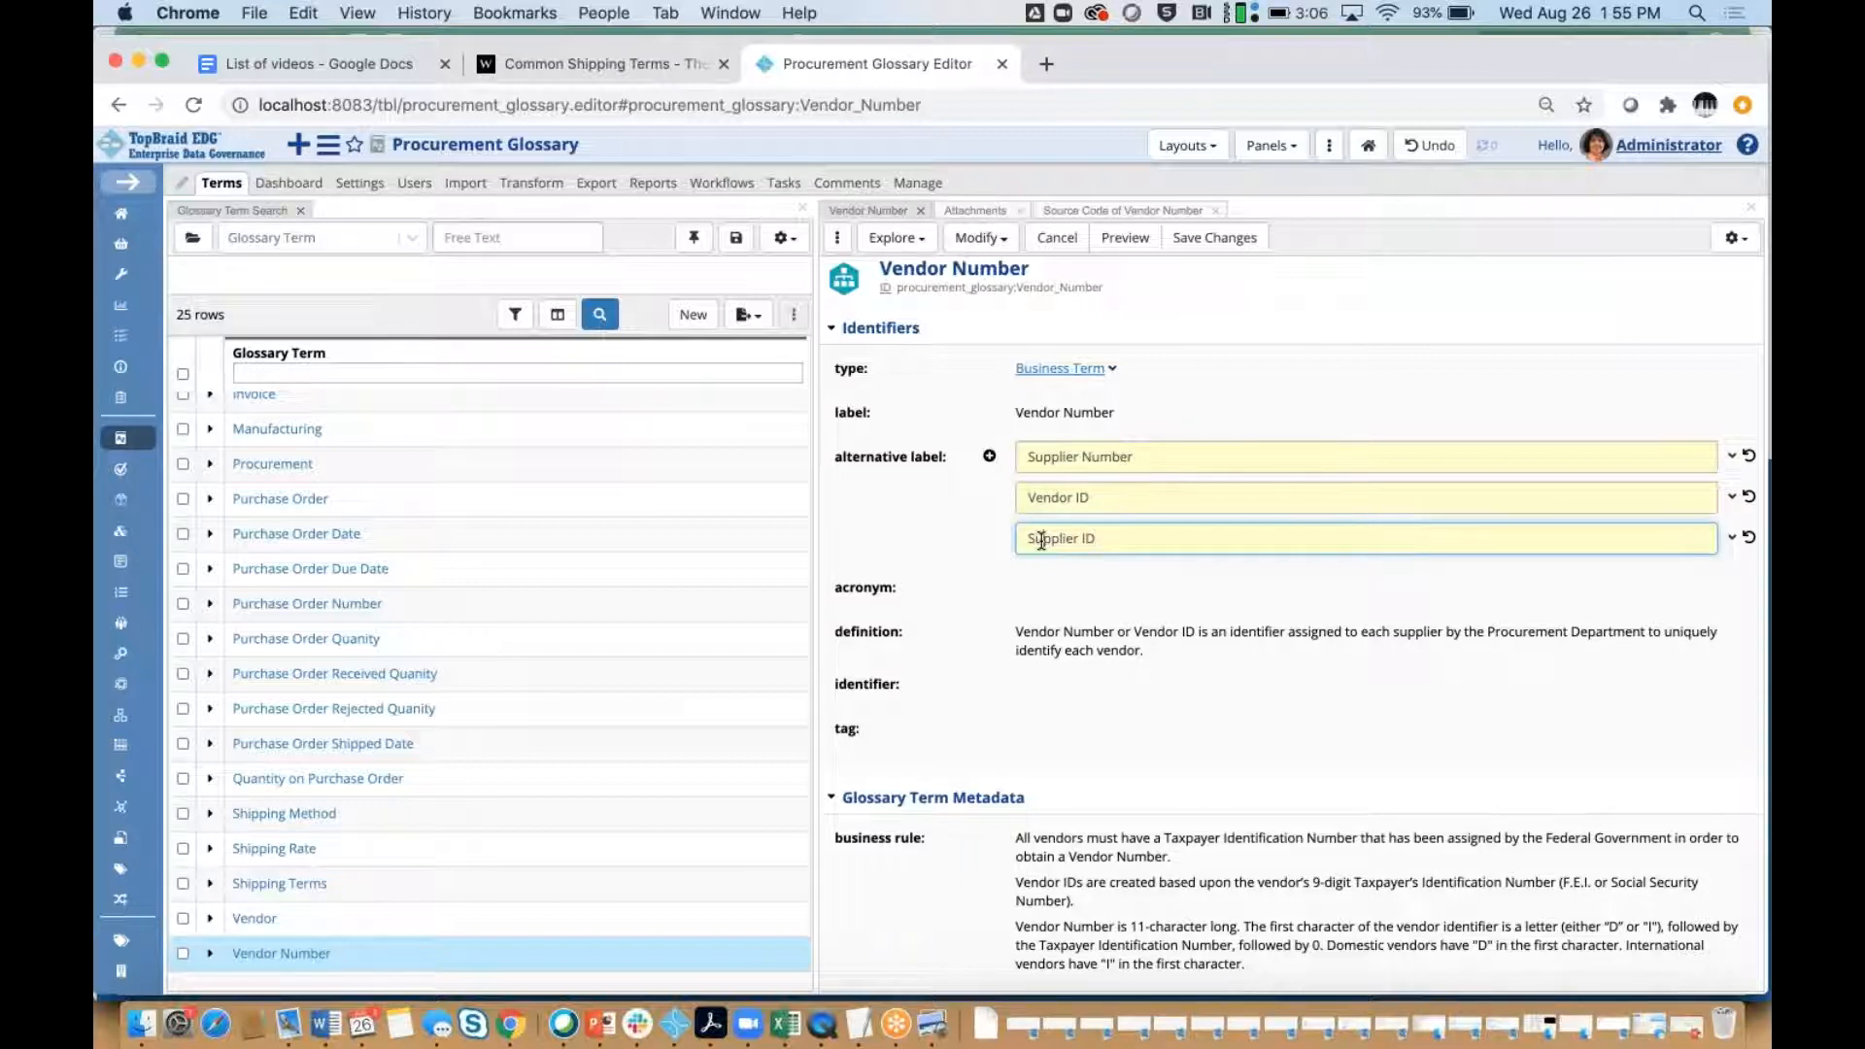
left_click(1228, 241)
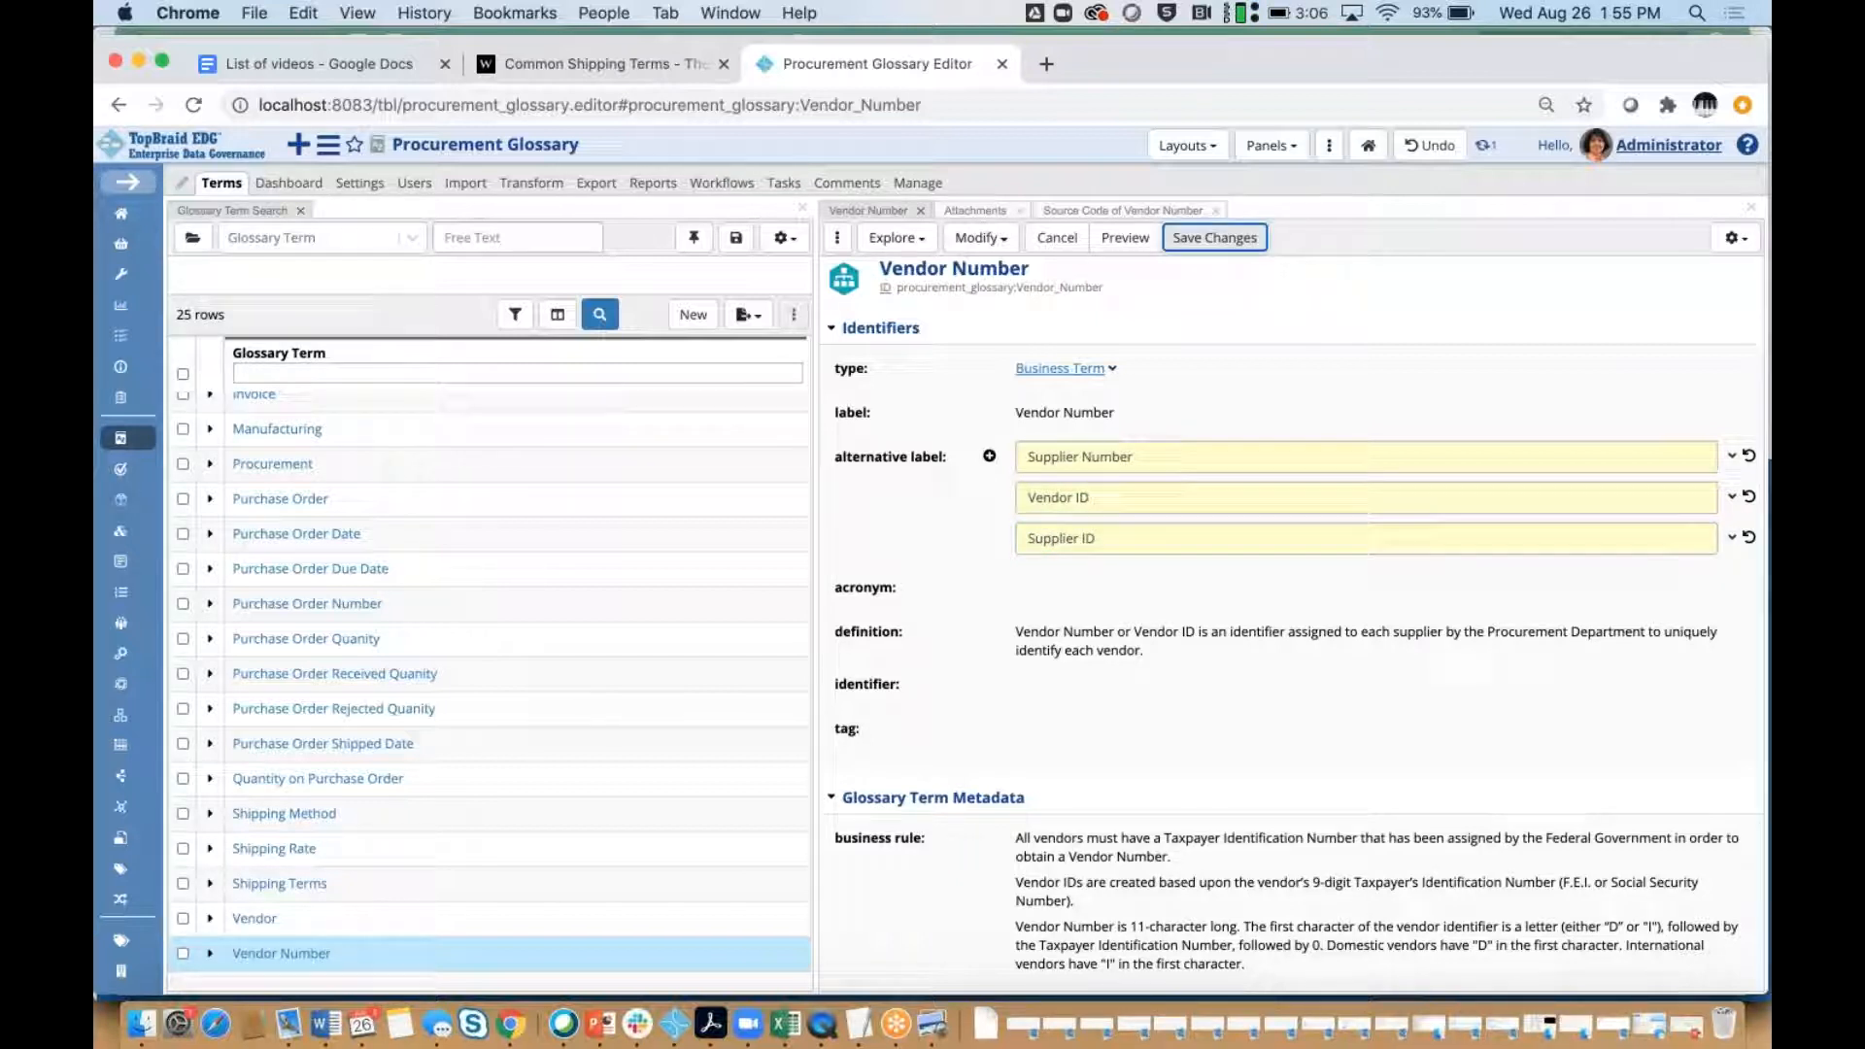
Create a new data value rule labelled "Vendor Number Data Rule" for Vendor Number and save the term.
scroll(1199, 484, "down", 5)
scroll(1199, 484, "down", 2)
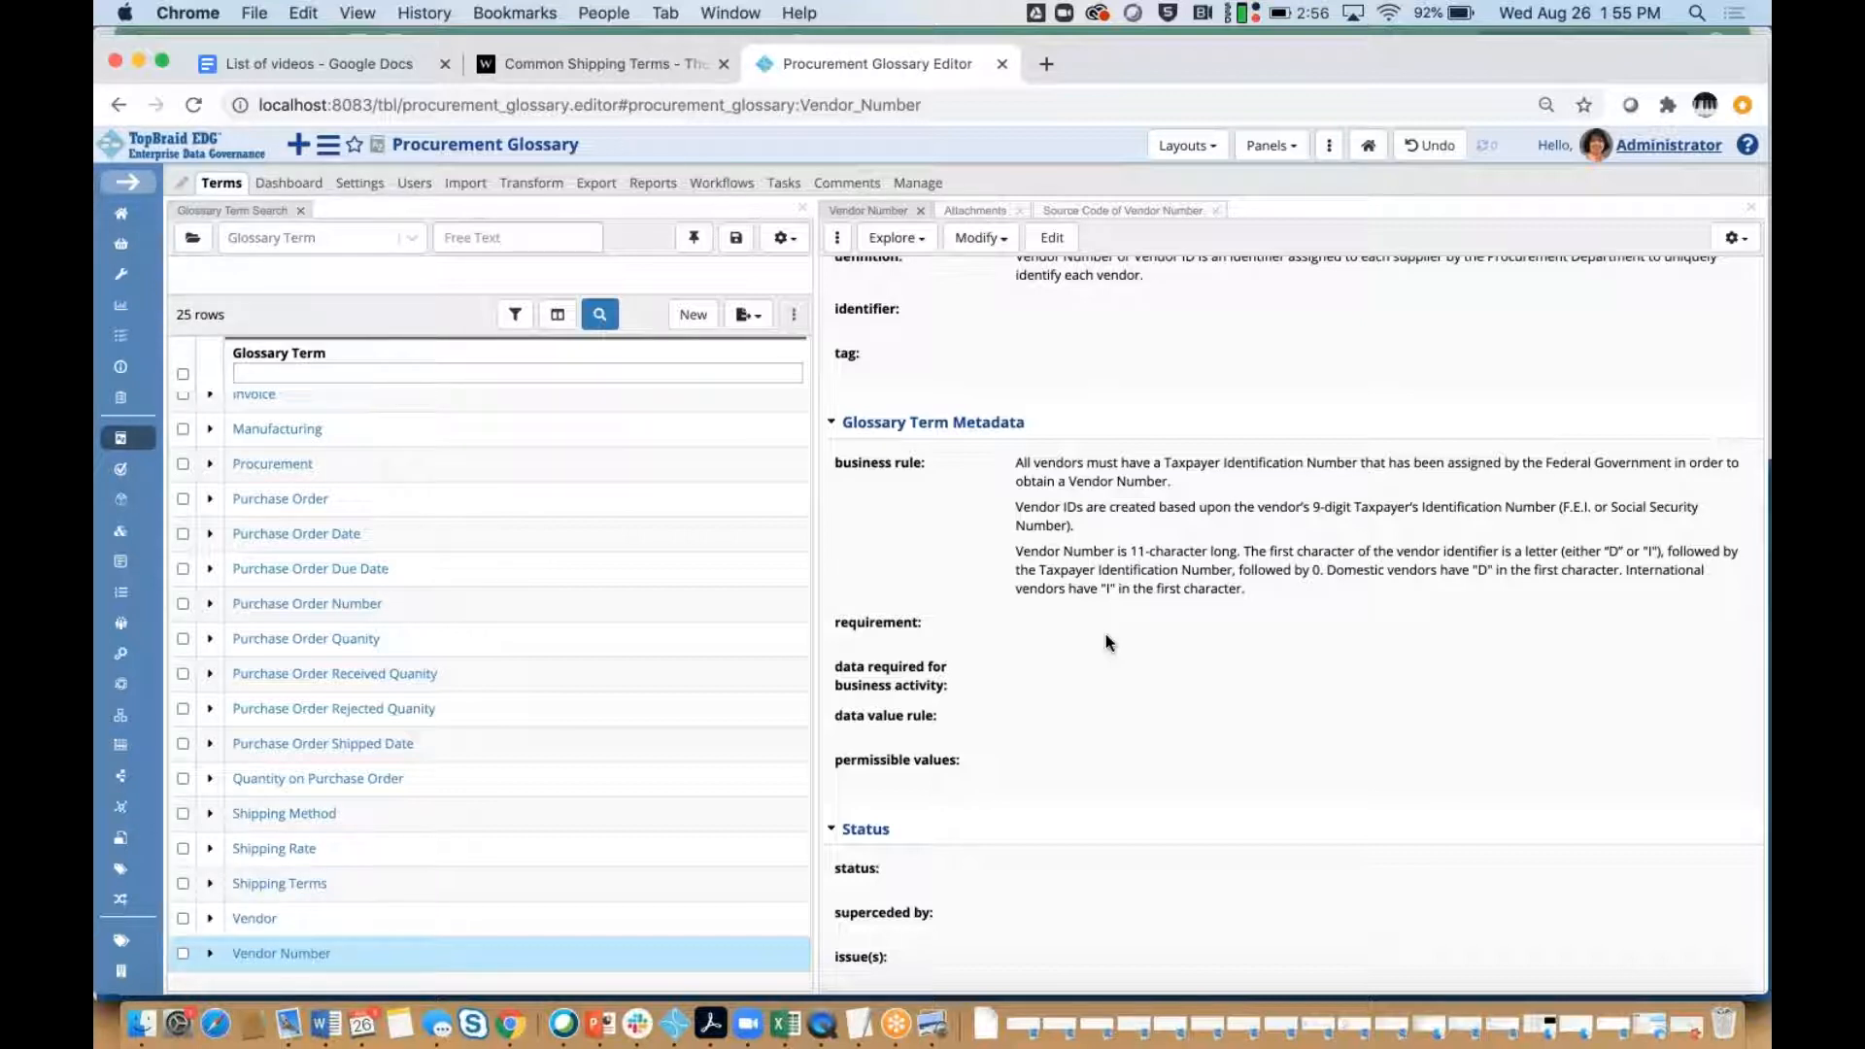
left_click(965, 717)
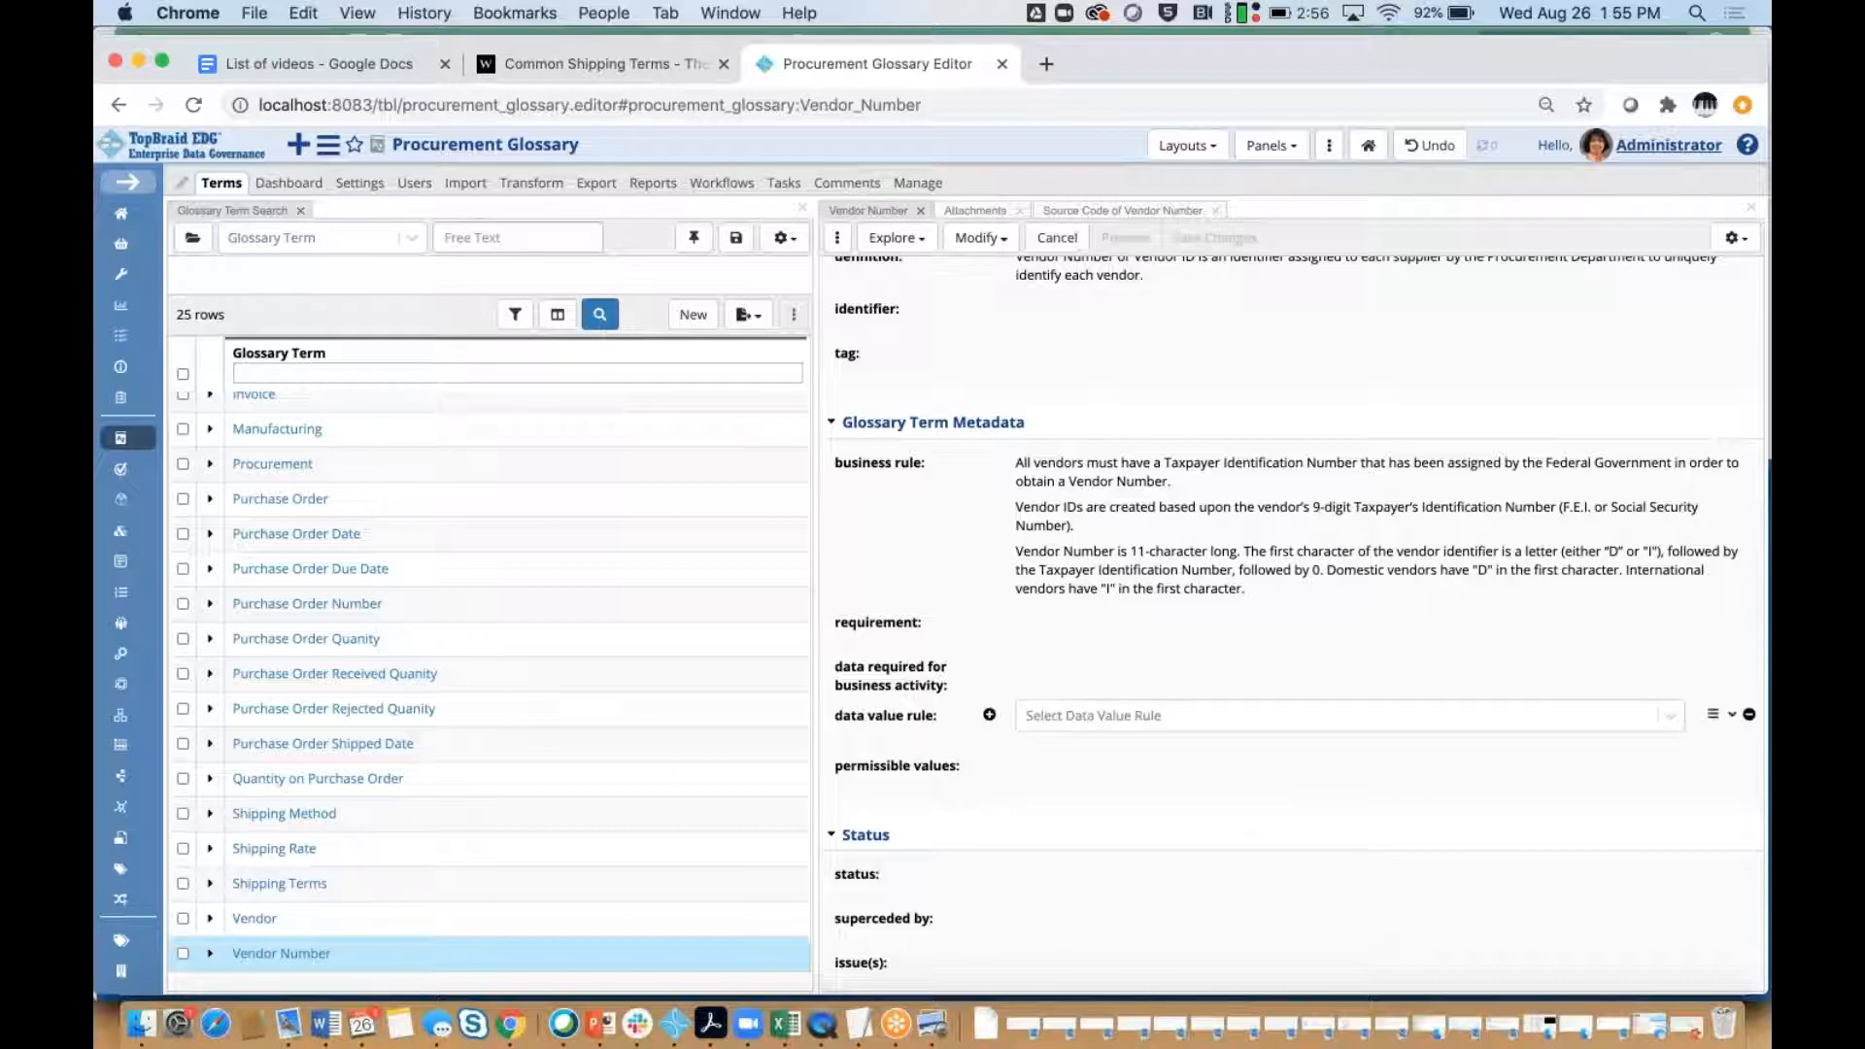
left_click(1712, 721)
left_click(1714, 719)
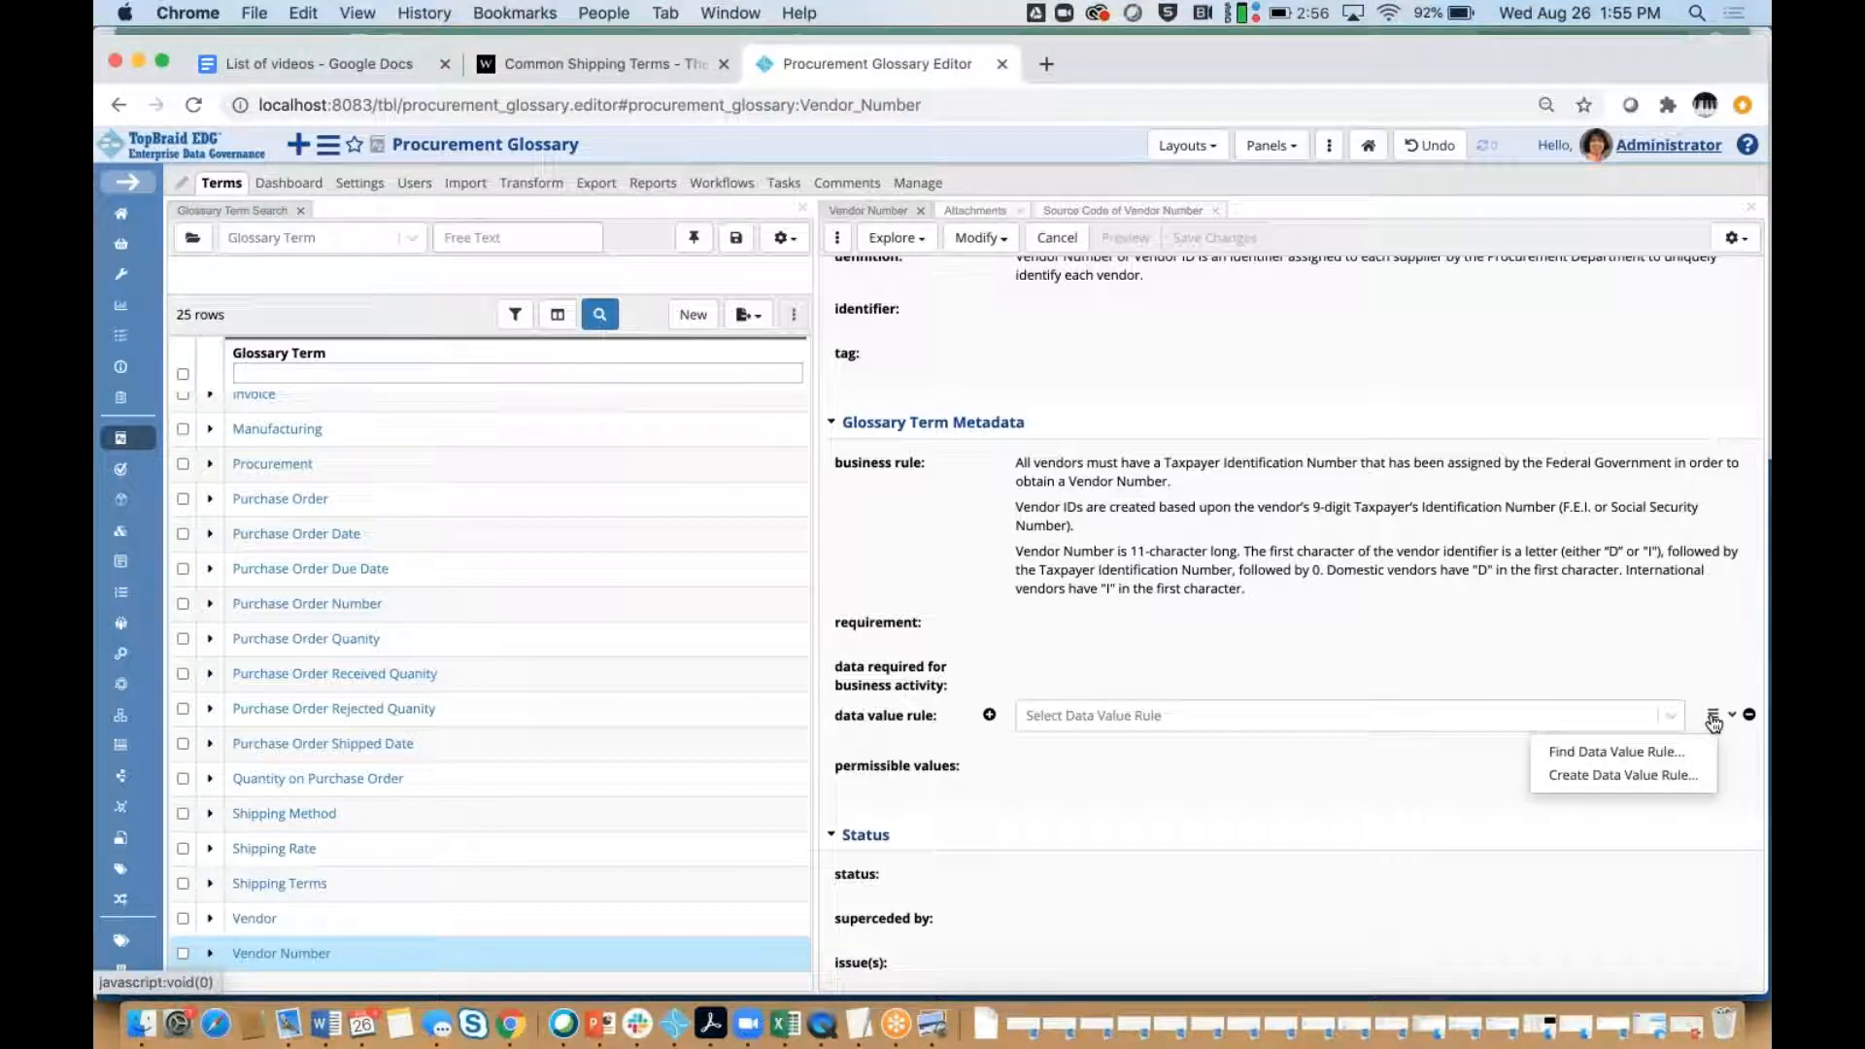
left_click(1668, 775)
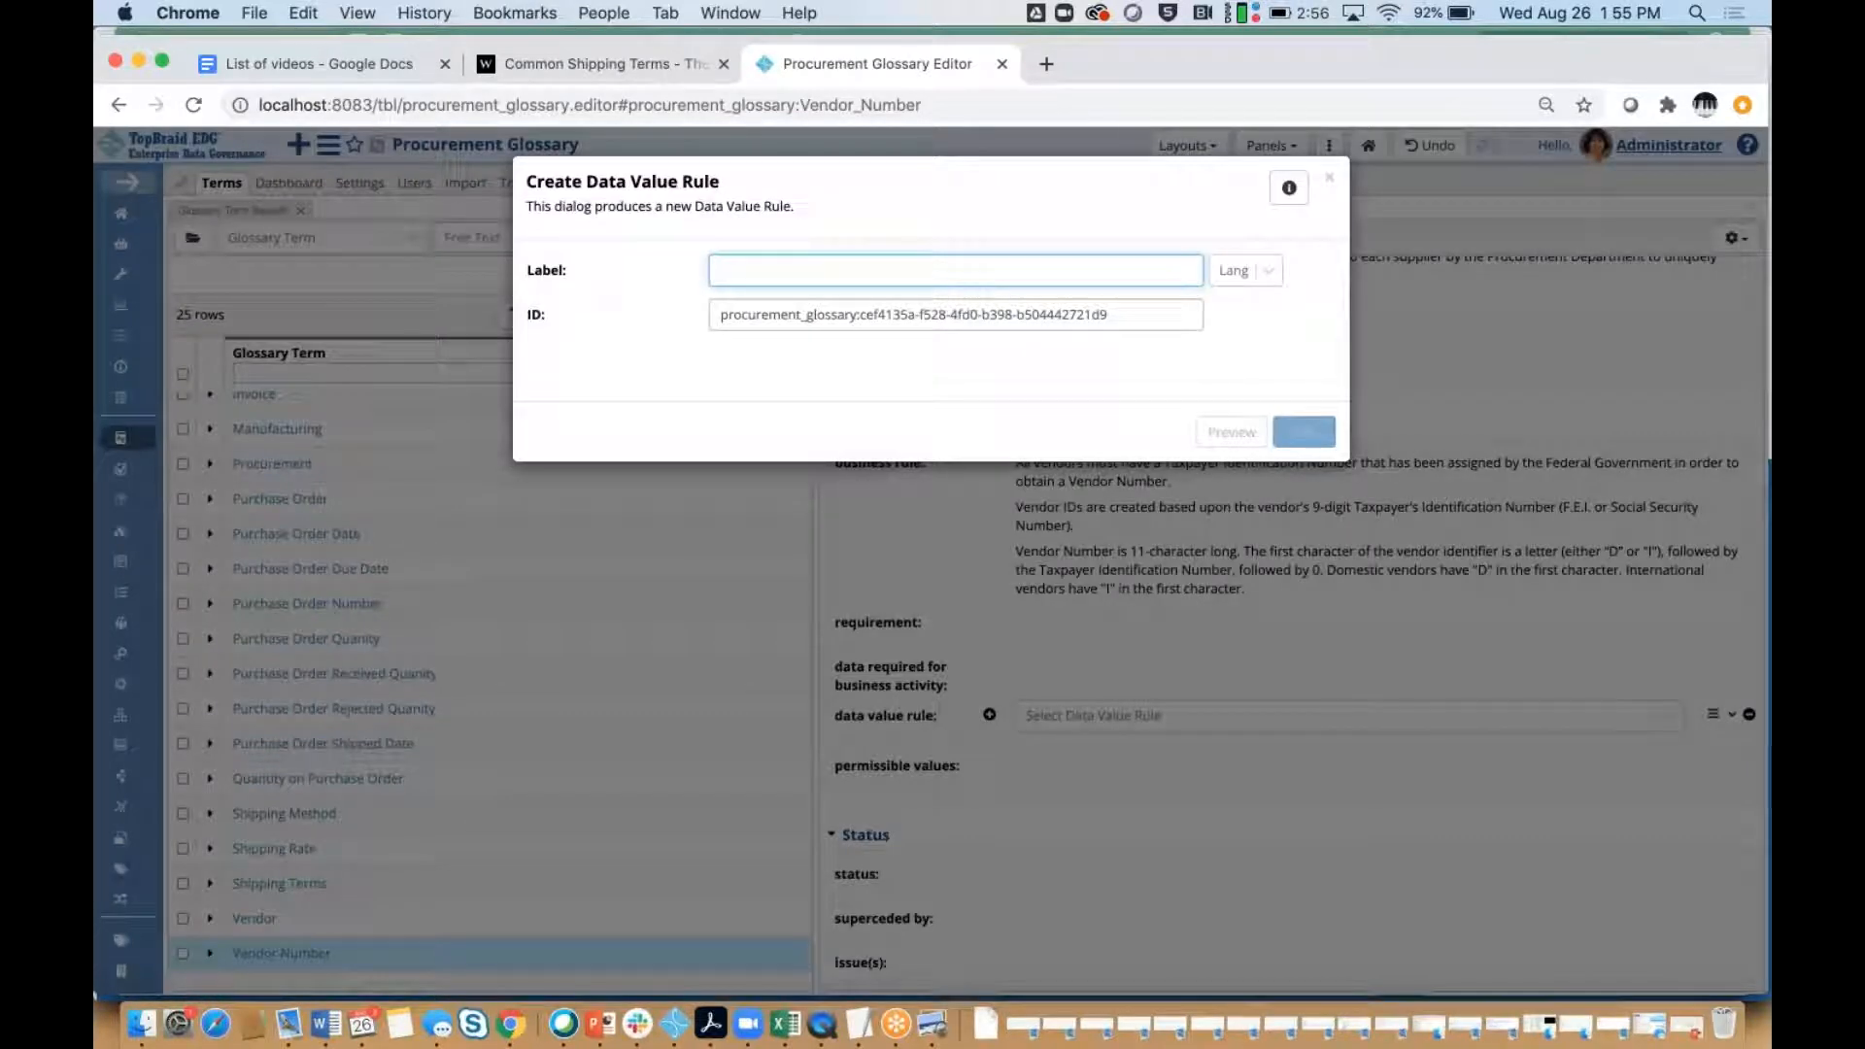
type("Ven")
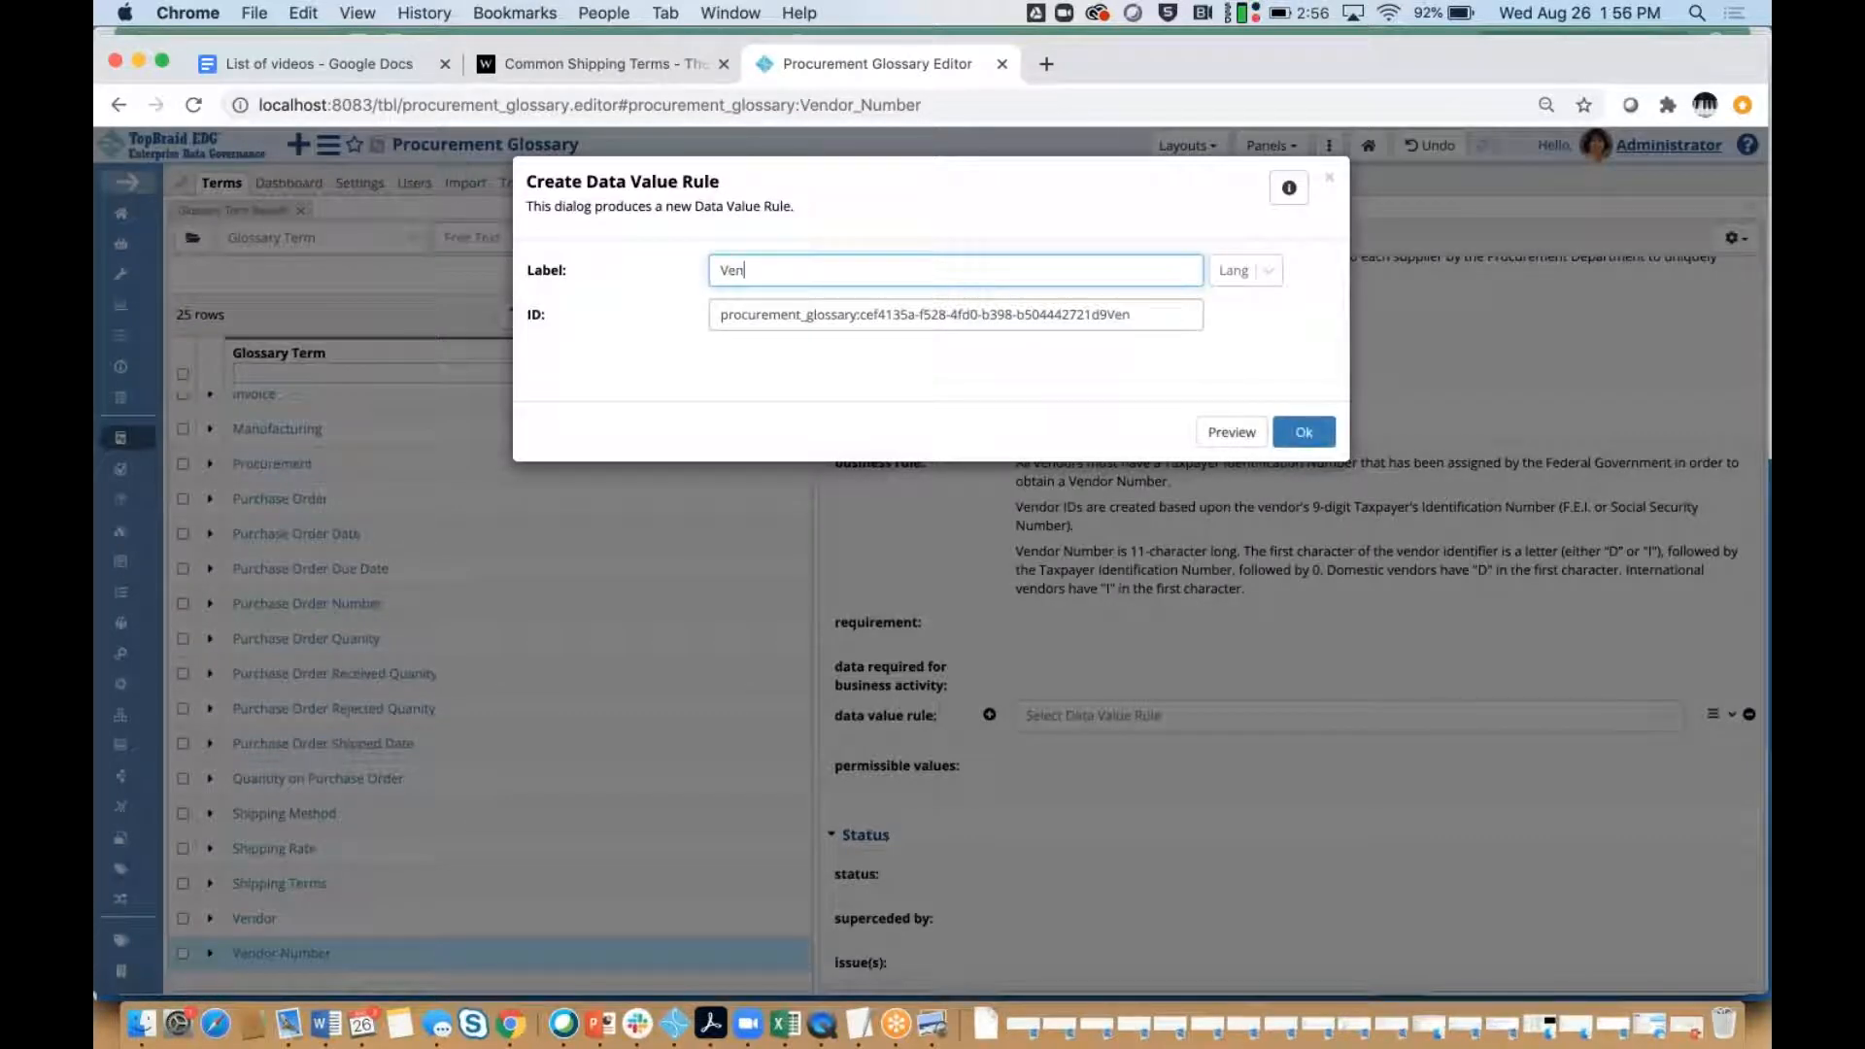
type("dor Num")
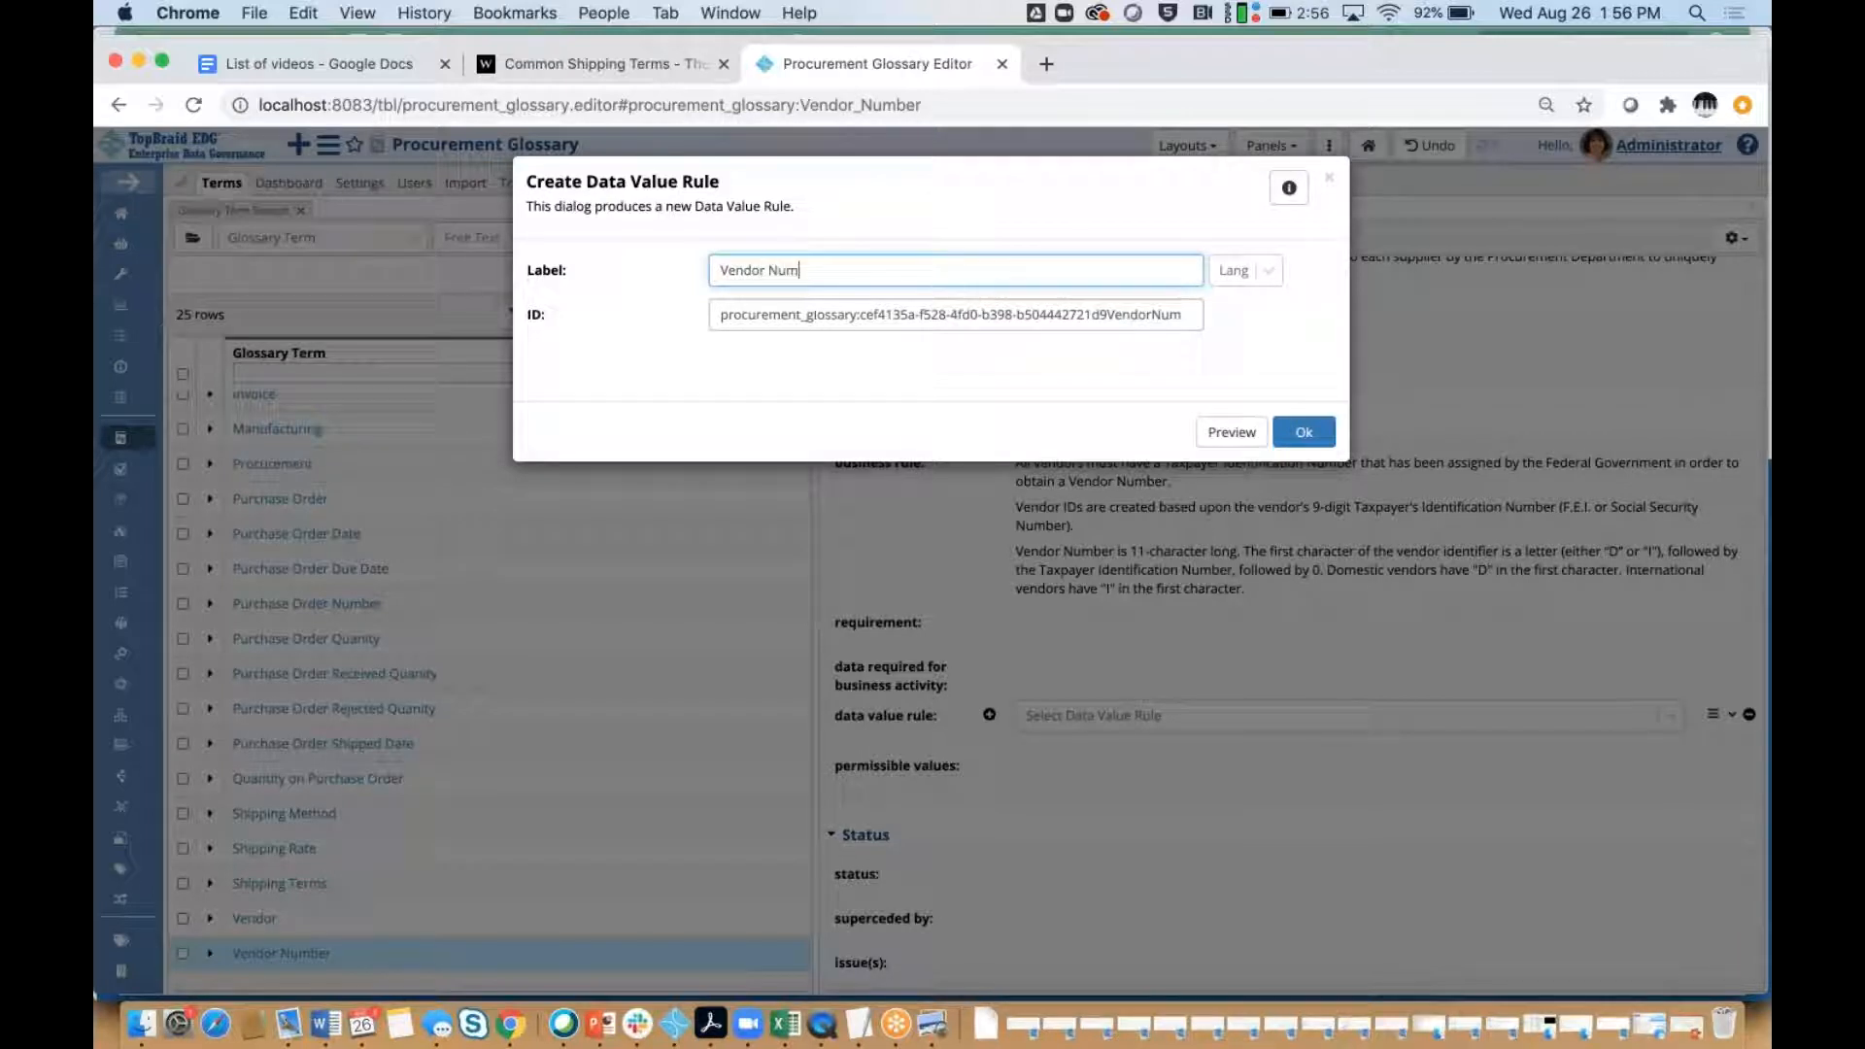
type("ber Data Rule")
left_click(1303, 432)
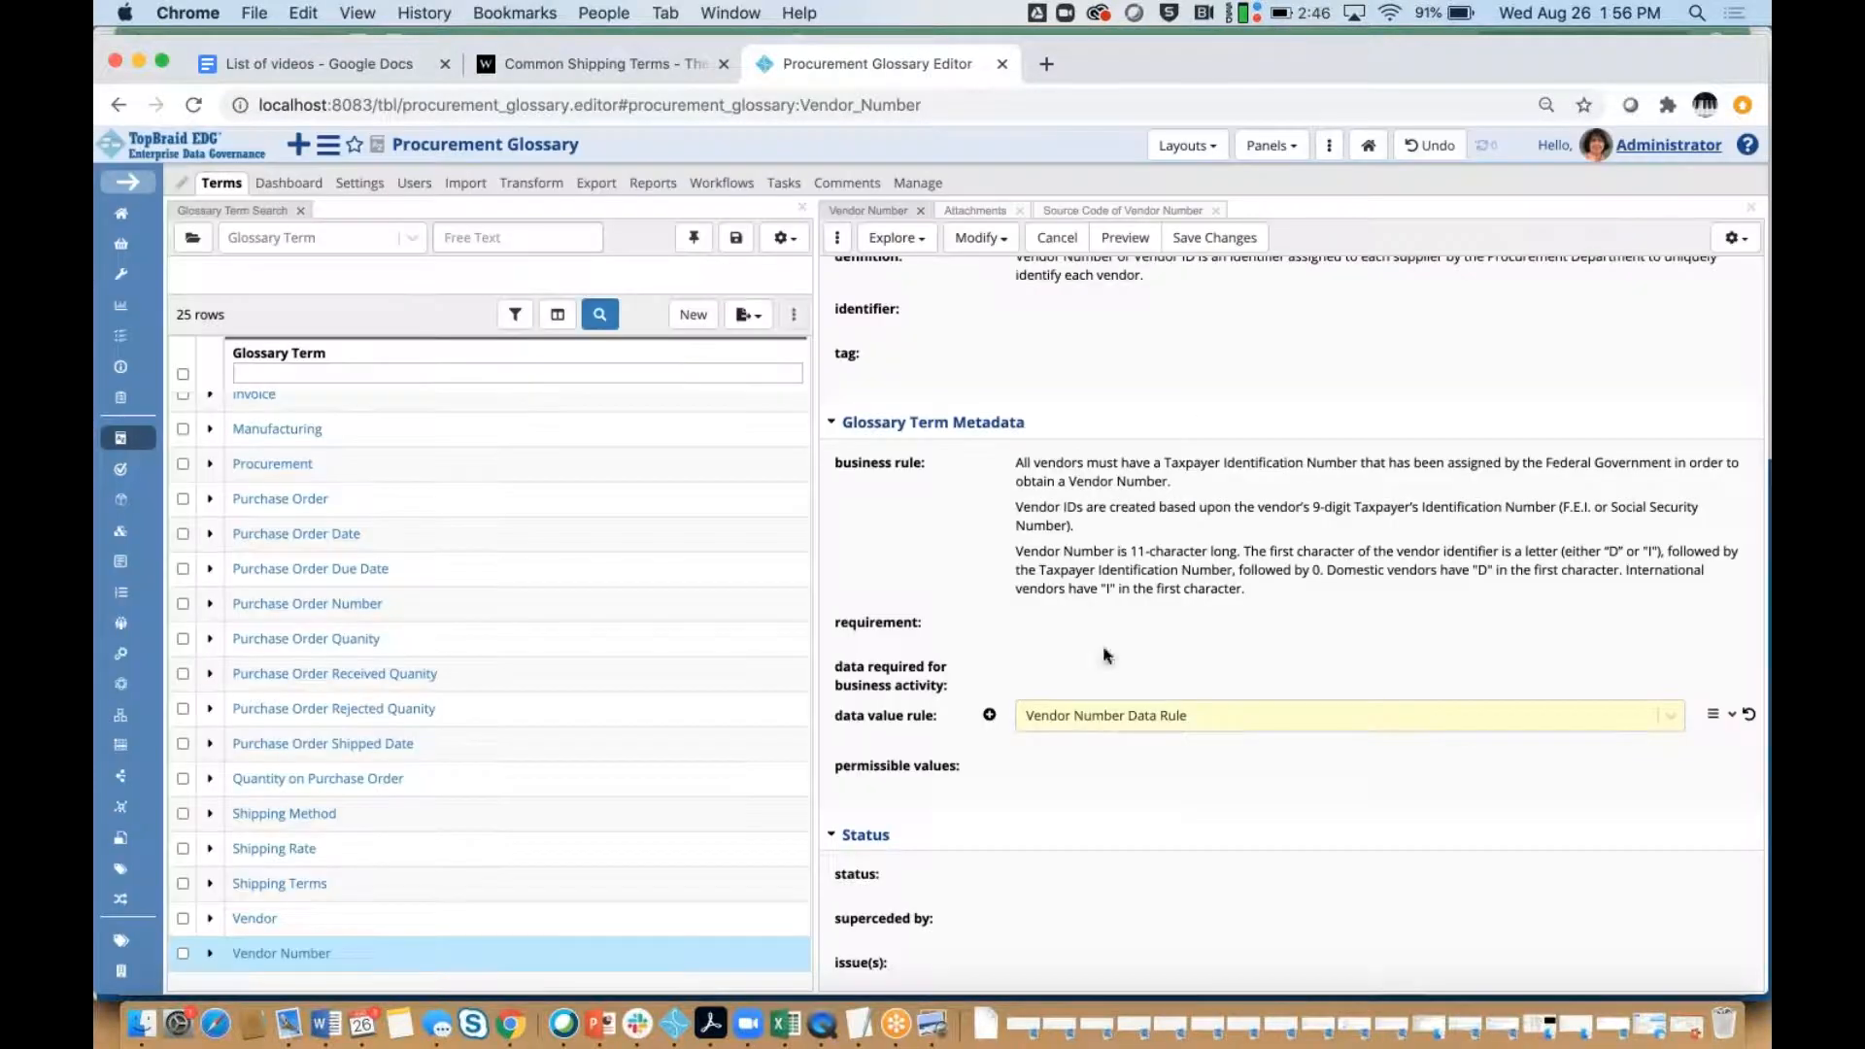
left_click(1211, 245)
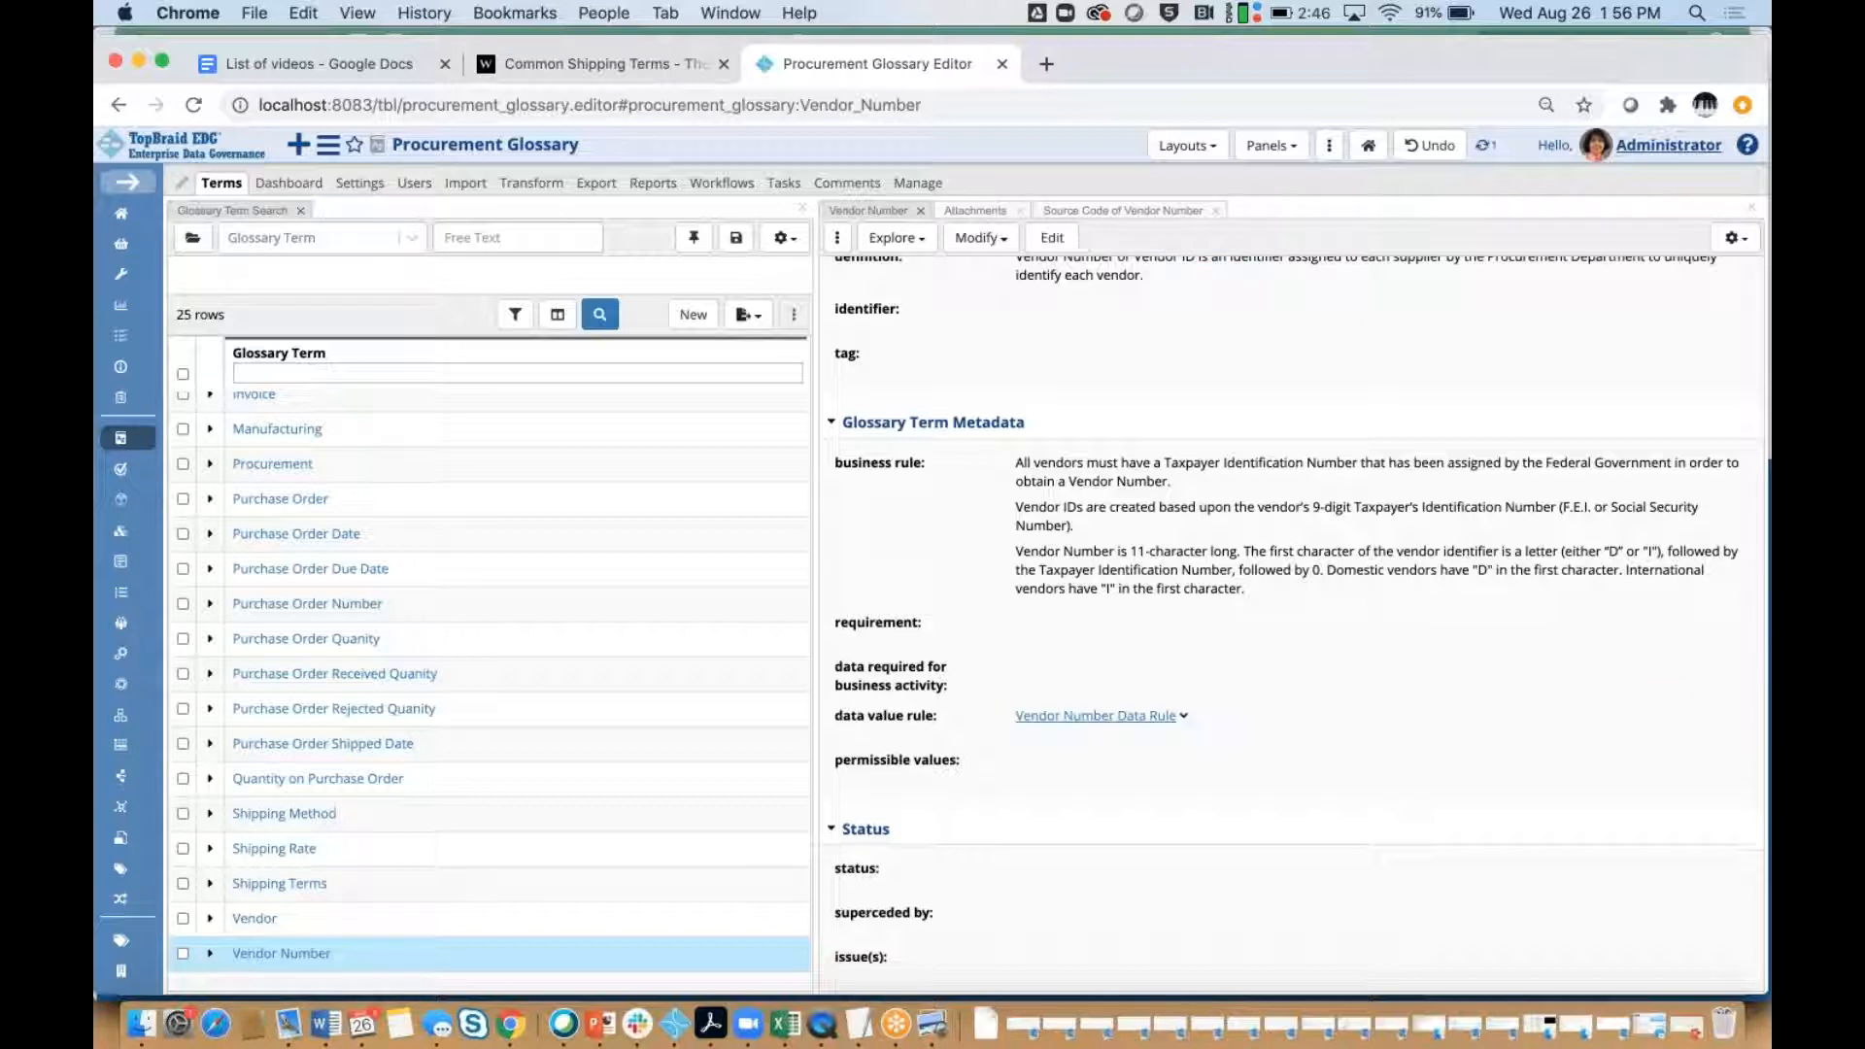
Open Vendor Number Data Rule and set both its minimum and maximum string length to 11.
left_click(1081, 716)
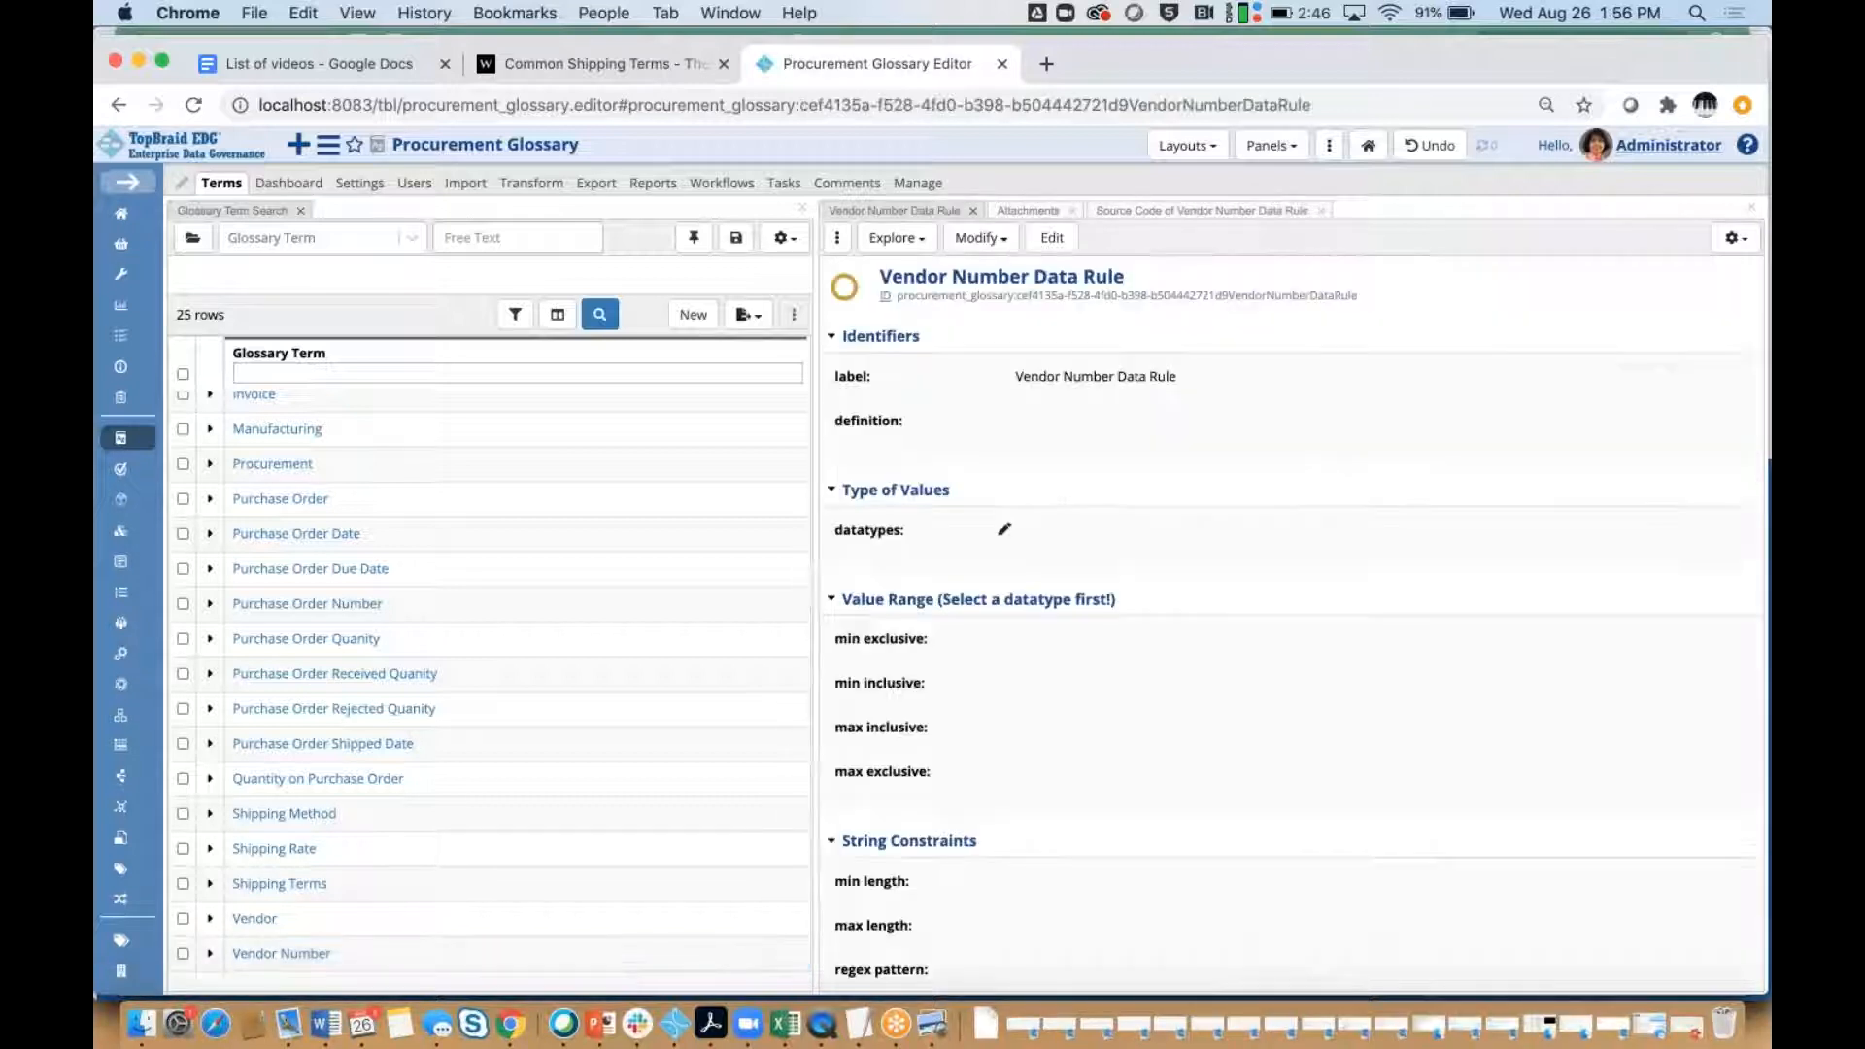
scroll(1297, 622, "down", 2)
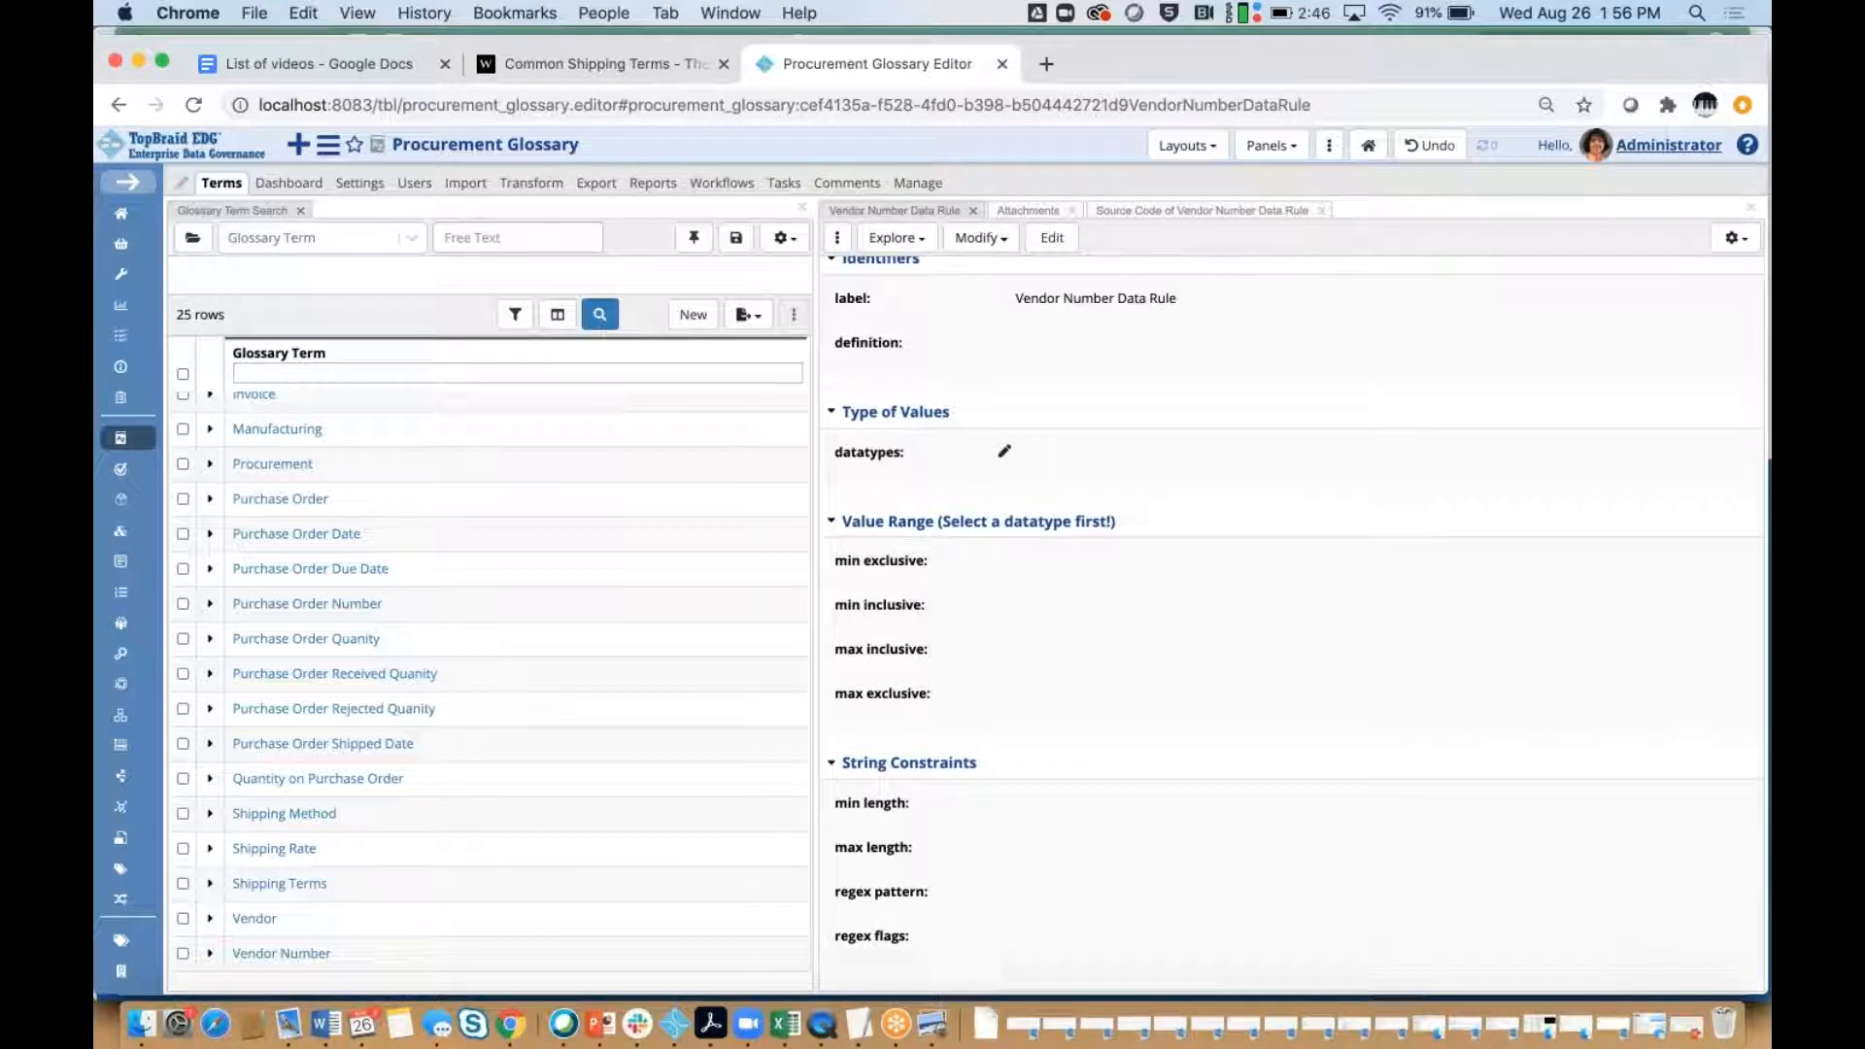
left_click(953, 810)
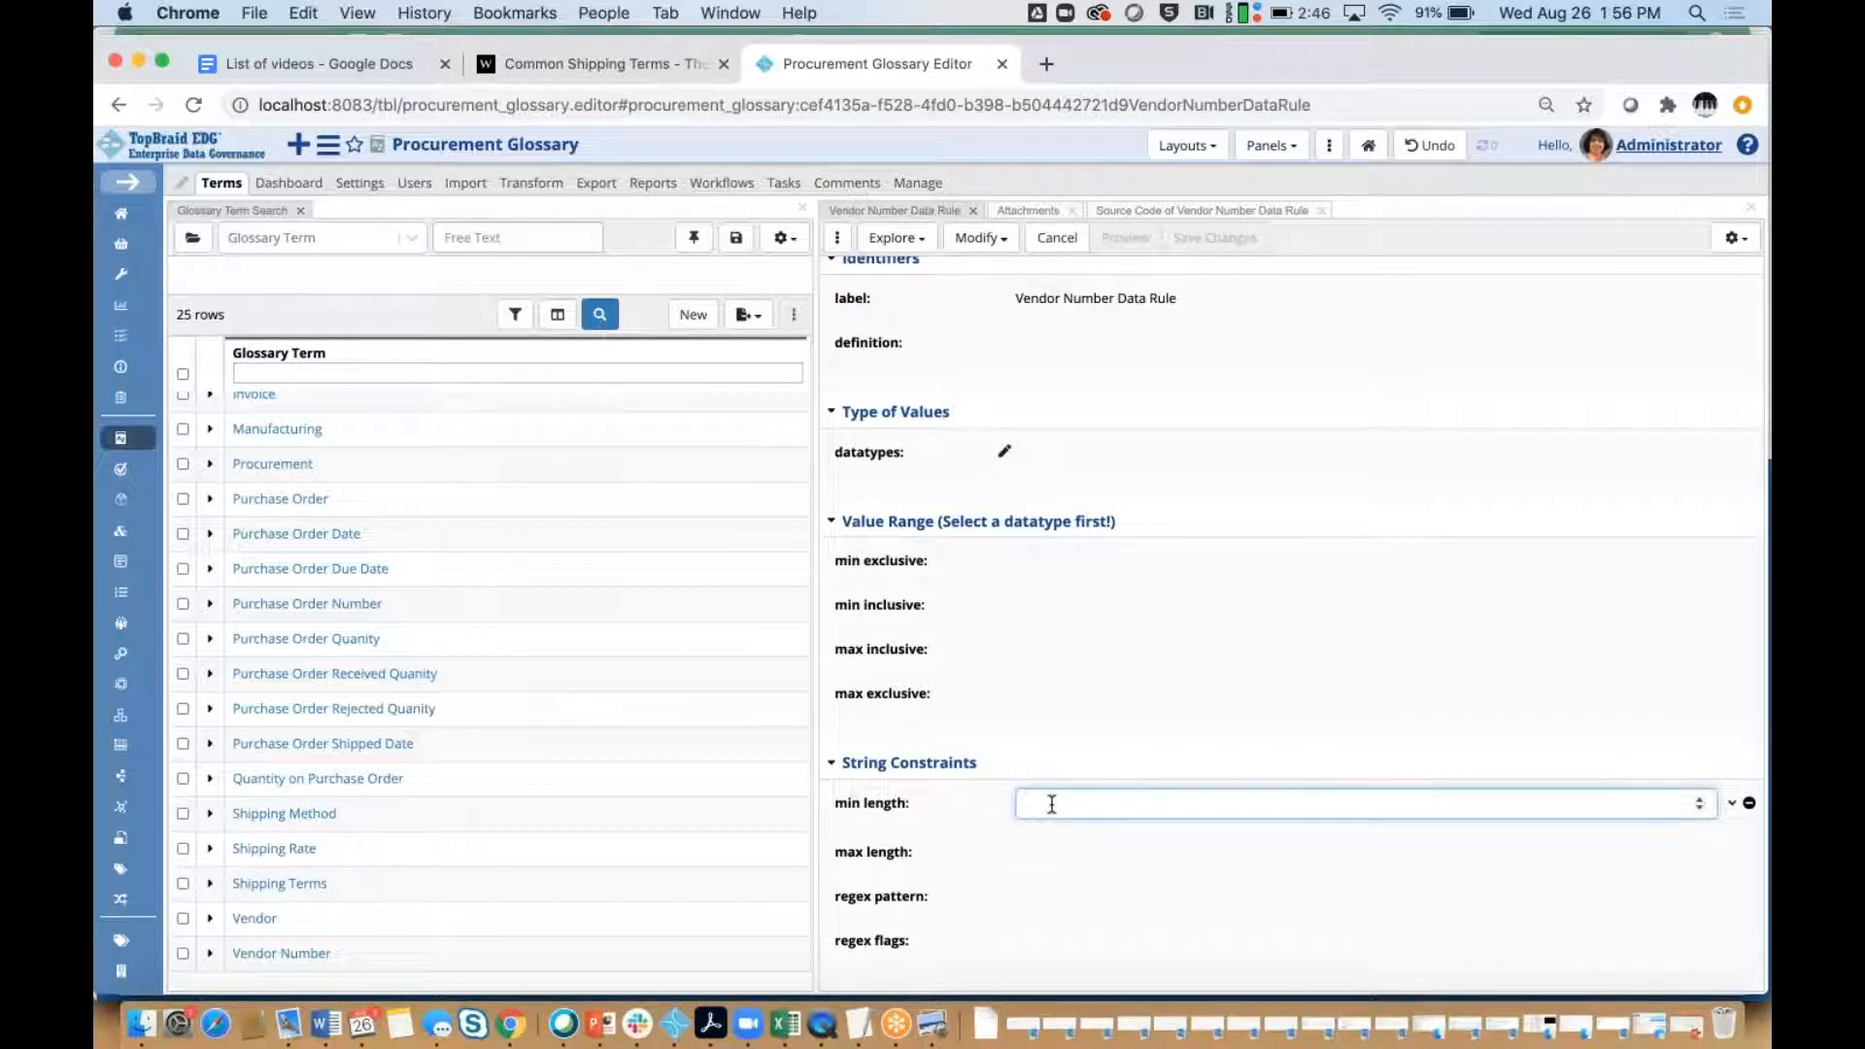
type("11")
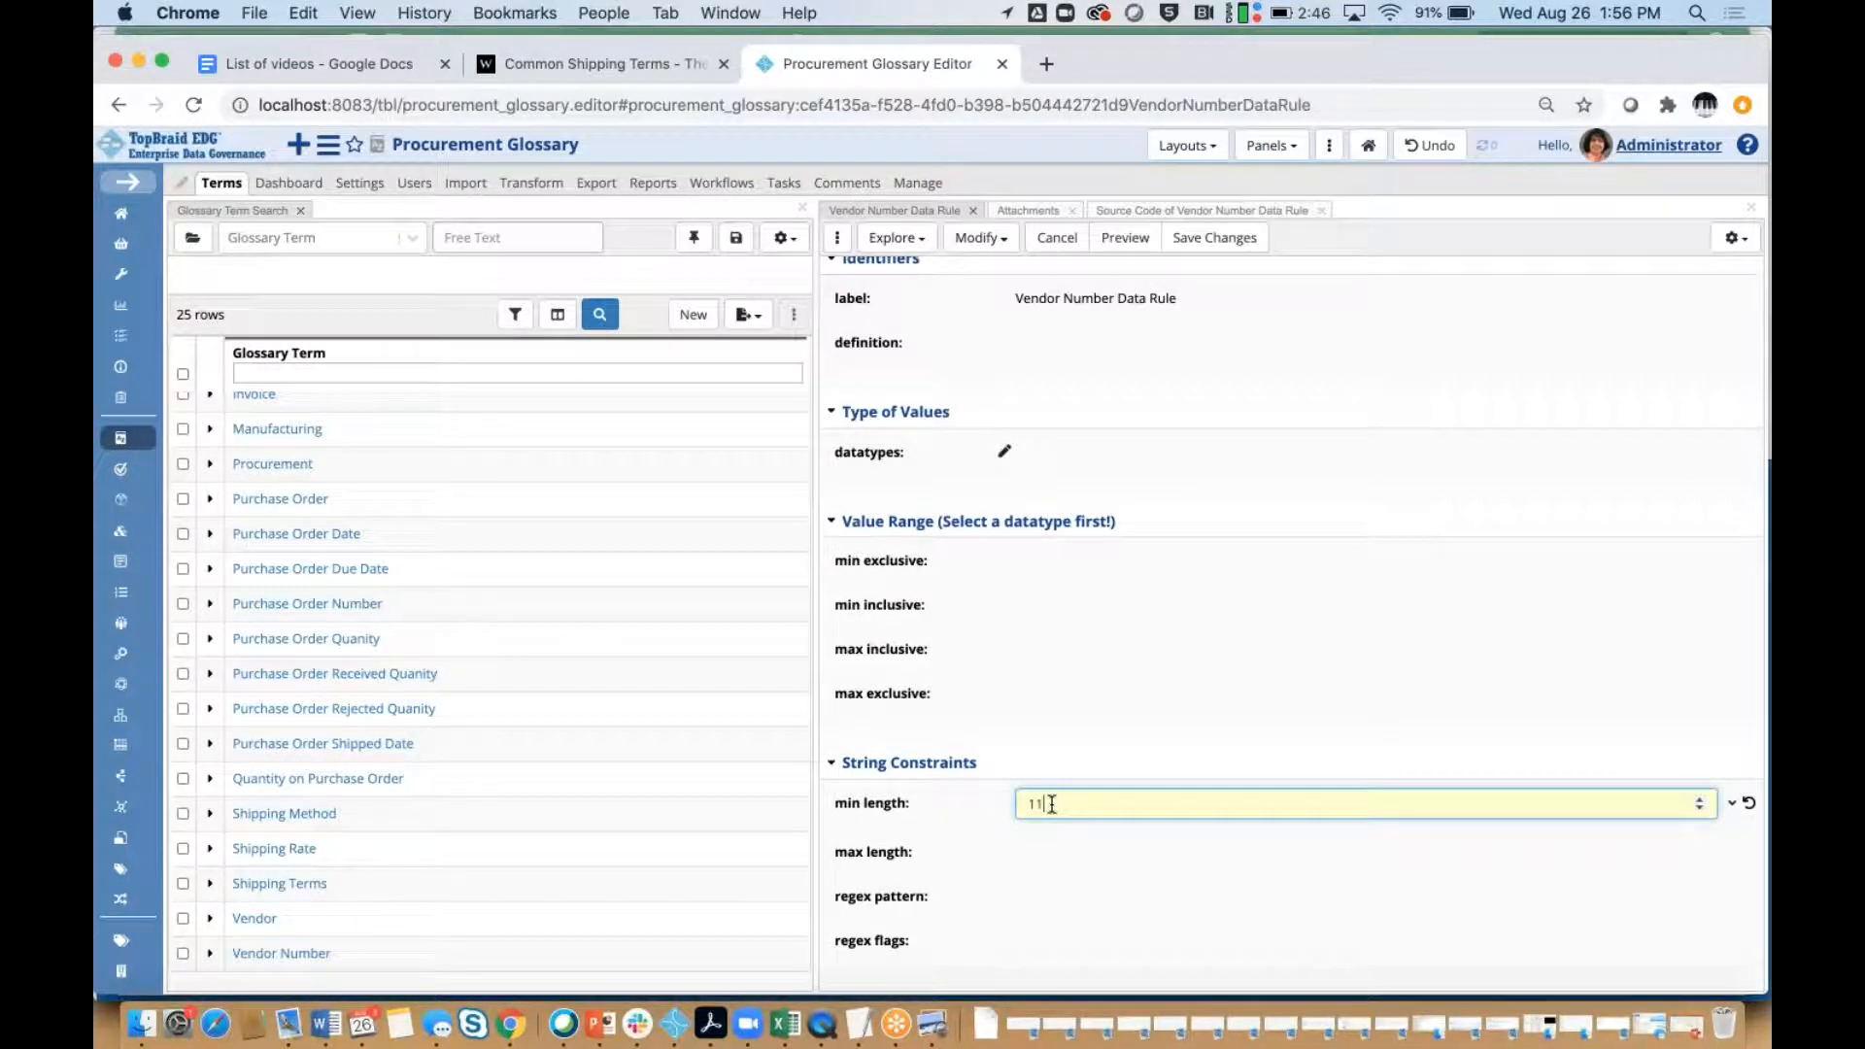
left_click(982, 855)
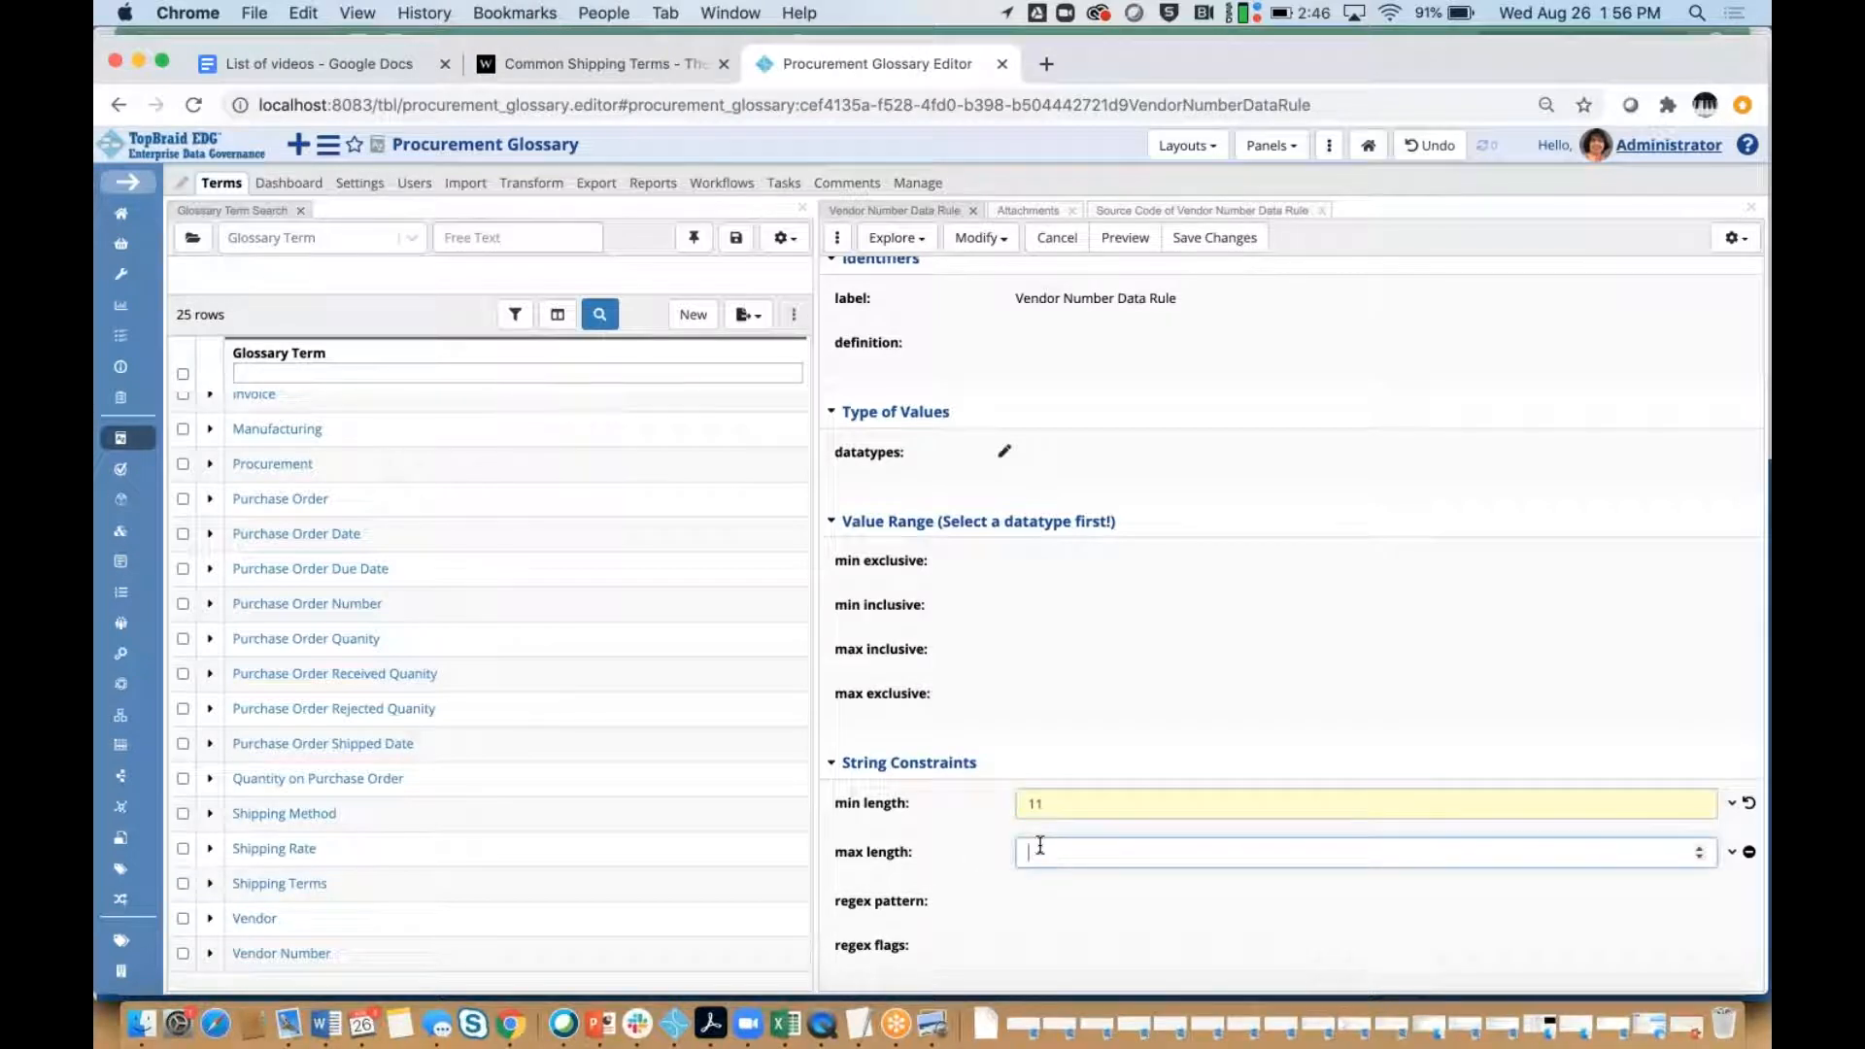
type("11")
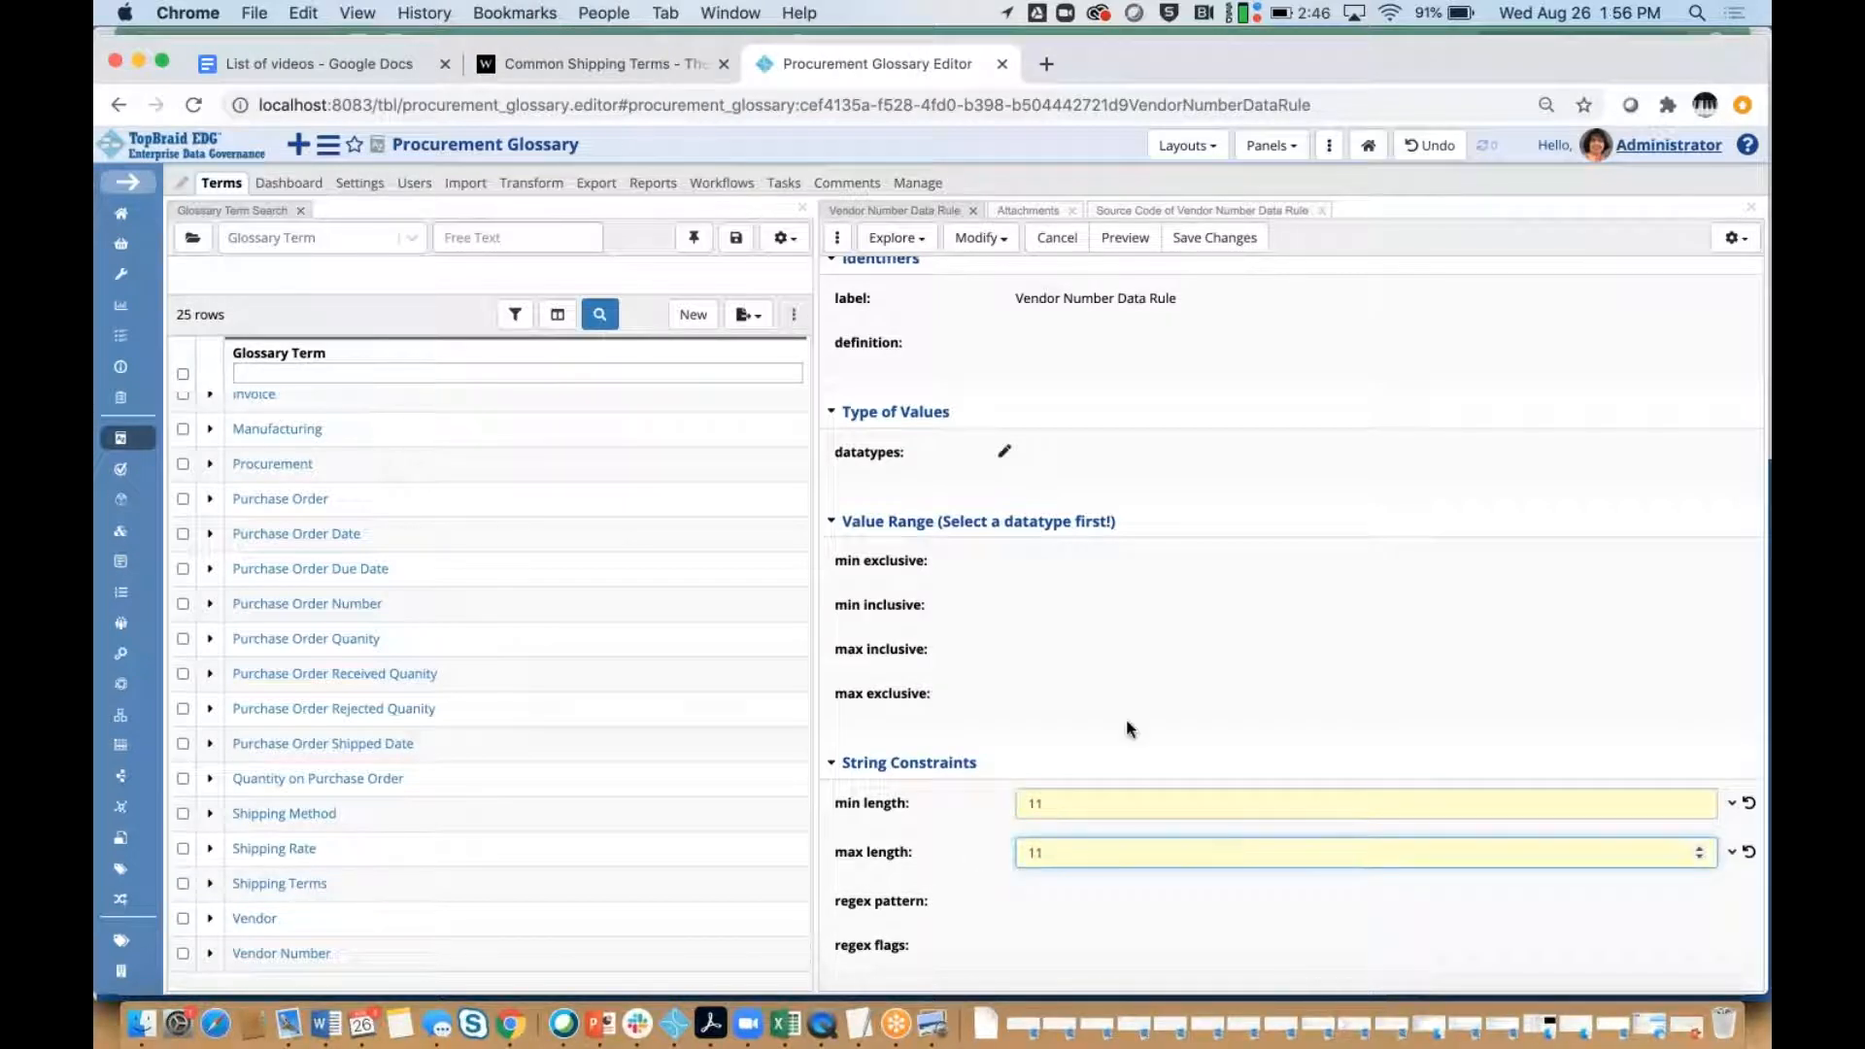
Set the regex pattern of Vendor Number Data Rule to [D|I][0-9]{9}0 and save the rule's changes.
scroll(1127, 729, "down", 1)
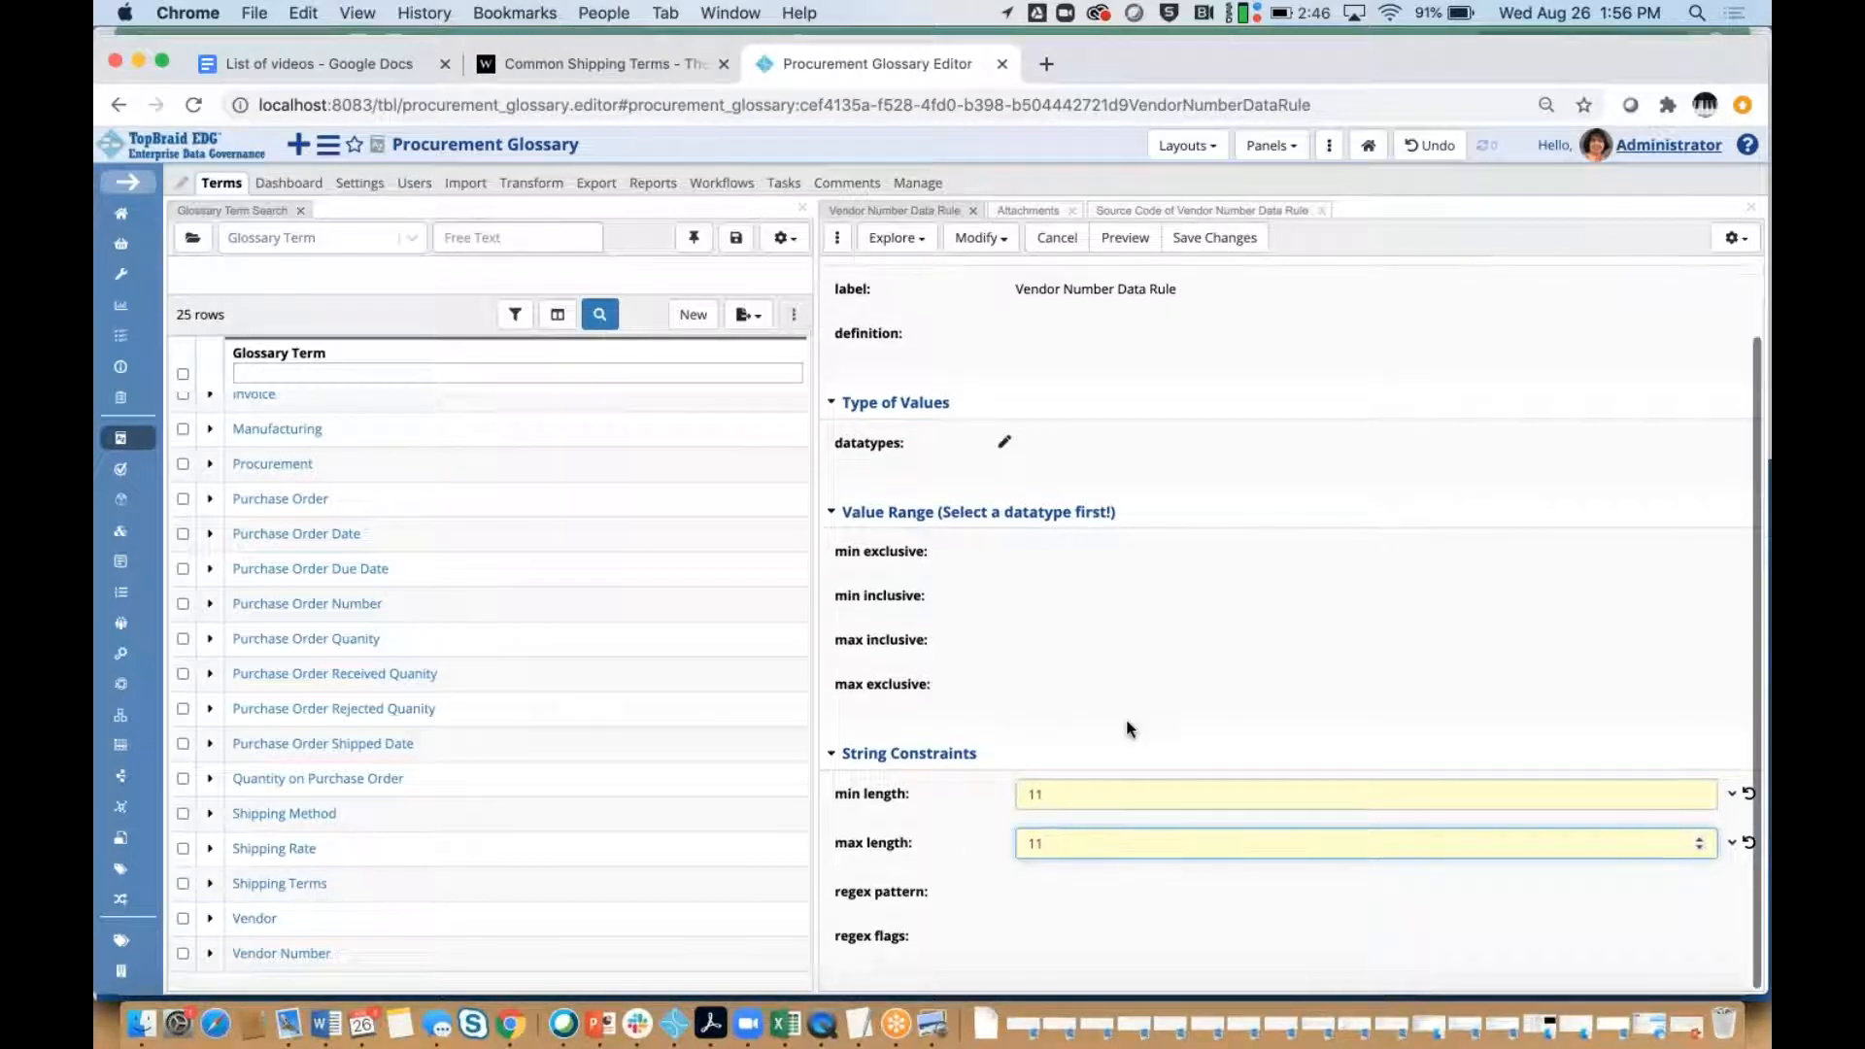
left_click(962, 902)
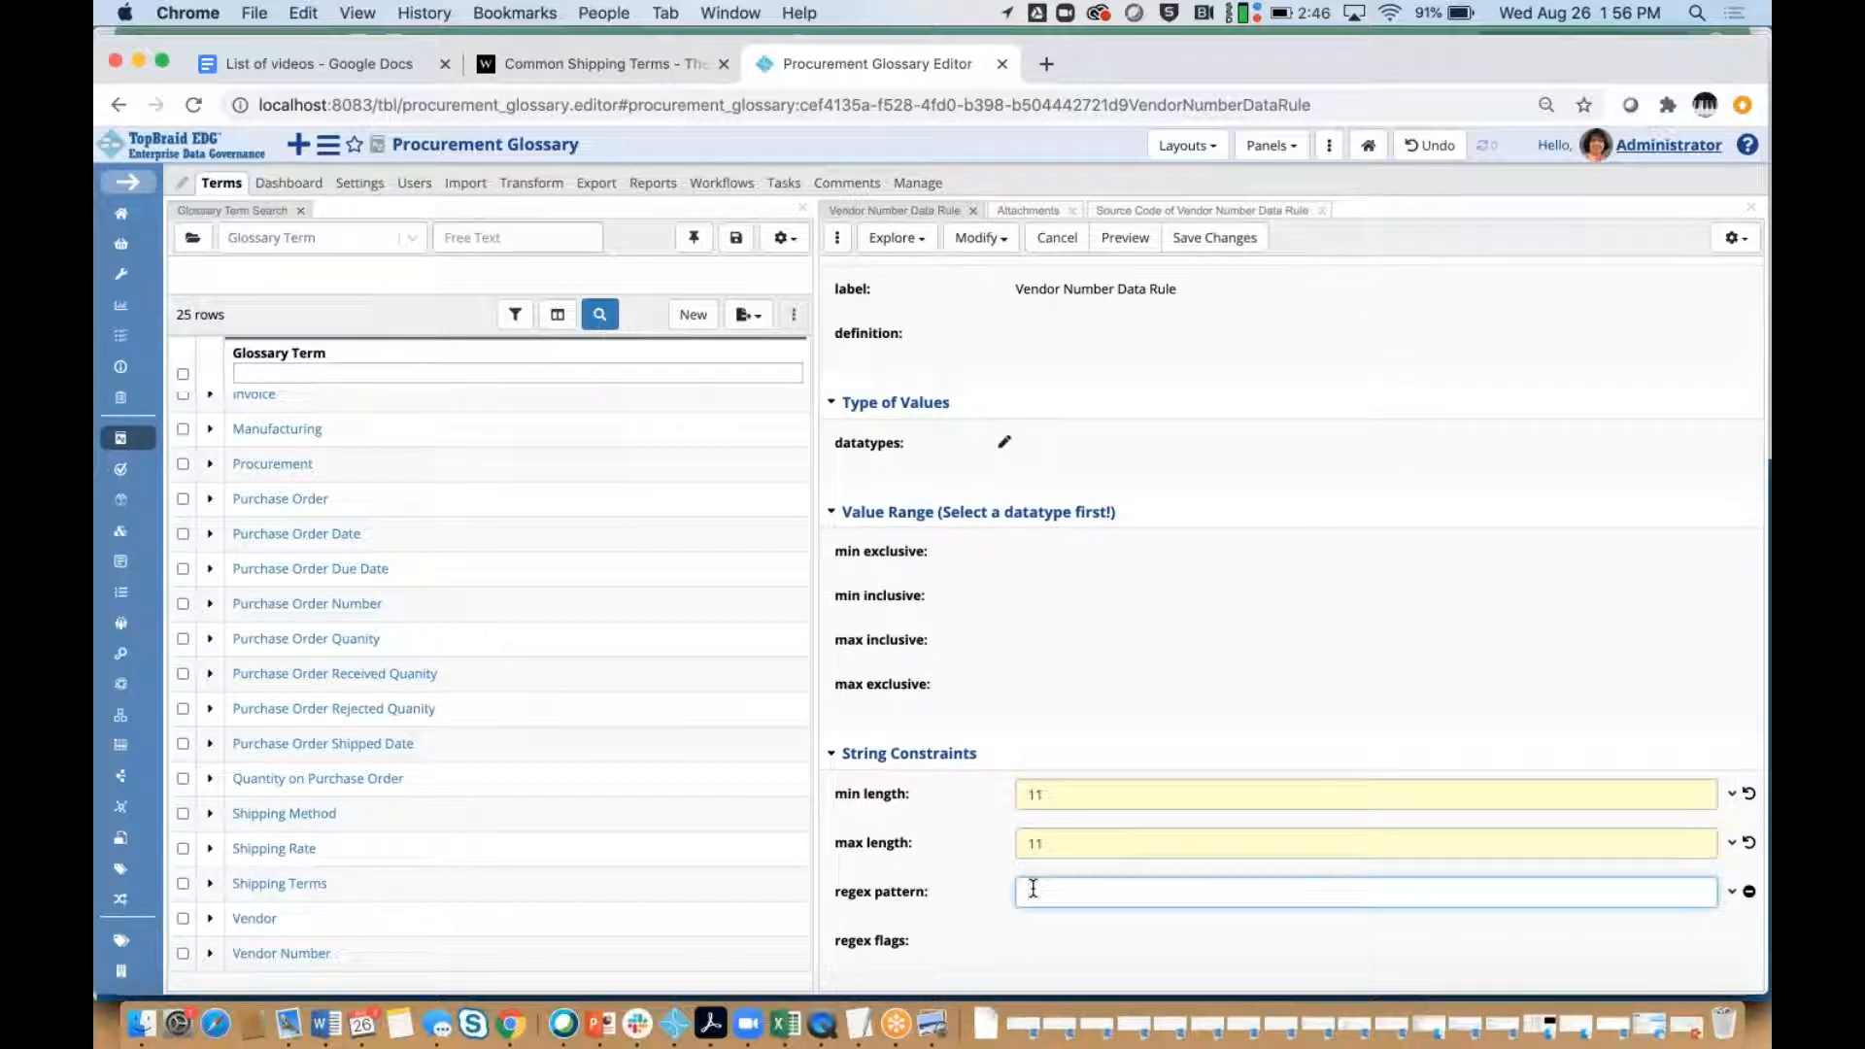
type("[D|I][0-9]{10}")
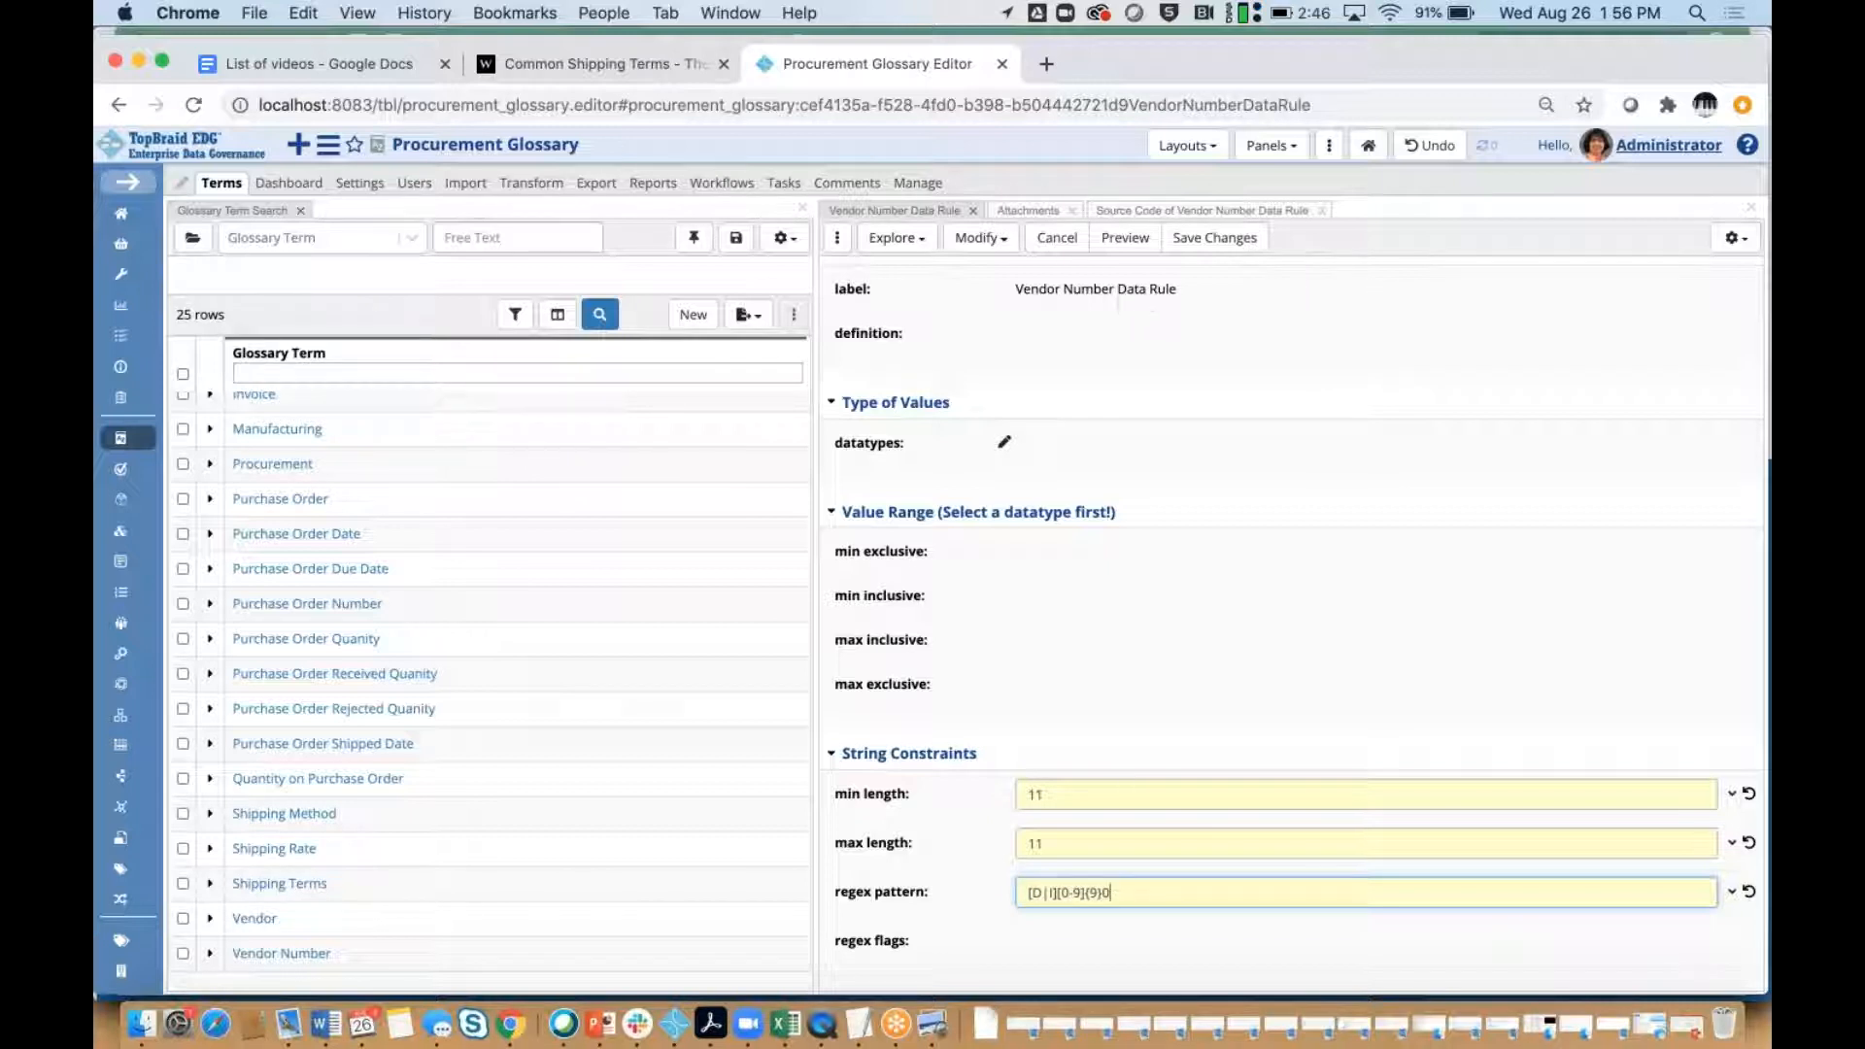
left_click(1215, 238)
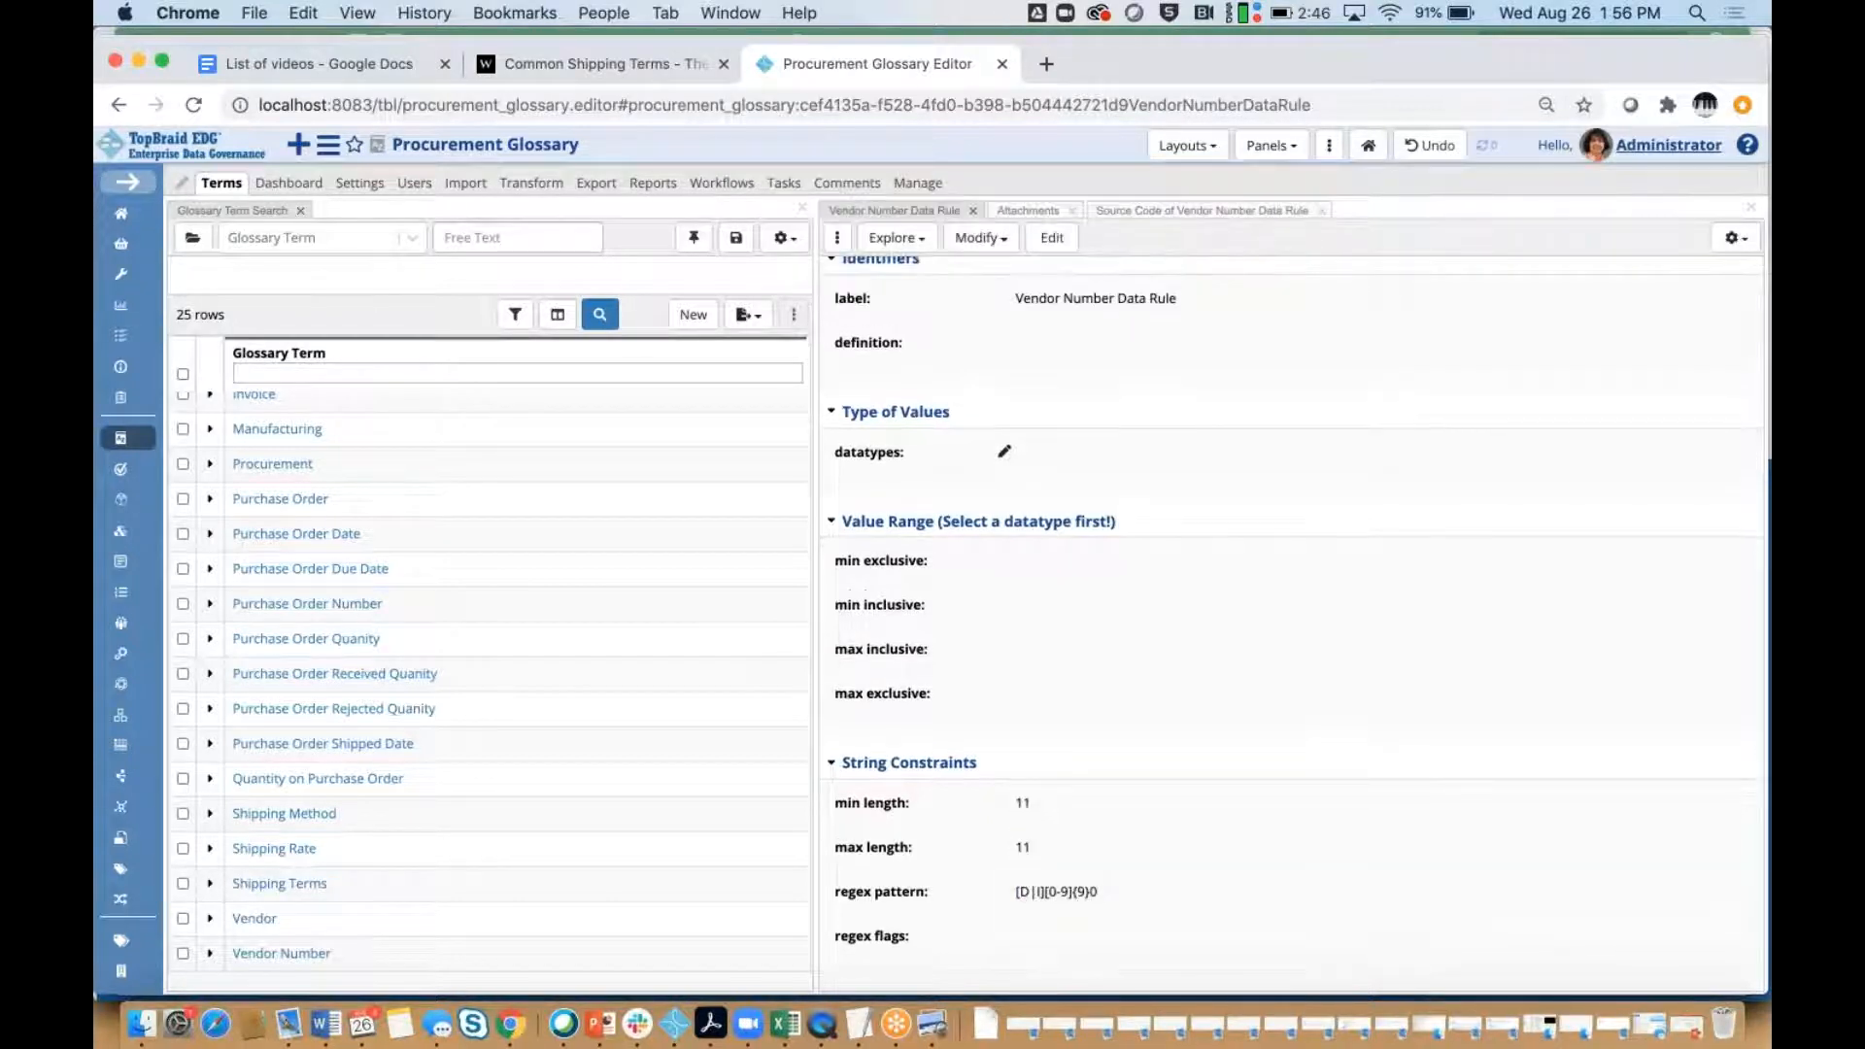
scroll(509, 765, "down", 1)
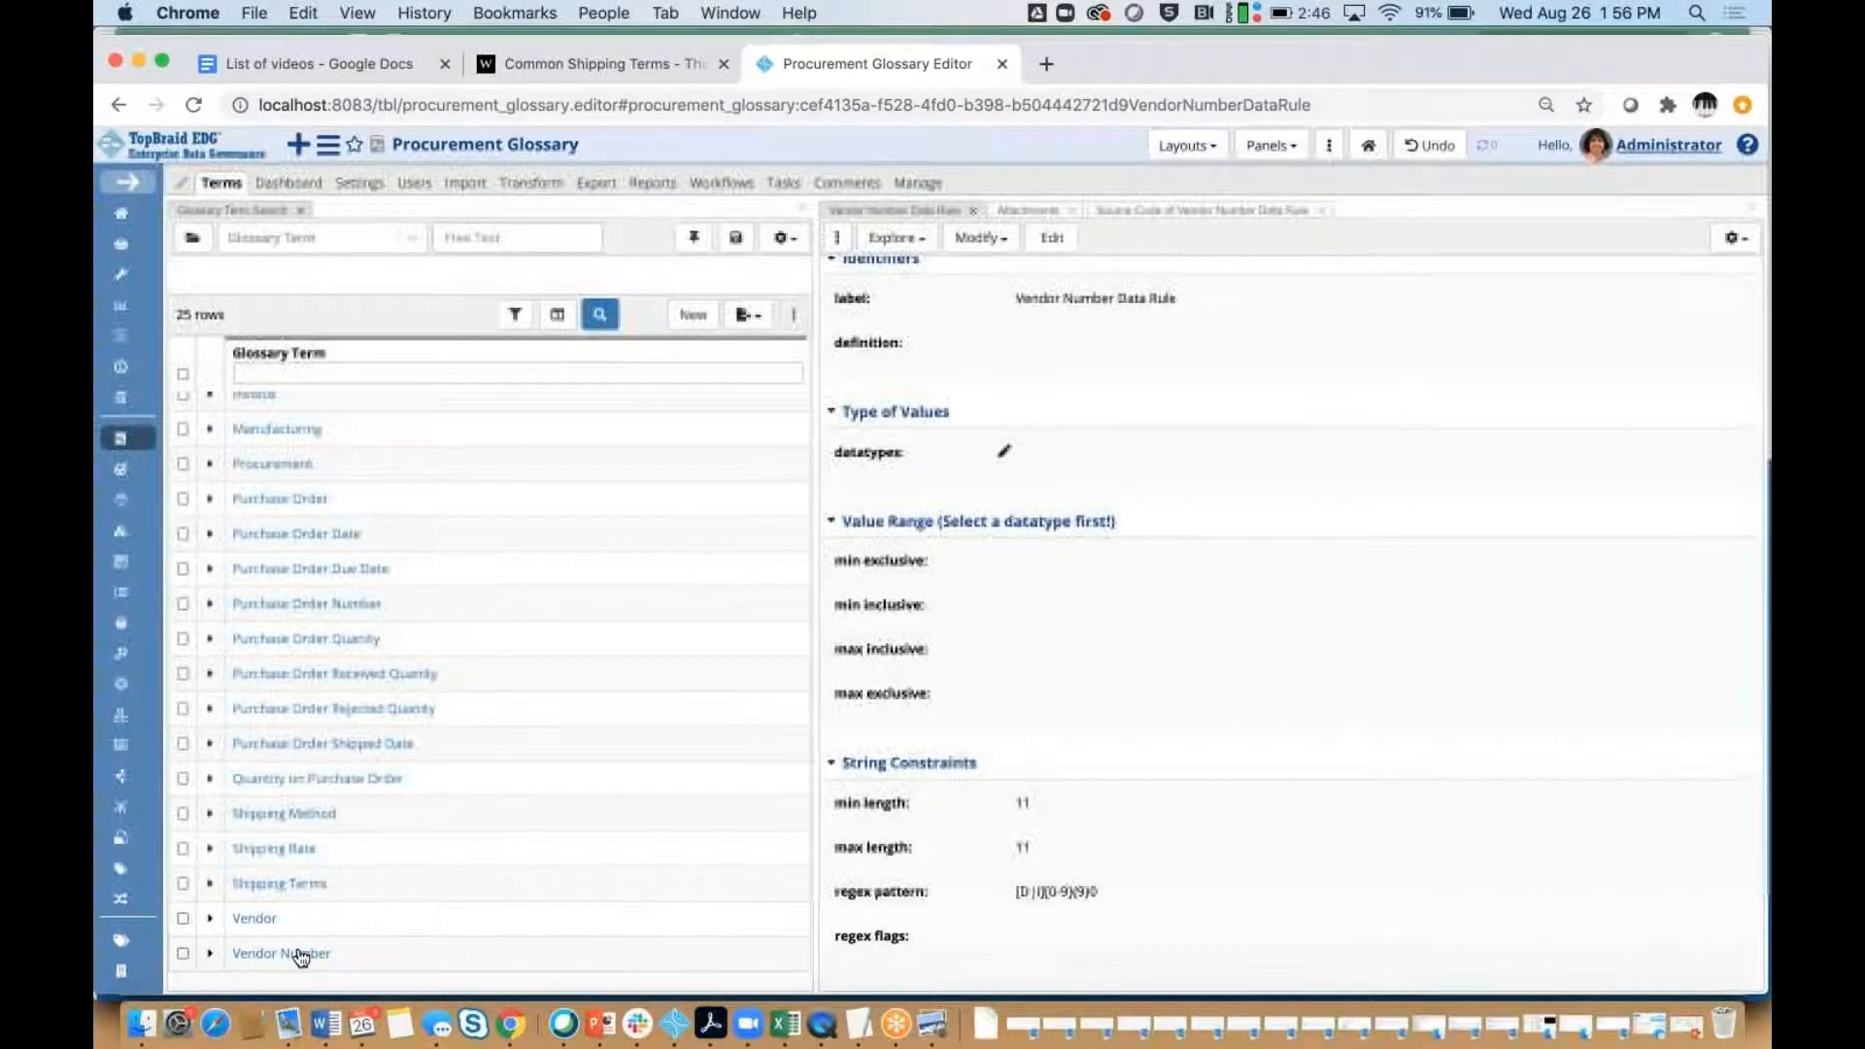
Open the Vendor Number term and set Accounting as a business activity that requires its data.
left_click(298, 955)
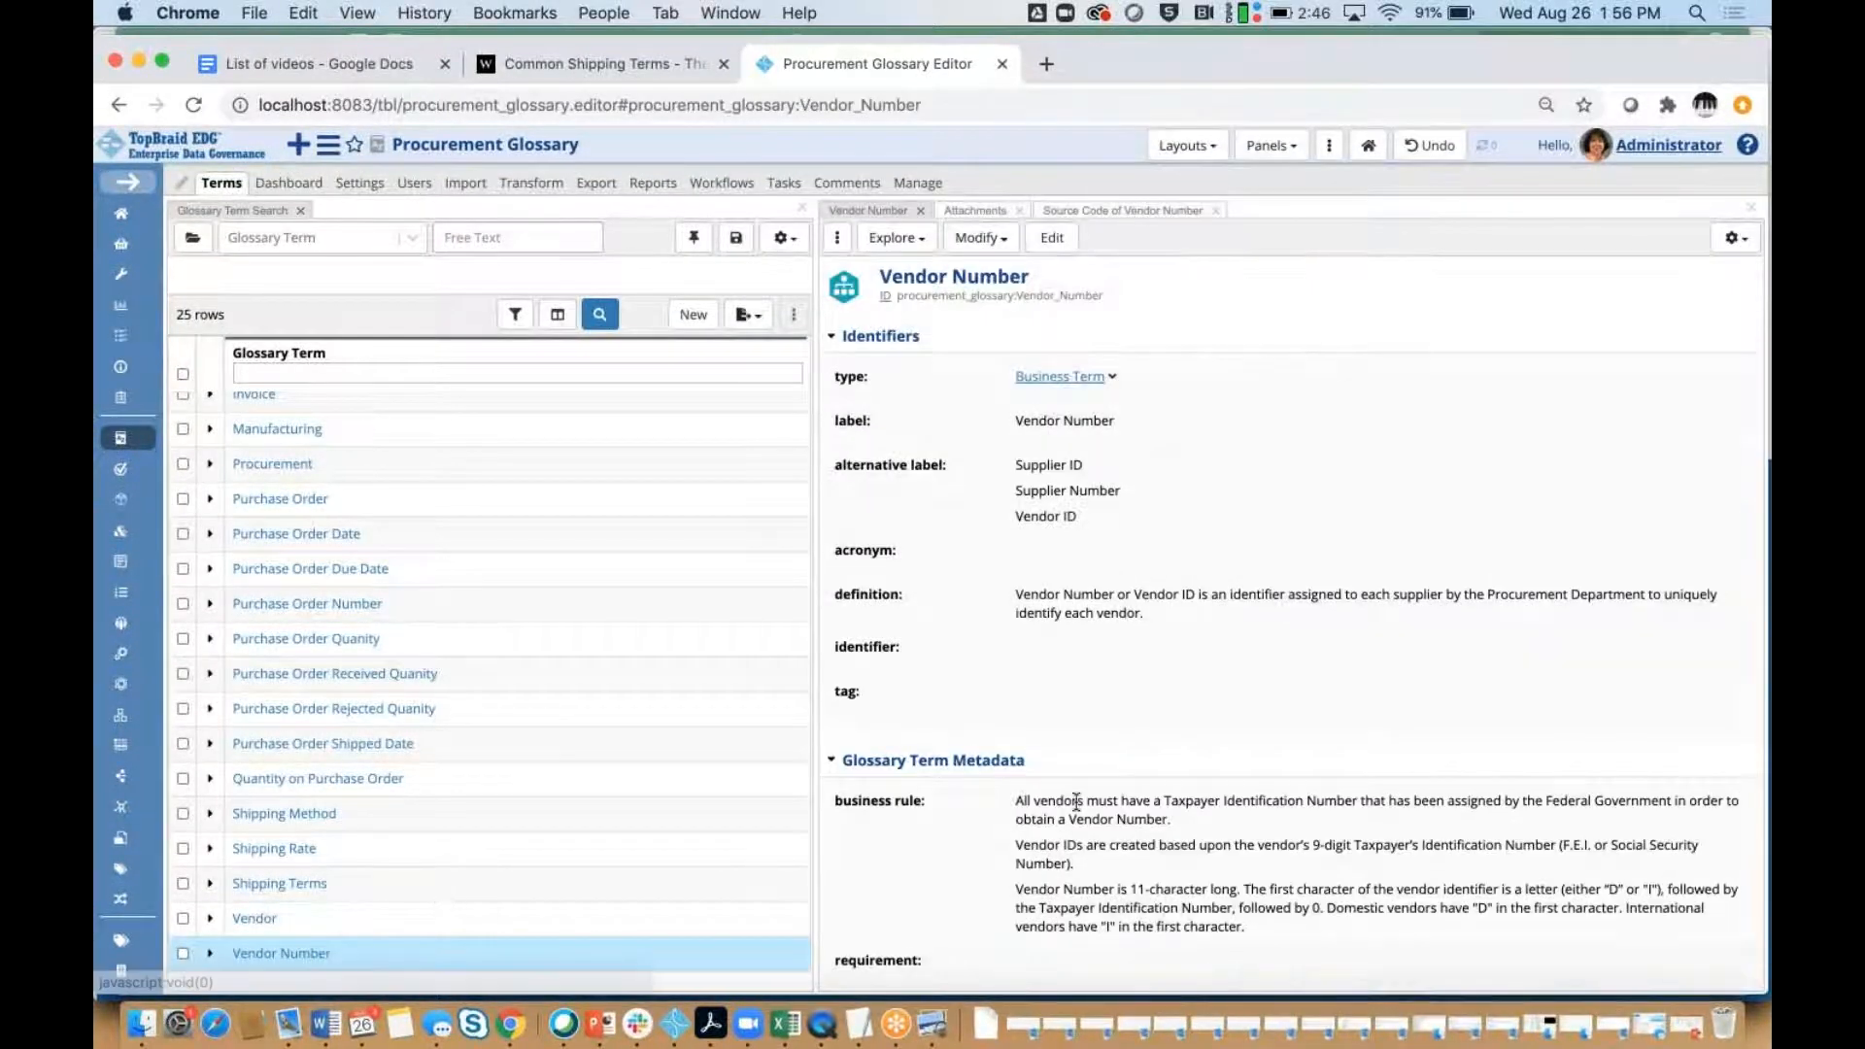
scroll(1074, 802, "down", 5)
scroll(1292, 623, "up", 1)
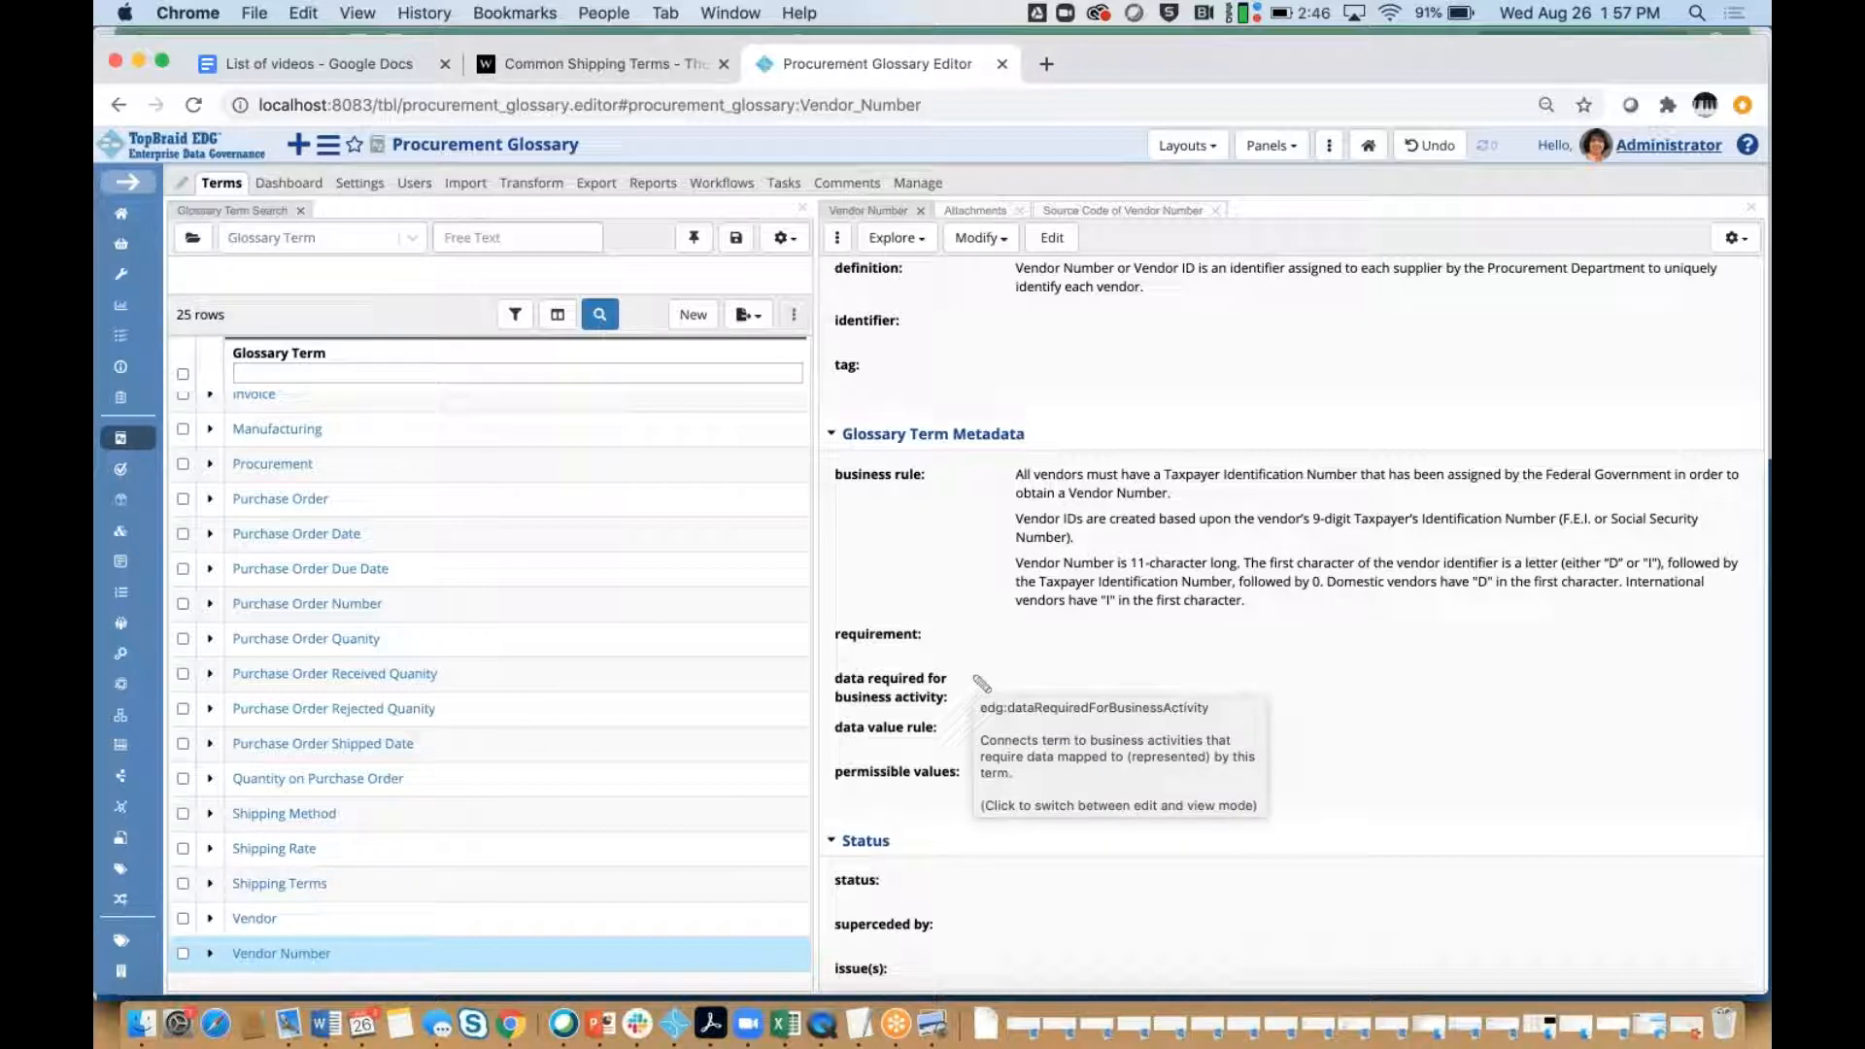
left_click(983, 685)
left_click(1077, 680)
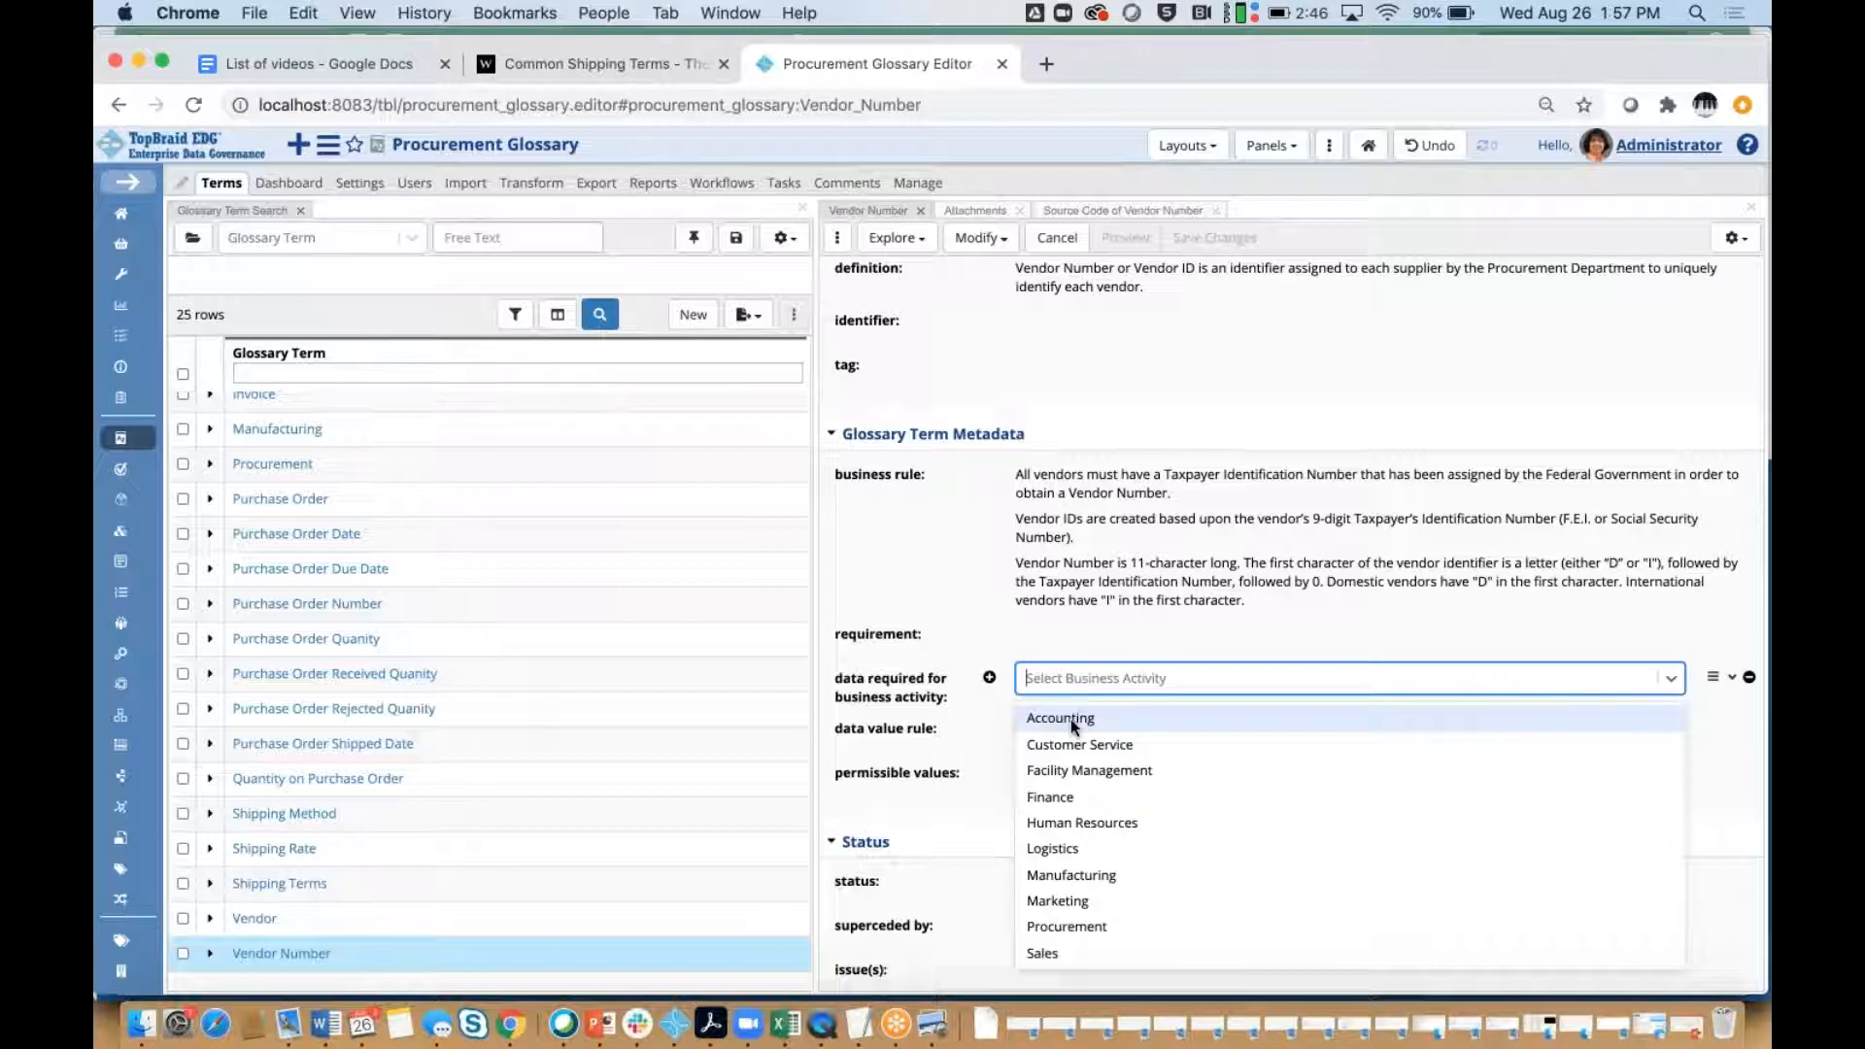
left_click(1071, 719)
Add Procurement as a second business activity requiring Vendor Number data and save the term.
left_click(988, 680)
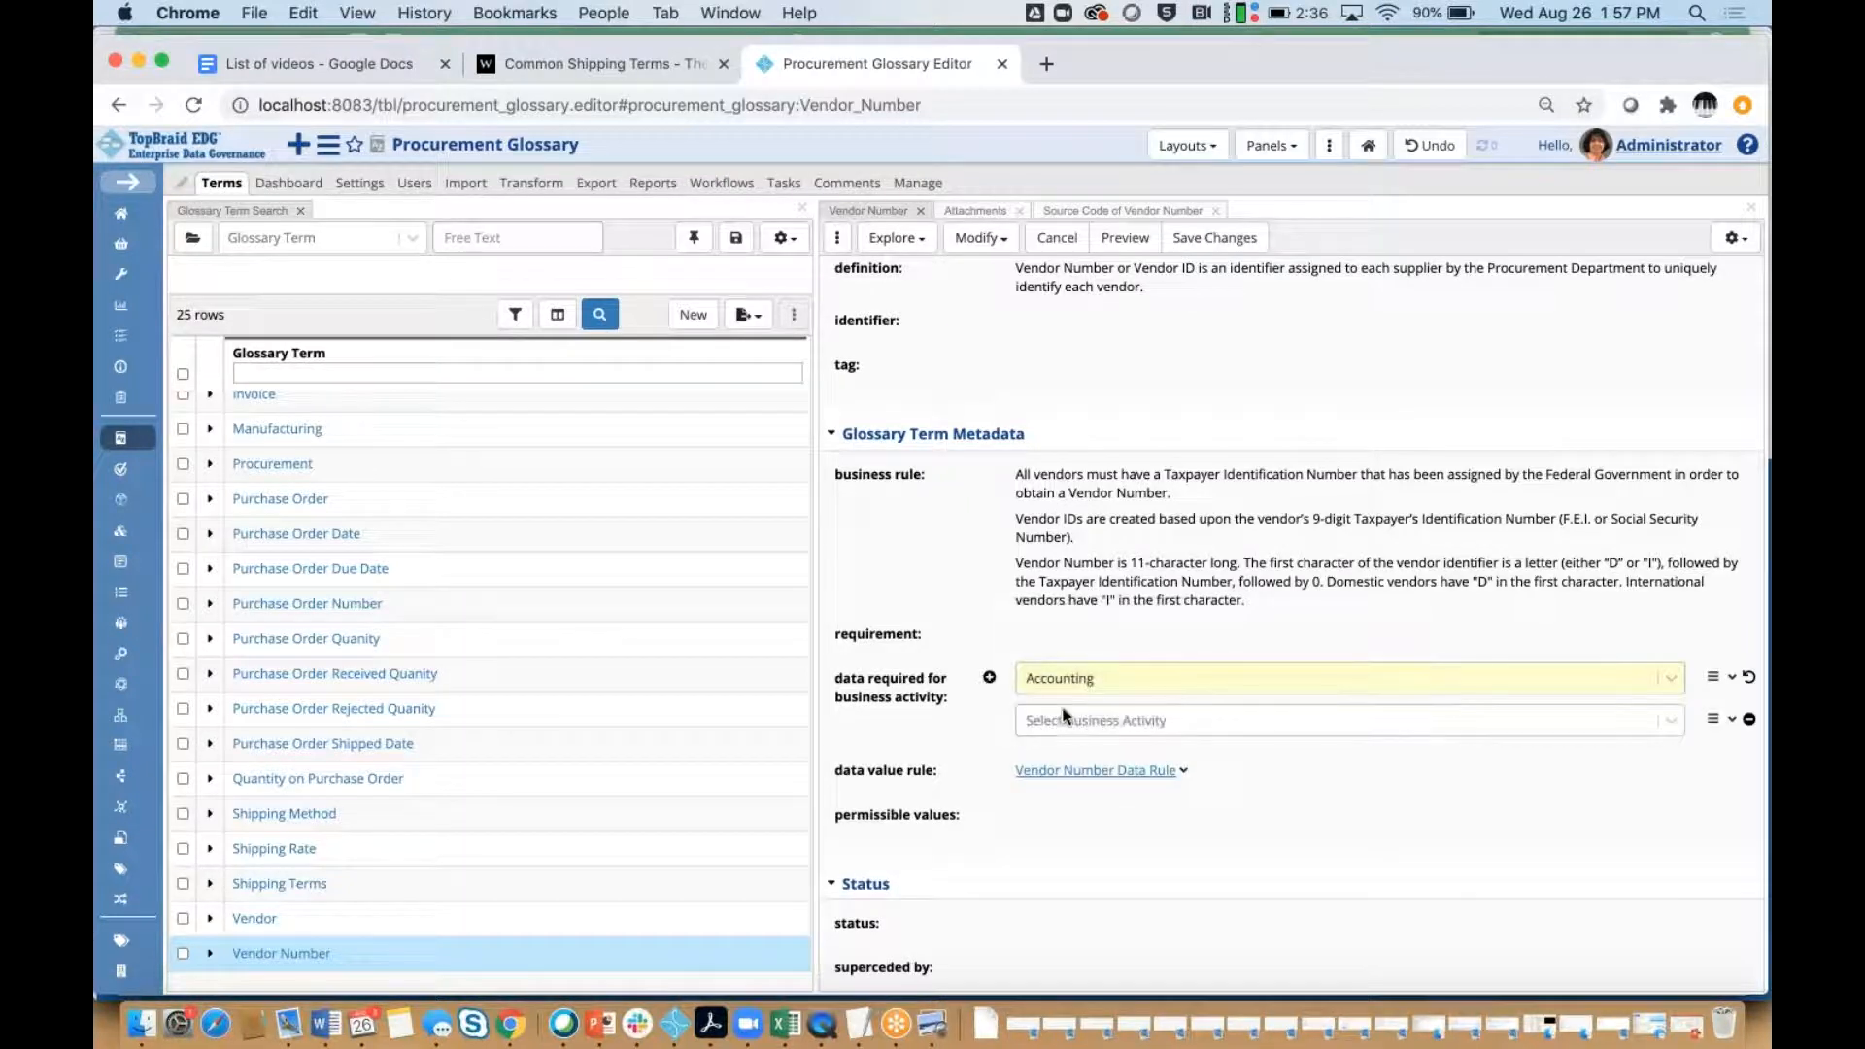
left_click(1071, 721)
type("pr")
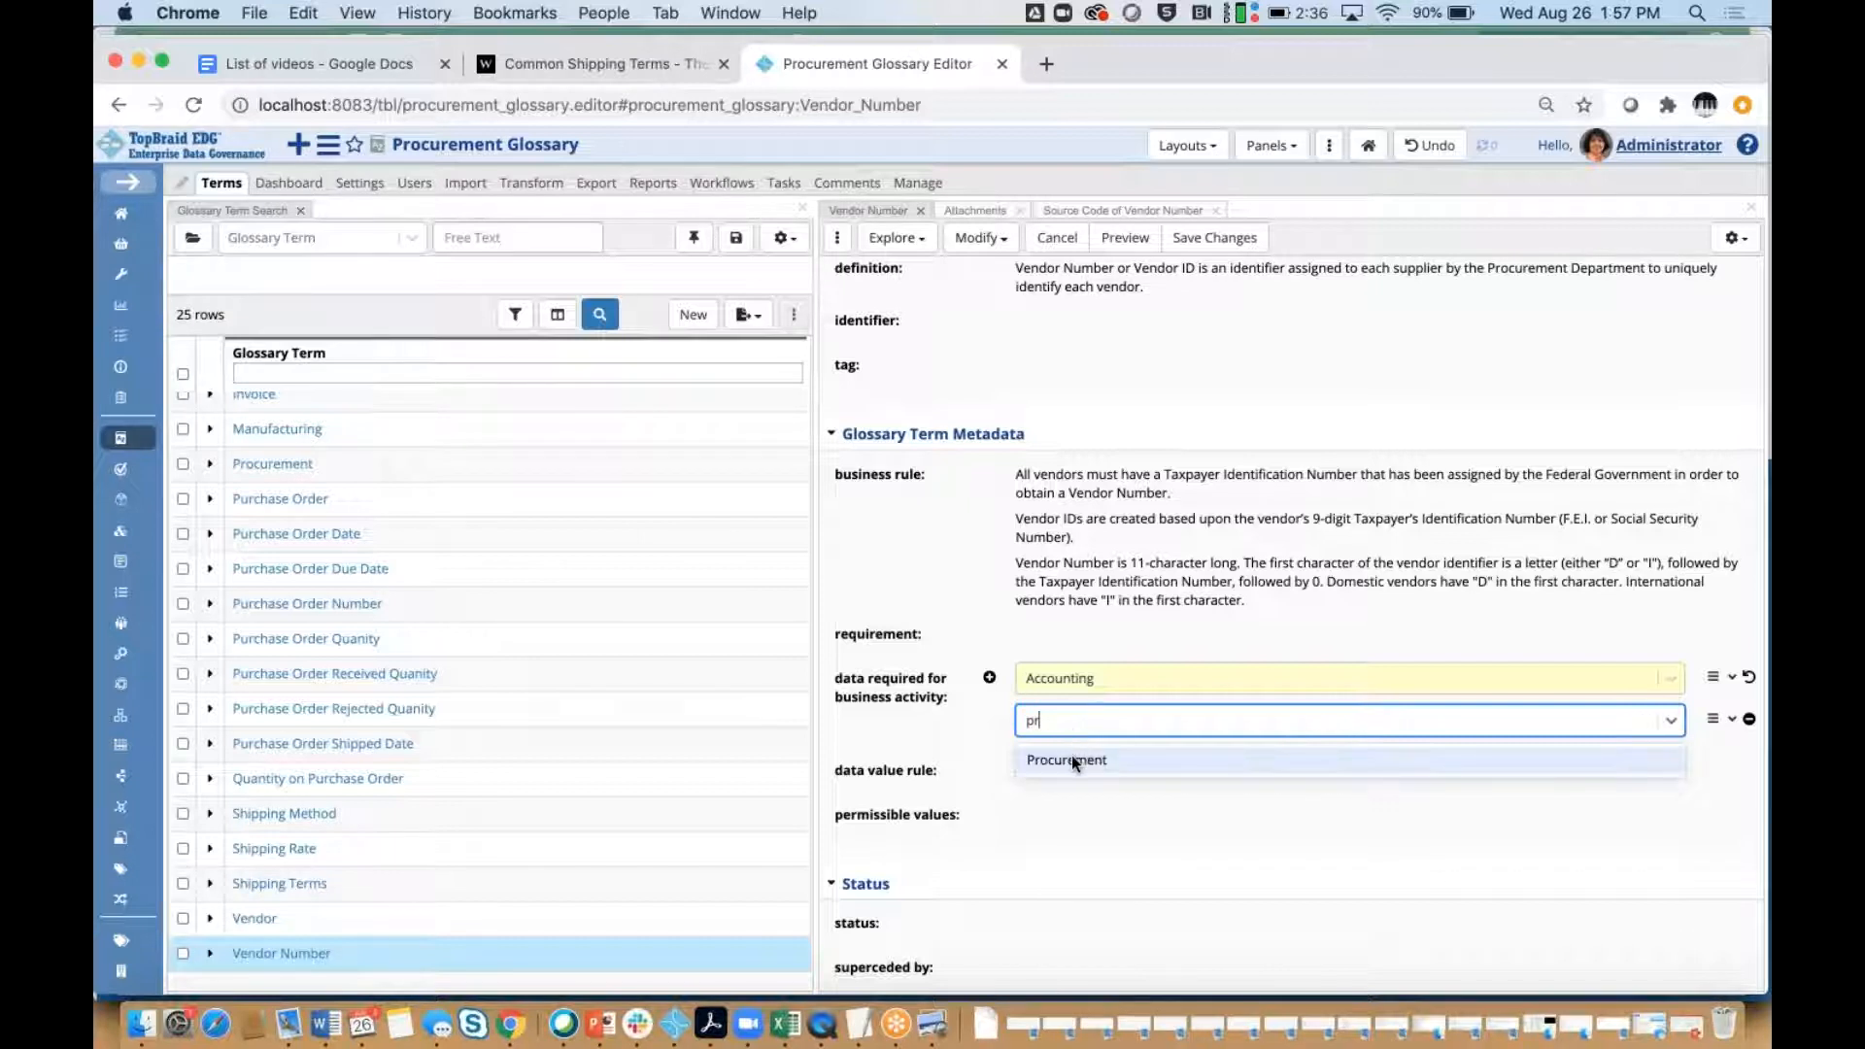
left_click(1071, 760)
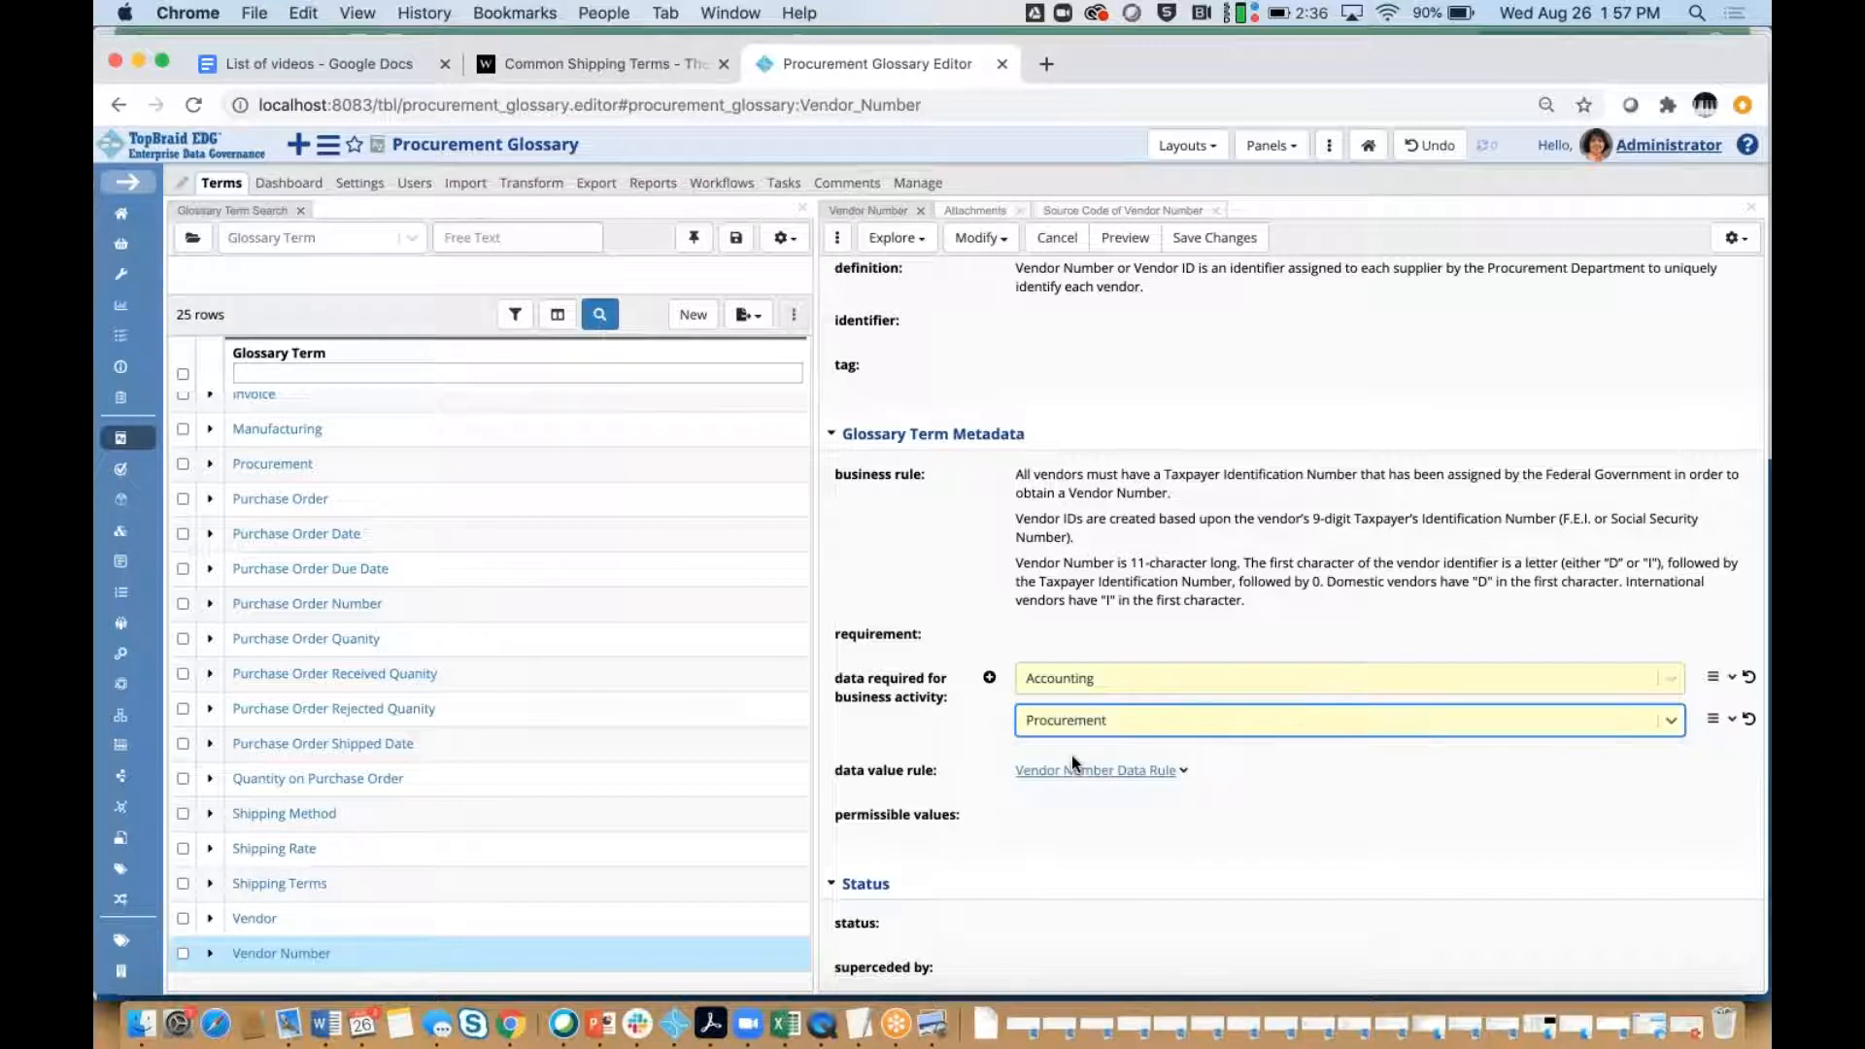
left_click(1214, 241)
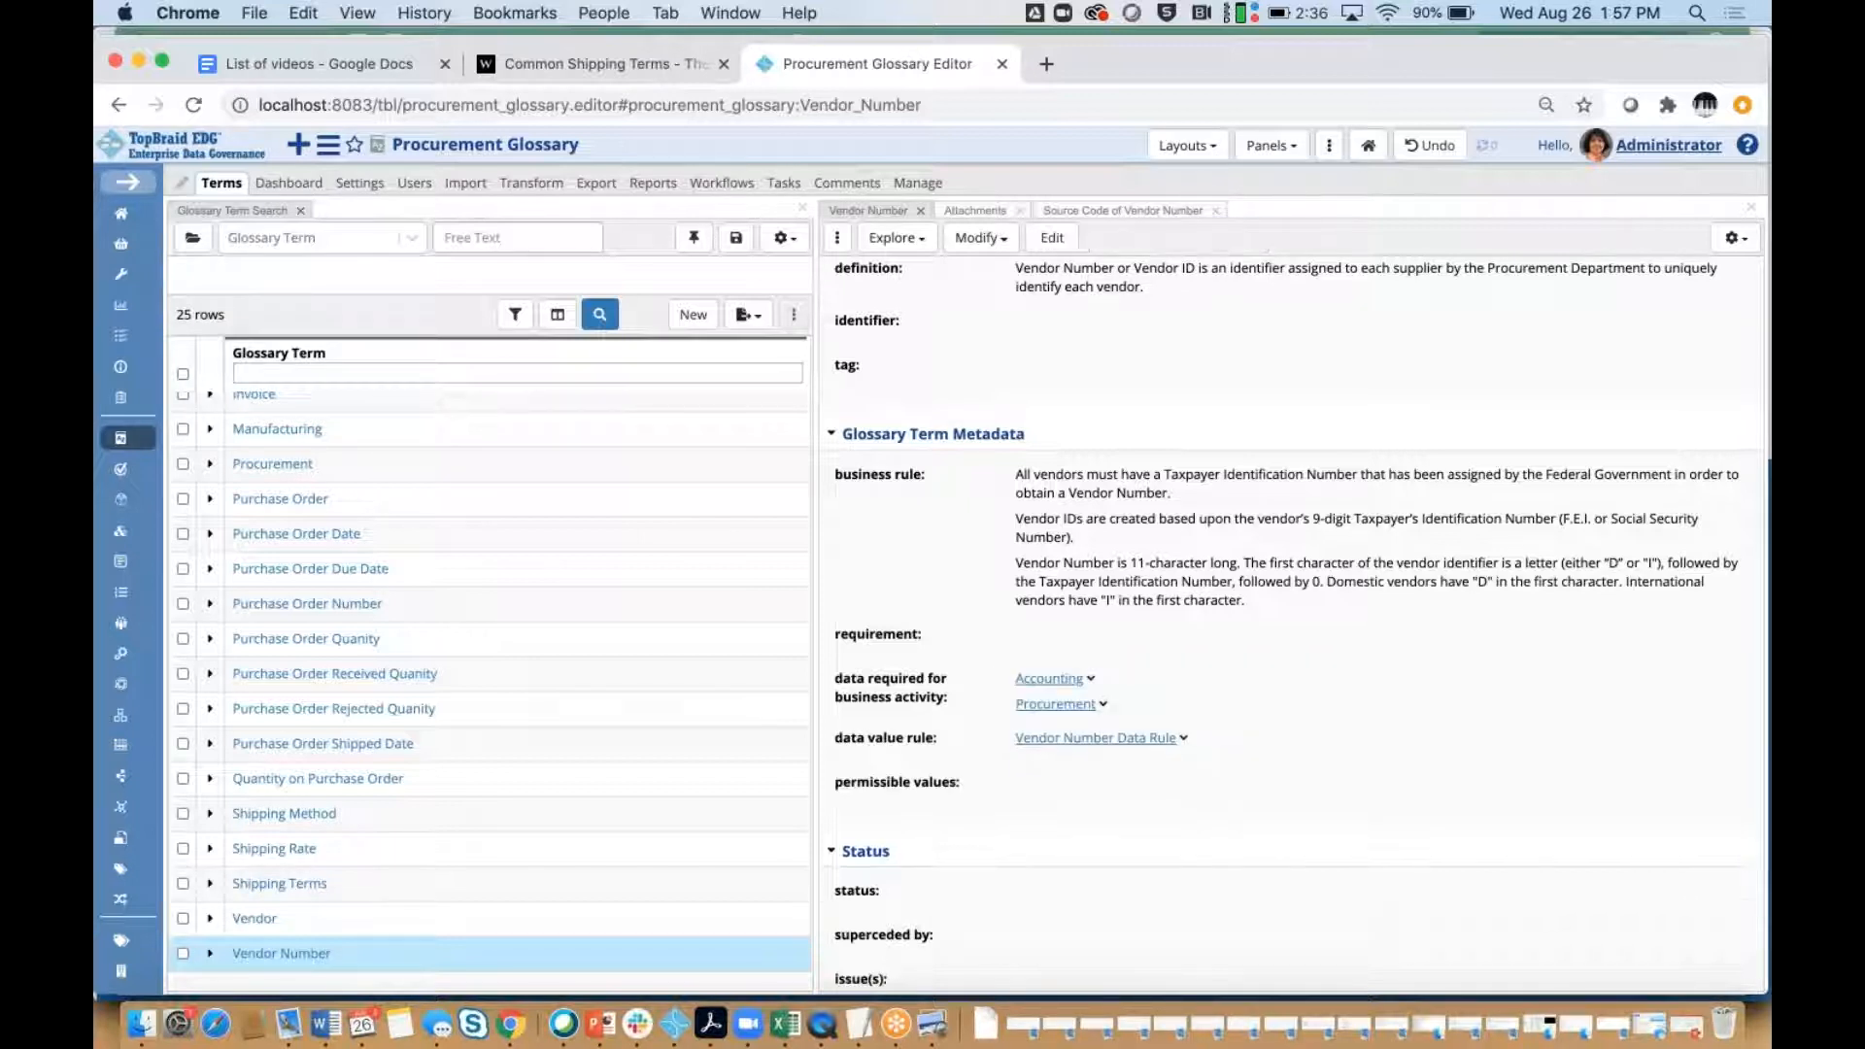
Hide the properties that have no values in the Vendor Number form and review the filled-in ones.
scroll(1294, 621, "up", 3)
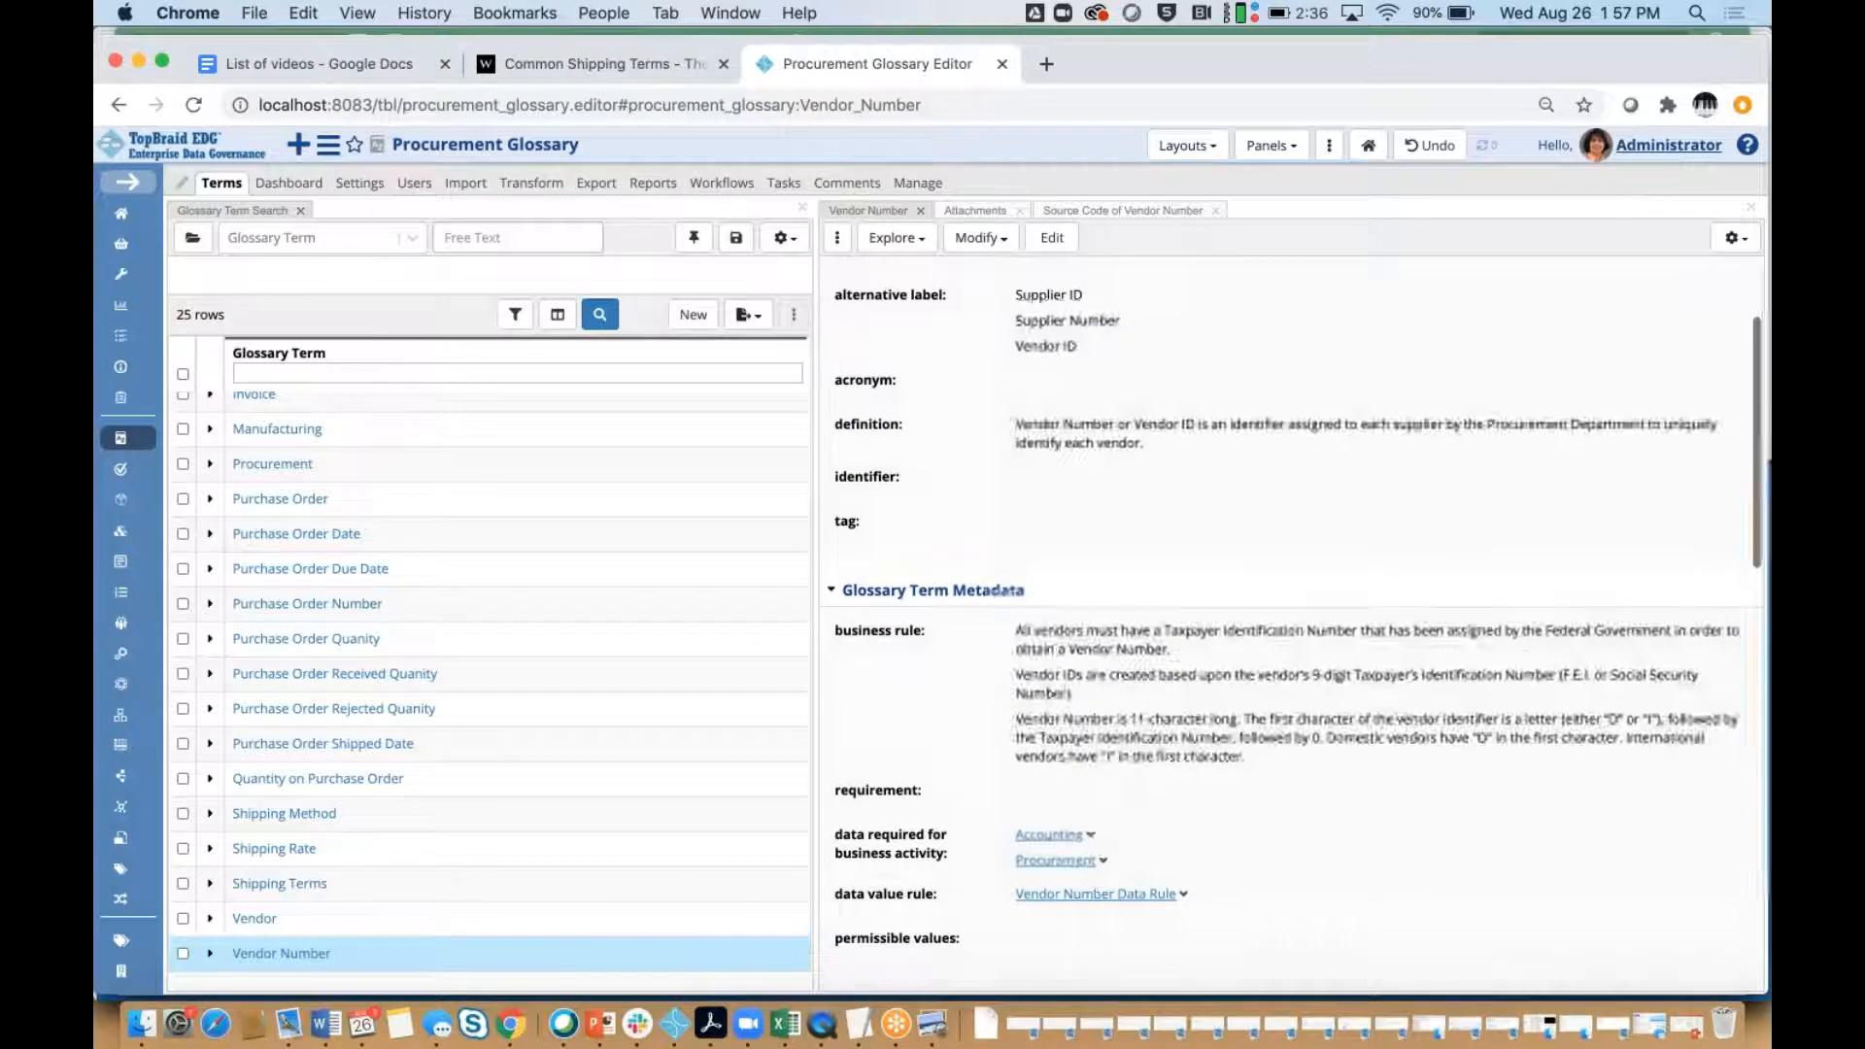
left_click(1735, 238)
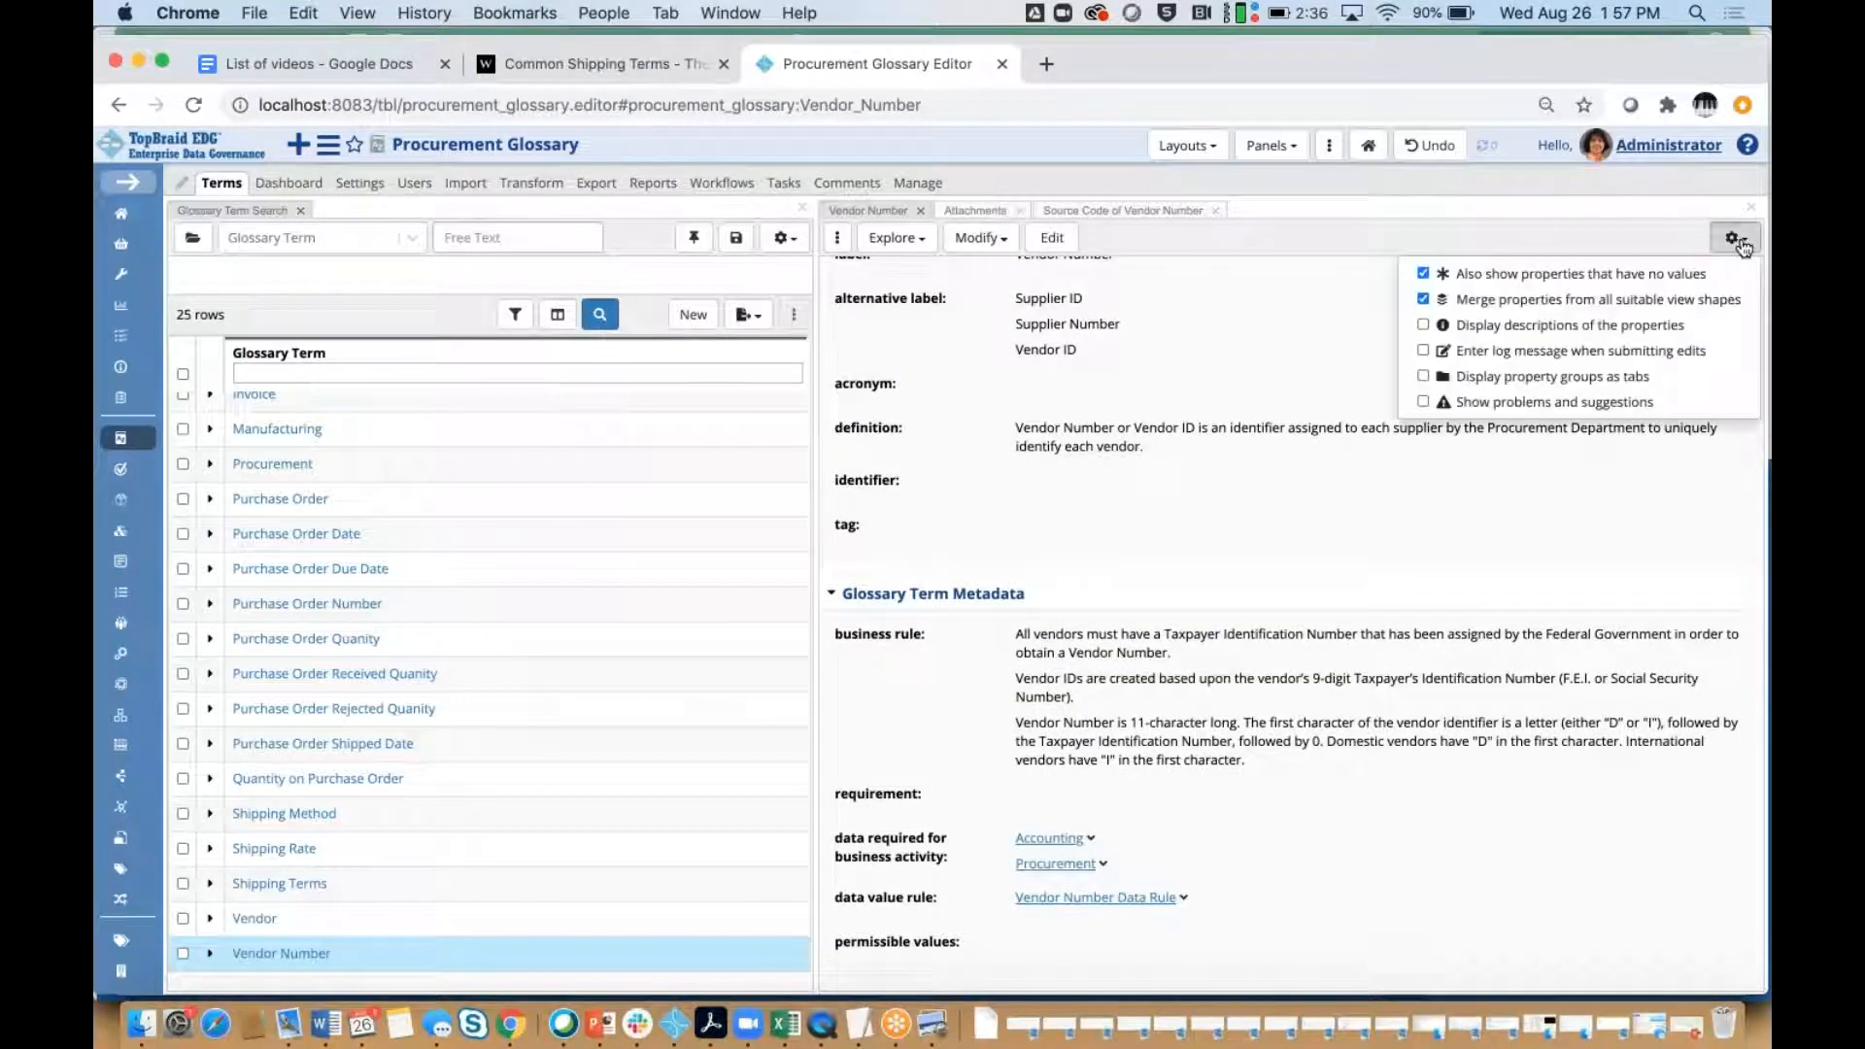
left_click(1424, 276)
left_click(1399, 736)
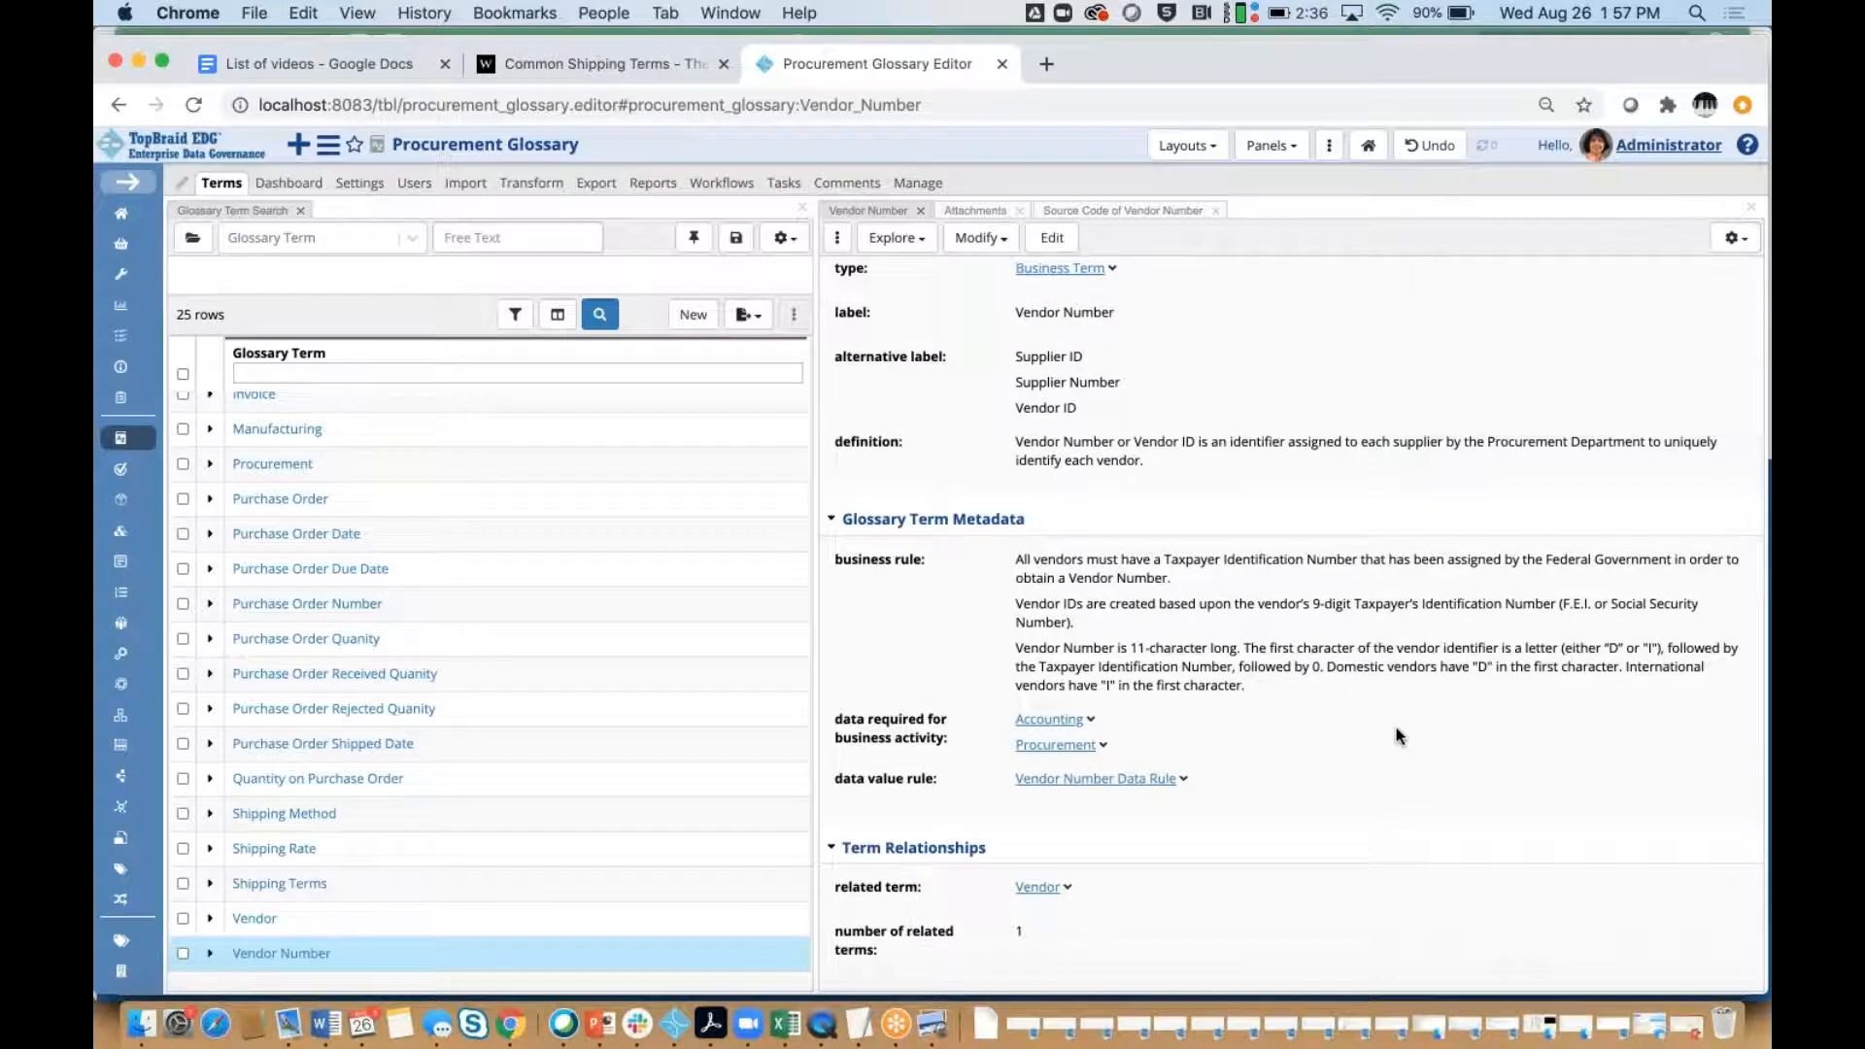
scroll(1399, 735, "down", 1)
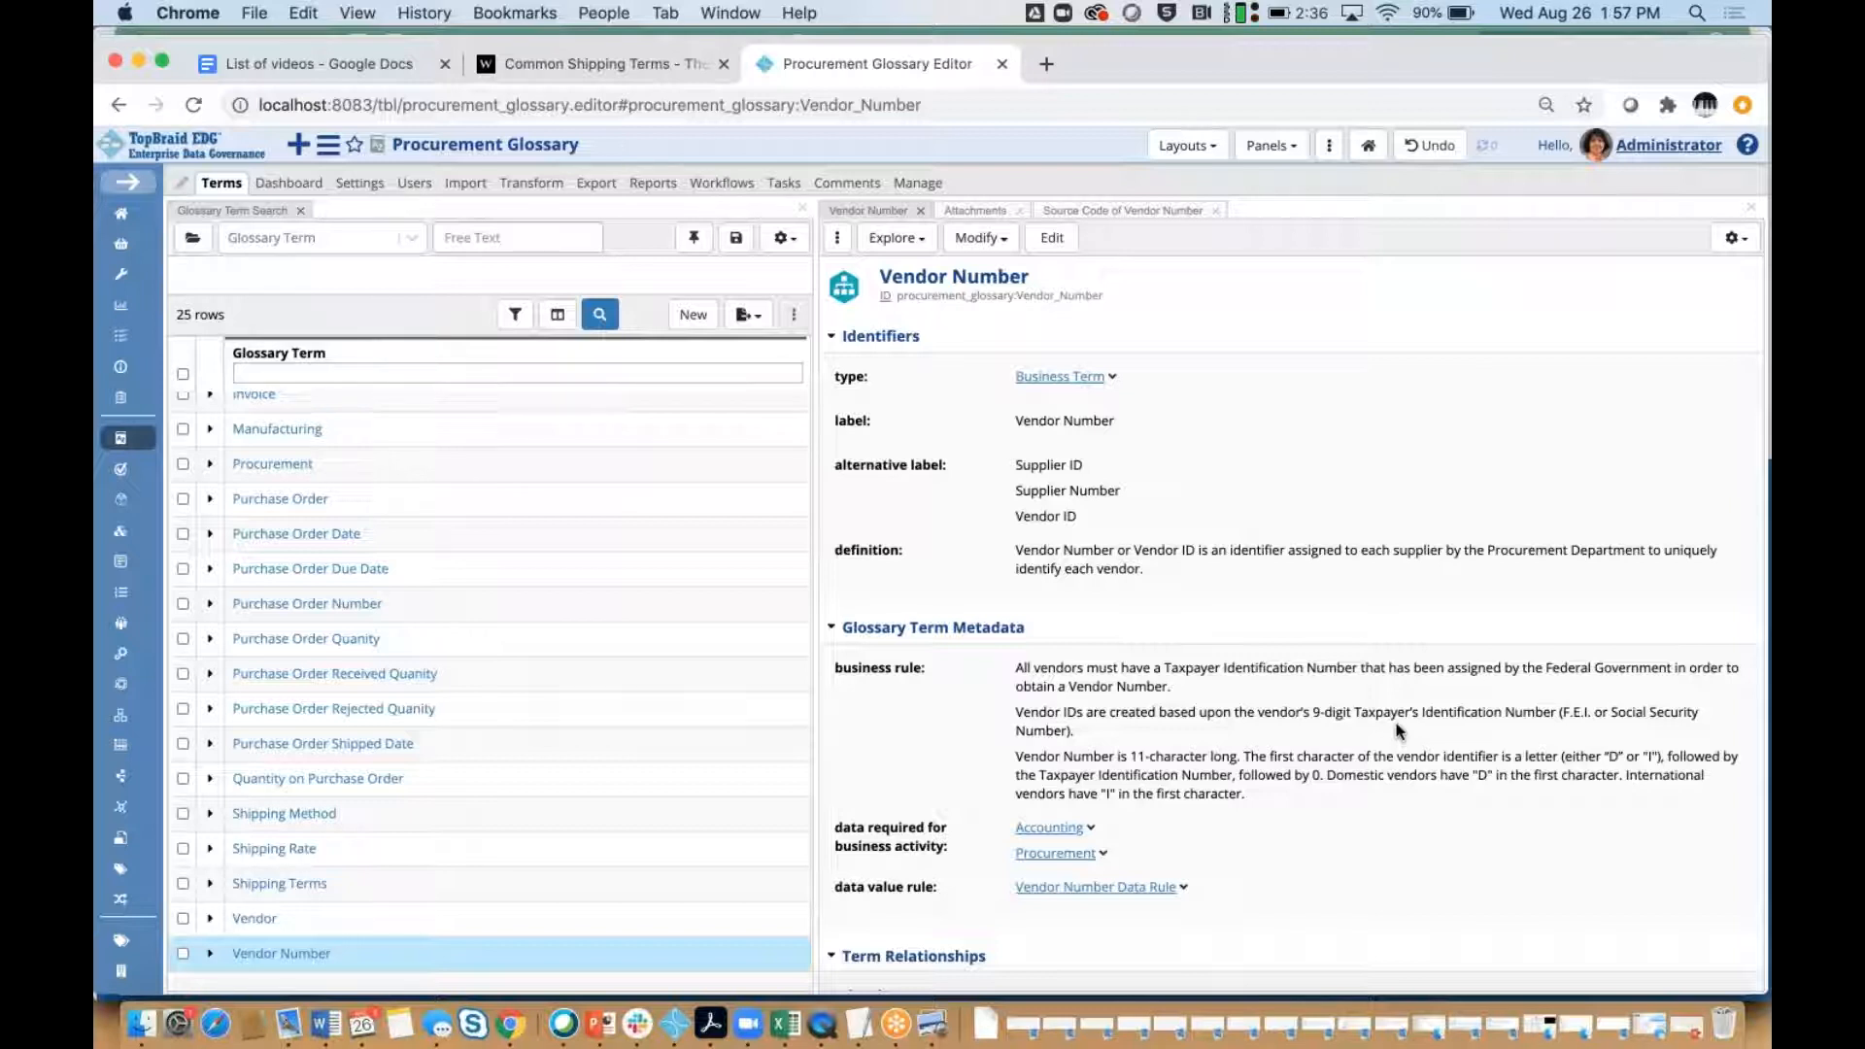
Open the Northwind data assets collection and browse its list of data assets.
left_click(329, 147)
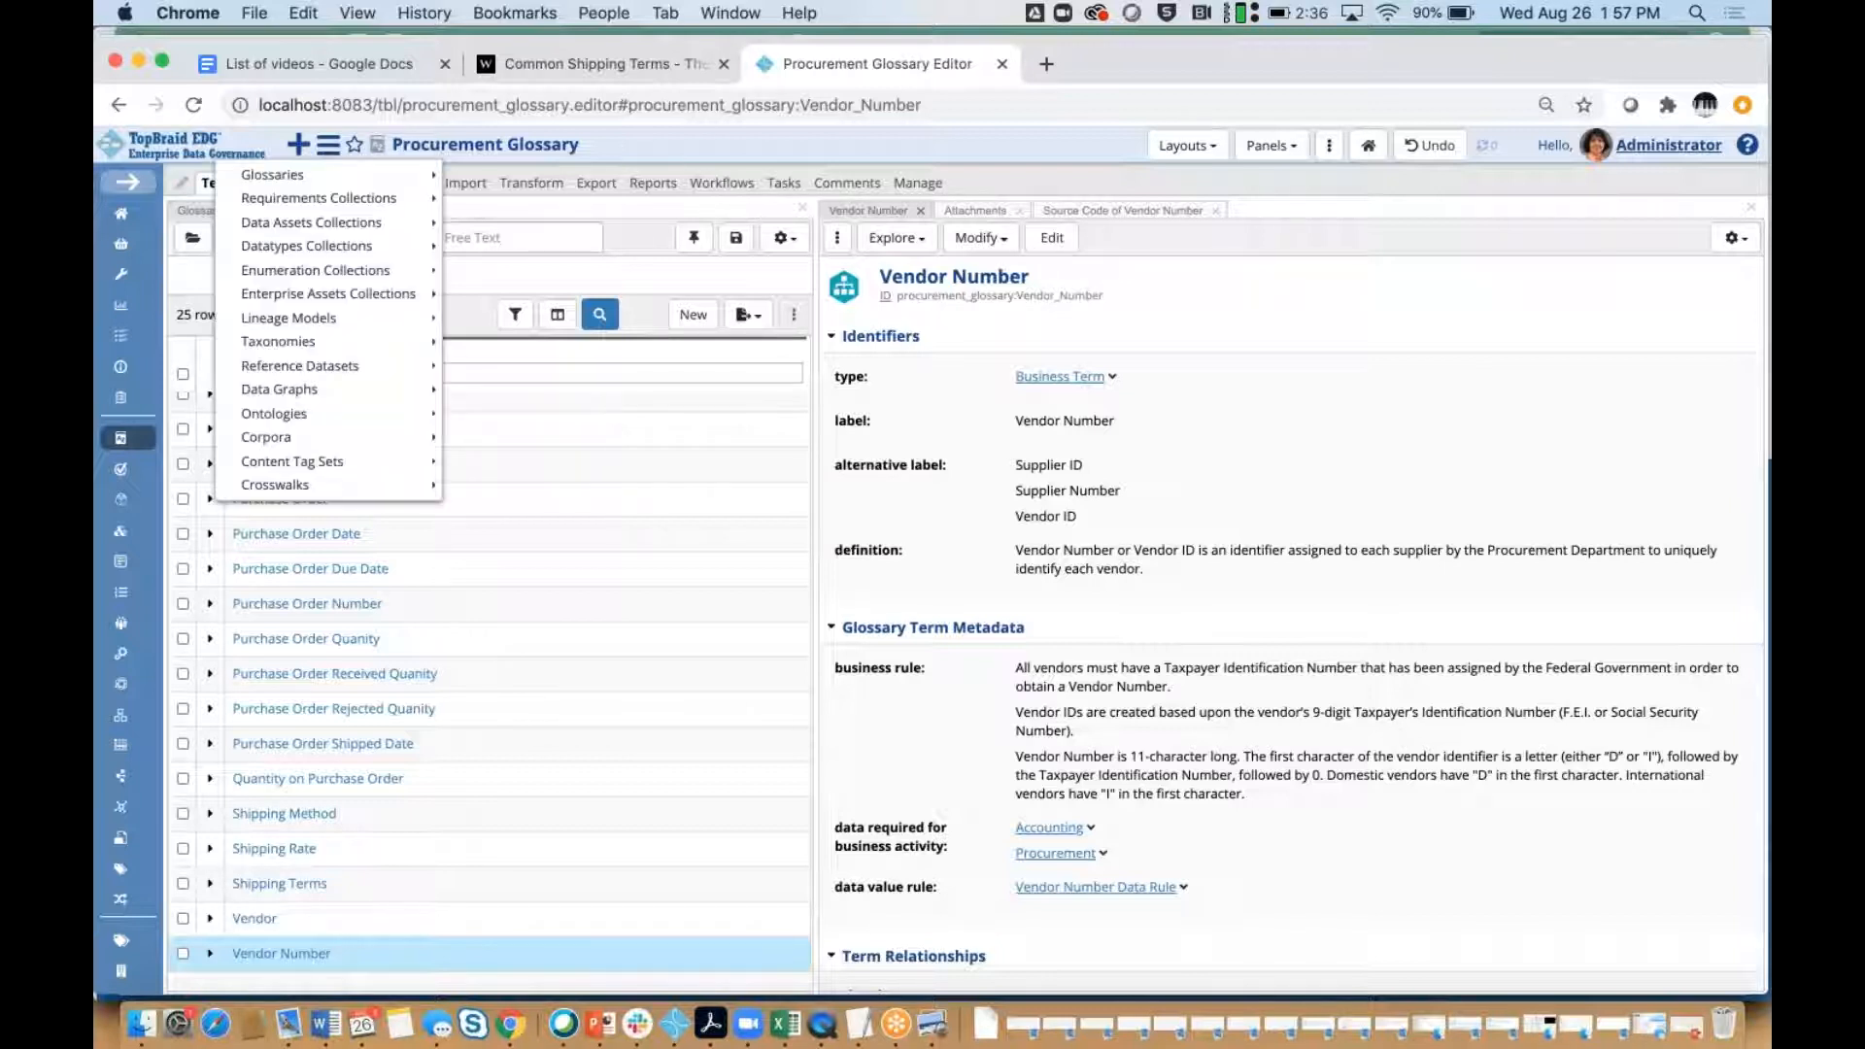
mouse_move(369, 222)
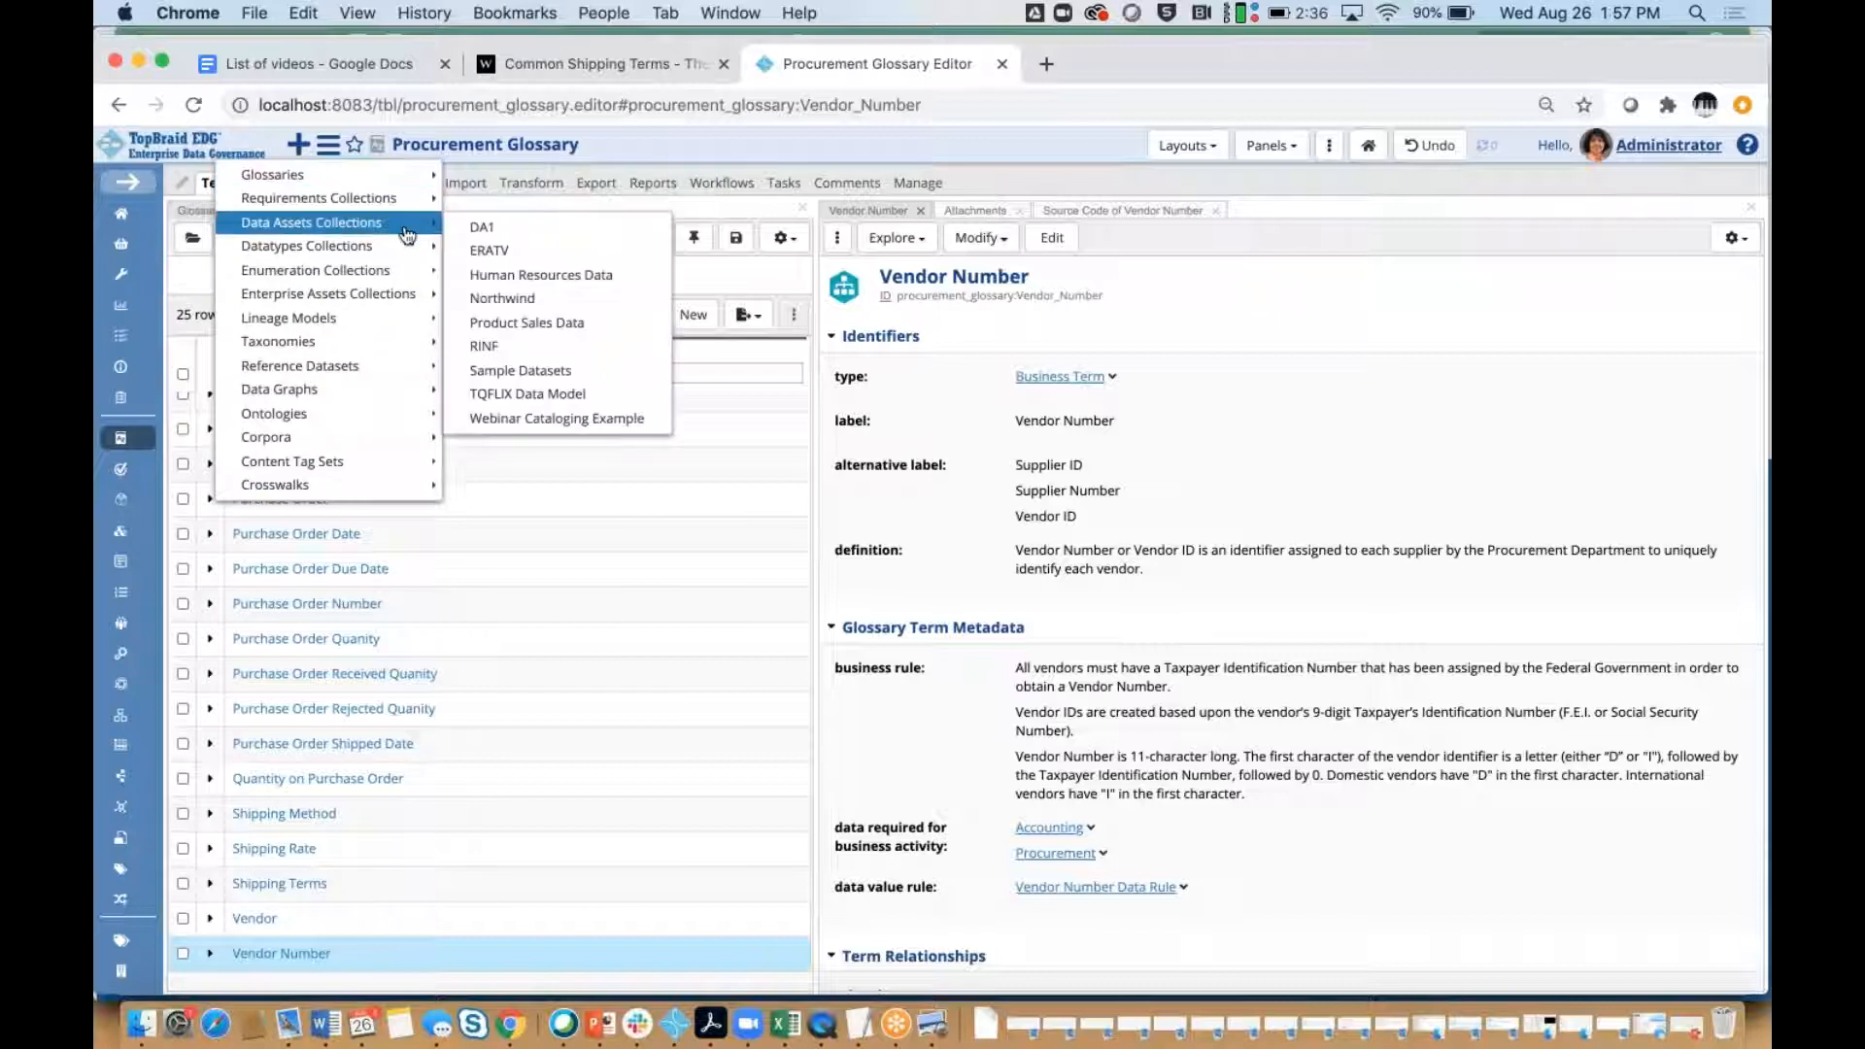
left_click(523, 300)
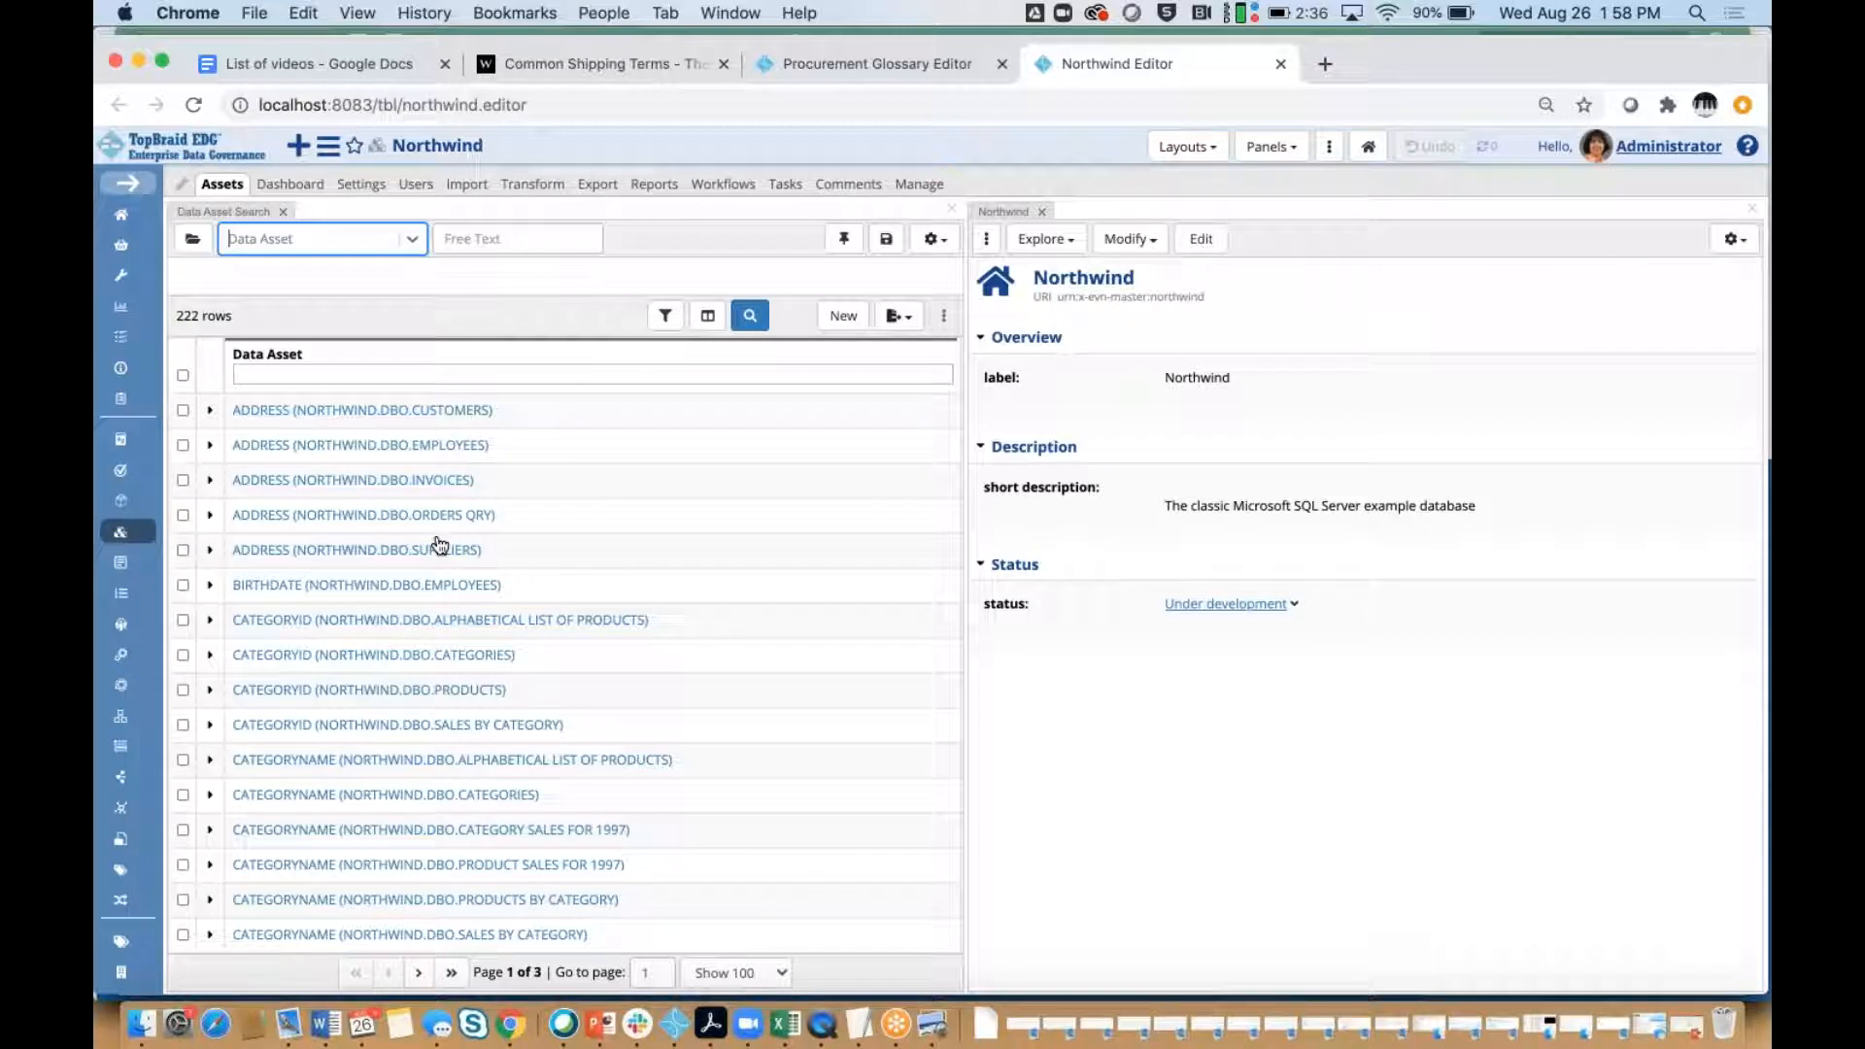
scroll(439, 544, "down", 10)
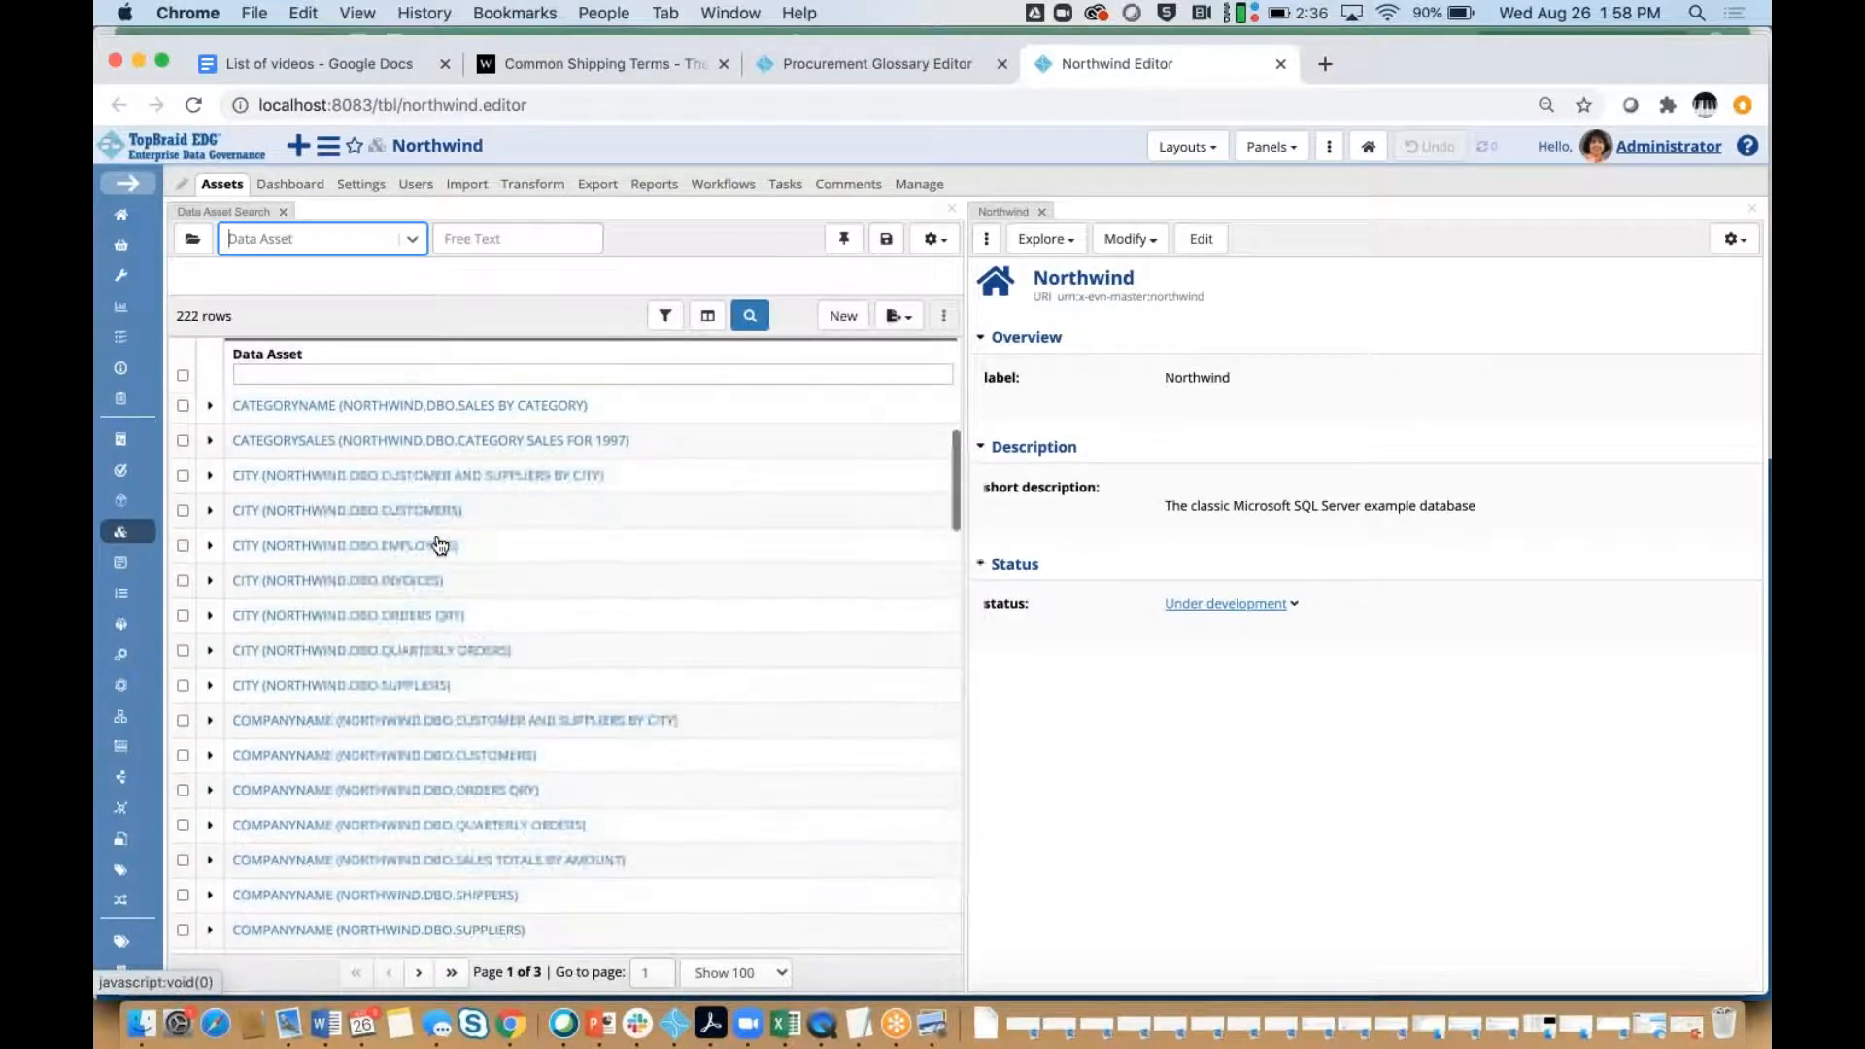
scroll(439, 544, "down", 15)
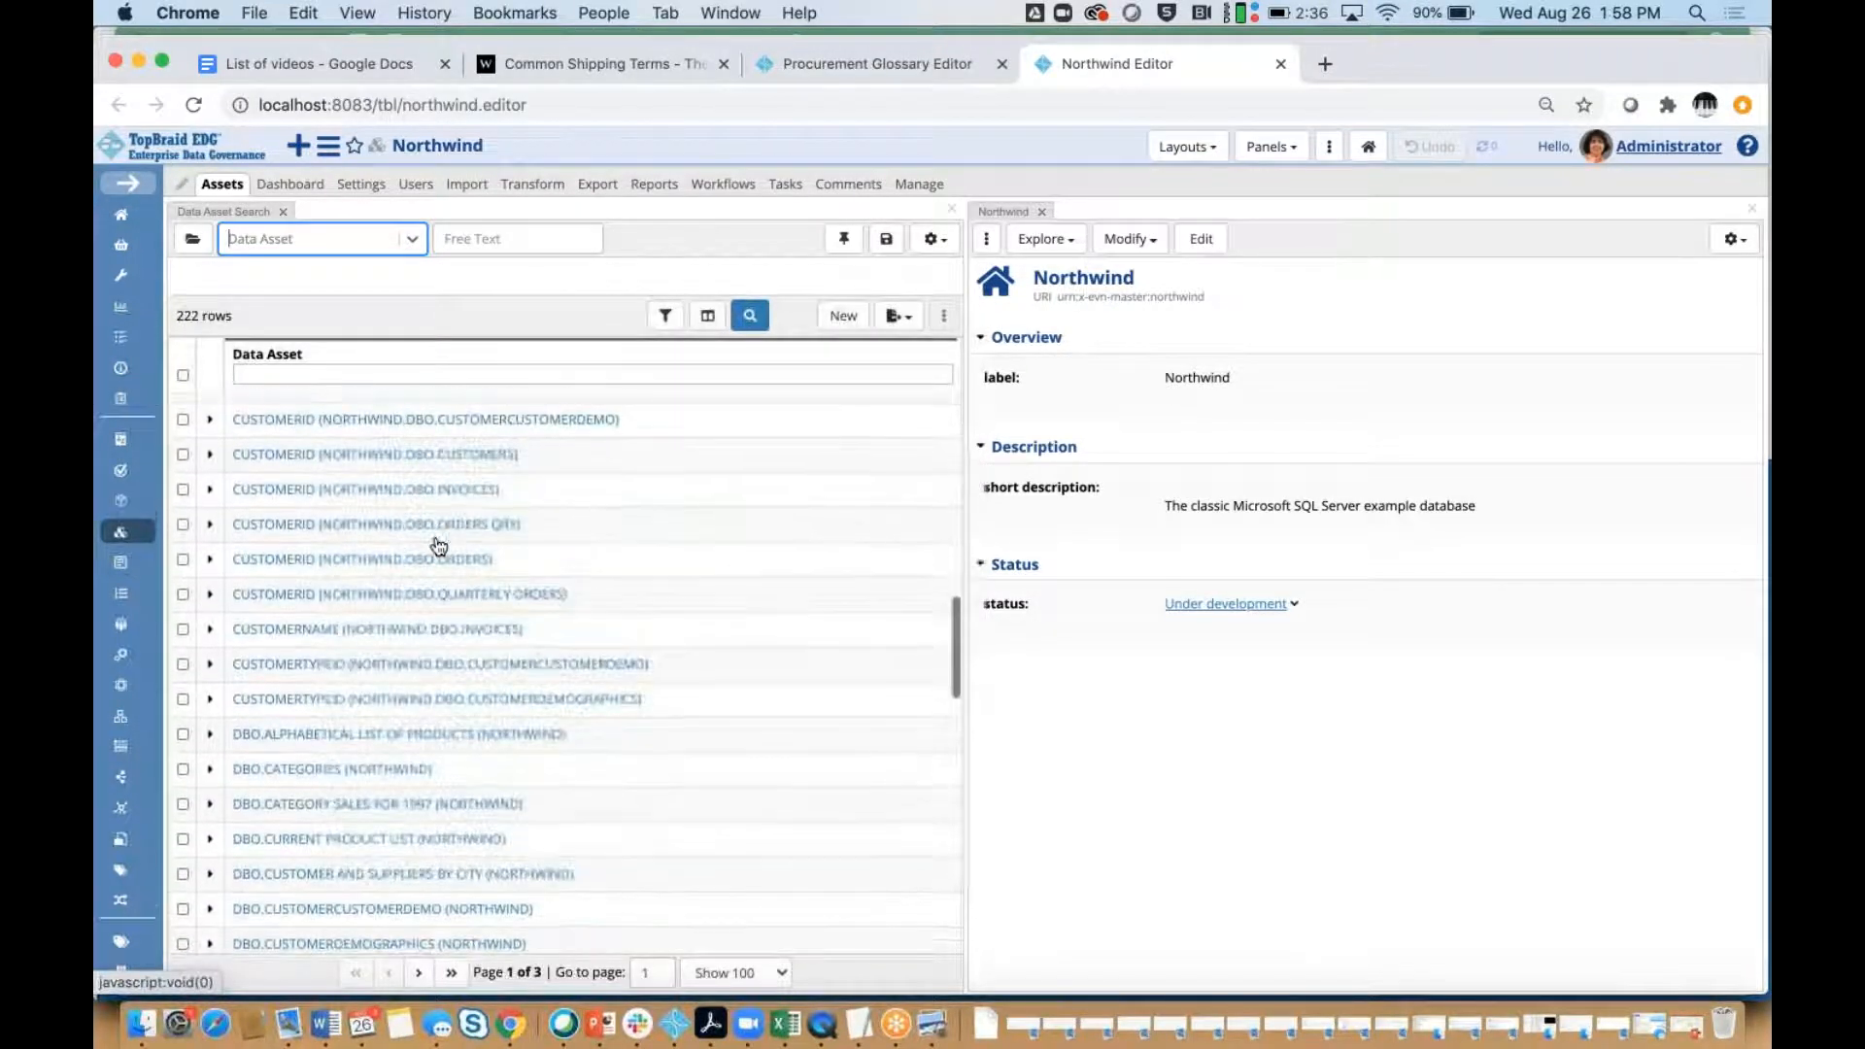
scroll(439, 546, "down", 15)
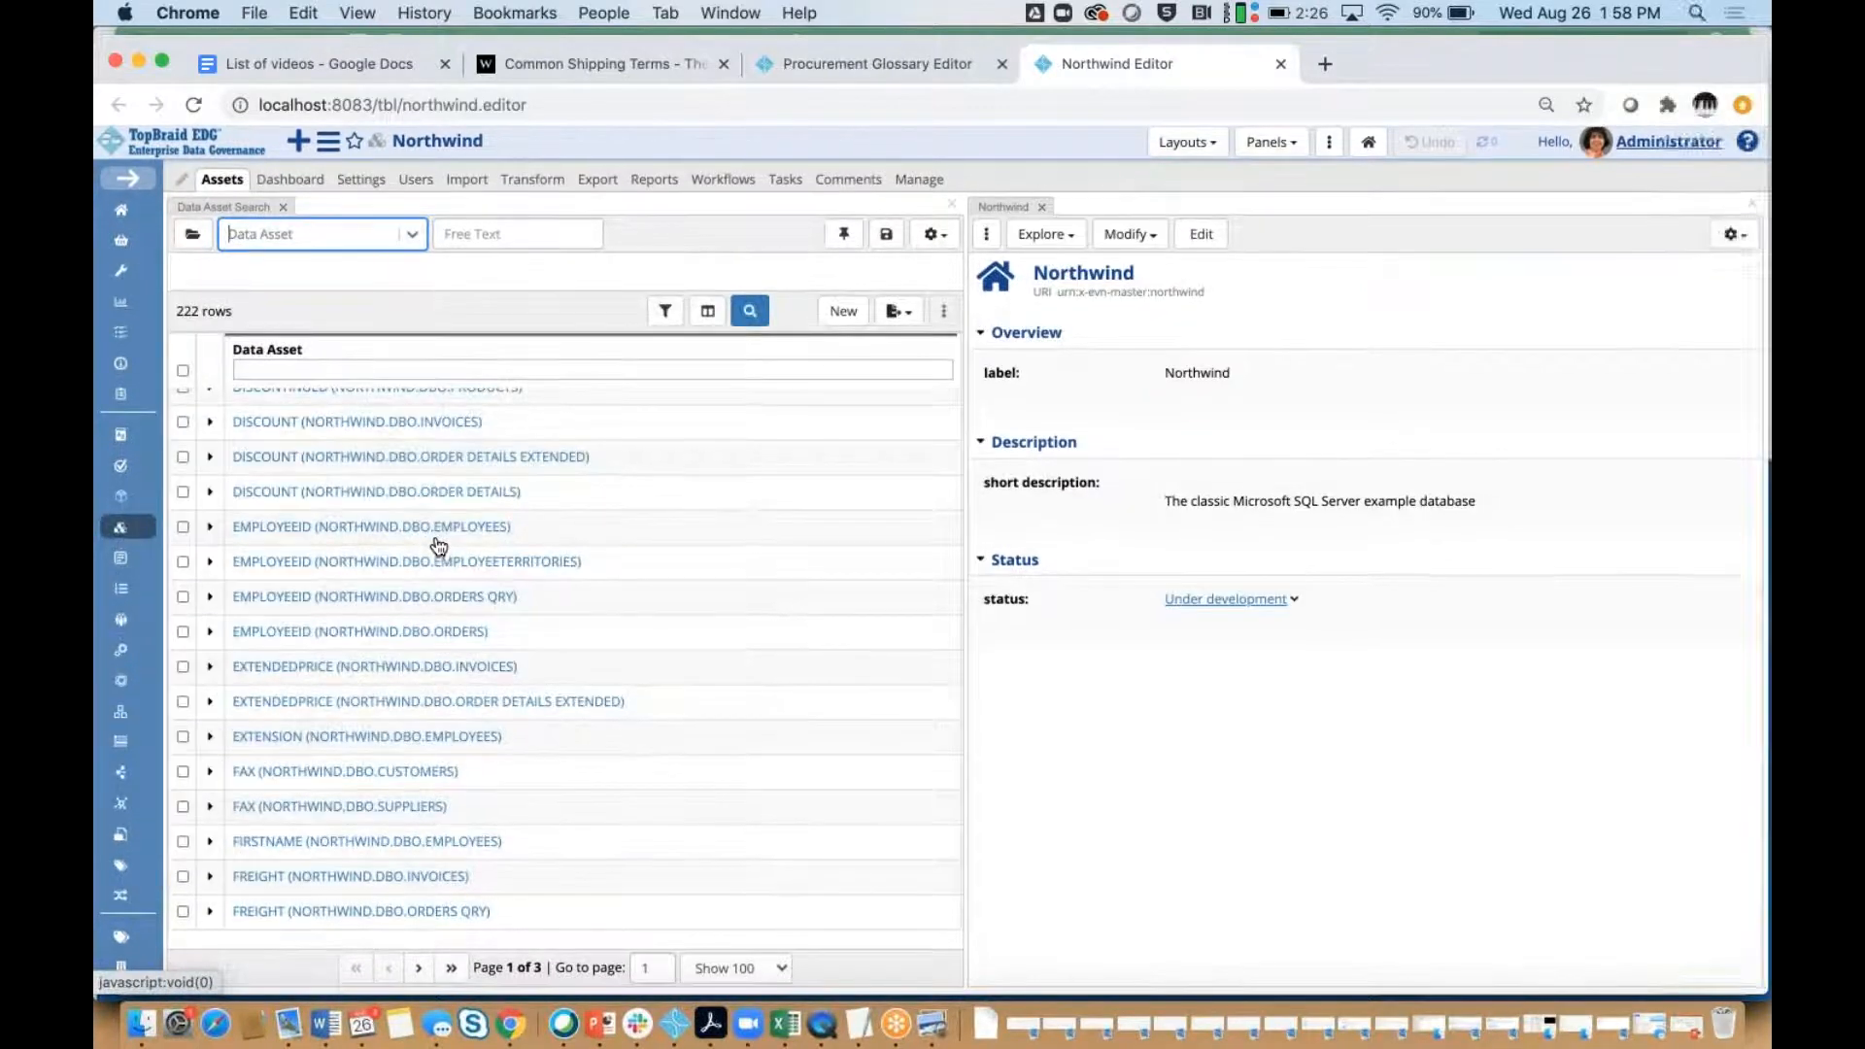
scroll(439, 544, "up", 4)
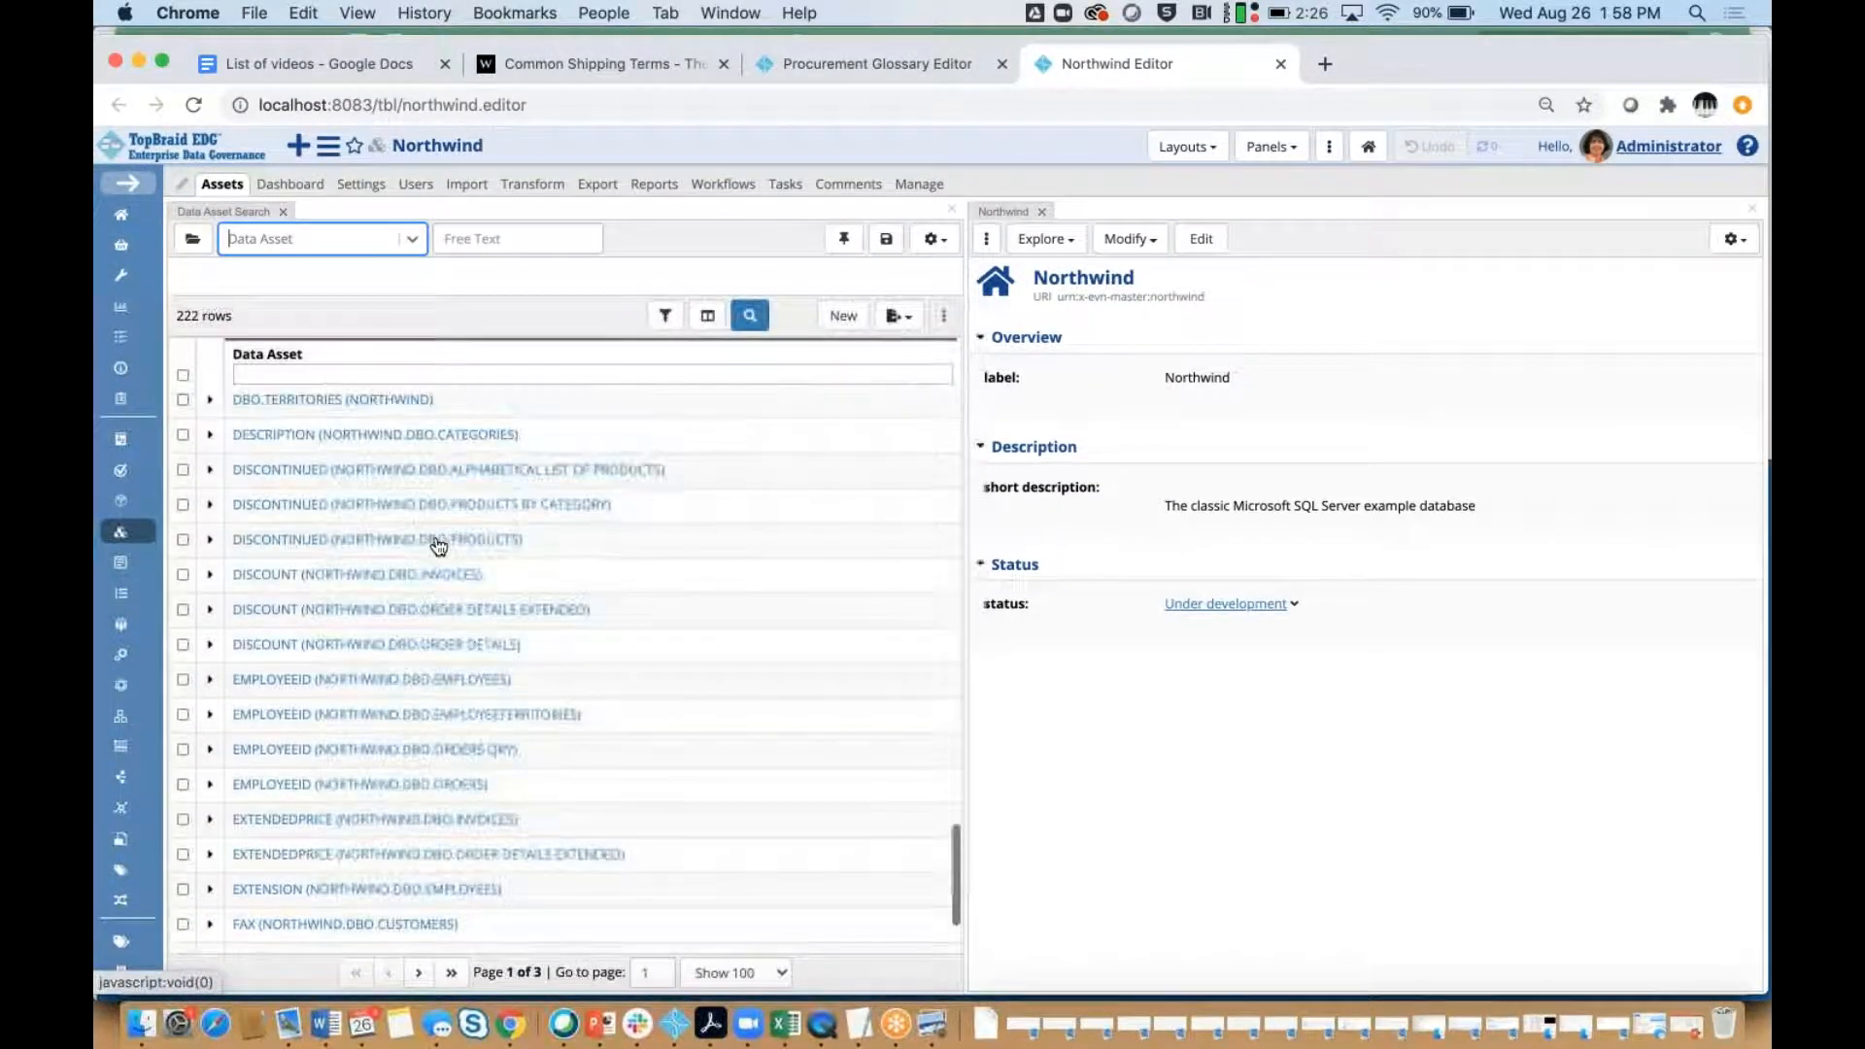
scroll(439, 544, "up", 15)
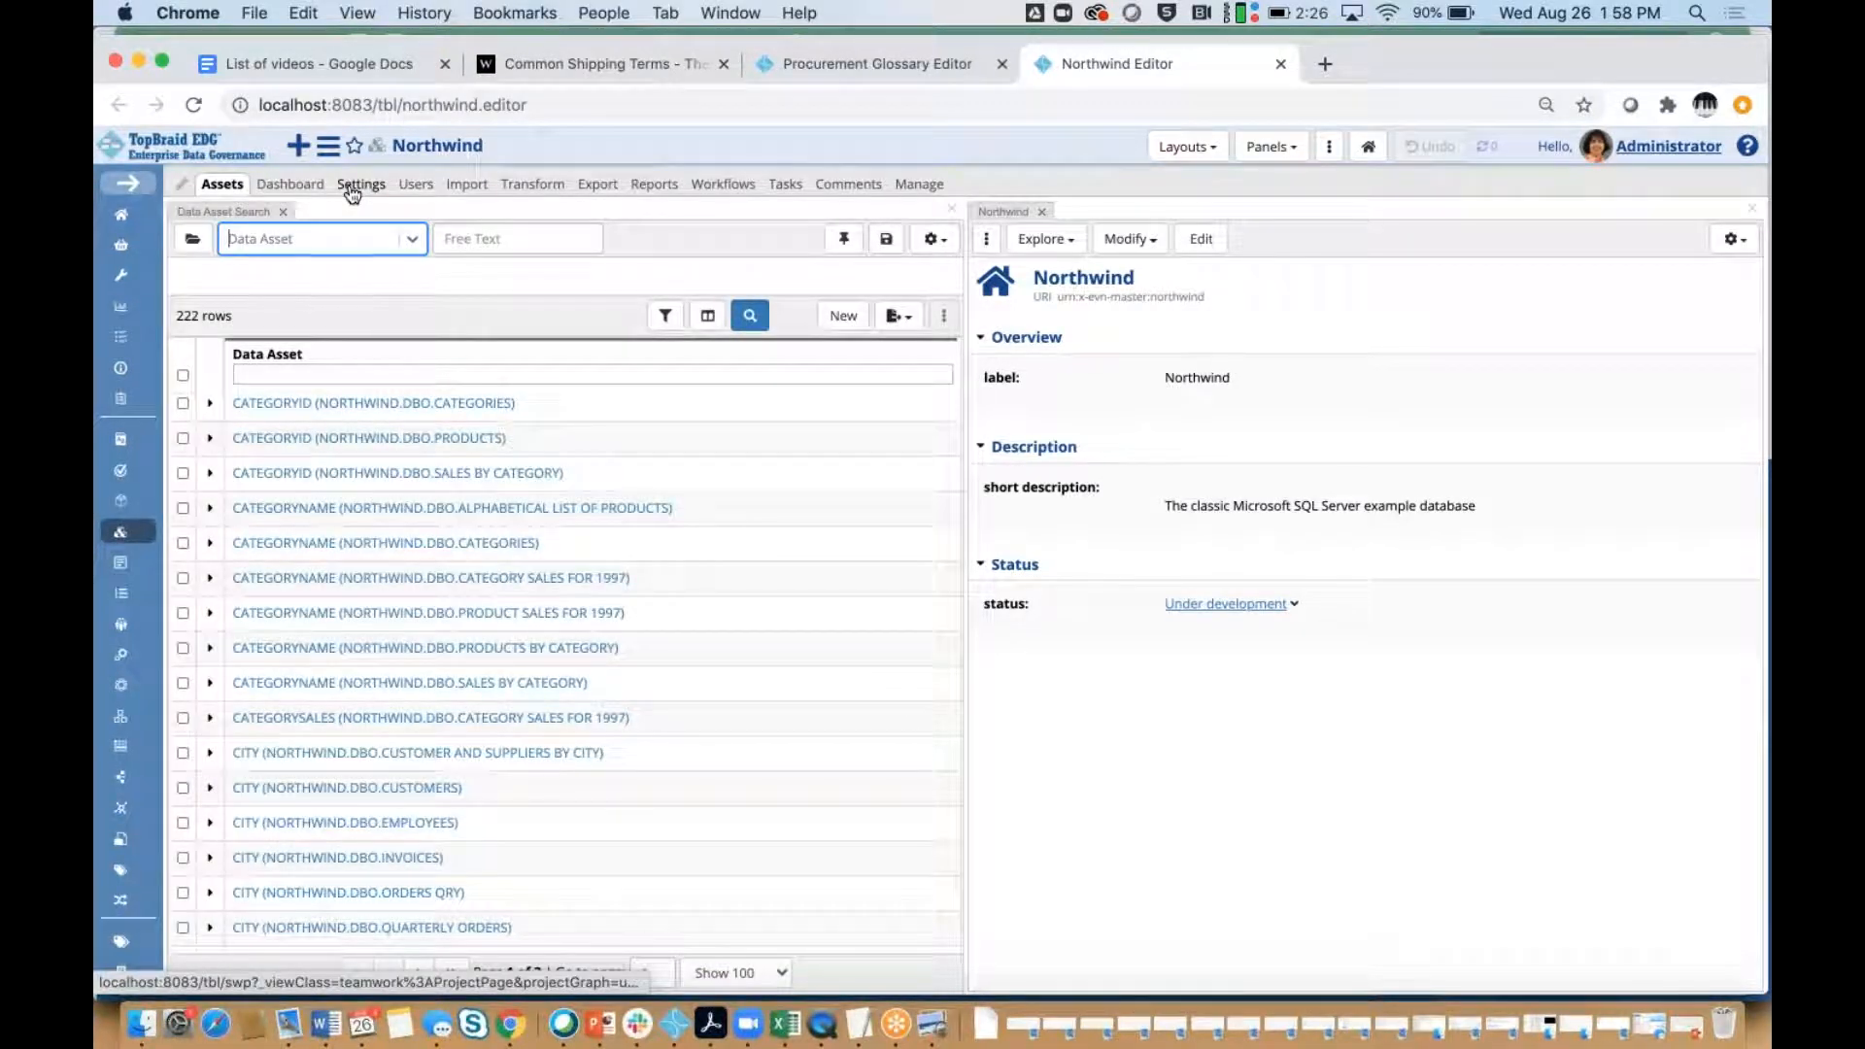
Include the Procurement Glossary in the Northwind collection, refining the list of available collections with "pro".
left_click(352, 190)
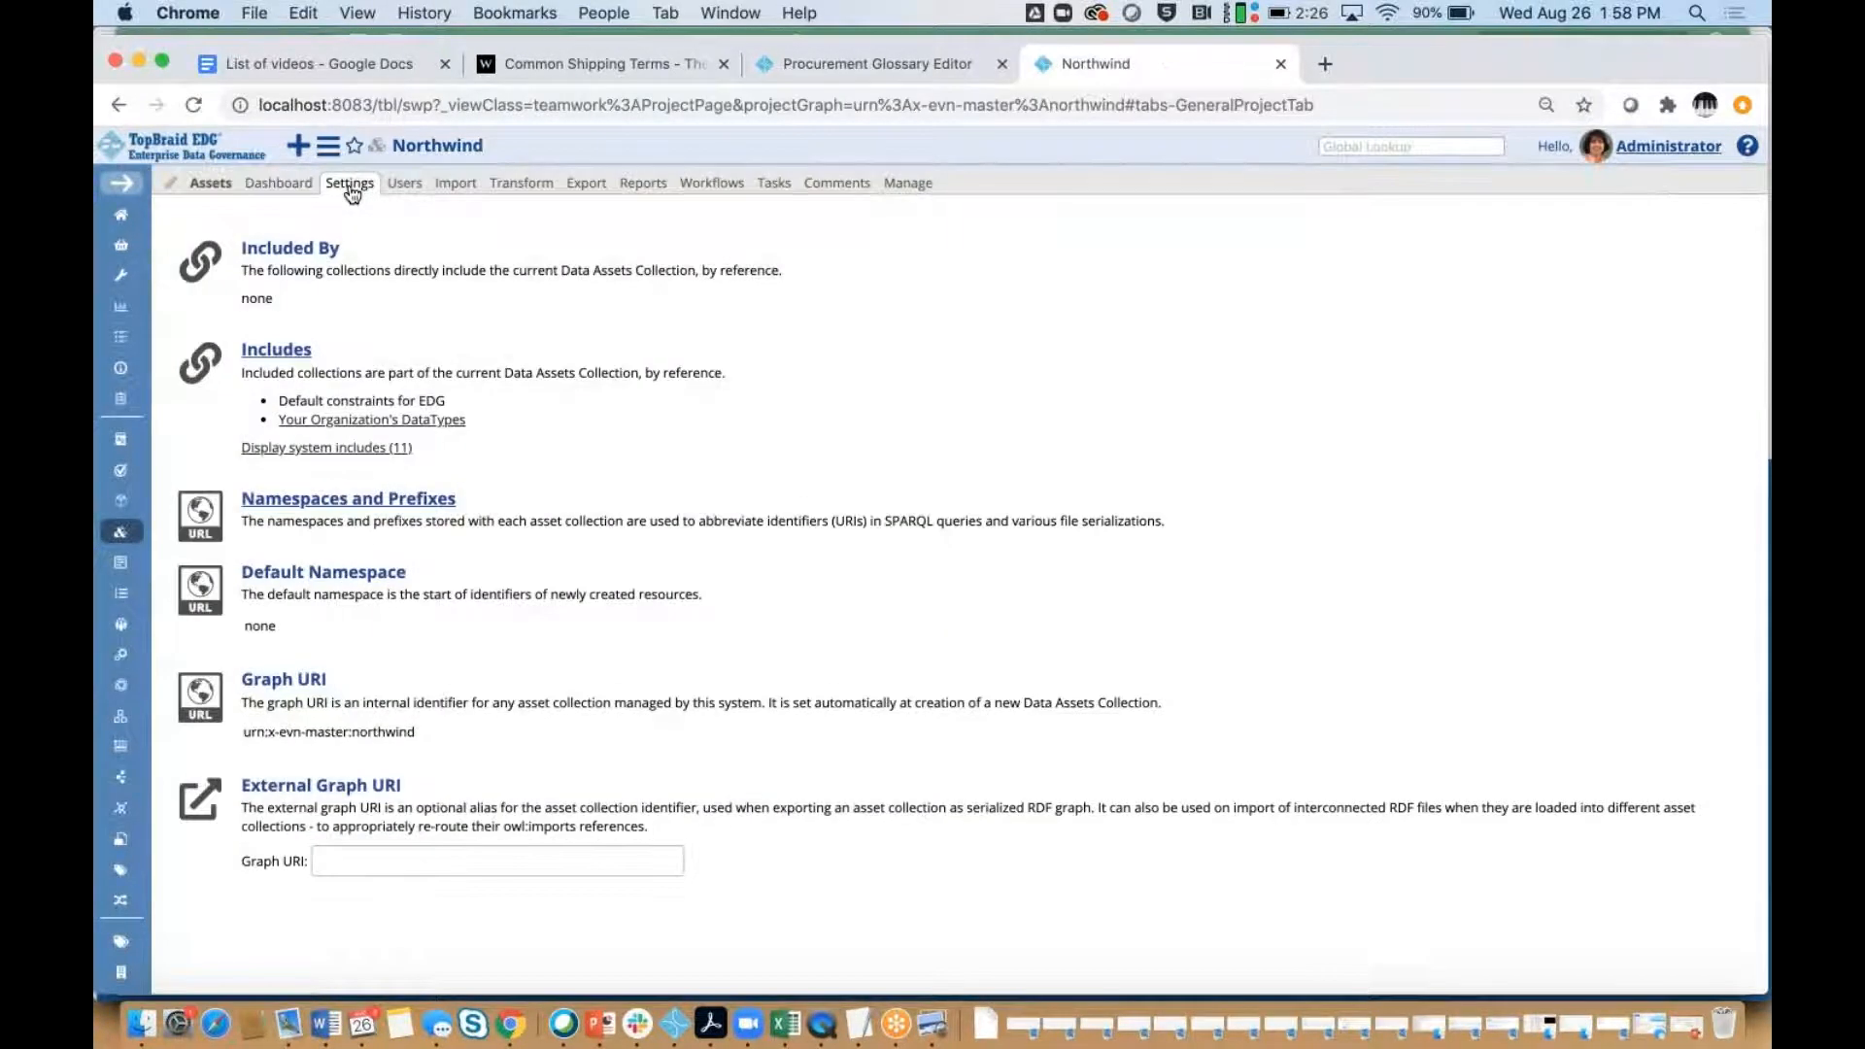
left_click(279, 351)
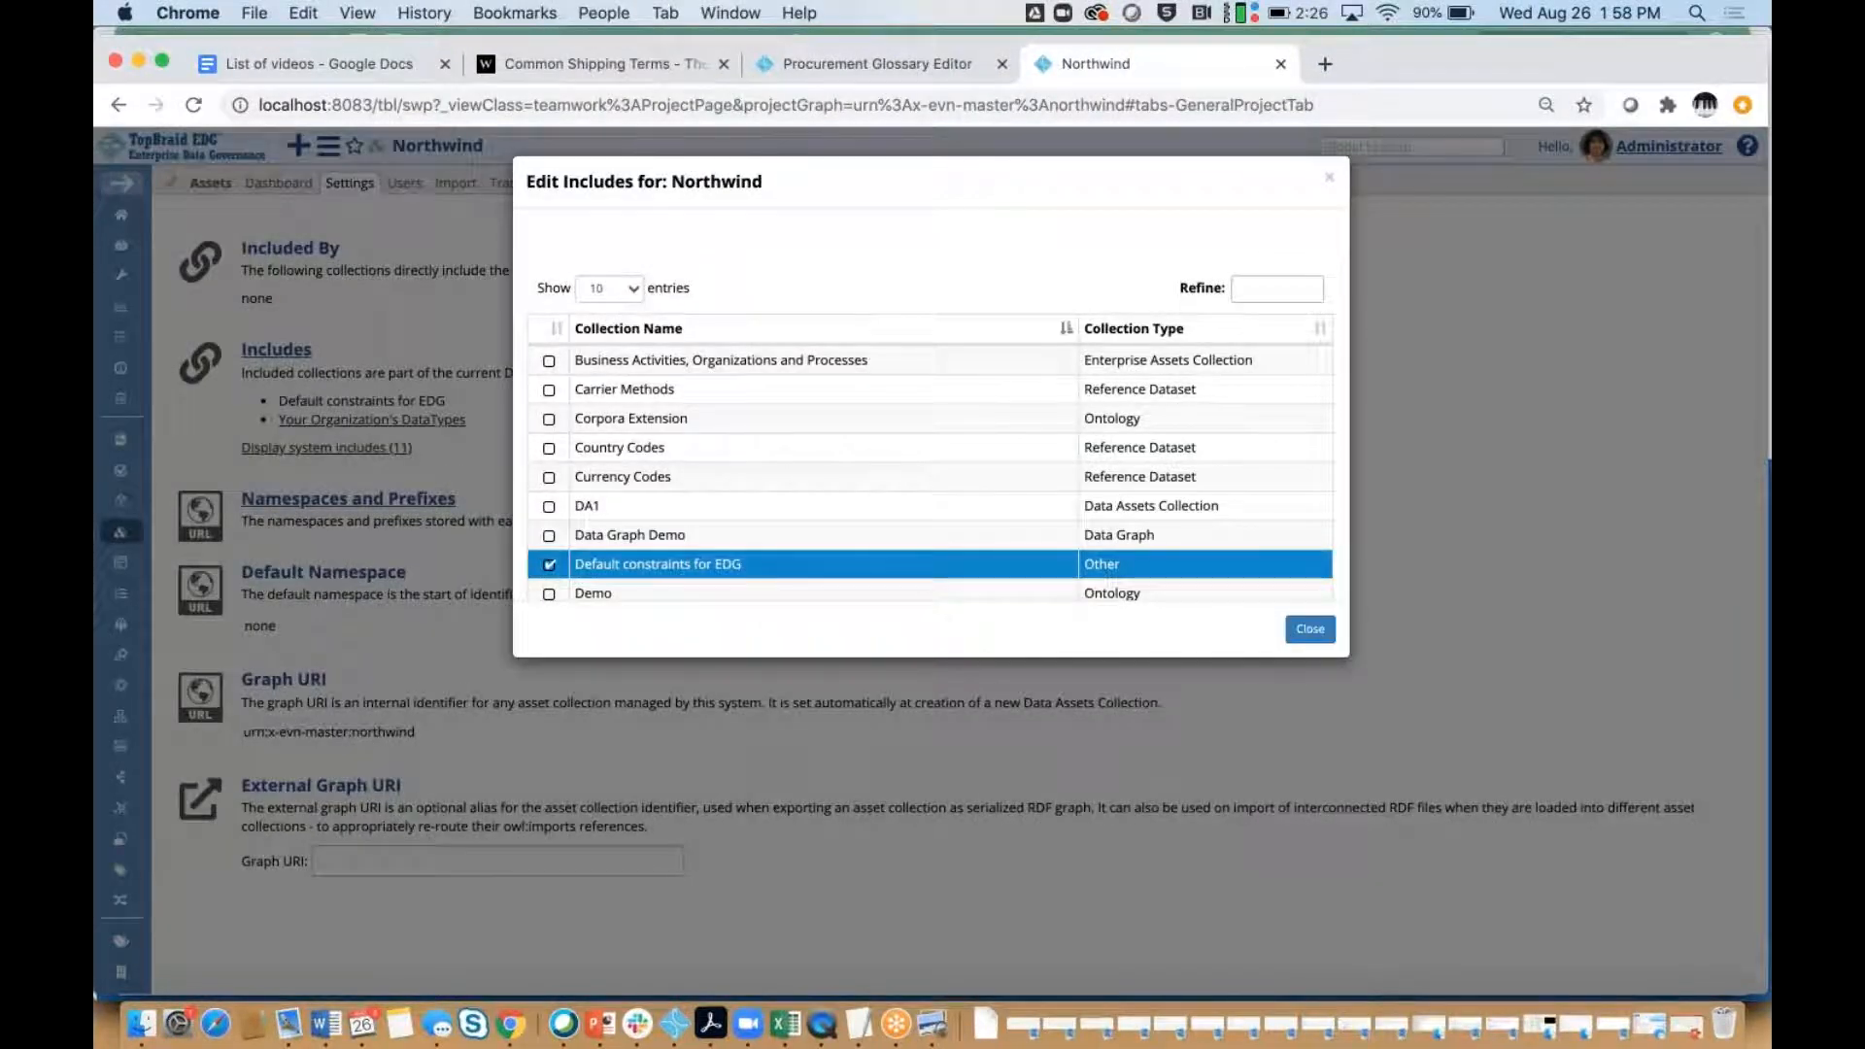
left_click(1257, 280)
type("pro")
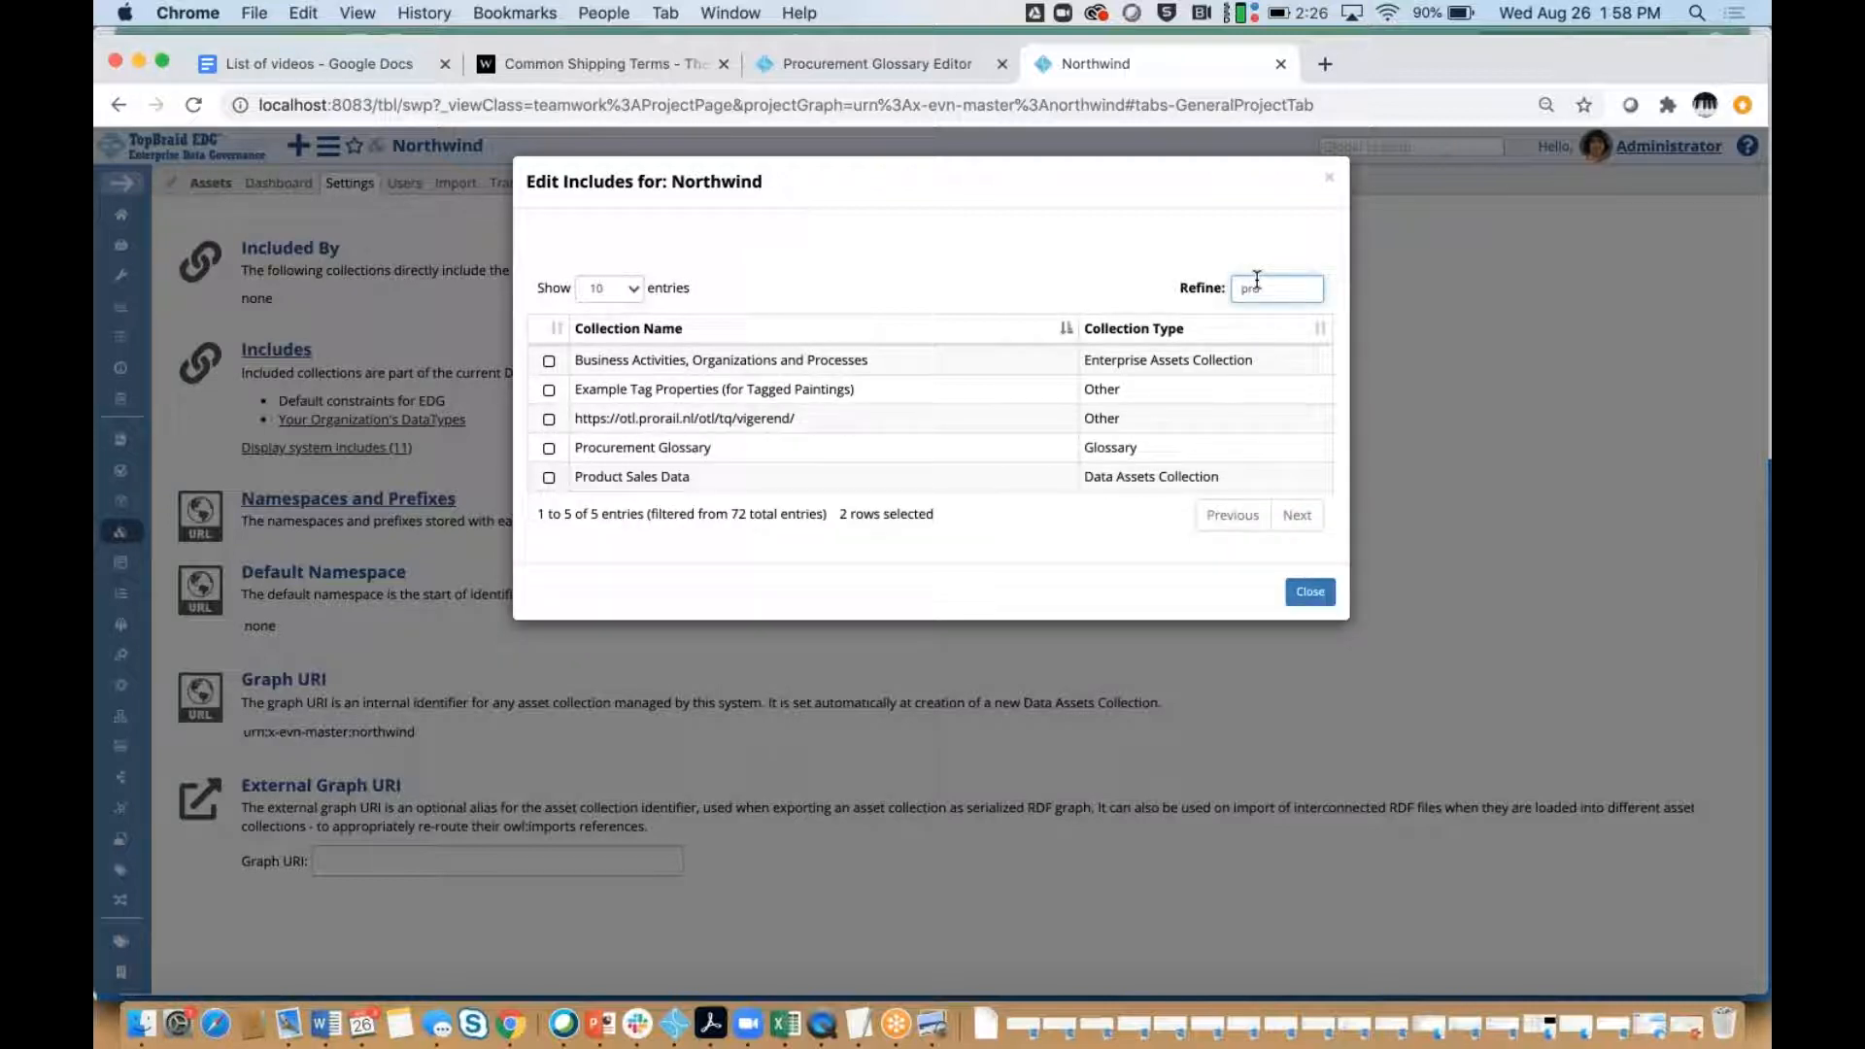
left_click(549, 448)
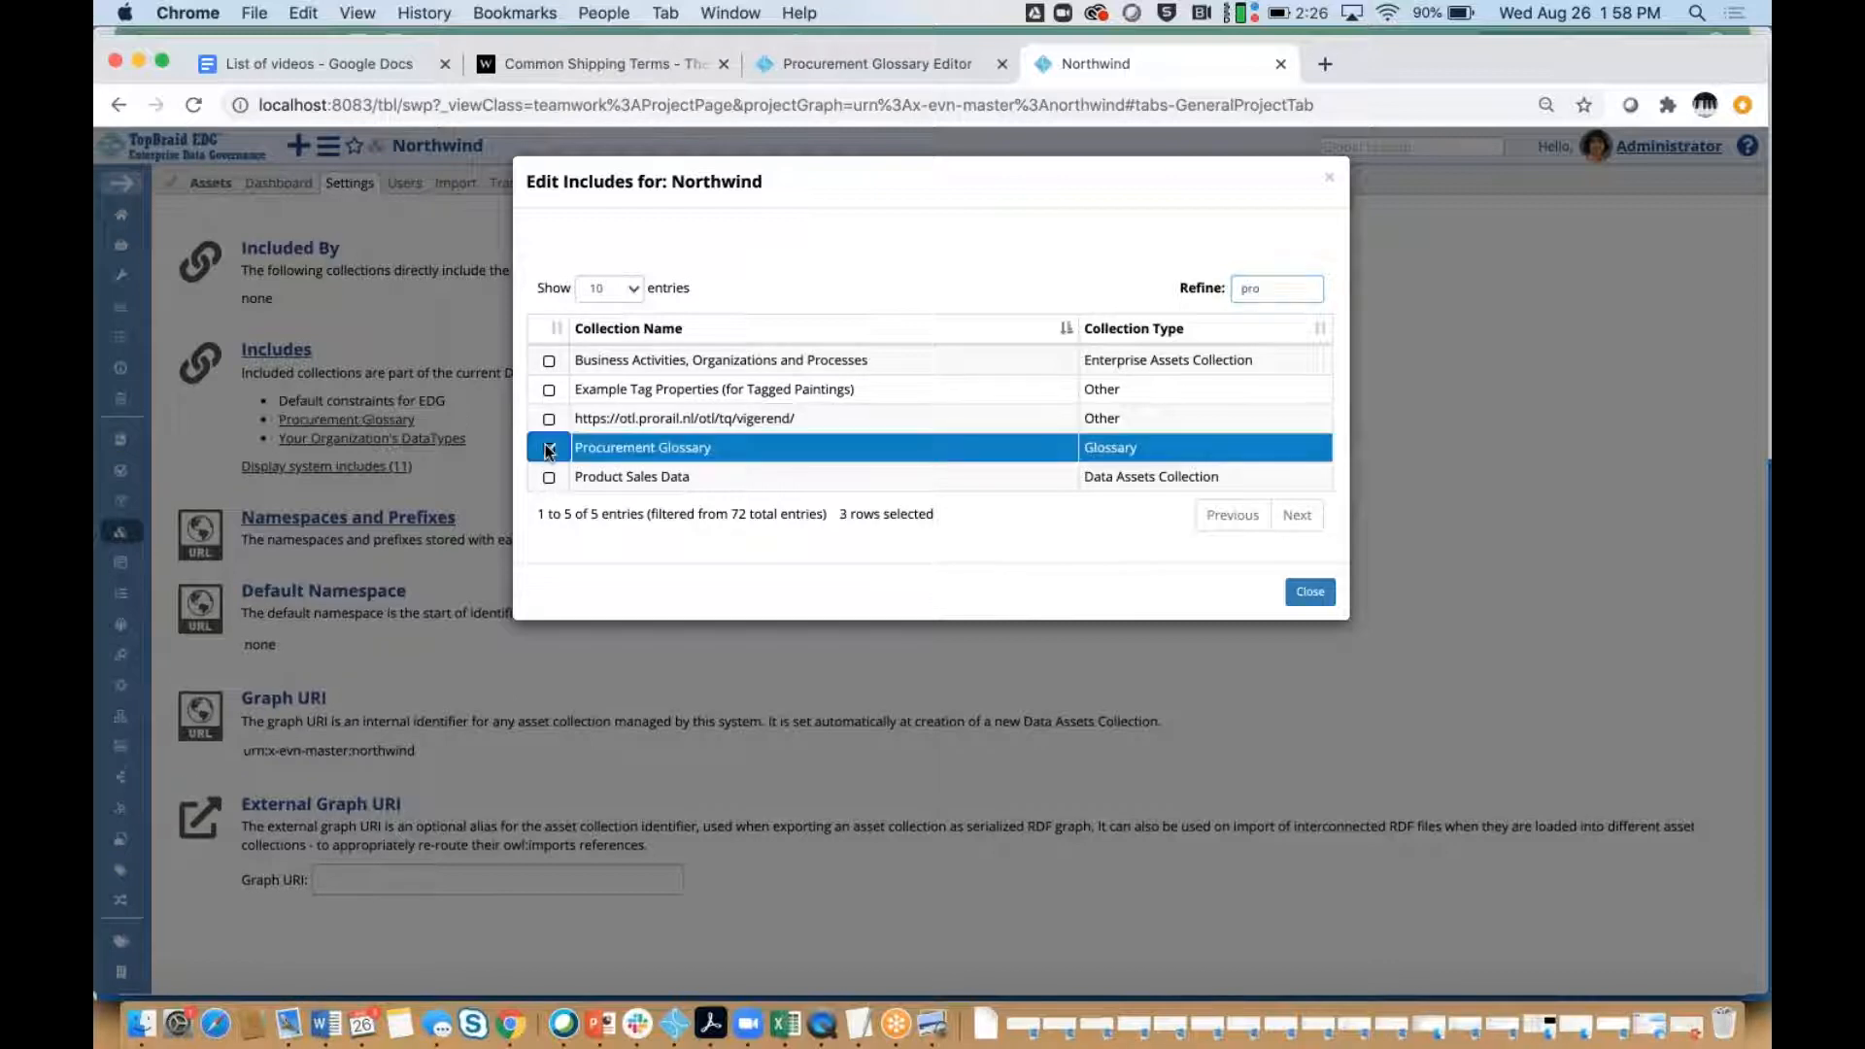
left_click(1311, 595)
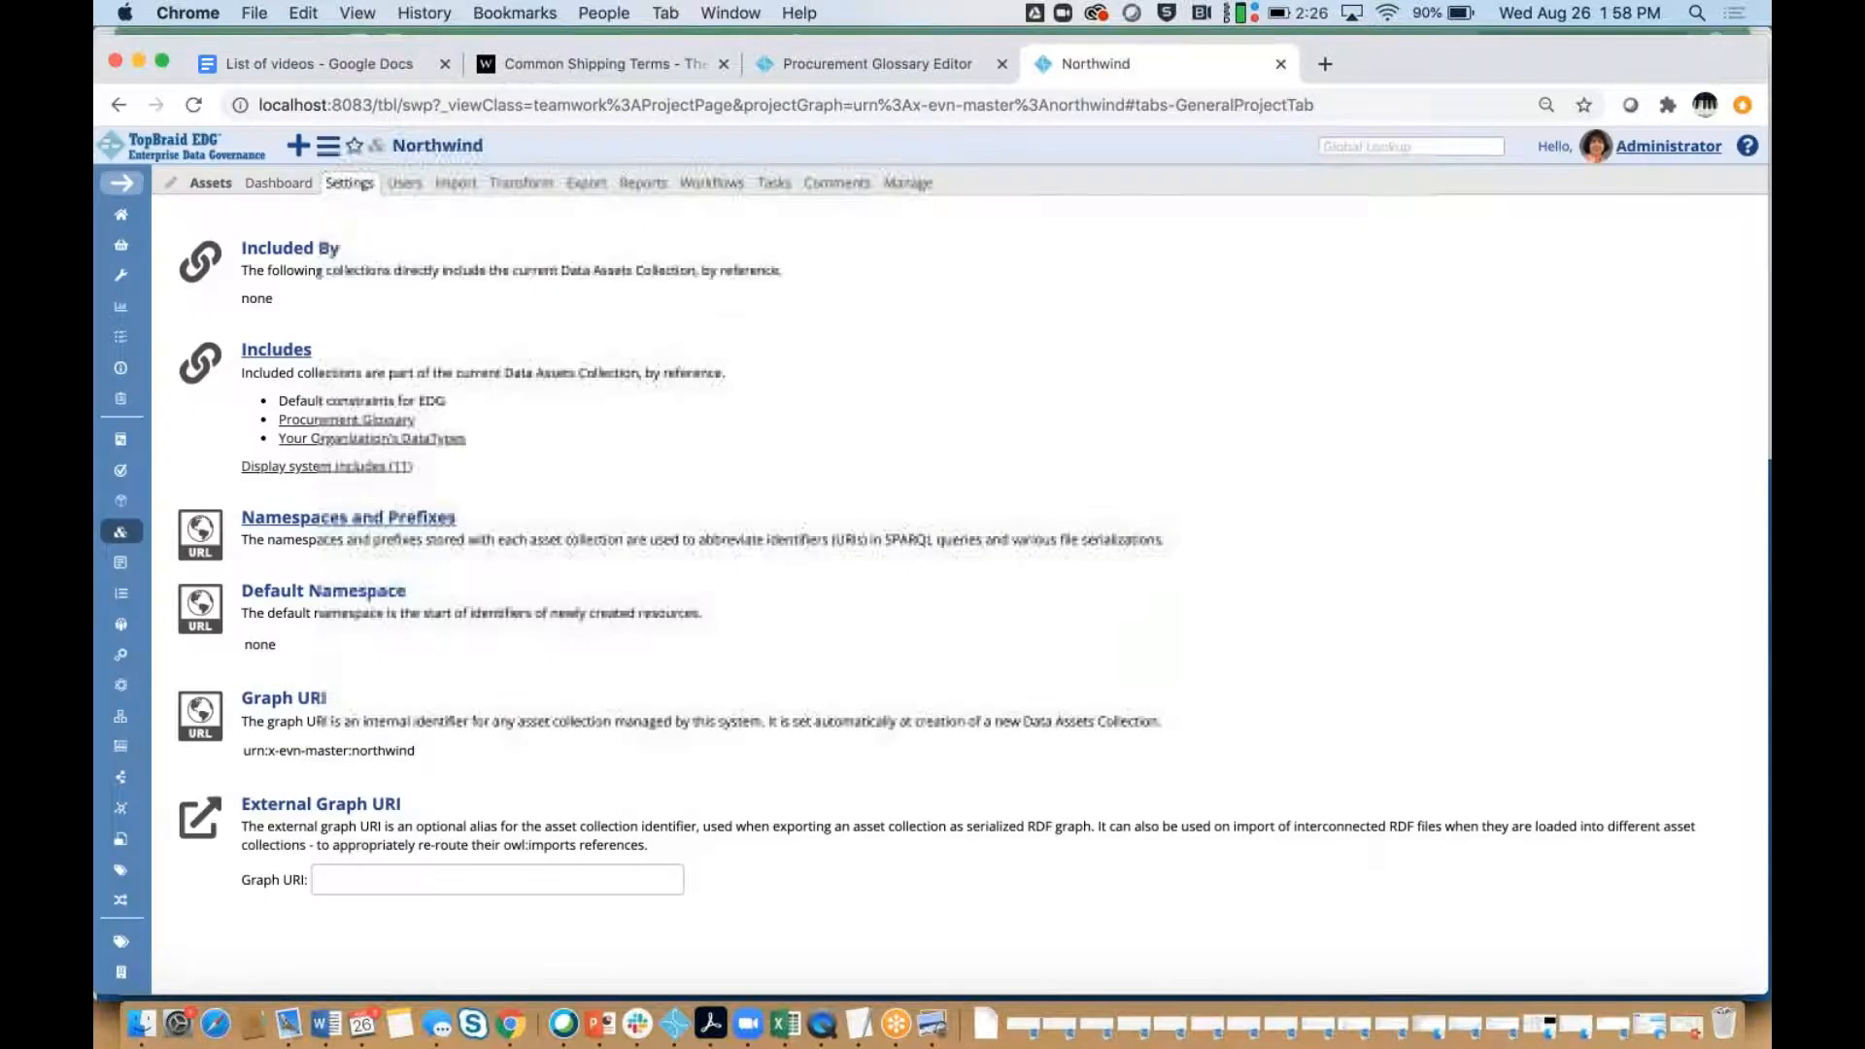
Return to the Northwind assets, filter them by "customer" and open the CUSTOMERID column of NORTHWIND.DBO.CUSTOMERCUSTOMERDEMO.
left_click(213, 191)
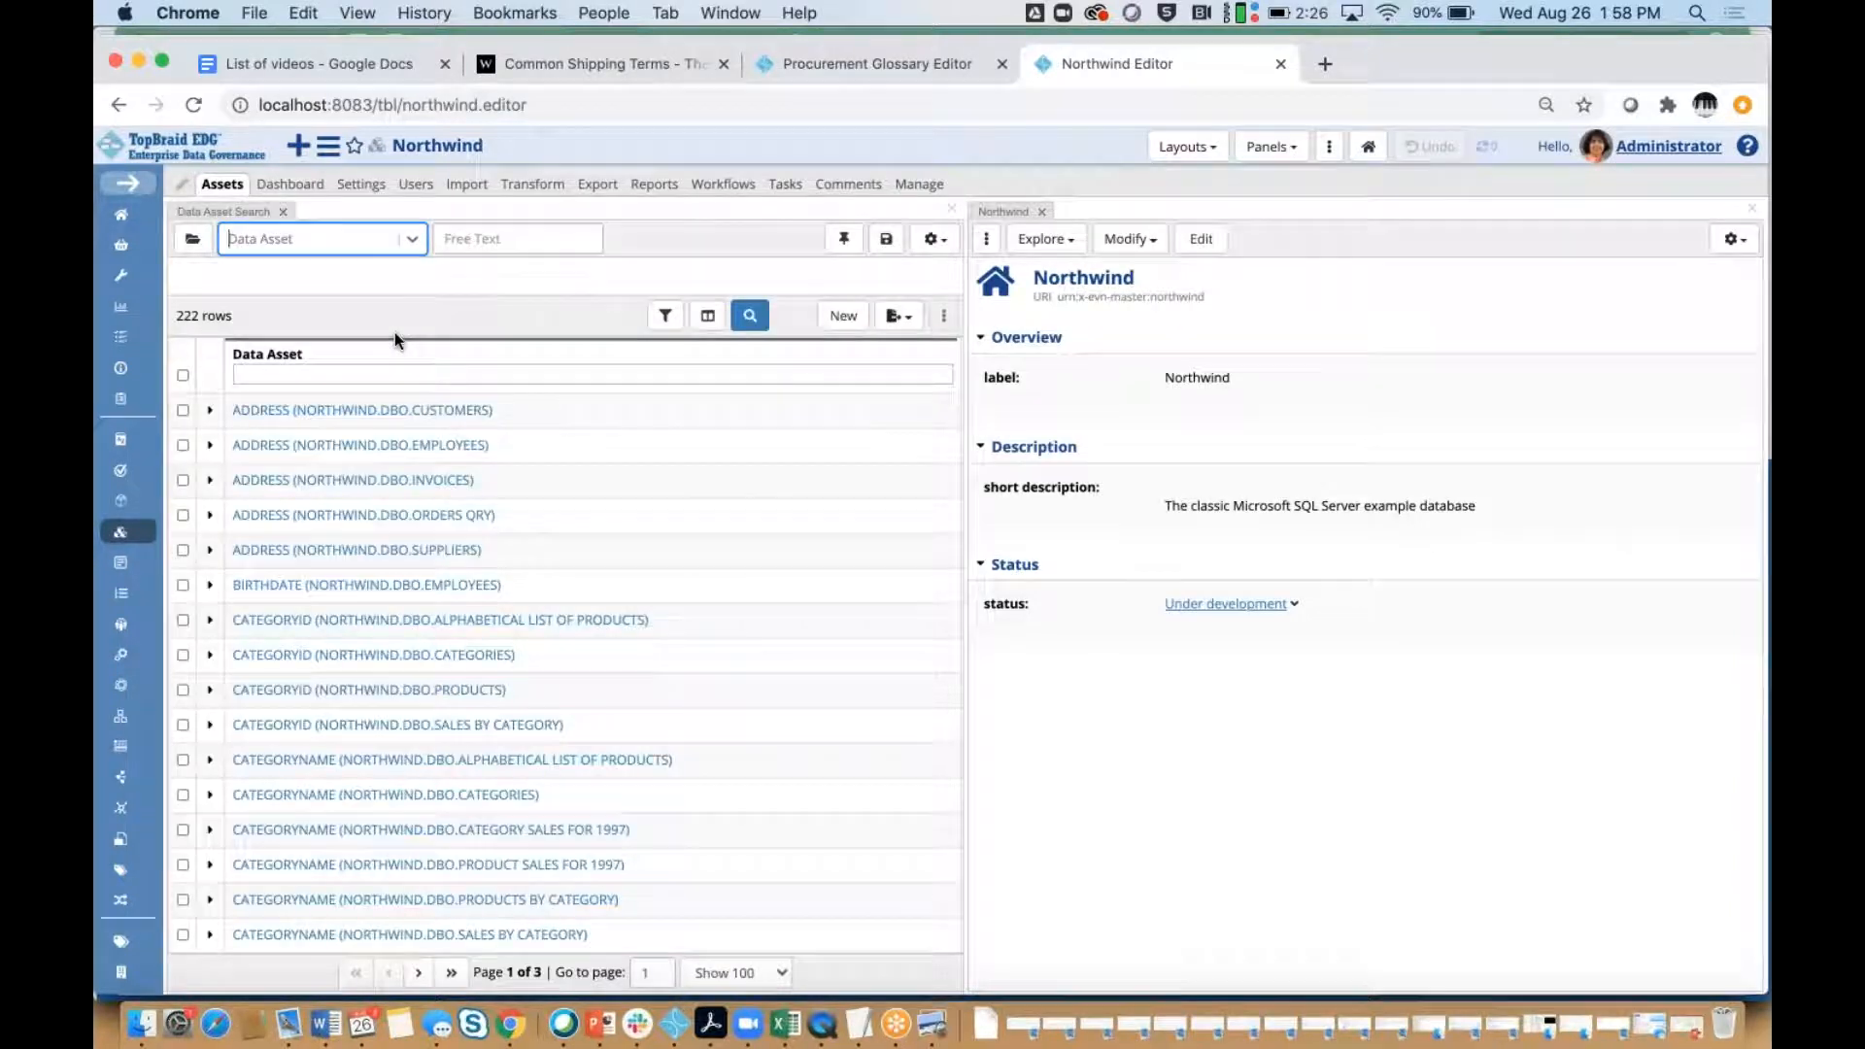
scroll(460, 476, "down", 3)
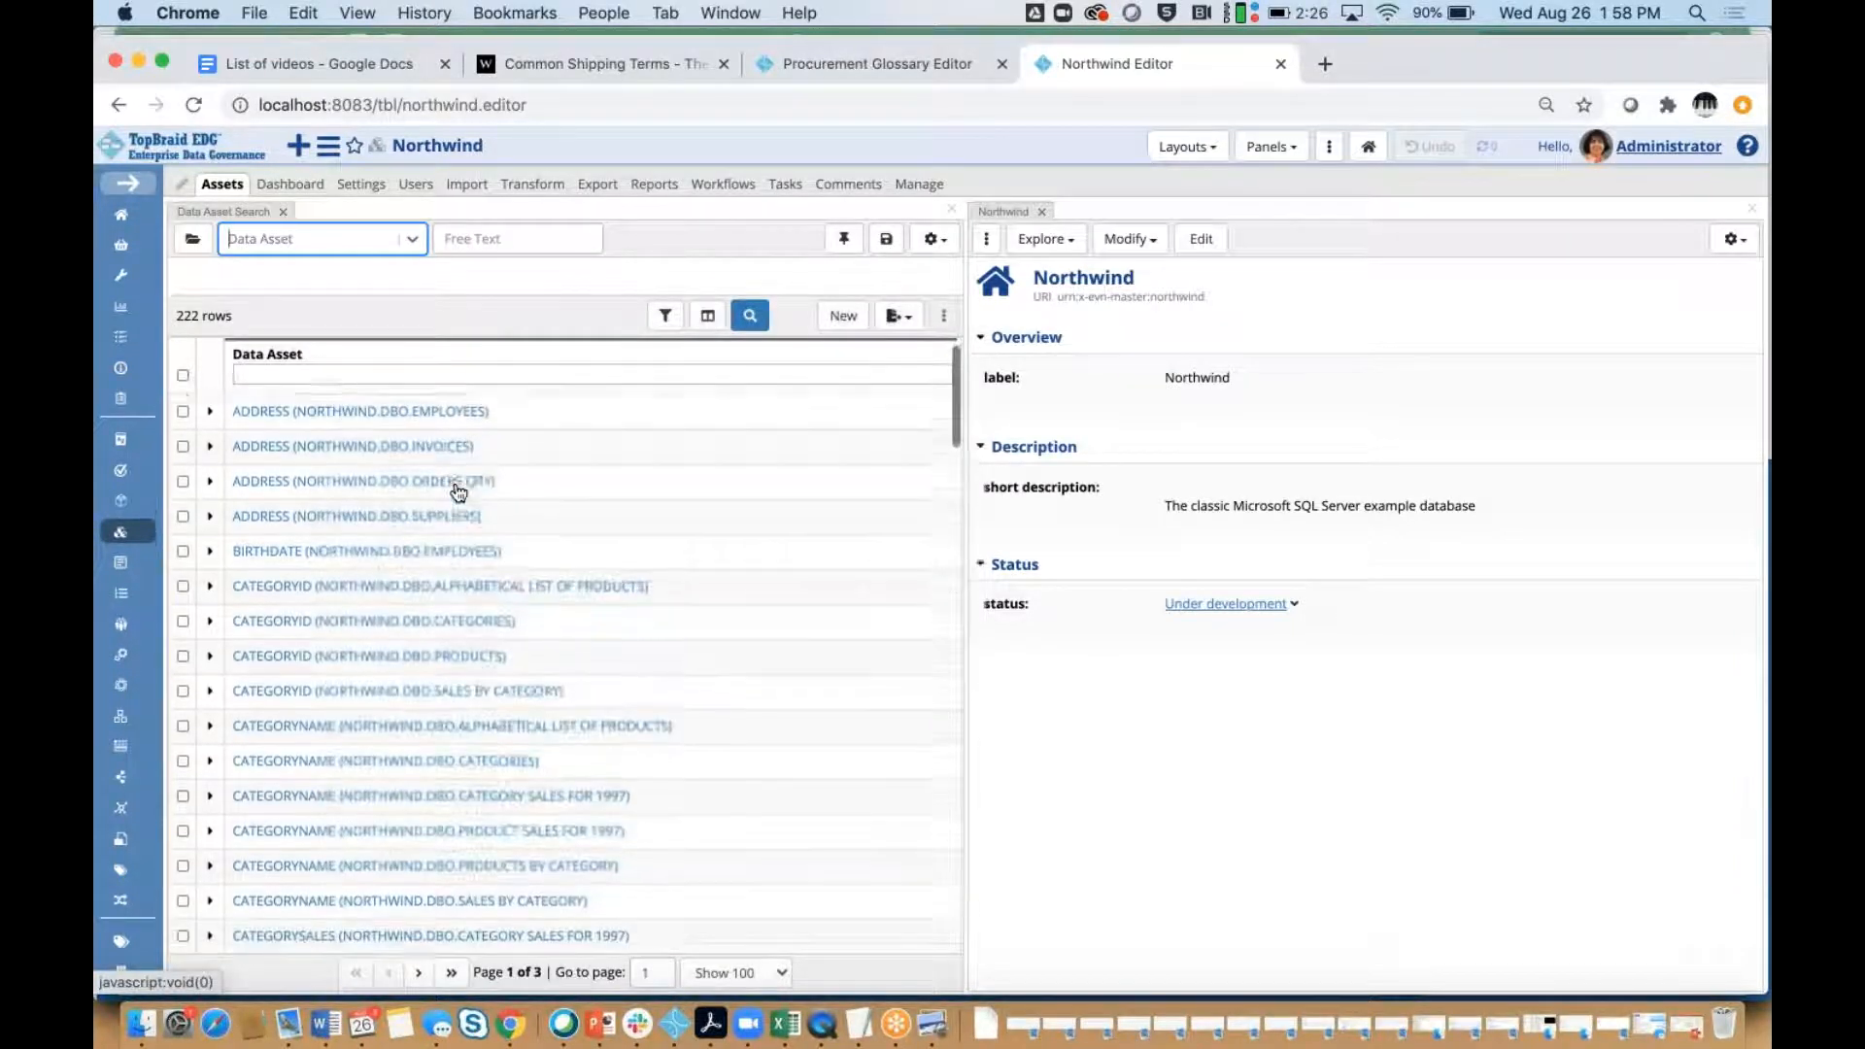
scroll(459, 493, "down", 3)
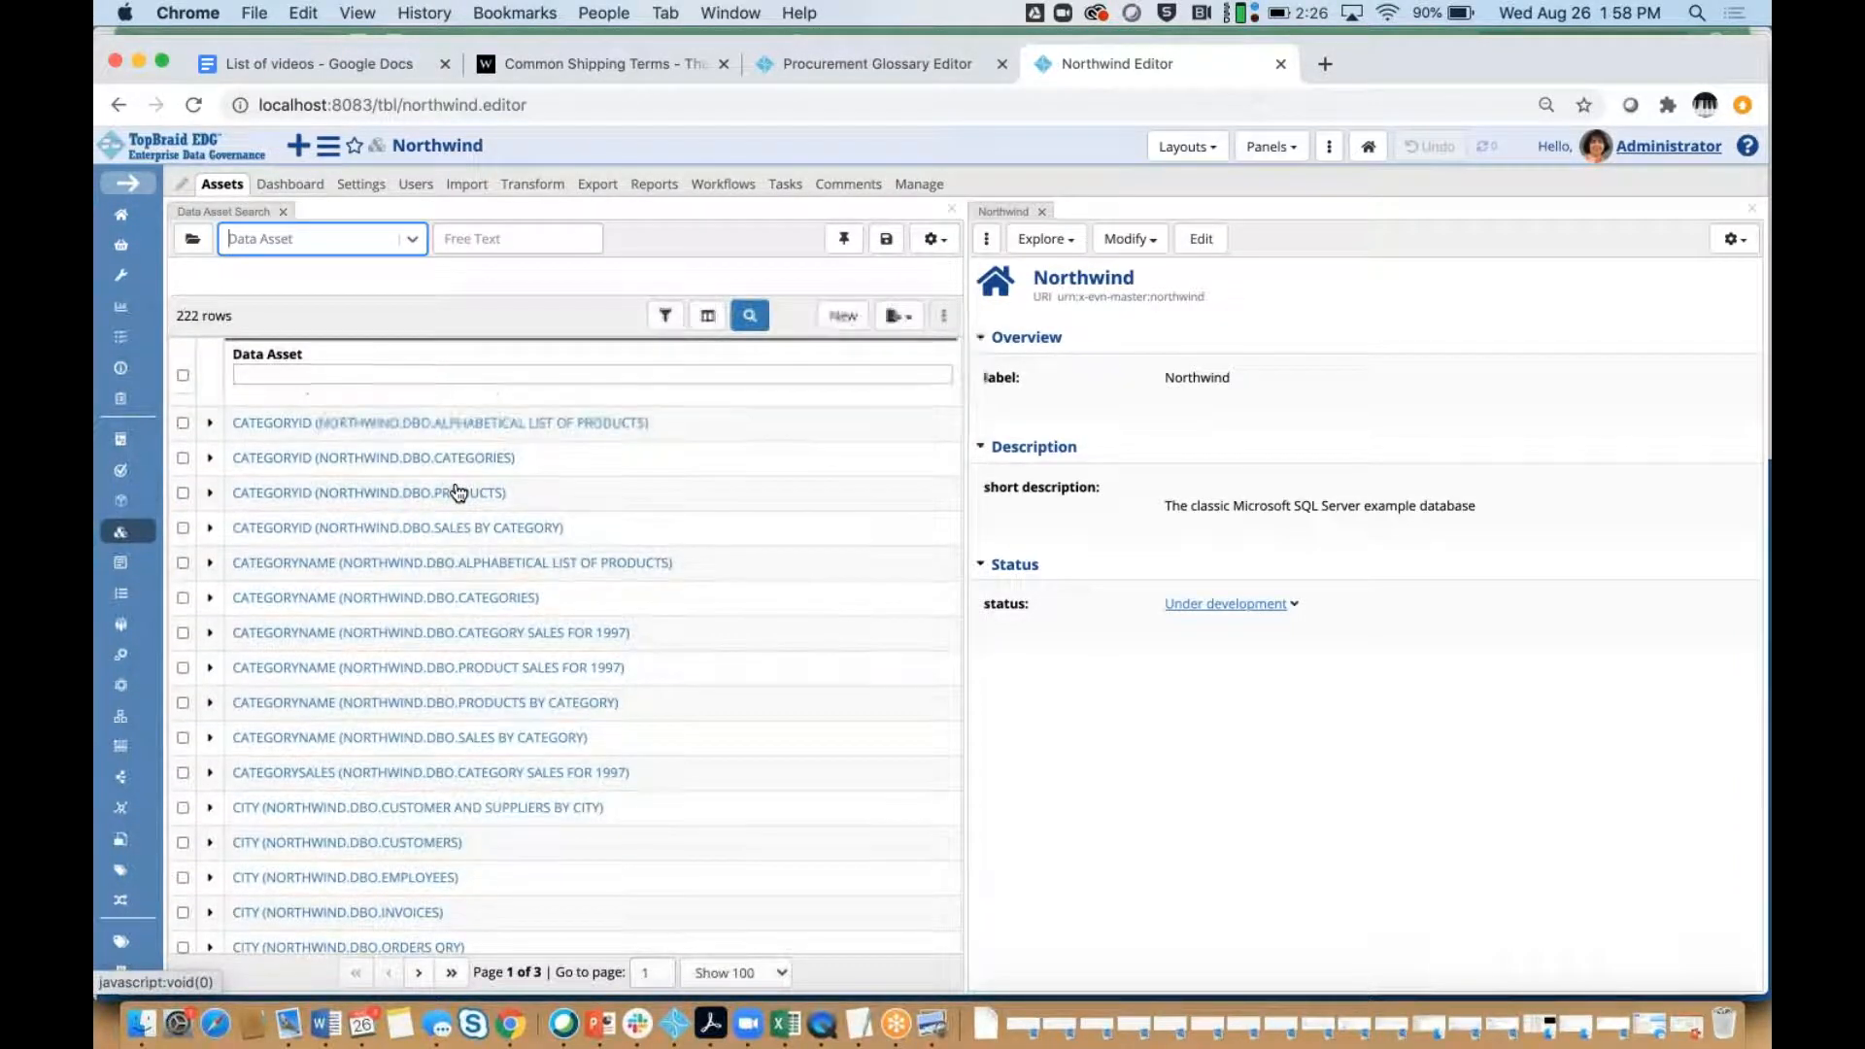
scroll(459, 490, "up", 5)
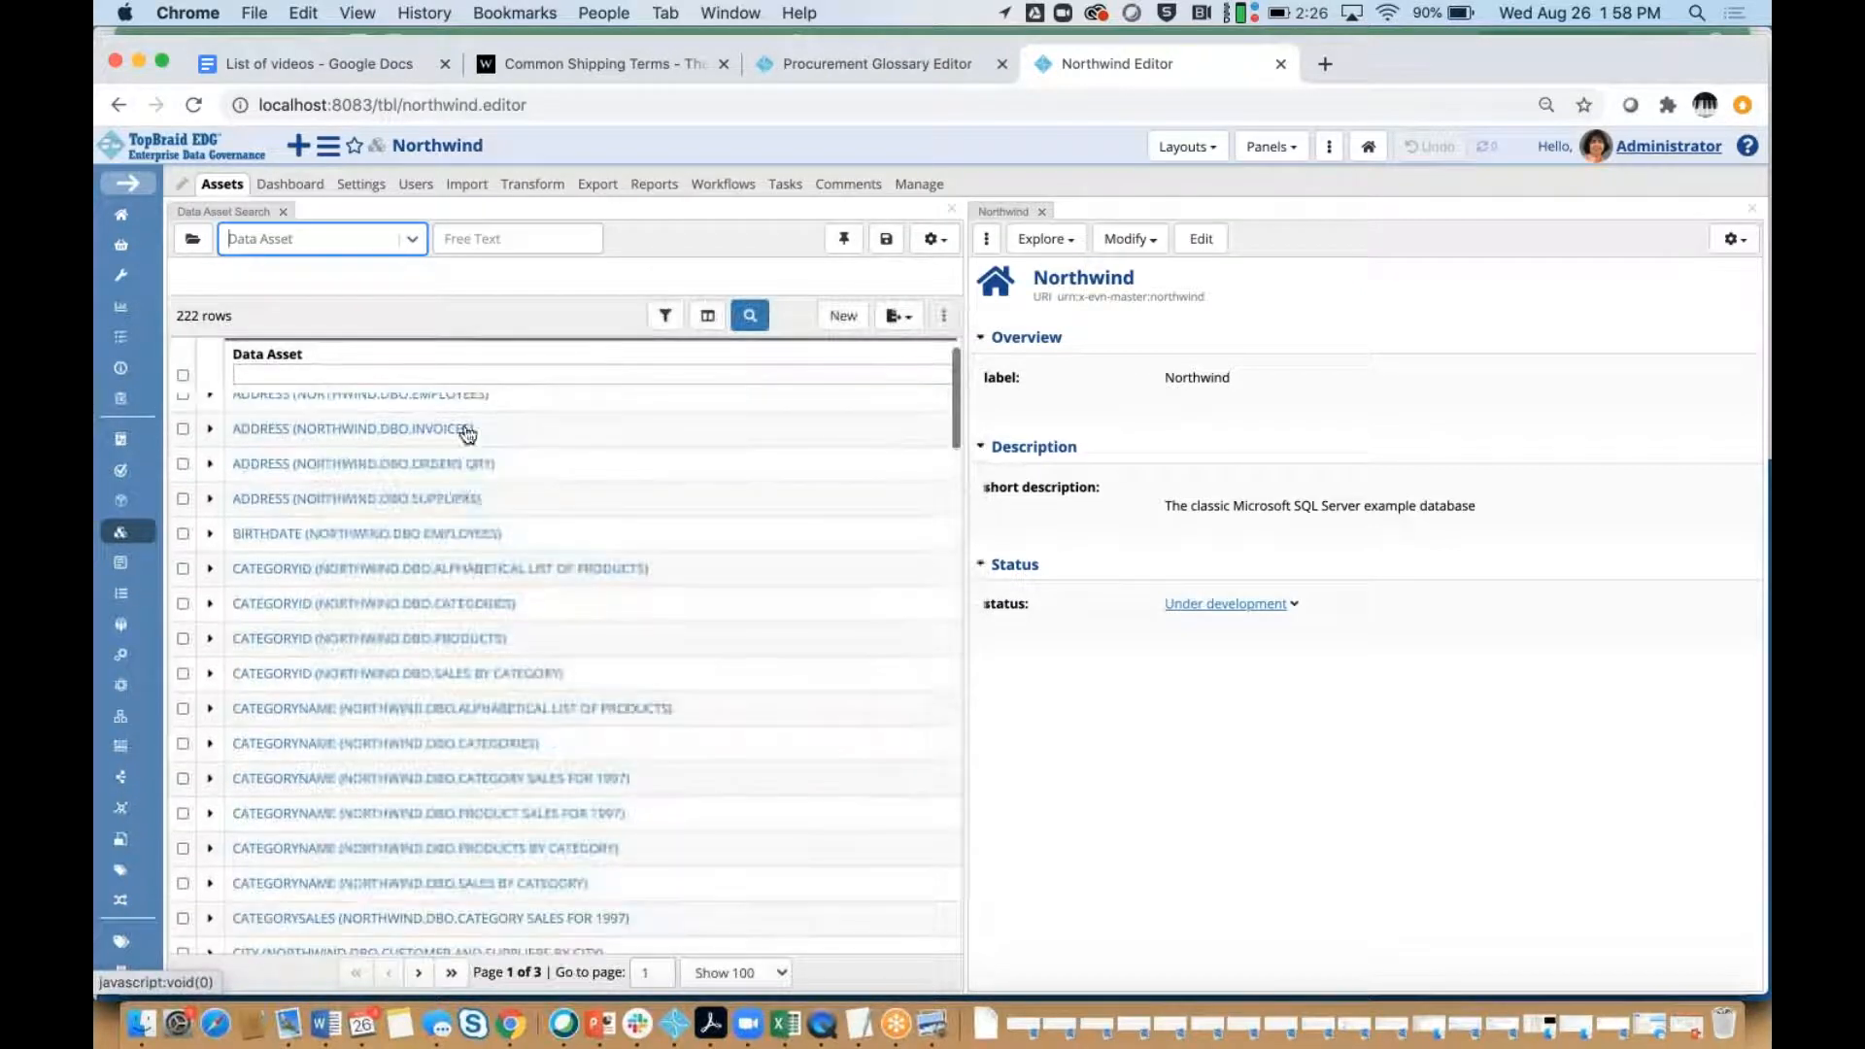
left_click(473, 374)
type("cust")
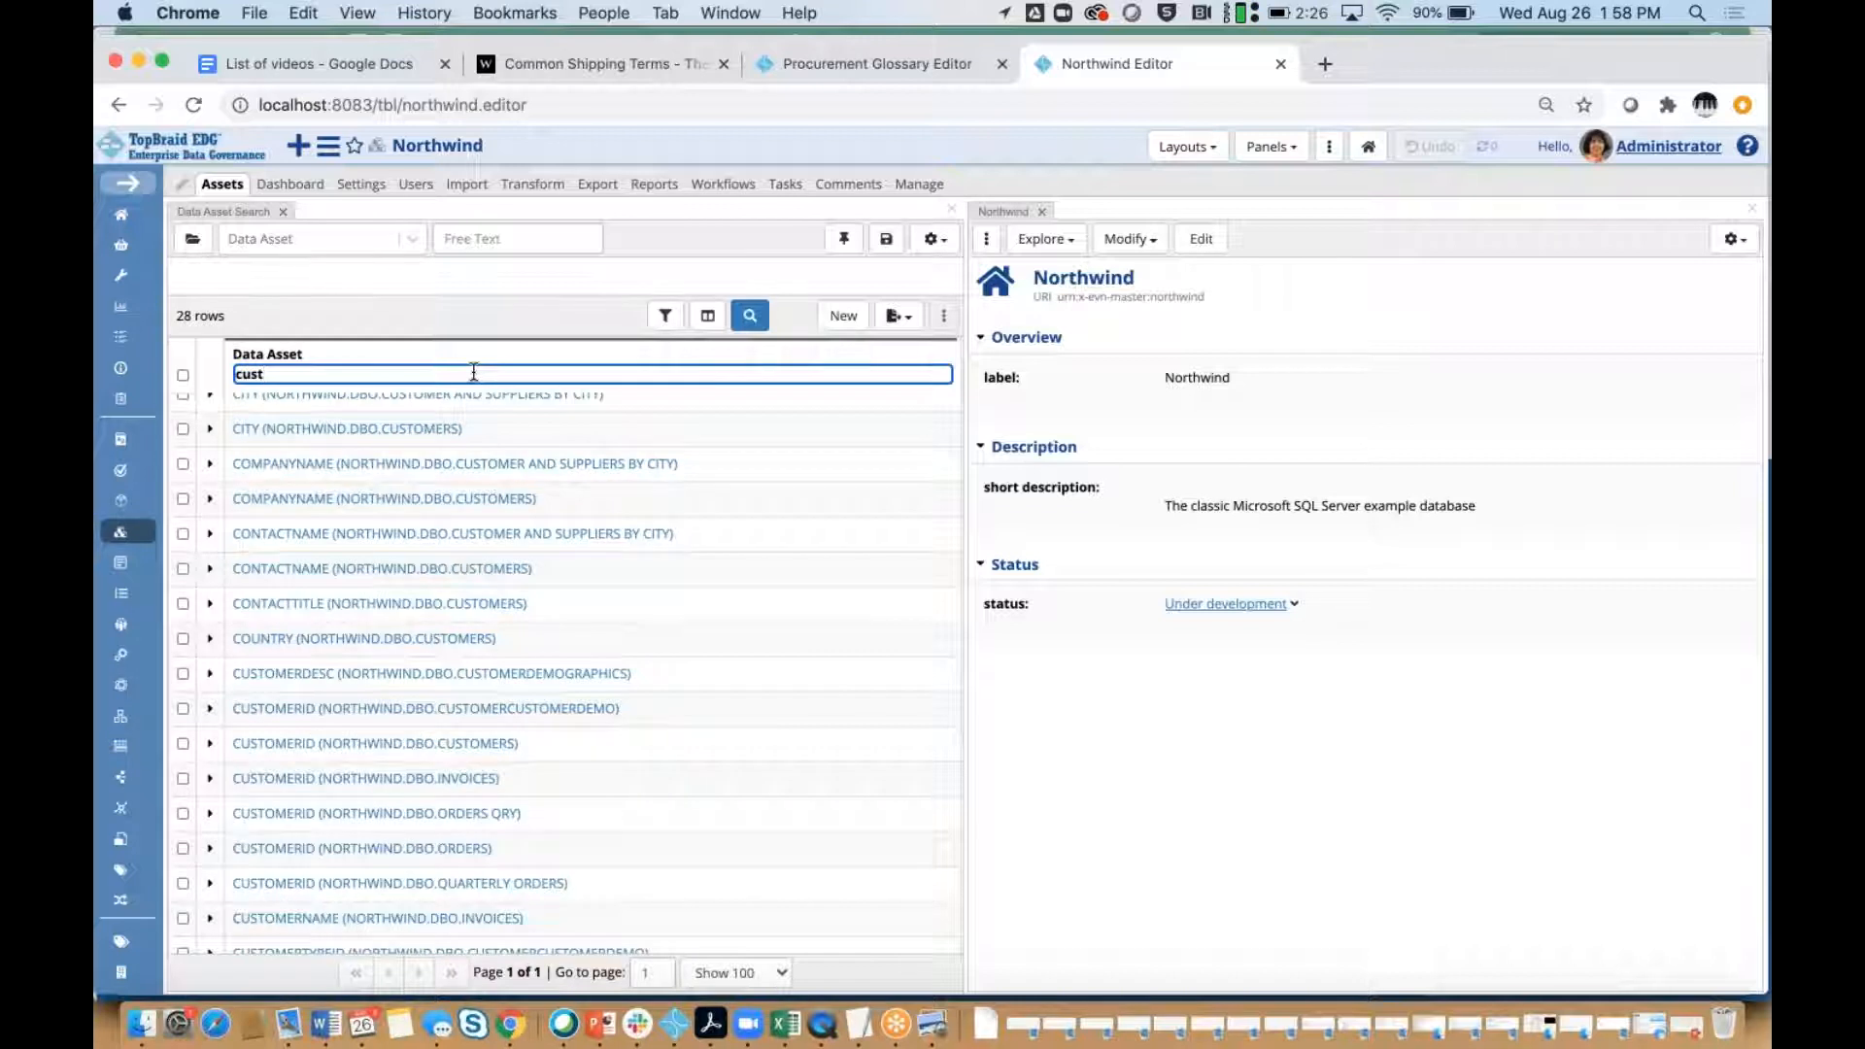
type("omer")
left_click(319, 710)
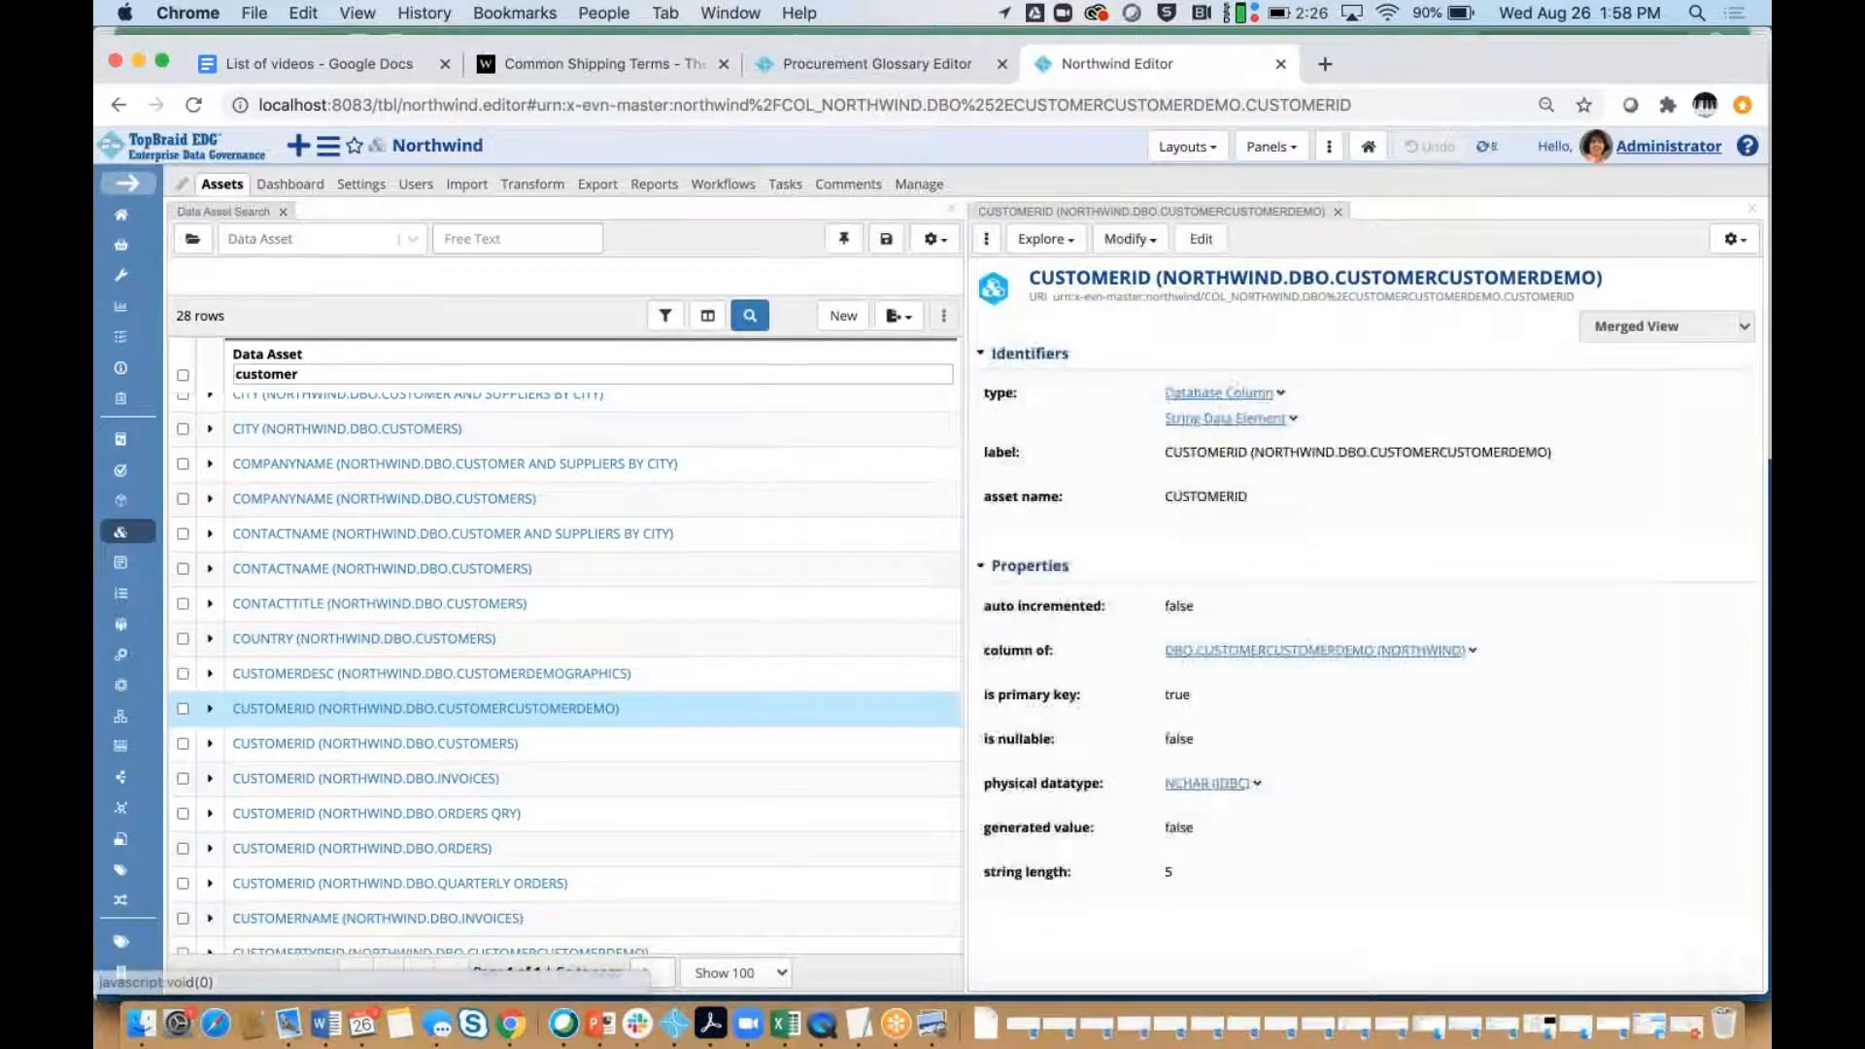
Review the CUSTOMERID column's filled-in properties and set its form to also show properties that have no values.
scroll(1046, 670, "down", 1)
scroll(1360, 622, "down", 10)
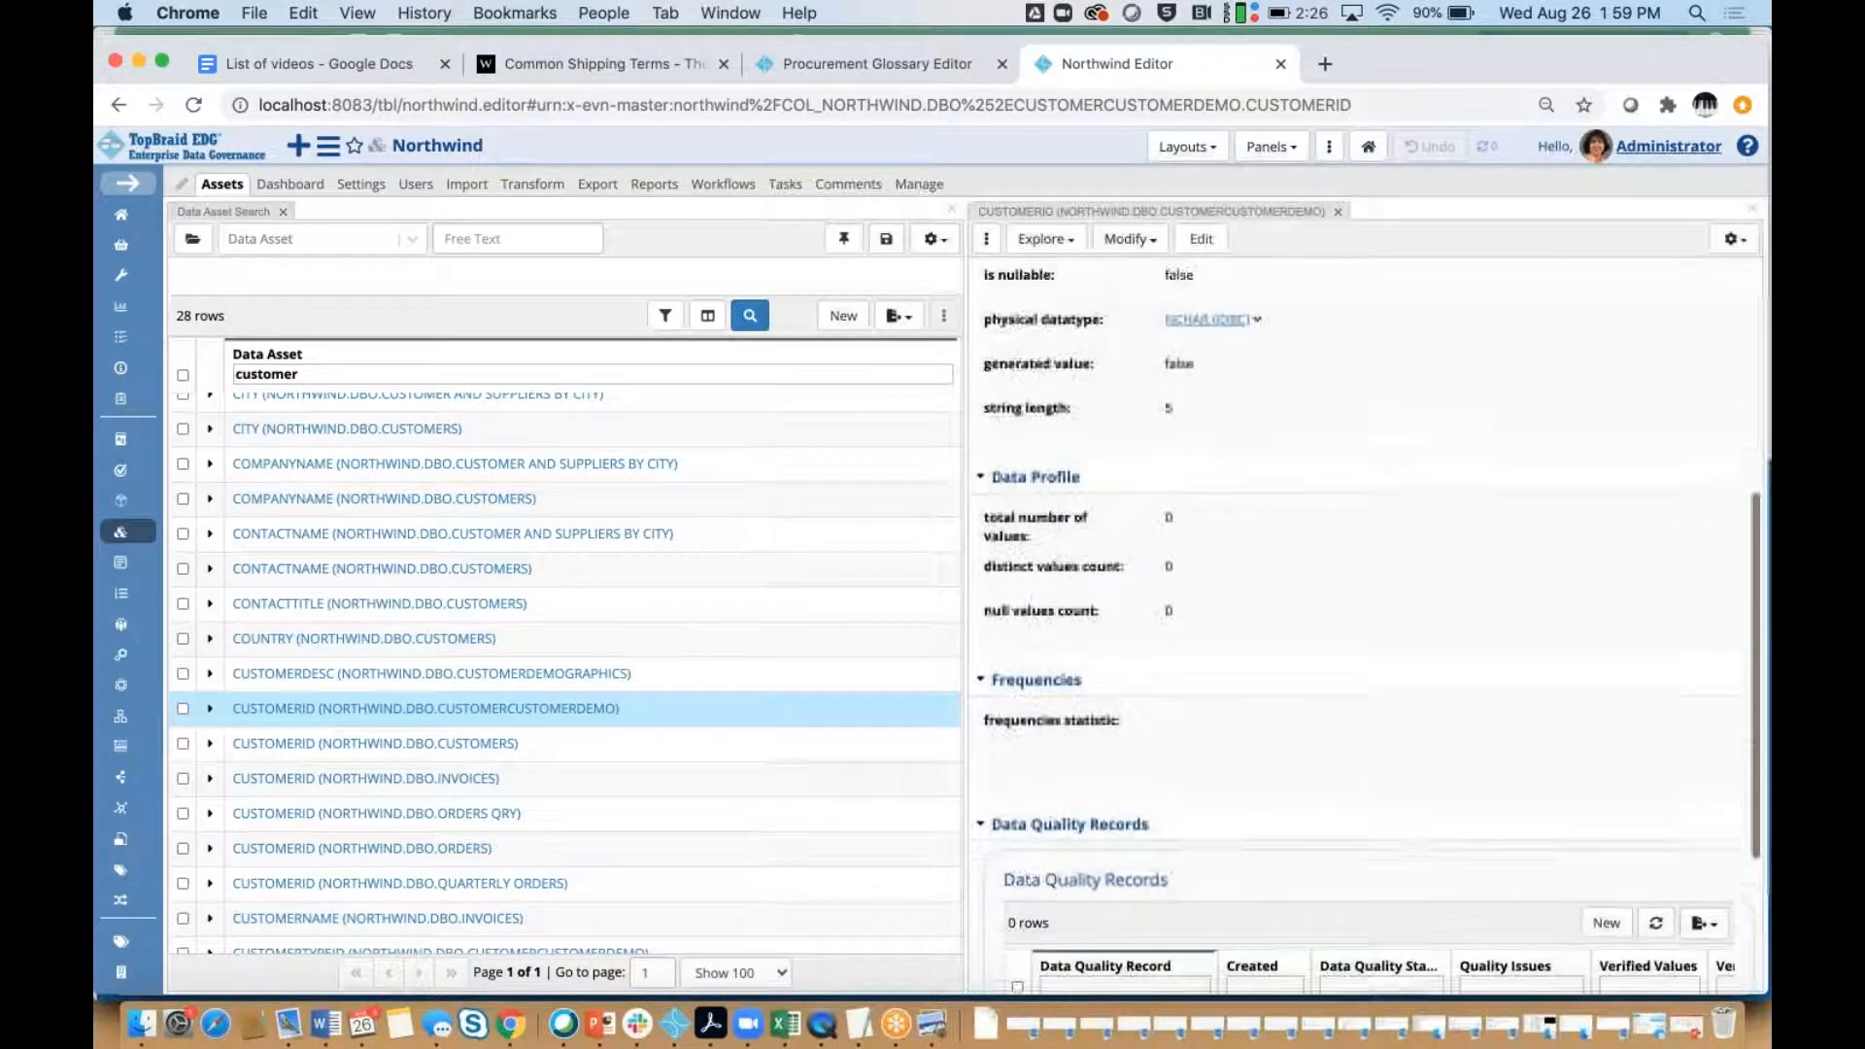
scroll(1360, 622, "down", 2)
scroll(1360, 622, "up", 2)
scroll(1360, 622, "up", 4)
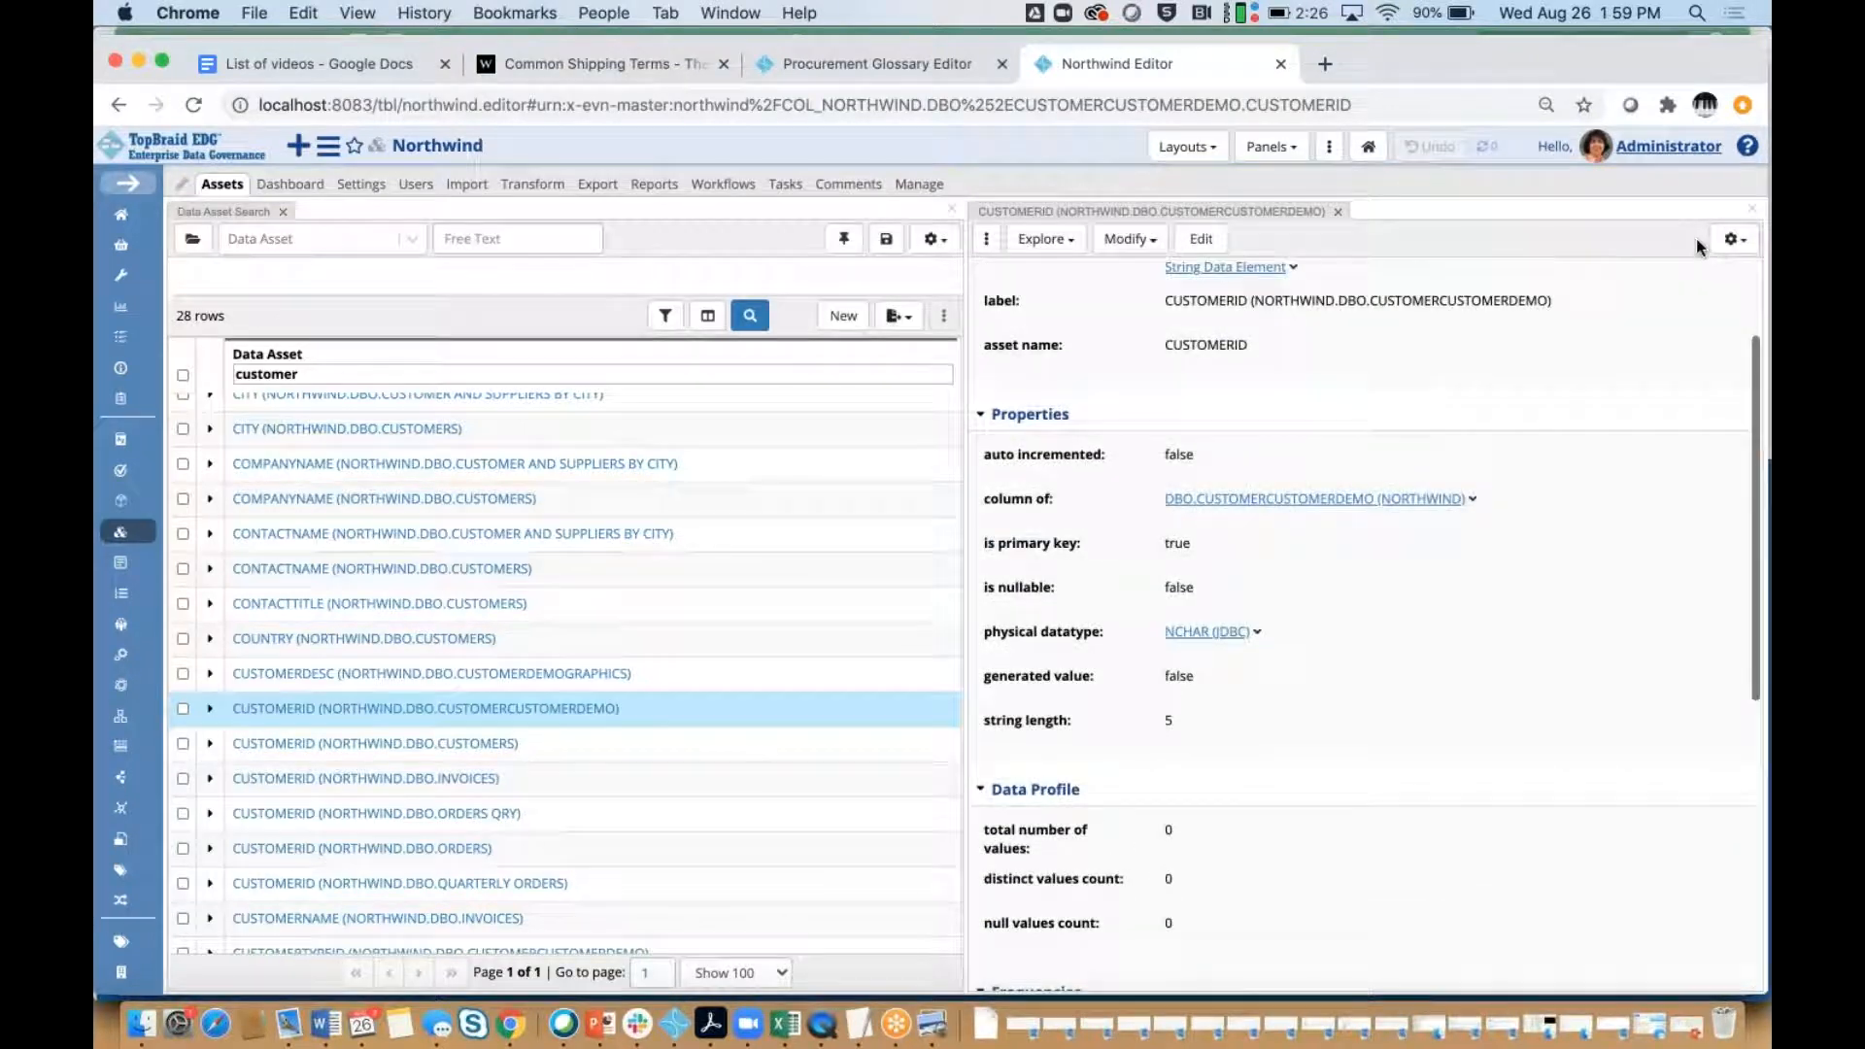
left_click(1728, 241)
left_click(1424, 275)
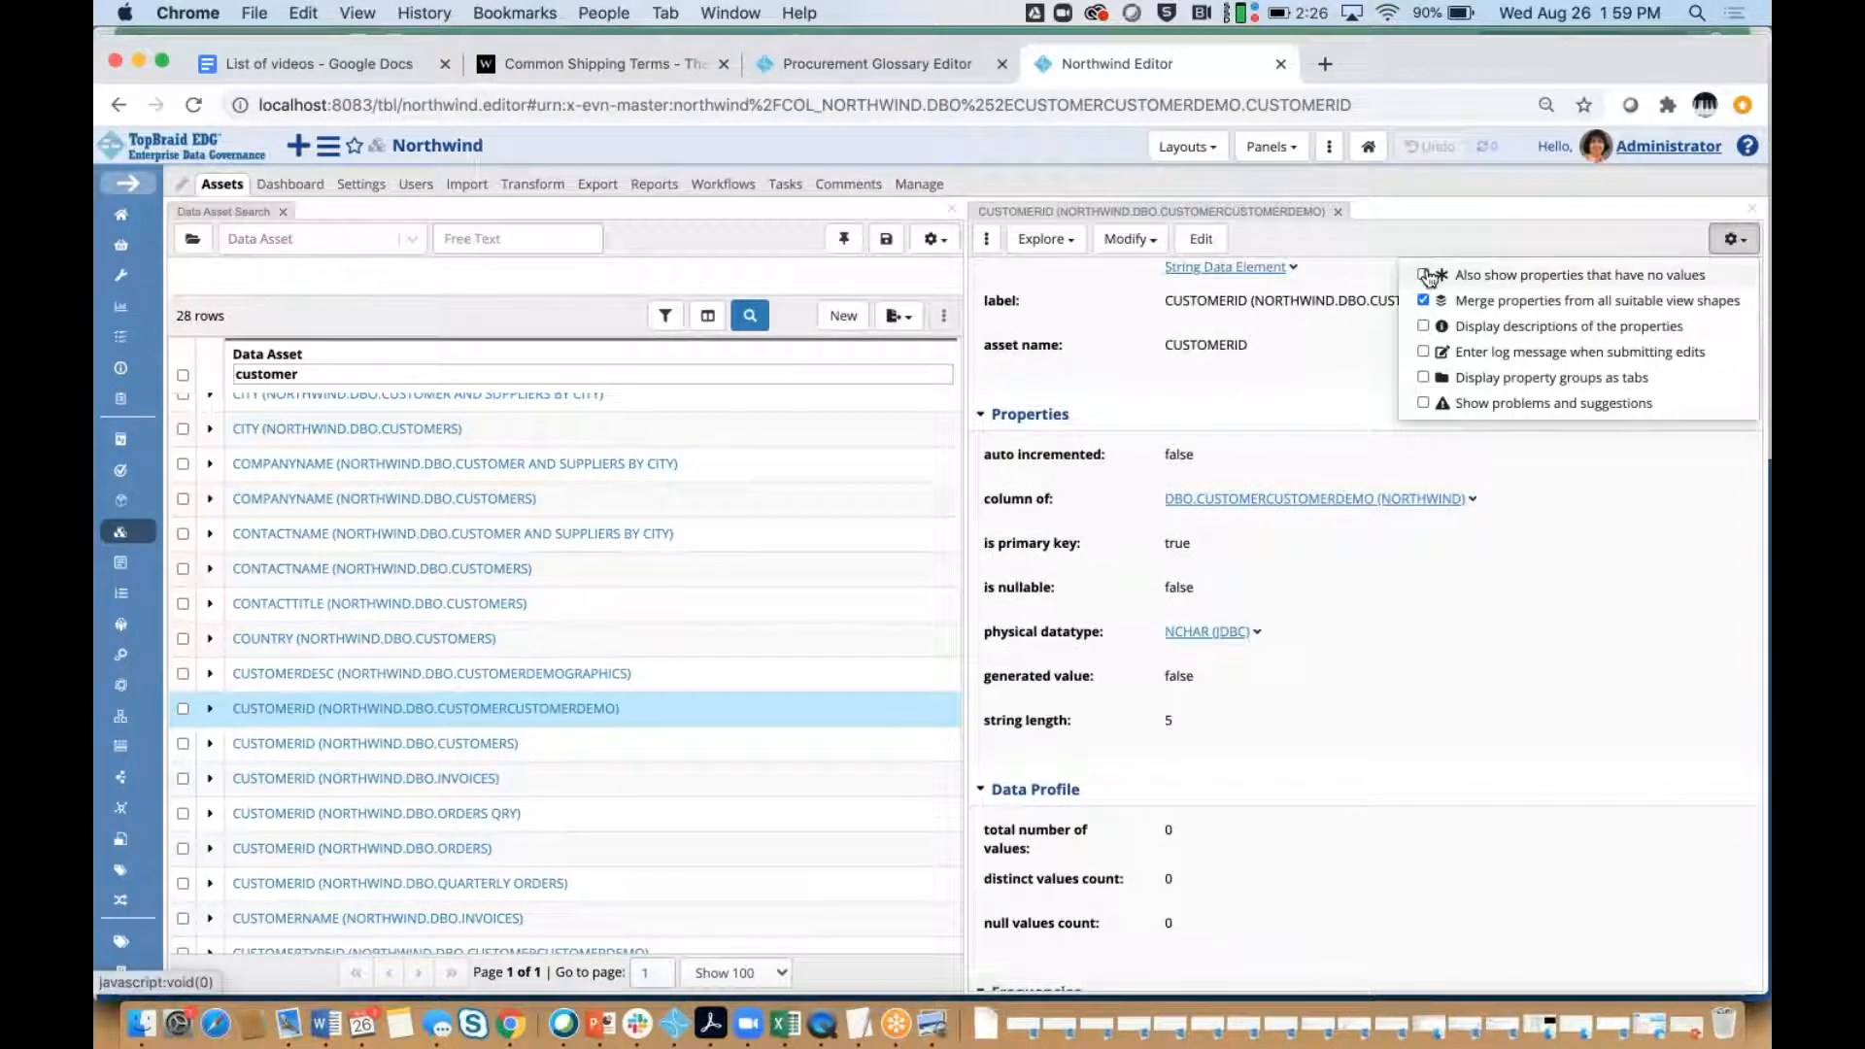
Map the CUSTOMERID column to the glossary term Customer Number in its Traceability properties, and save the changes.
scroll(1344, 614, "down", 10)
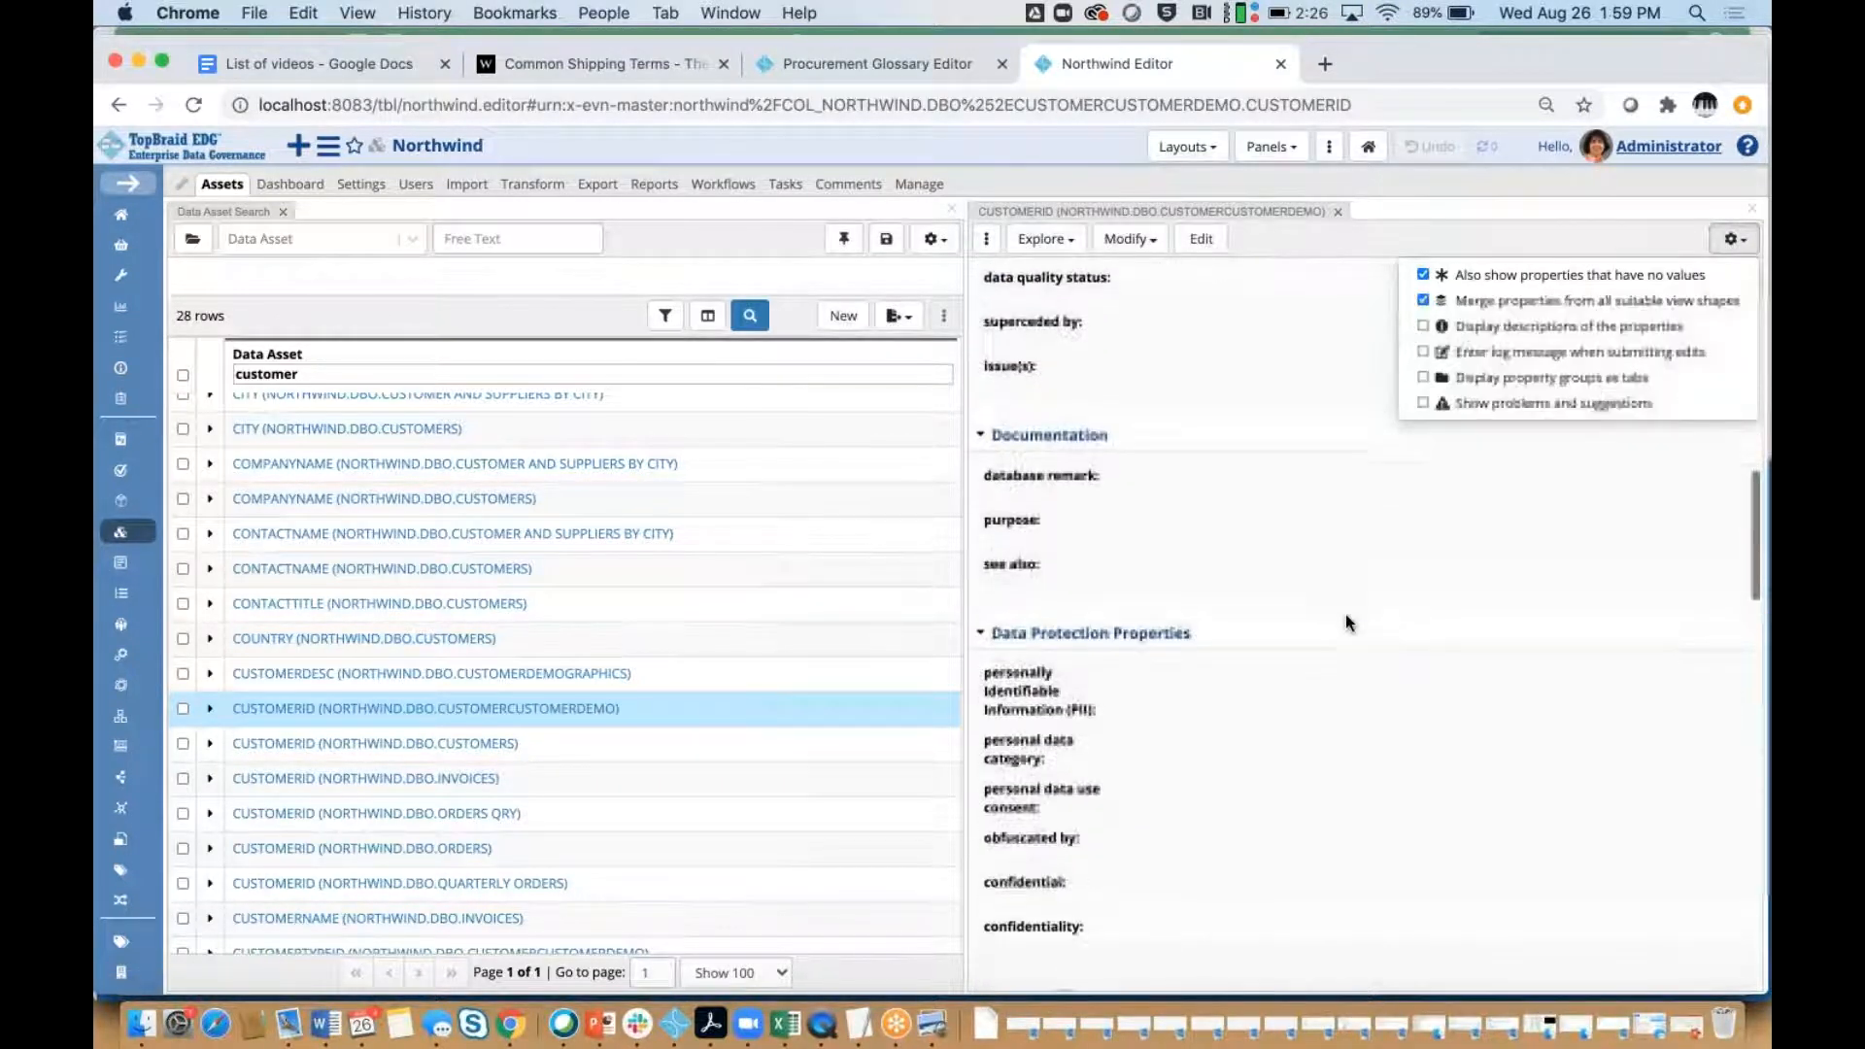
scroll(1360, 622, "down", 10)
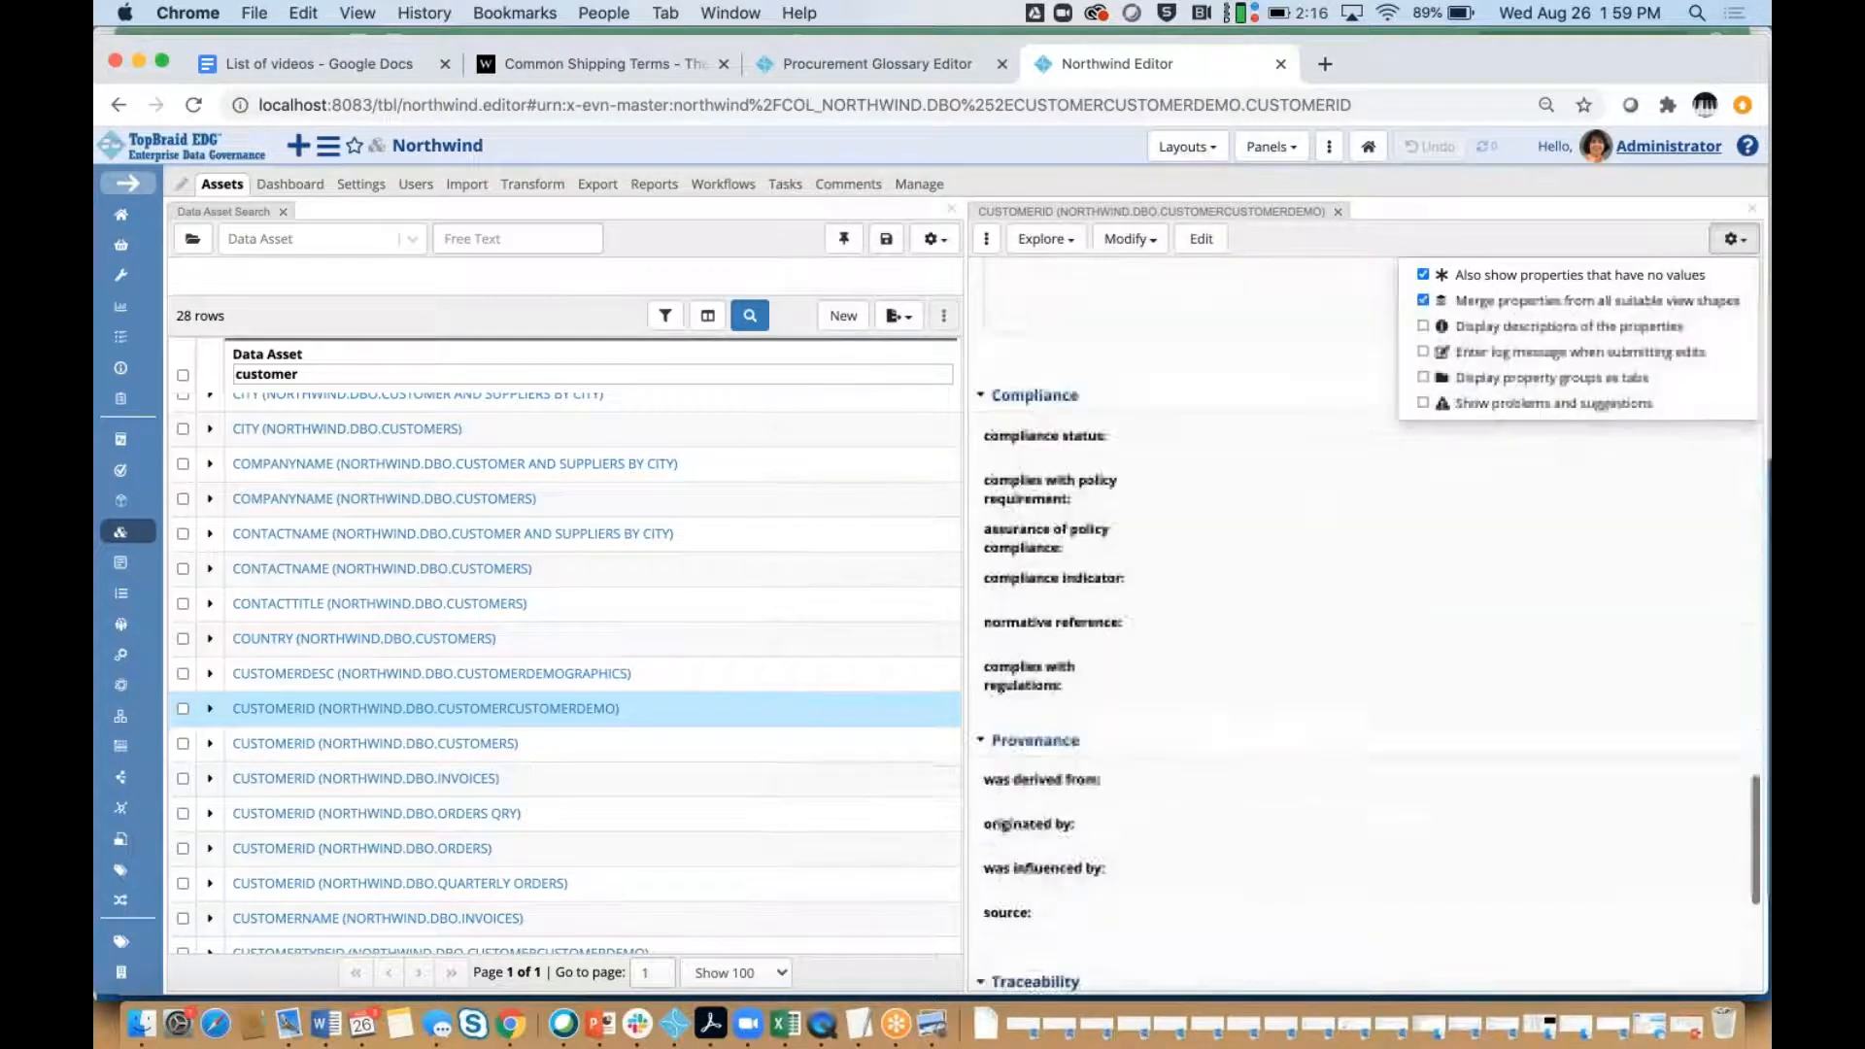
scroll(1125, 577, "down", 3)
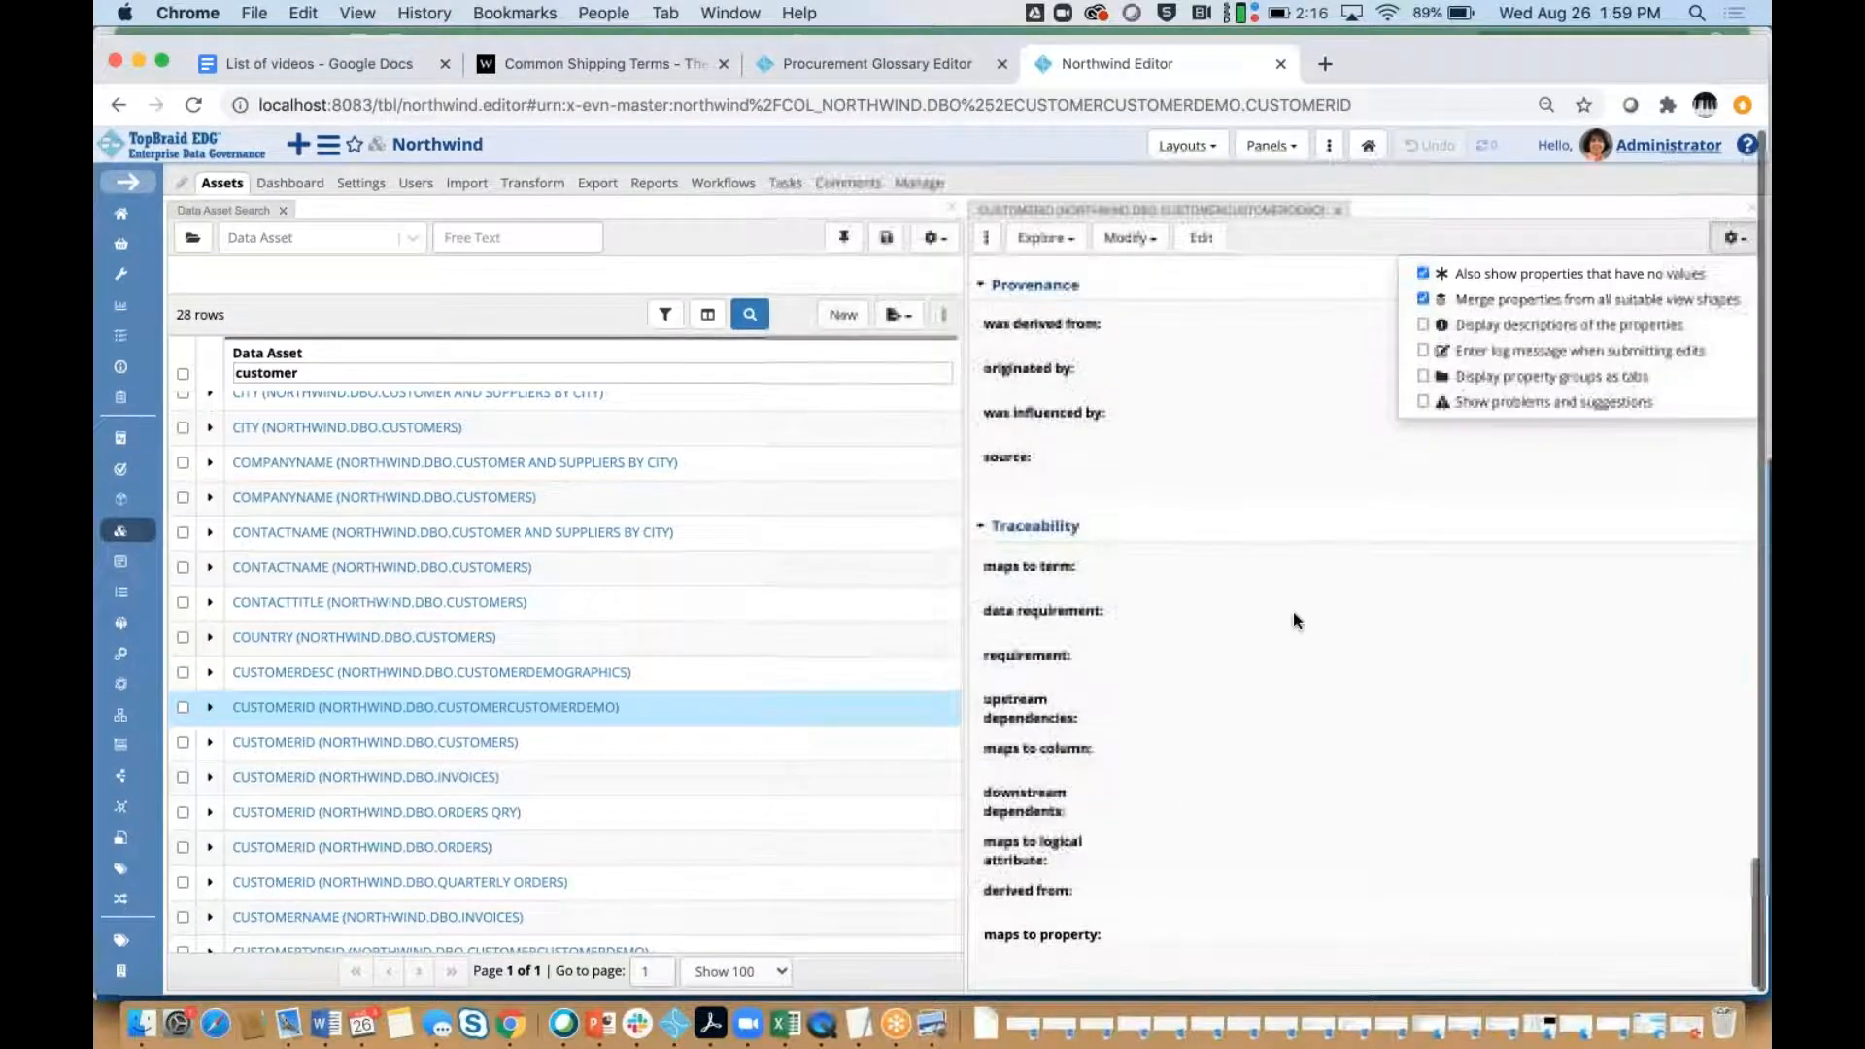
left_click(1125, 577)
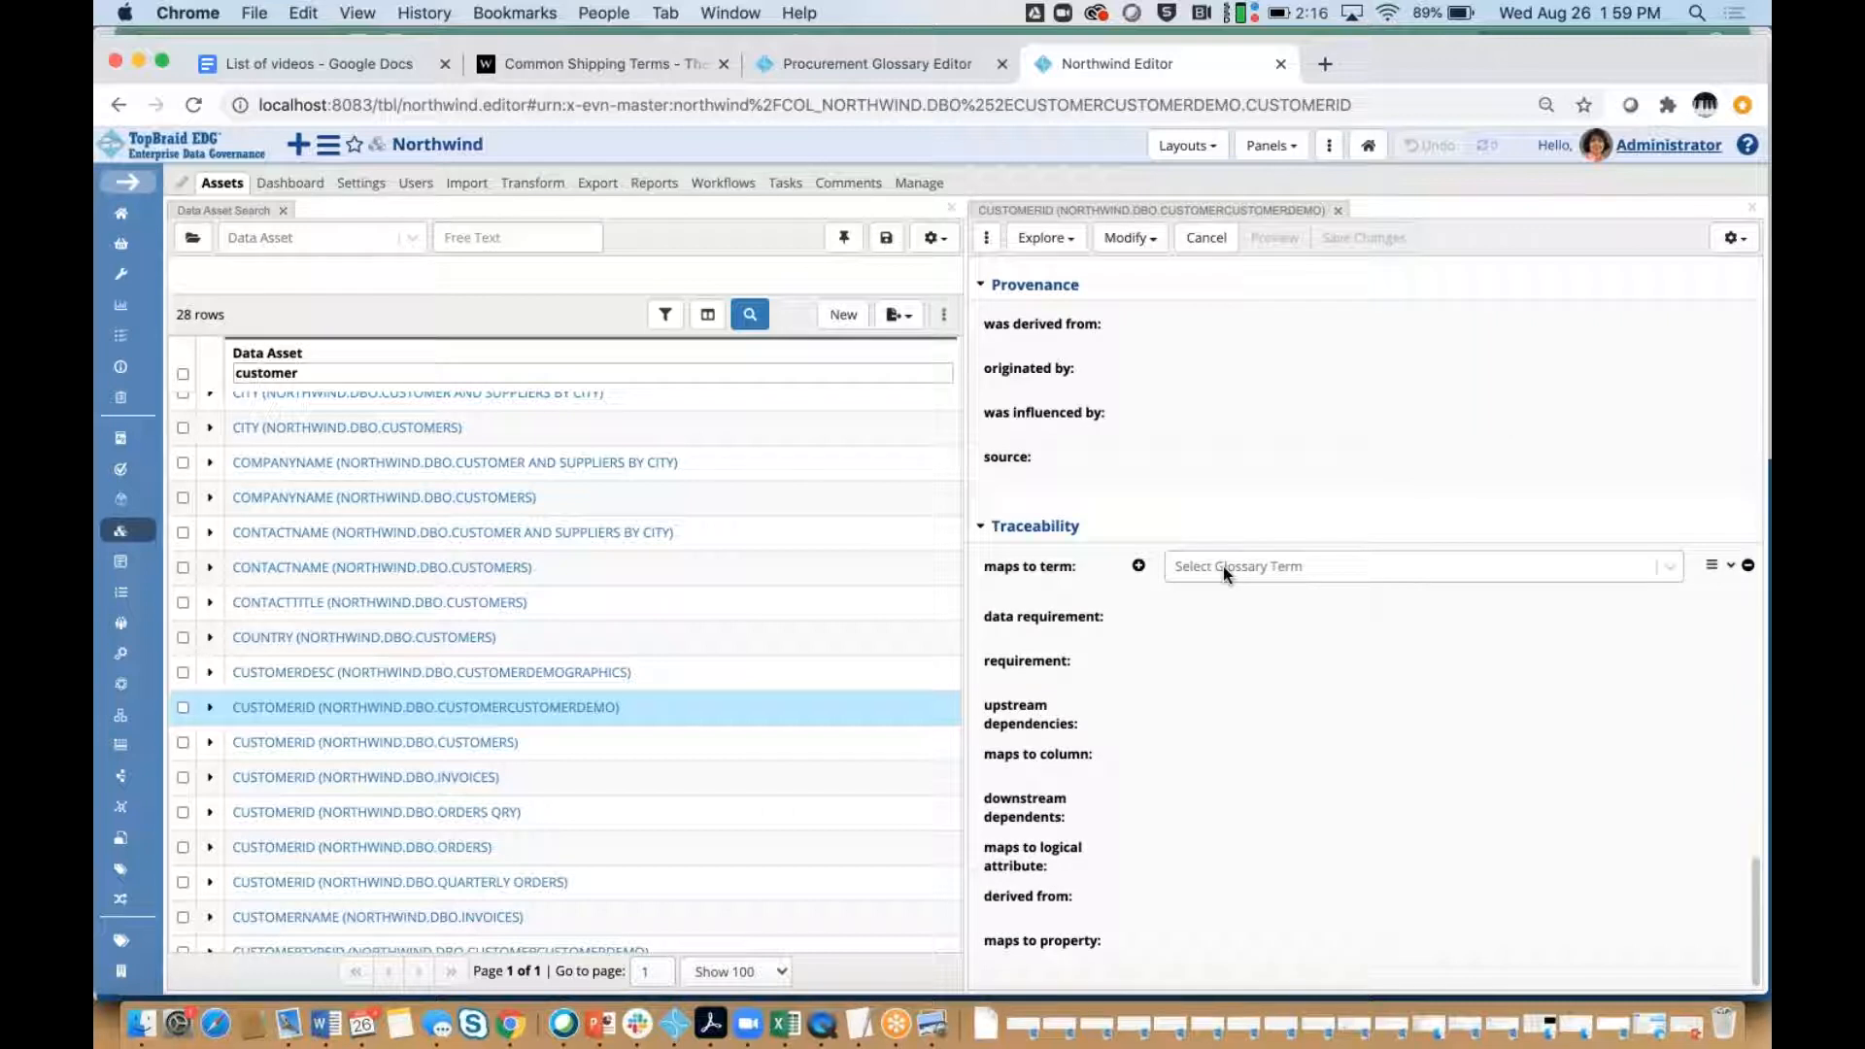
left_click(1222, 569)
type("cus")
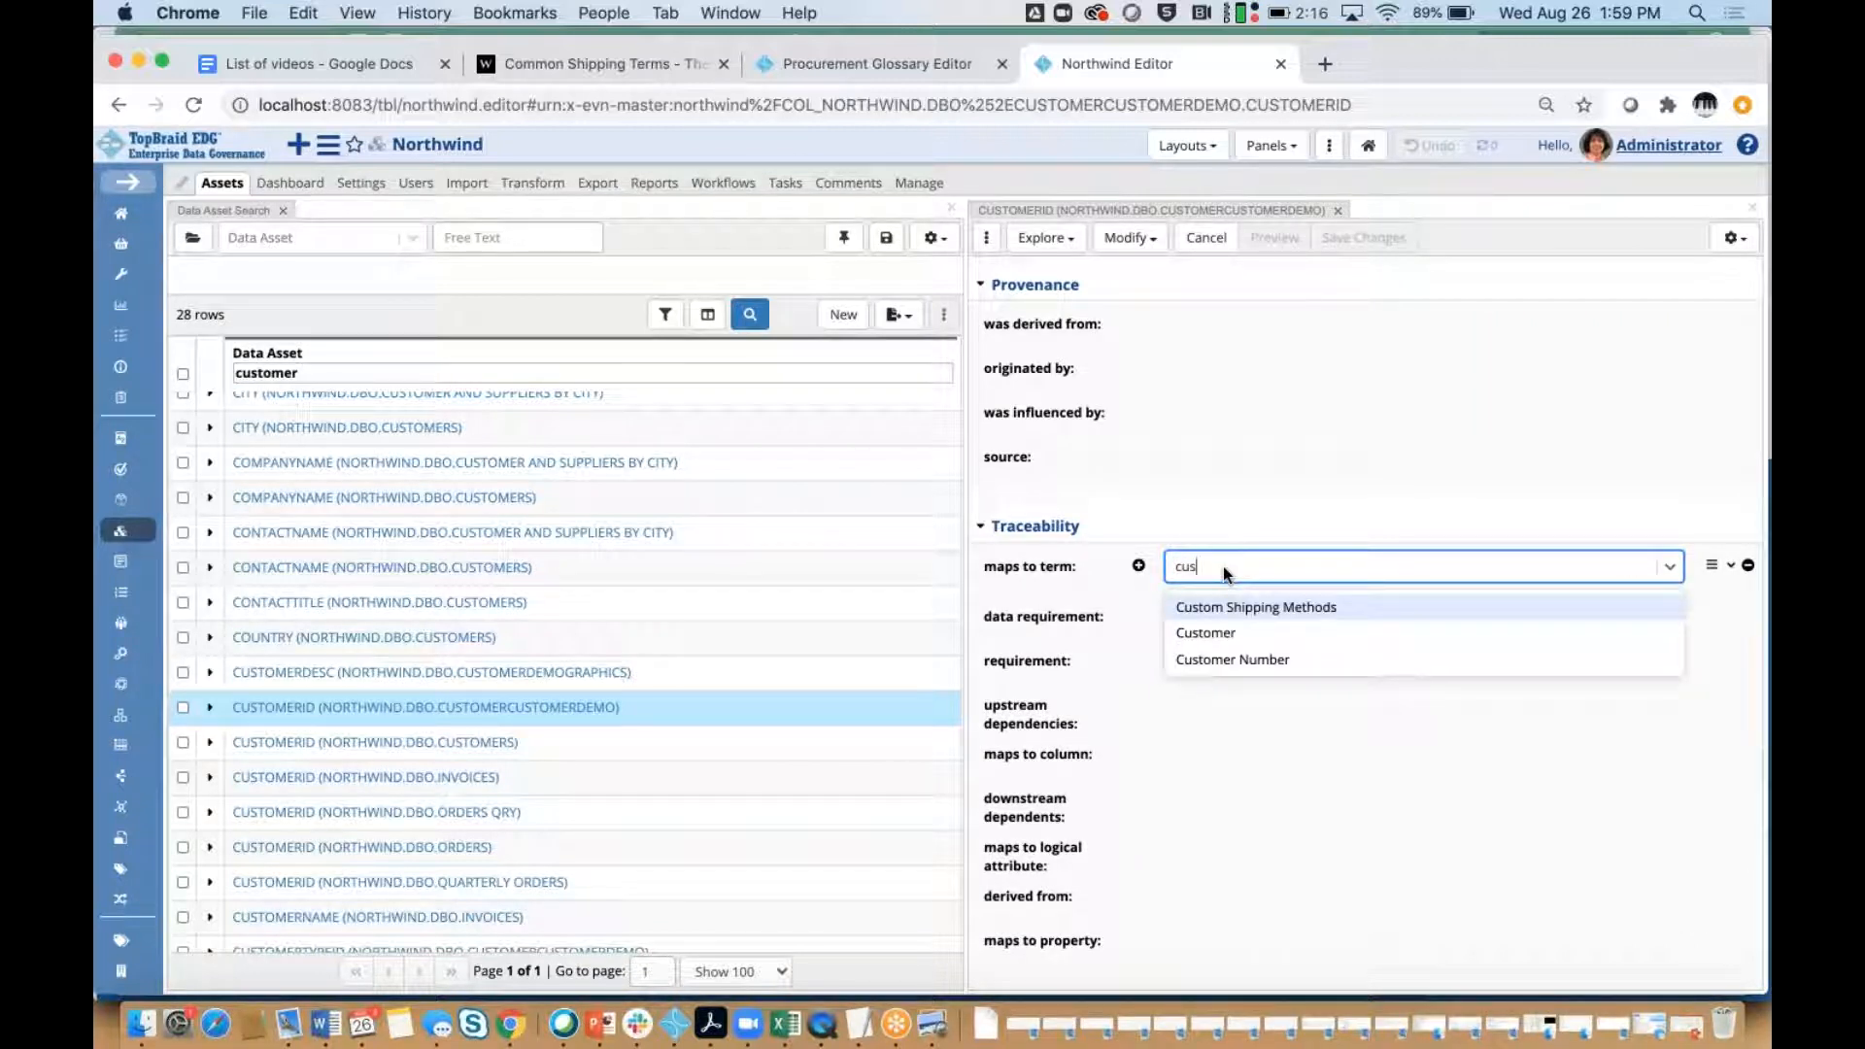
left_click(1211, 661)
left_click(1381, 241)
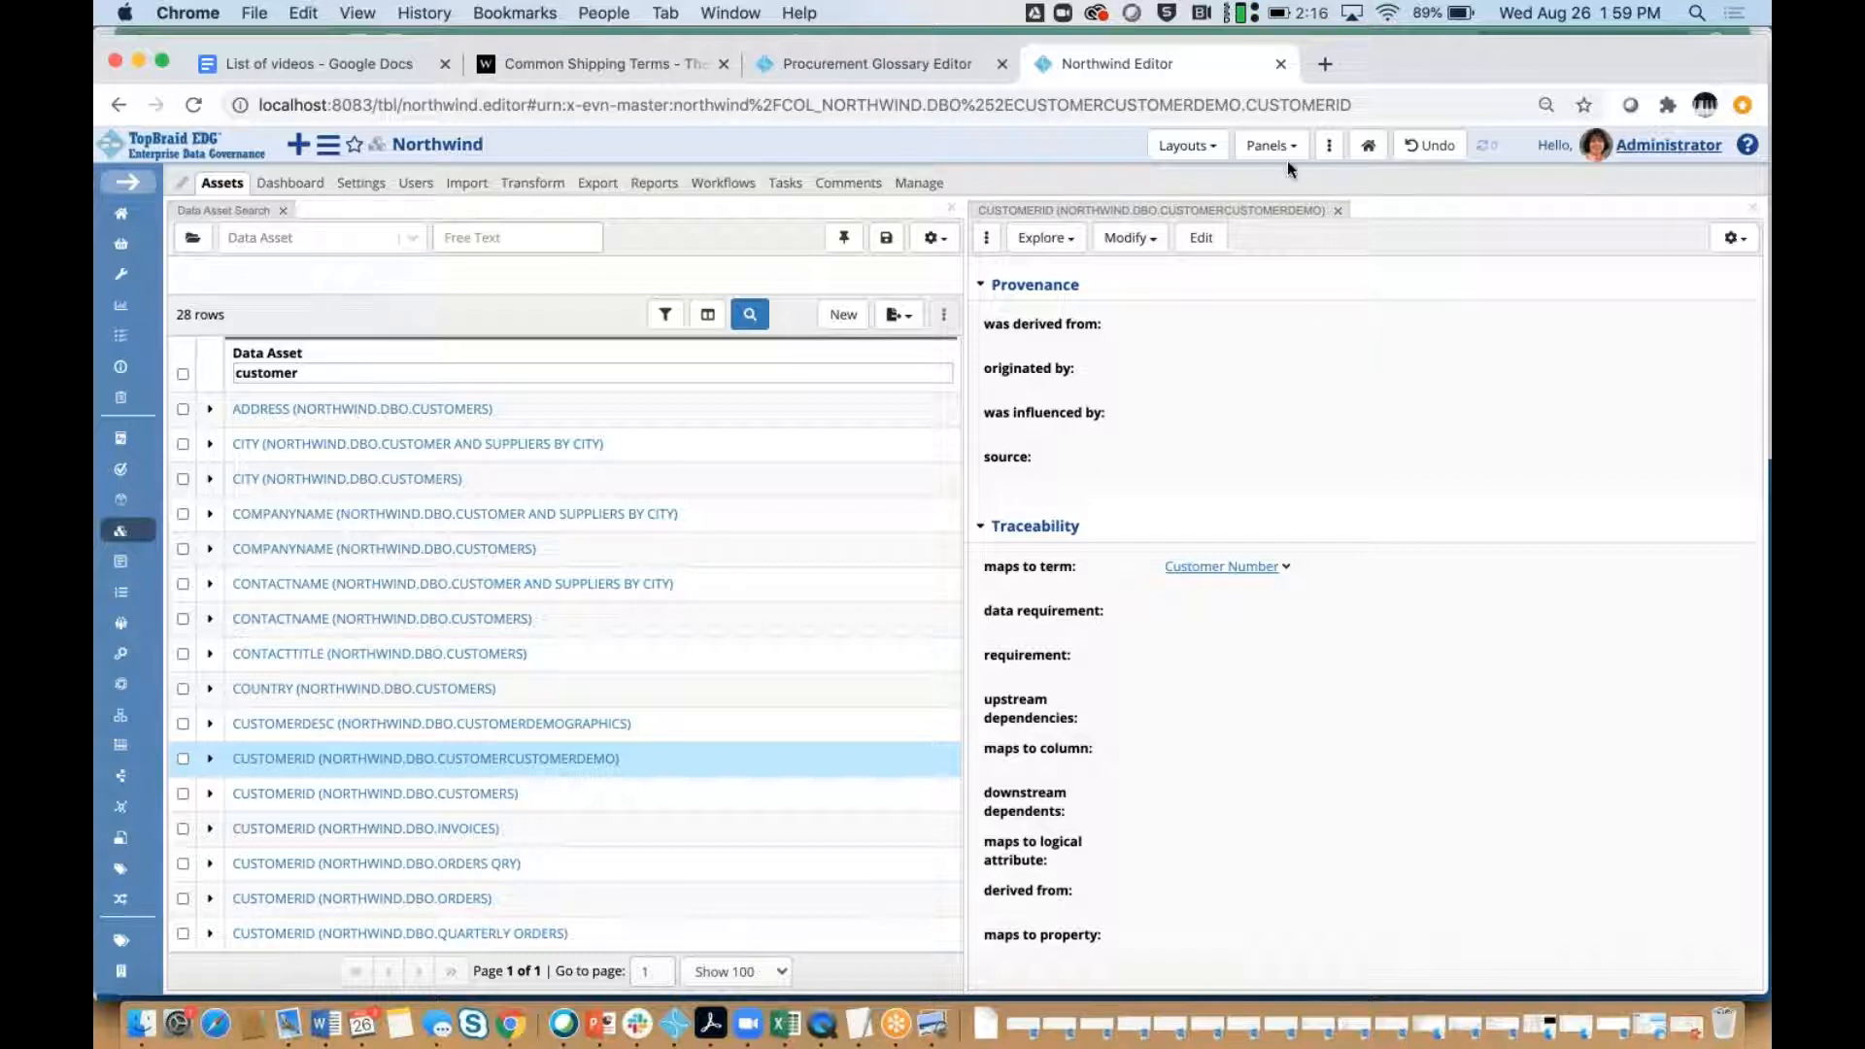
Switch to the Problems and Suggestions layout, check its generation options and generate the results for the Northwind collection.
left_click(1206, 156)
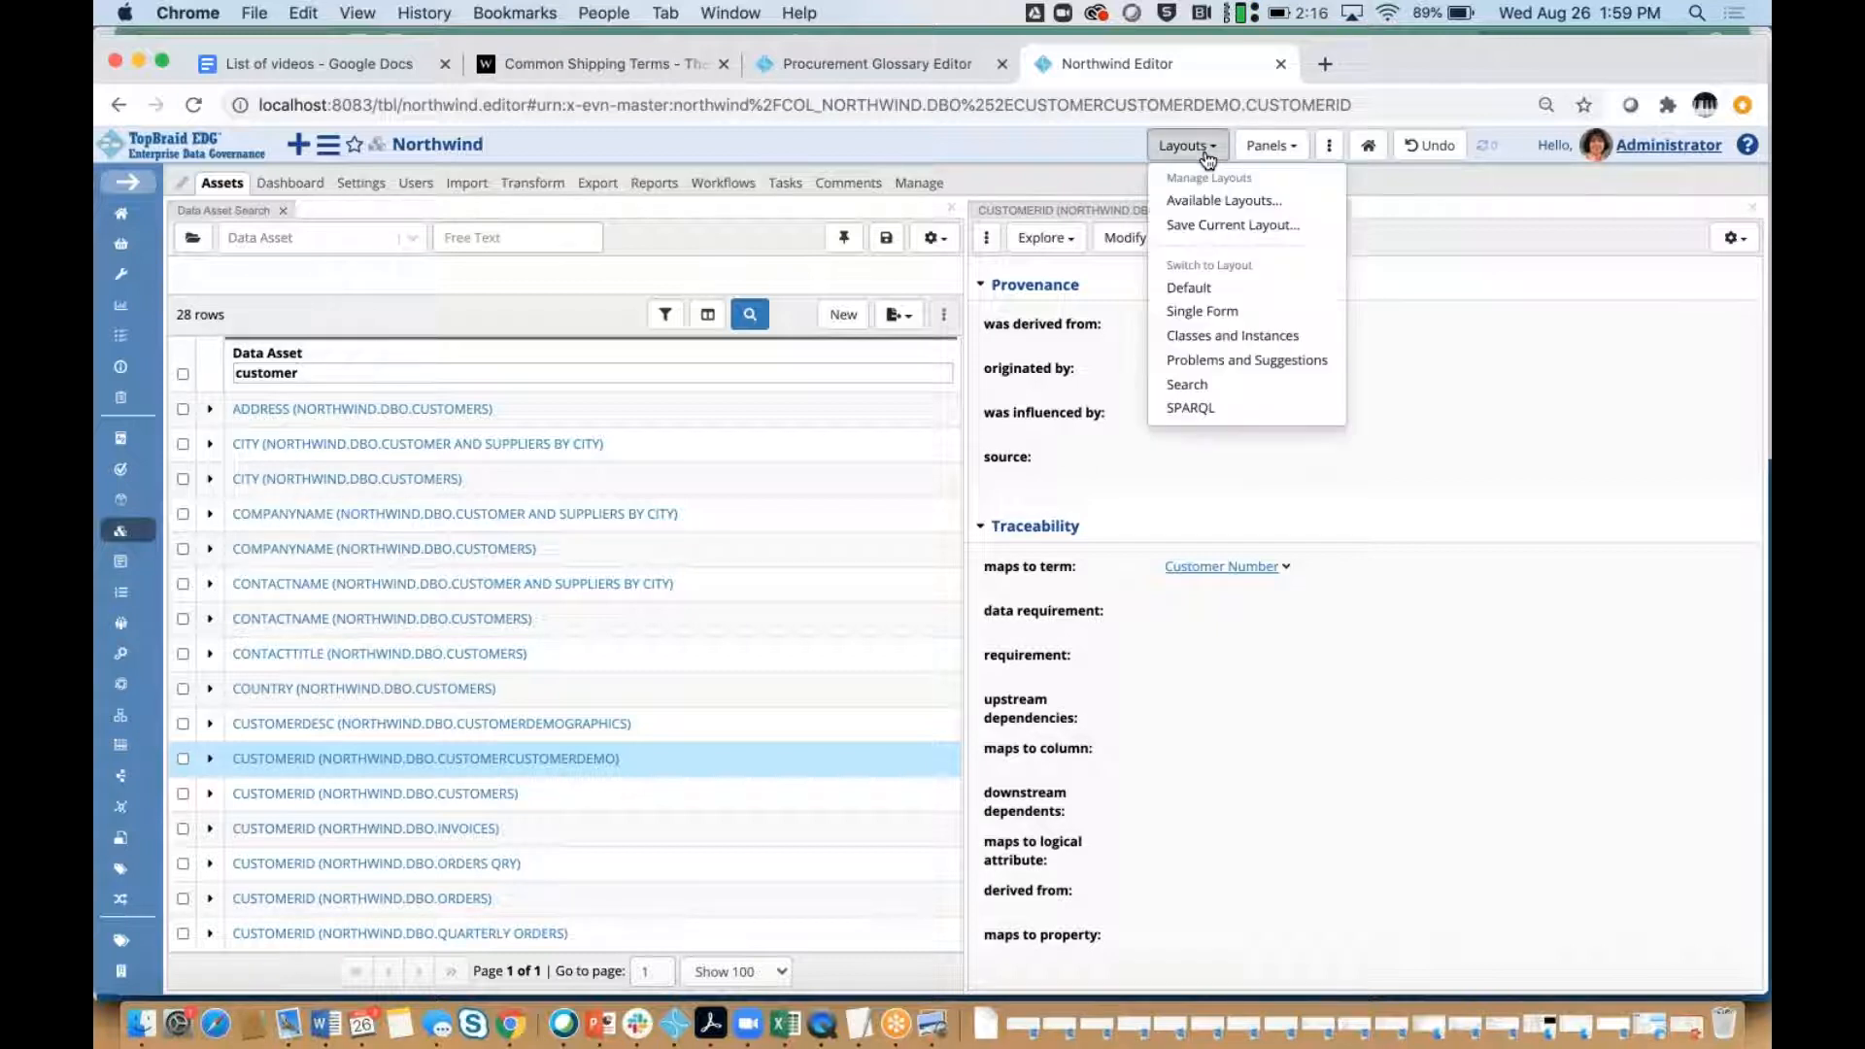
left_click(1246, 360)
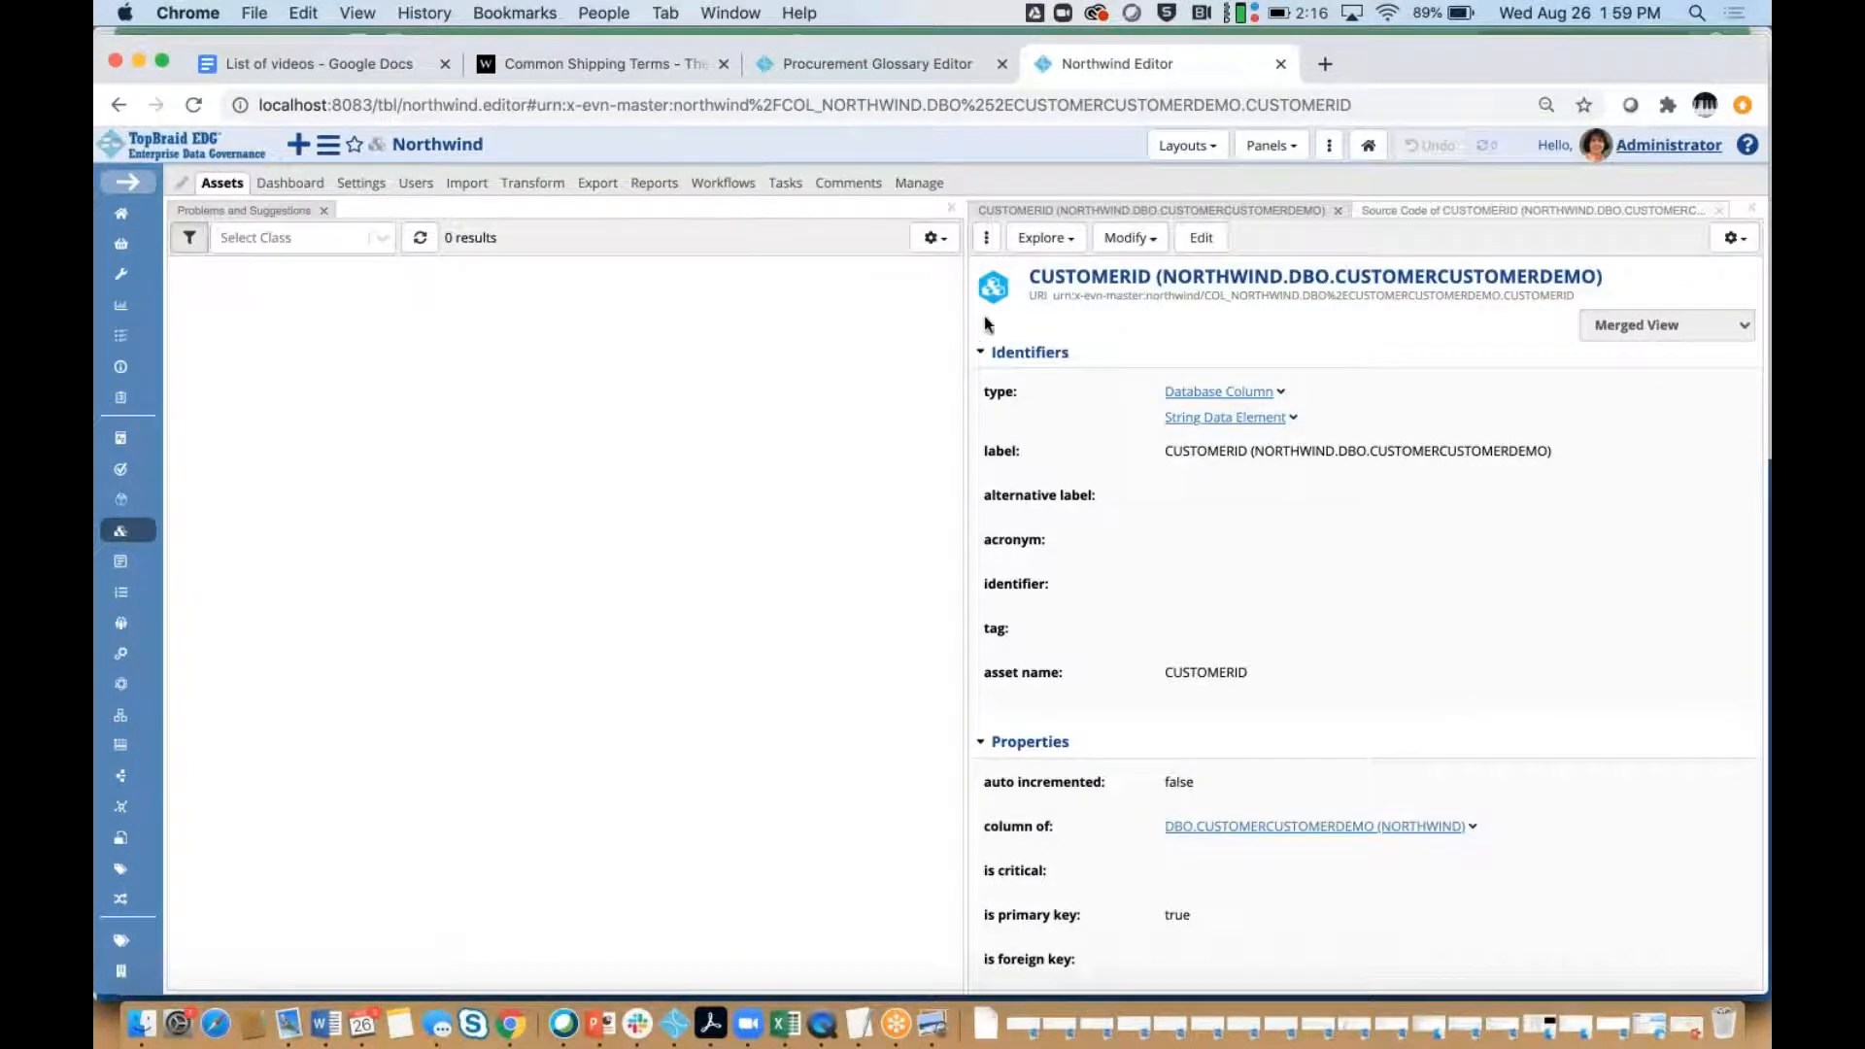
left_click(933, 239)
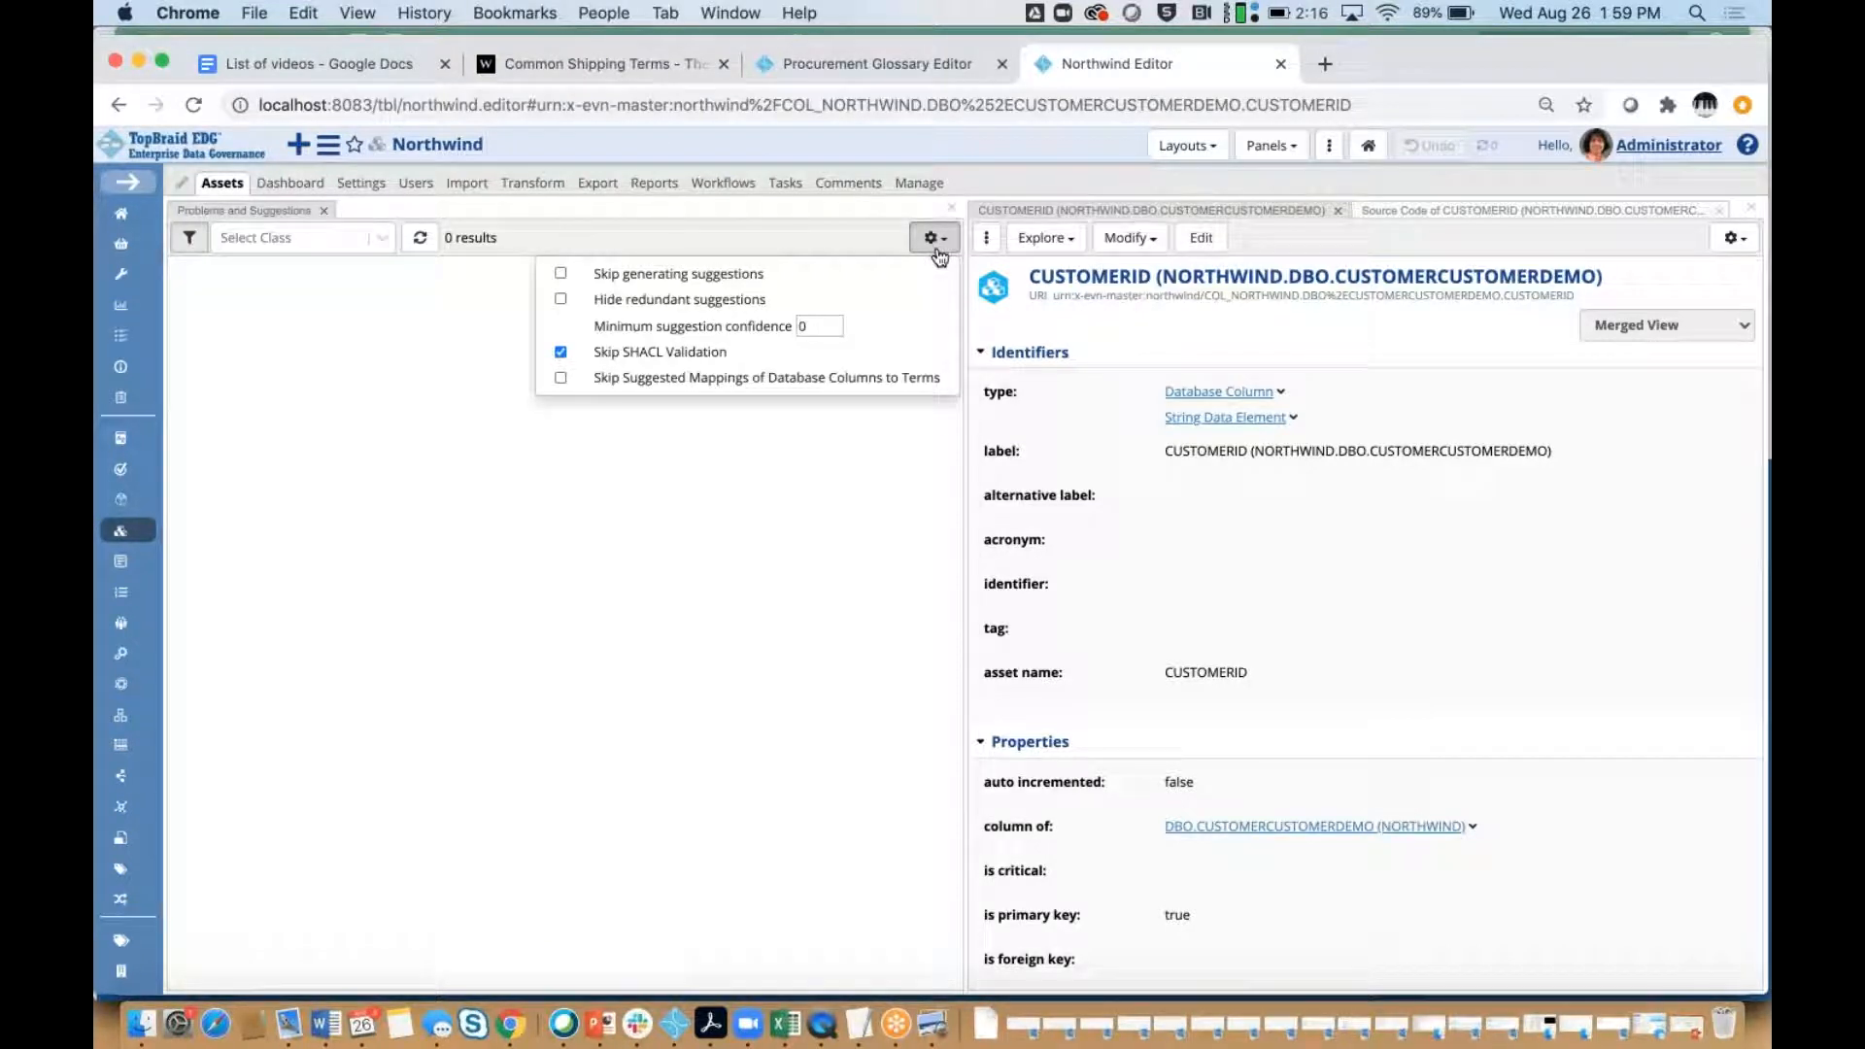
left_click(838, 561)
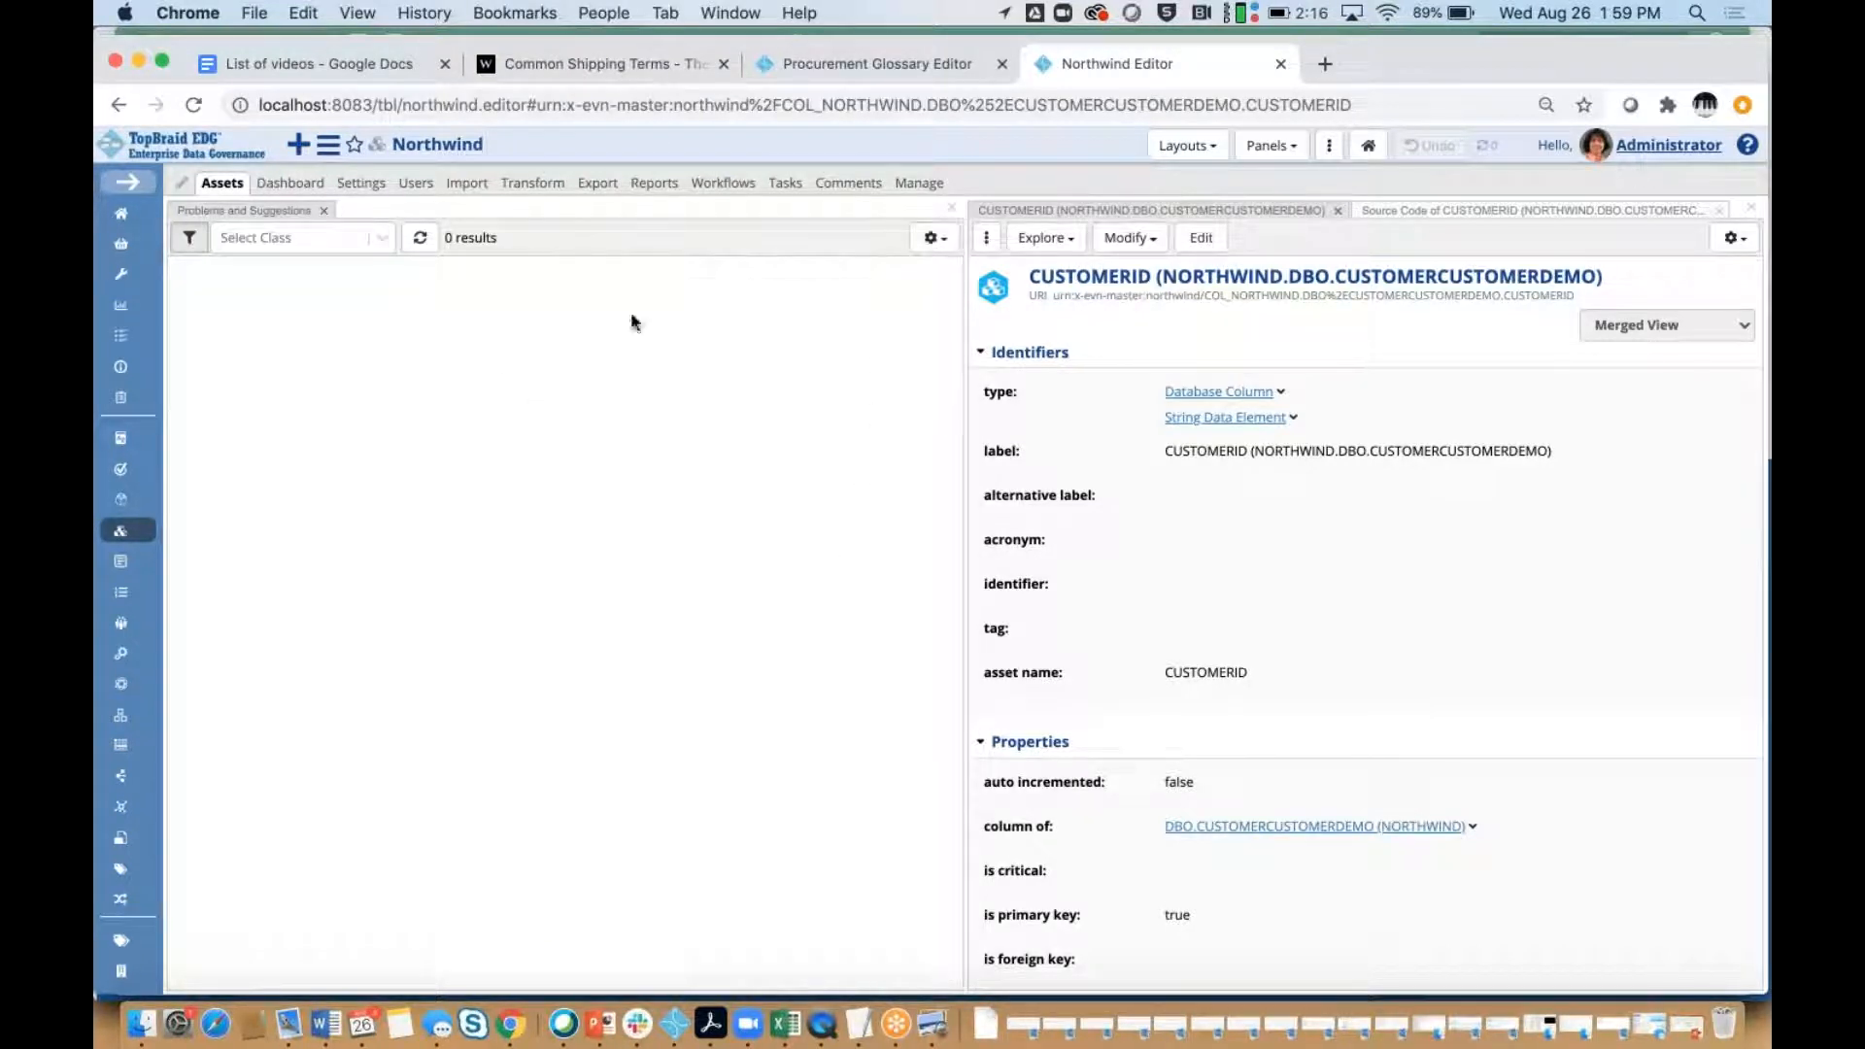
left_click(419, 237)
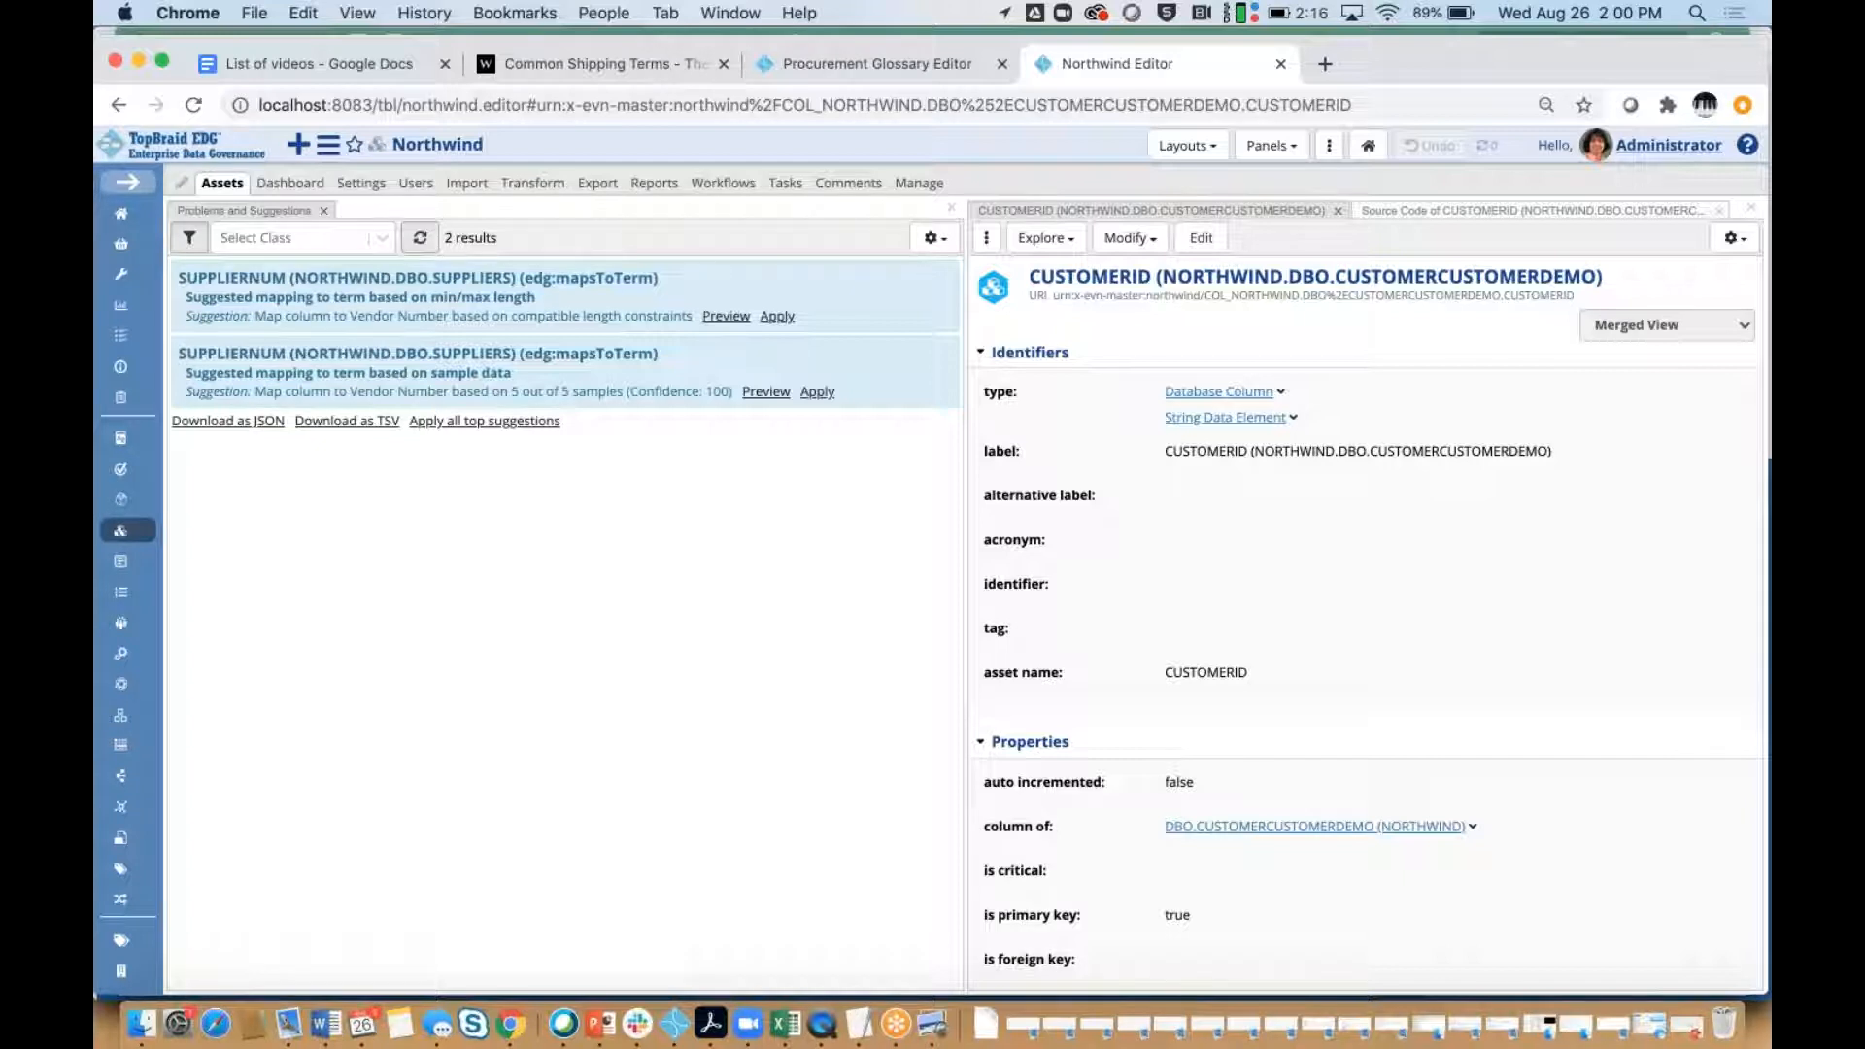
Open the SUPPLIERNUM column from the suggested mappings and examine its data profile, including the value counts and lengths.
left_click(251, 280)
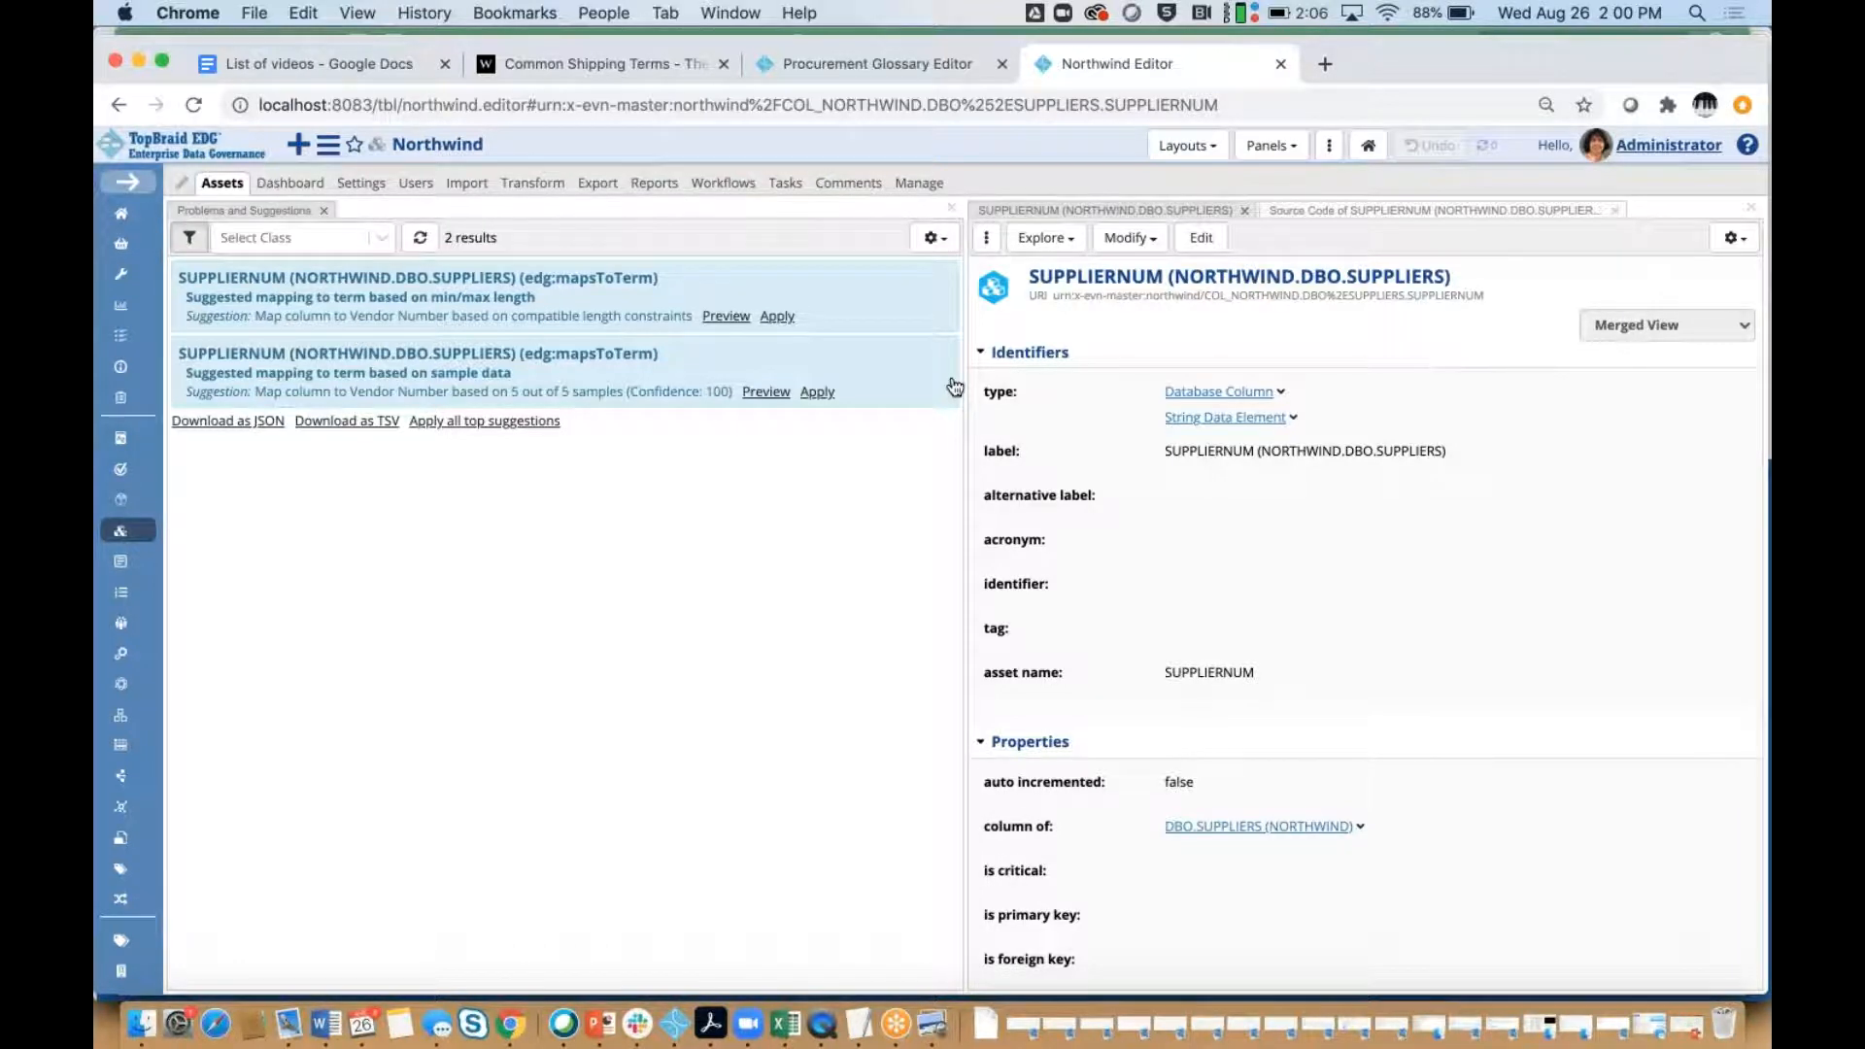
scroll(1360, 622, "down", 3)
scroll(1360, 622, "down", 4)
scroll(1360, 622, "down", 8)
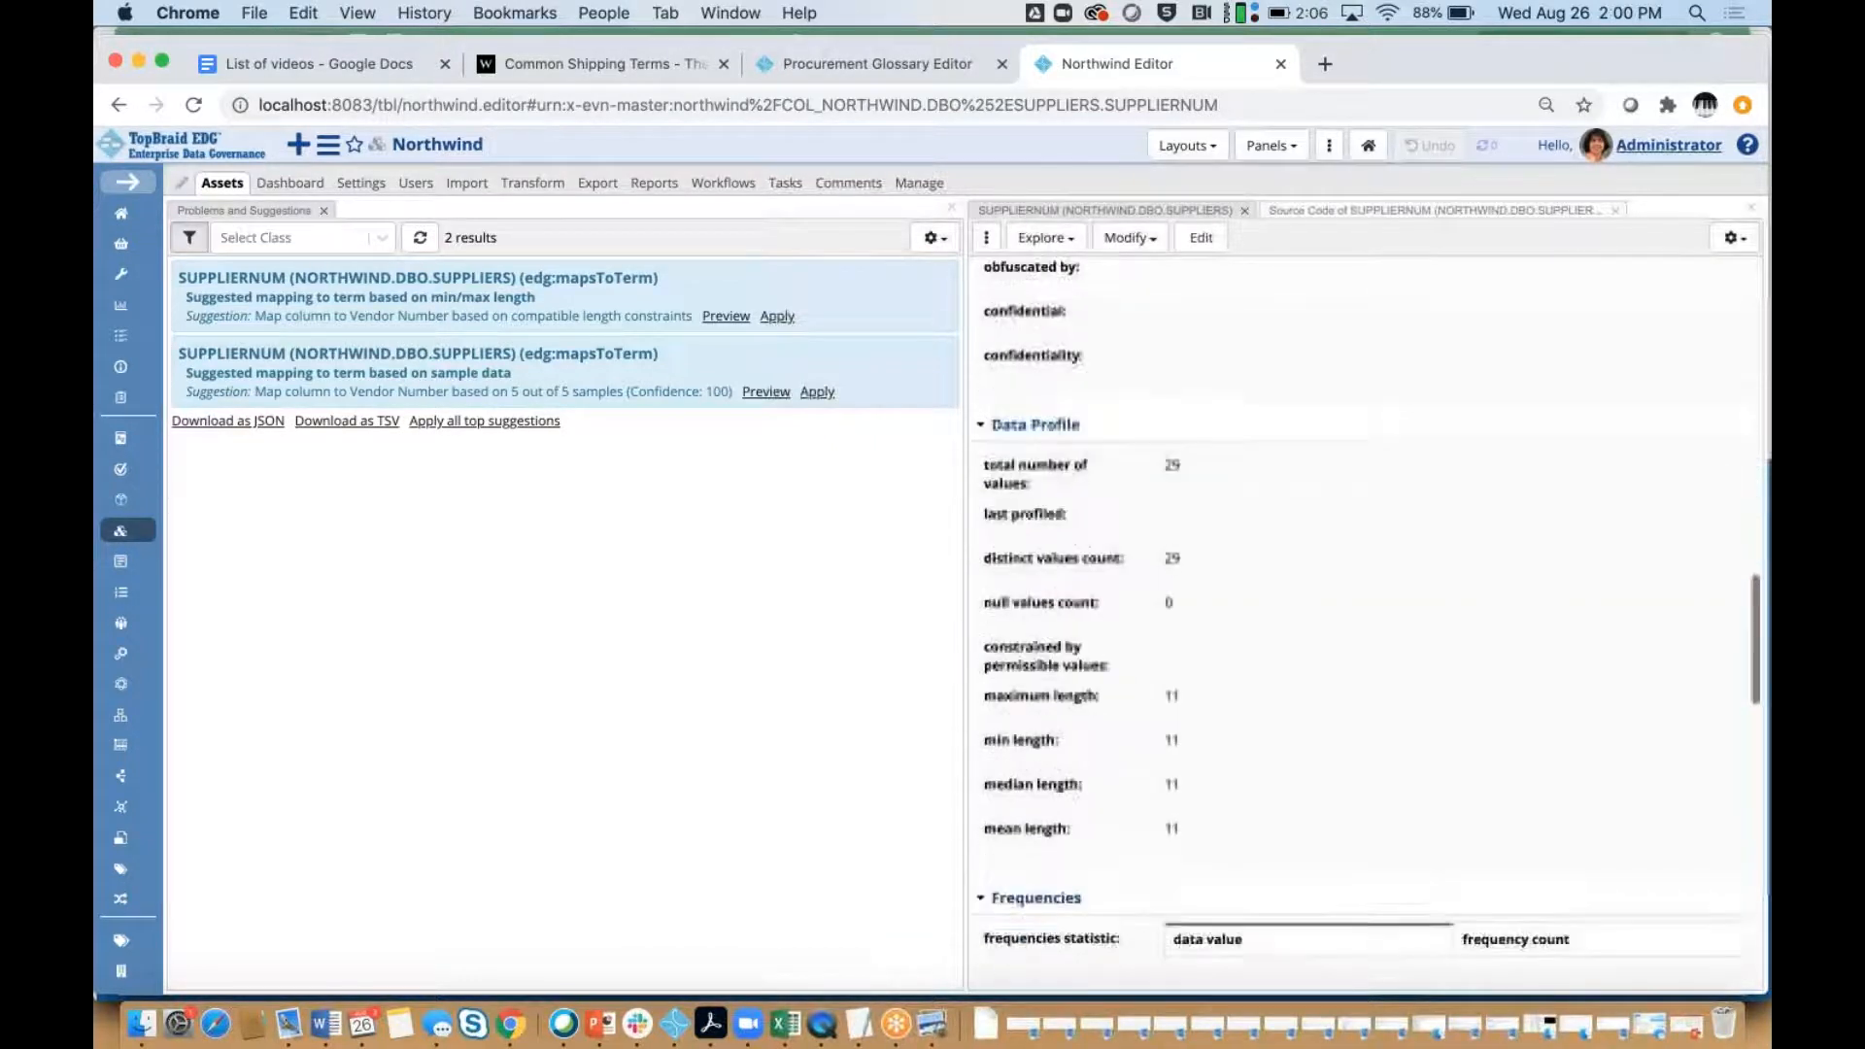
scroll(1084, 763, "down", 1)
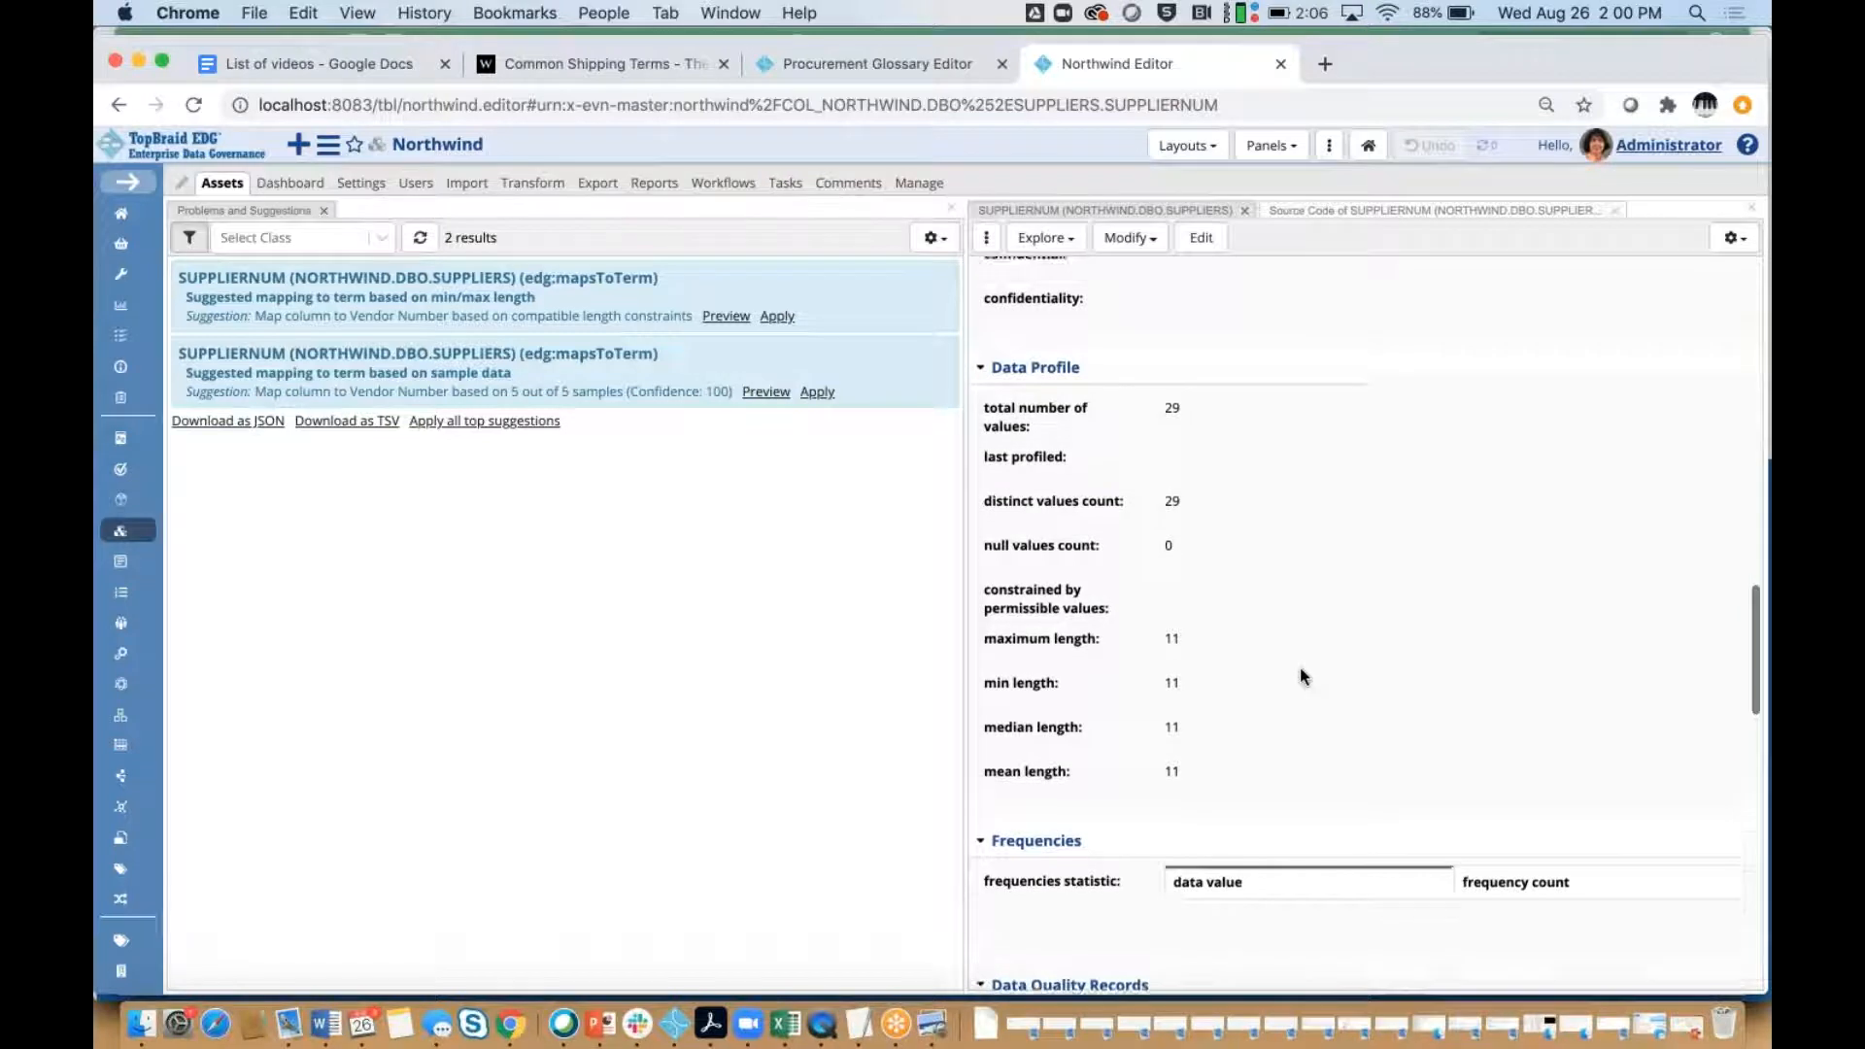
scroll(1300, 667, "up", 1)
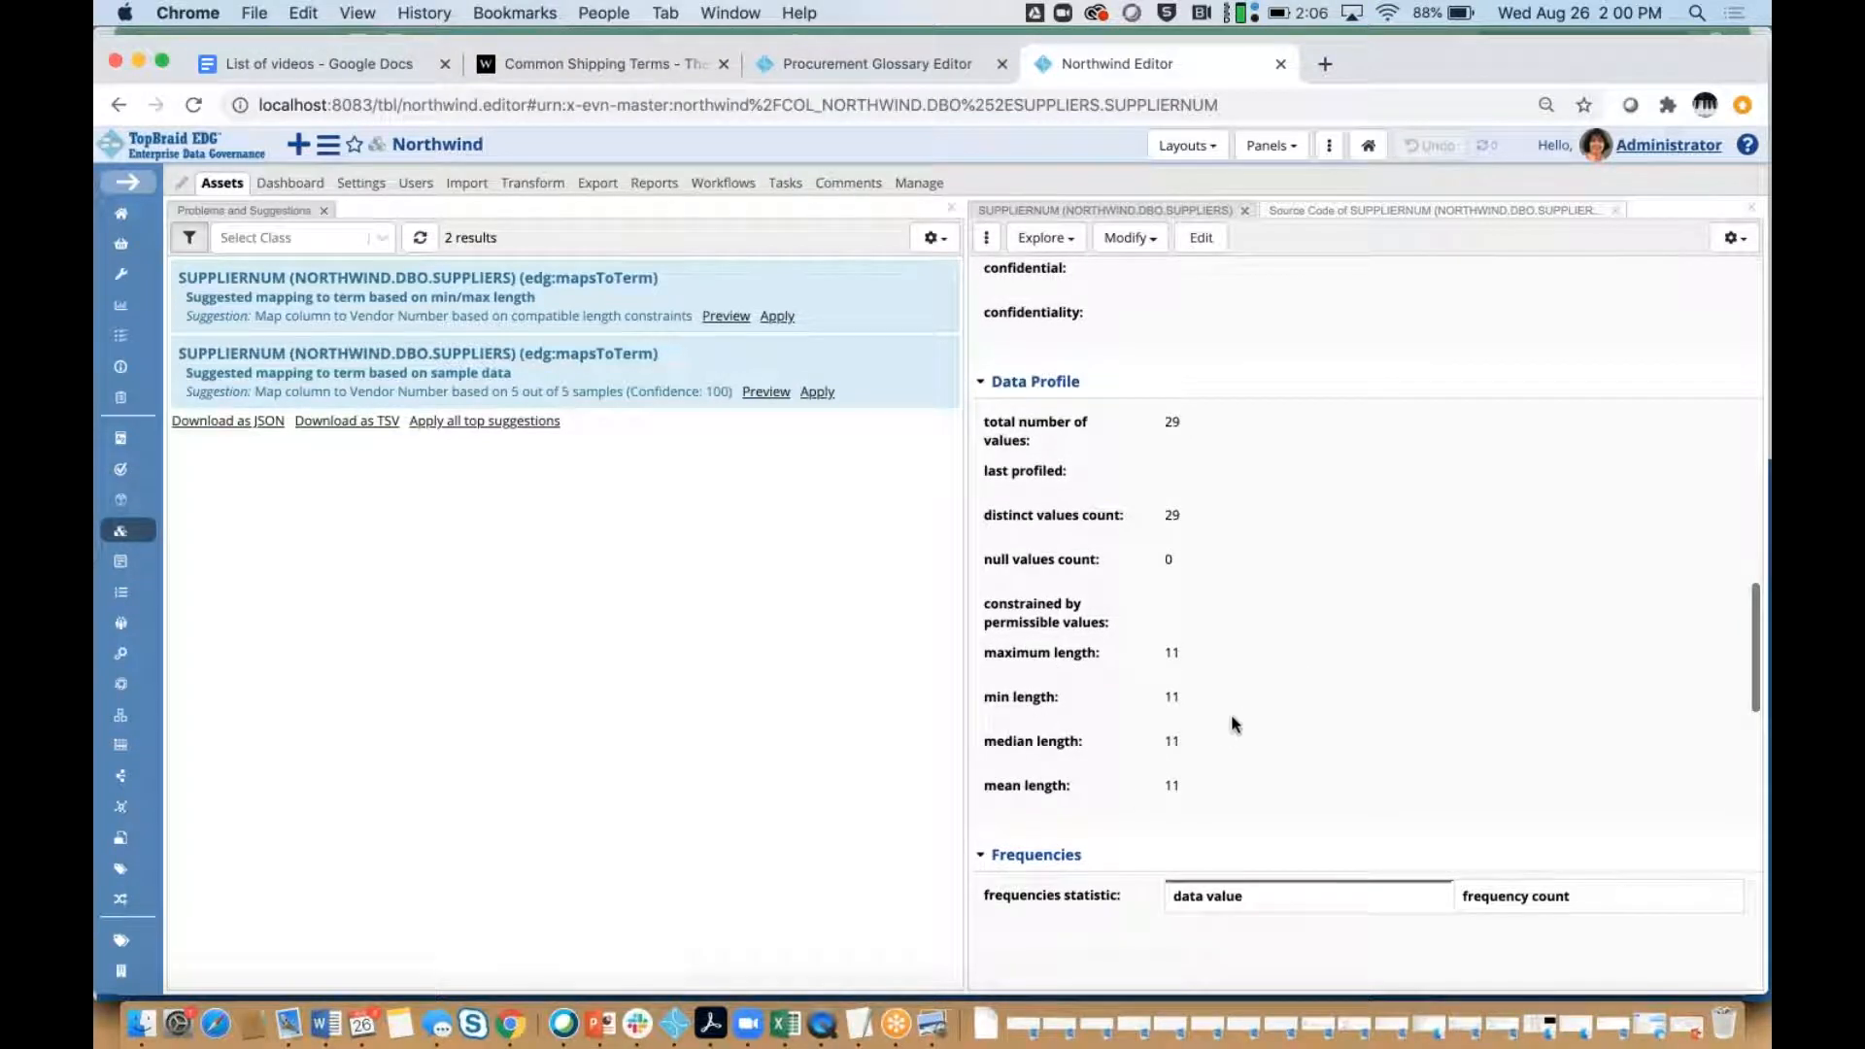
scroll(1244, 719, "up", 10)
scroll(1250, 715, "down", 1)
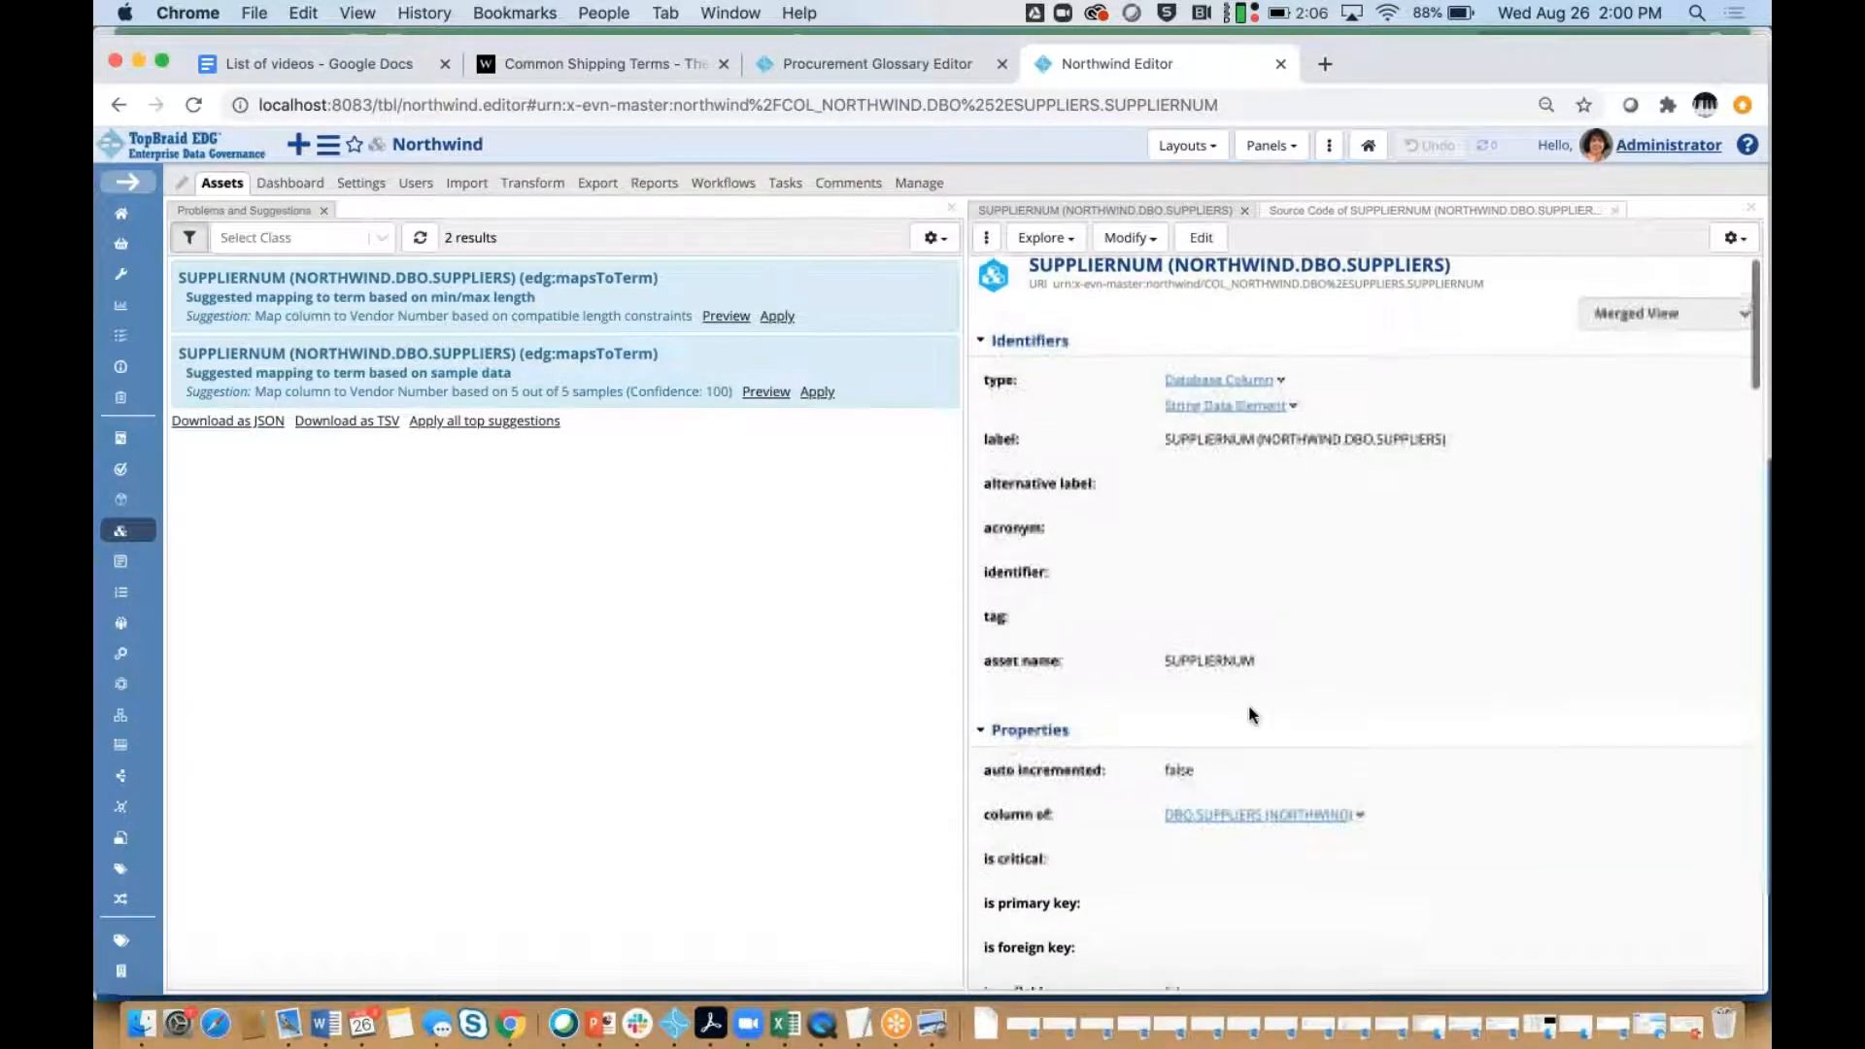
Open the DBO.SUPPLIERS table that contains the column and inspect the full details of the first two data sample rows.
left_click(1240, 814)
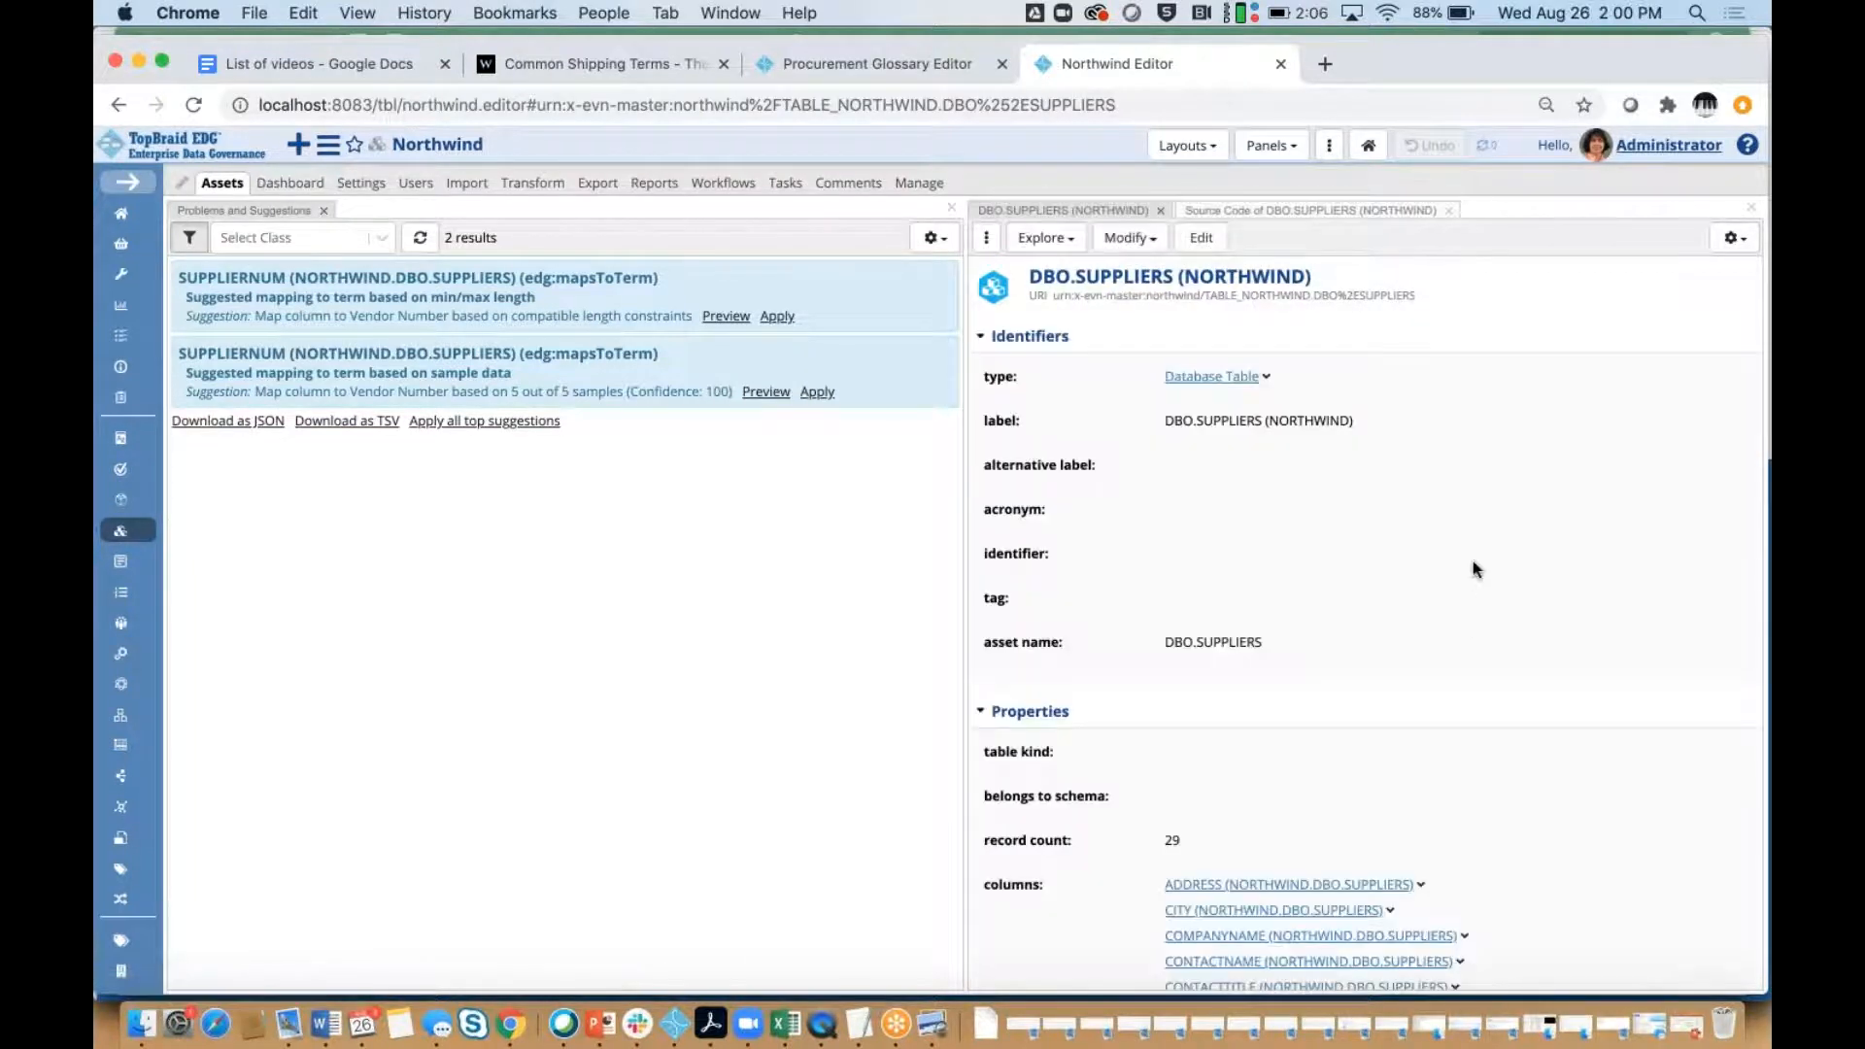
scroll(1475, 573, "down", 6)
scroll(1473, 561, "down", 10)
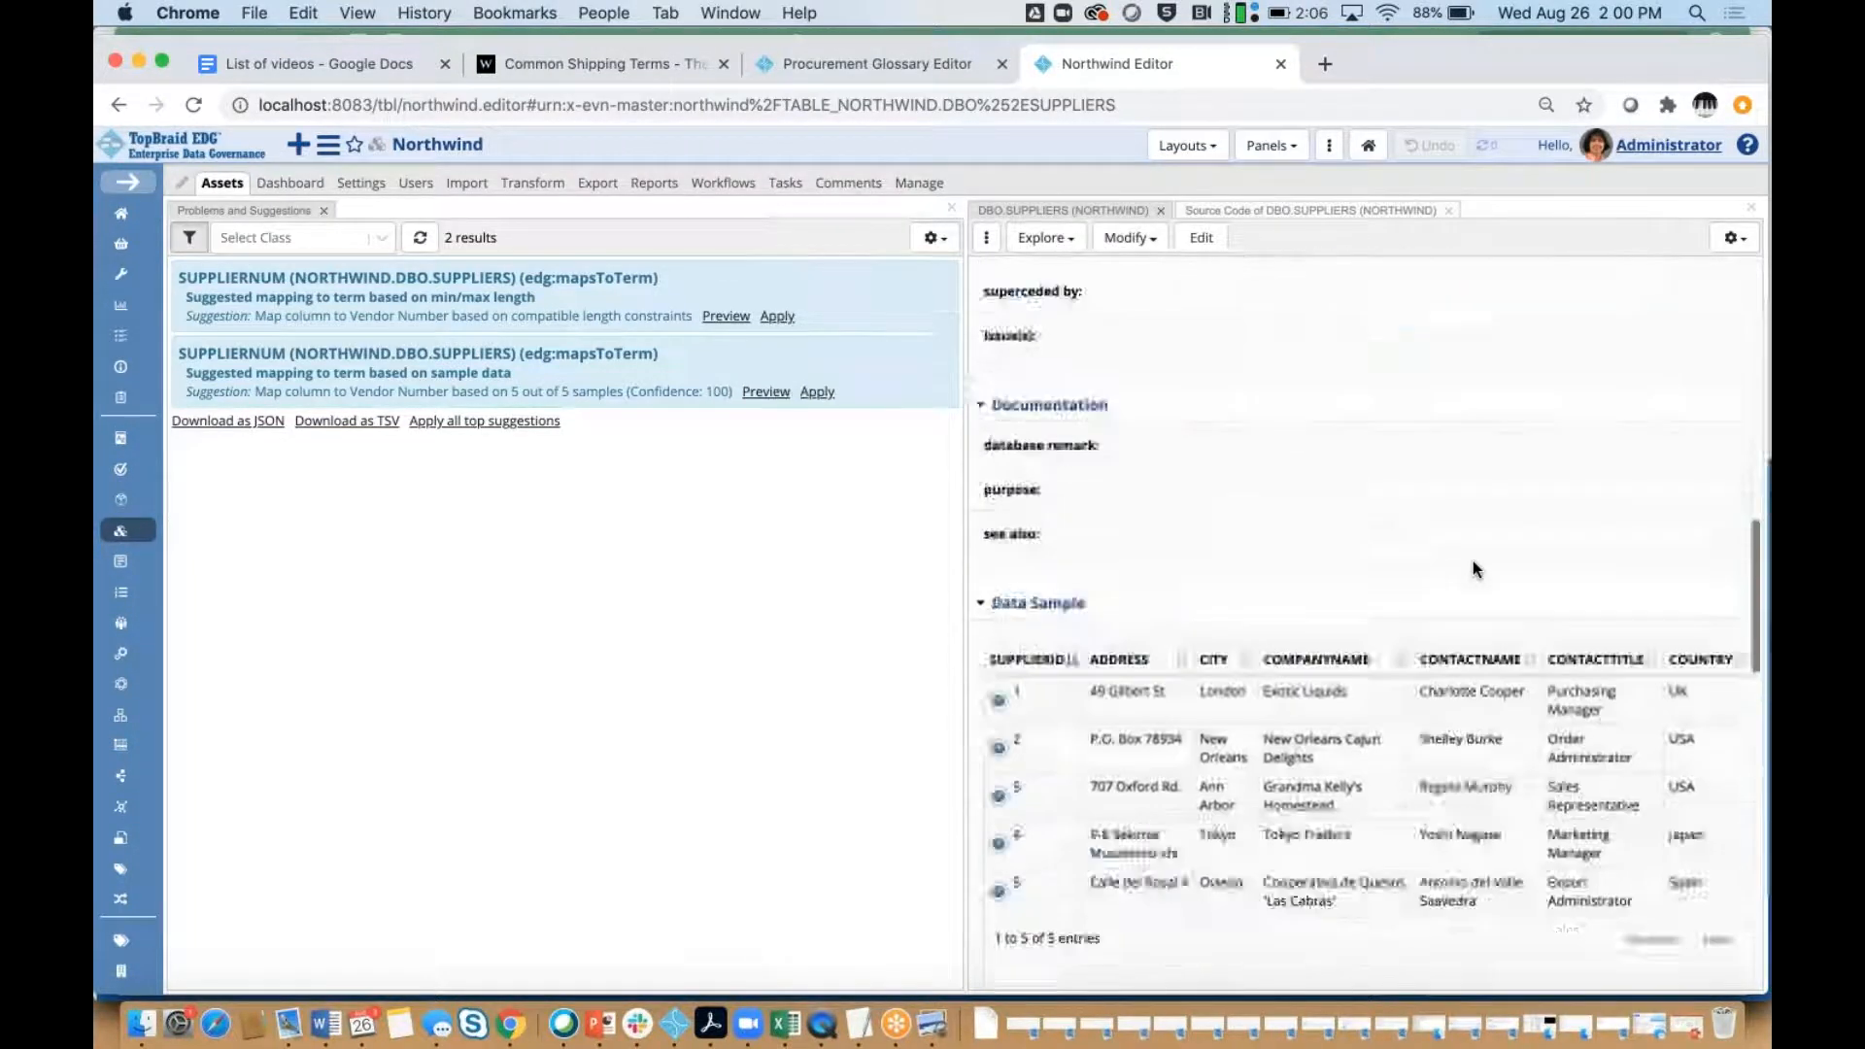
left_click(1000, 425)
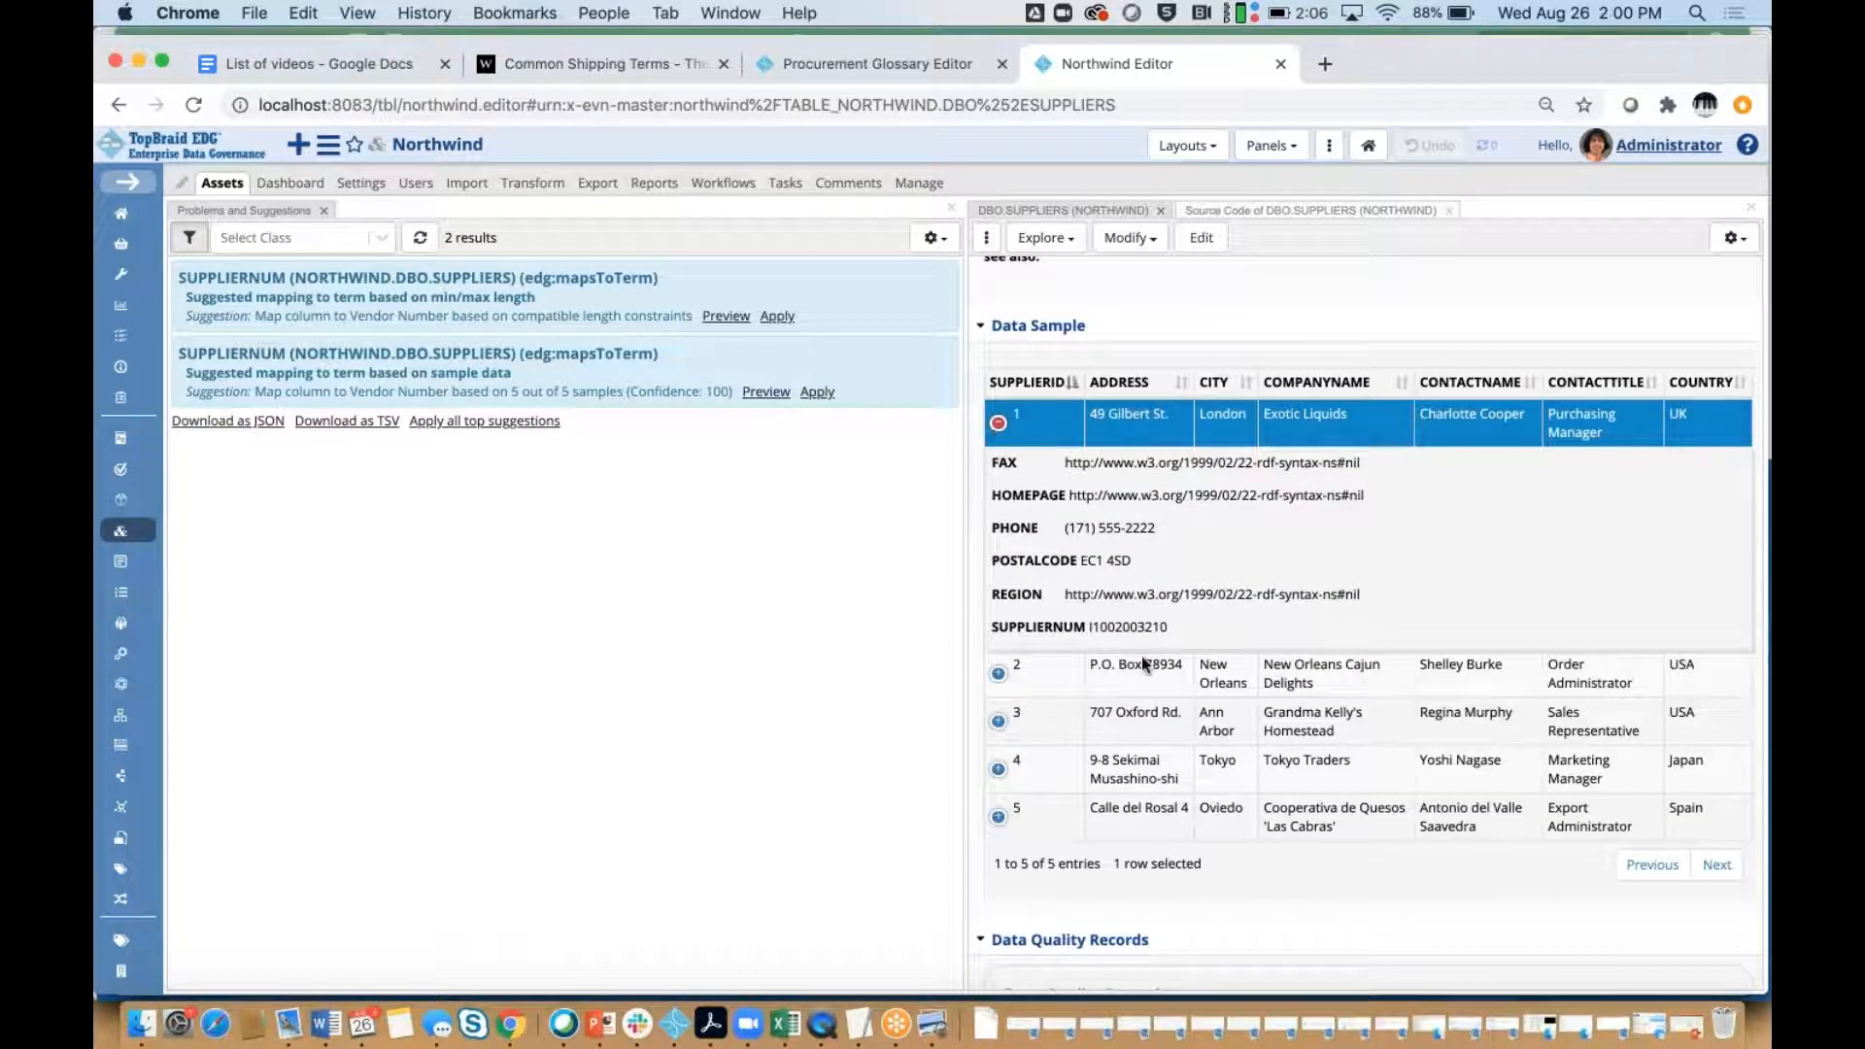
left_click(998, 672)
scroll(1362, 777, "up", 15)
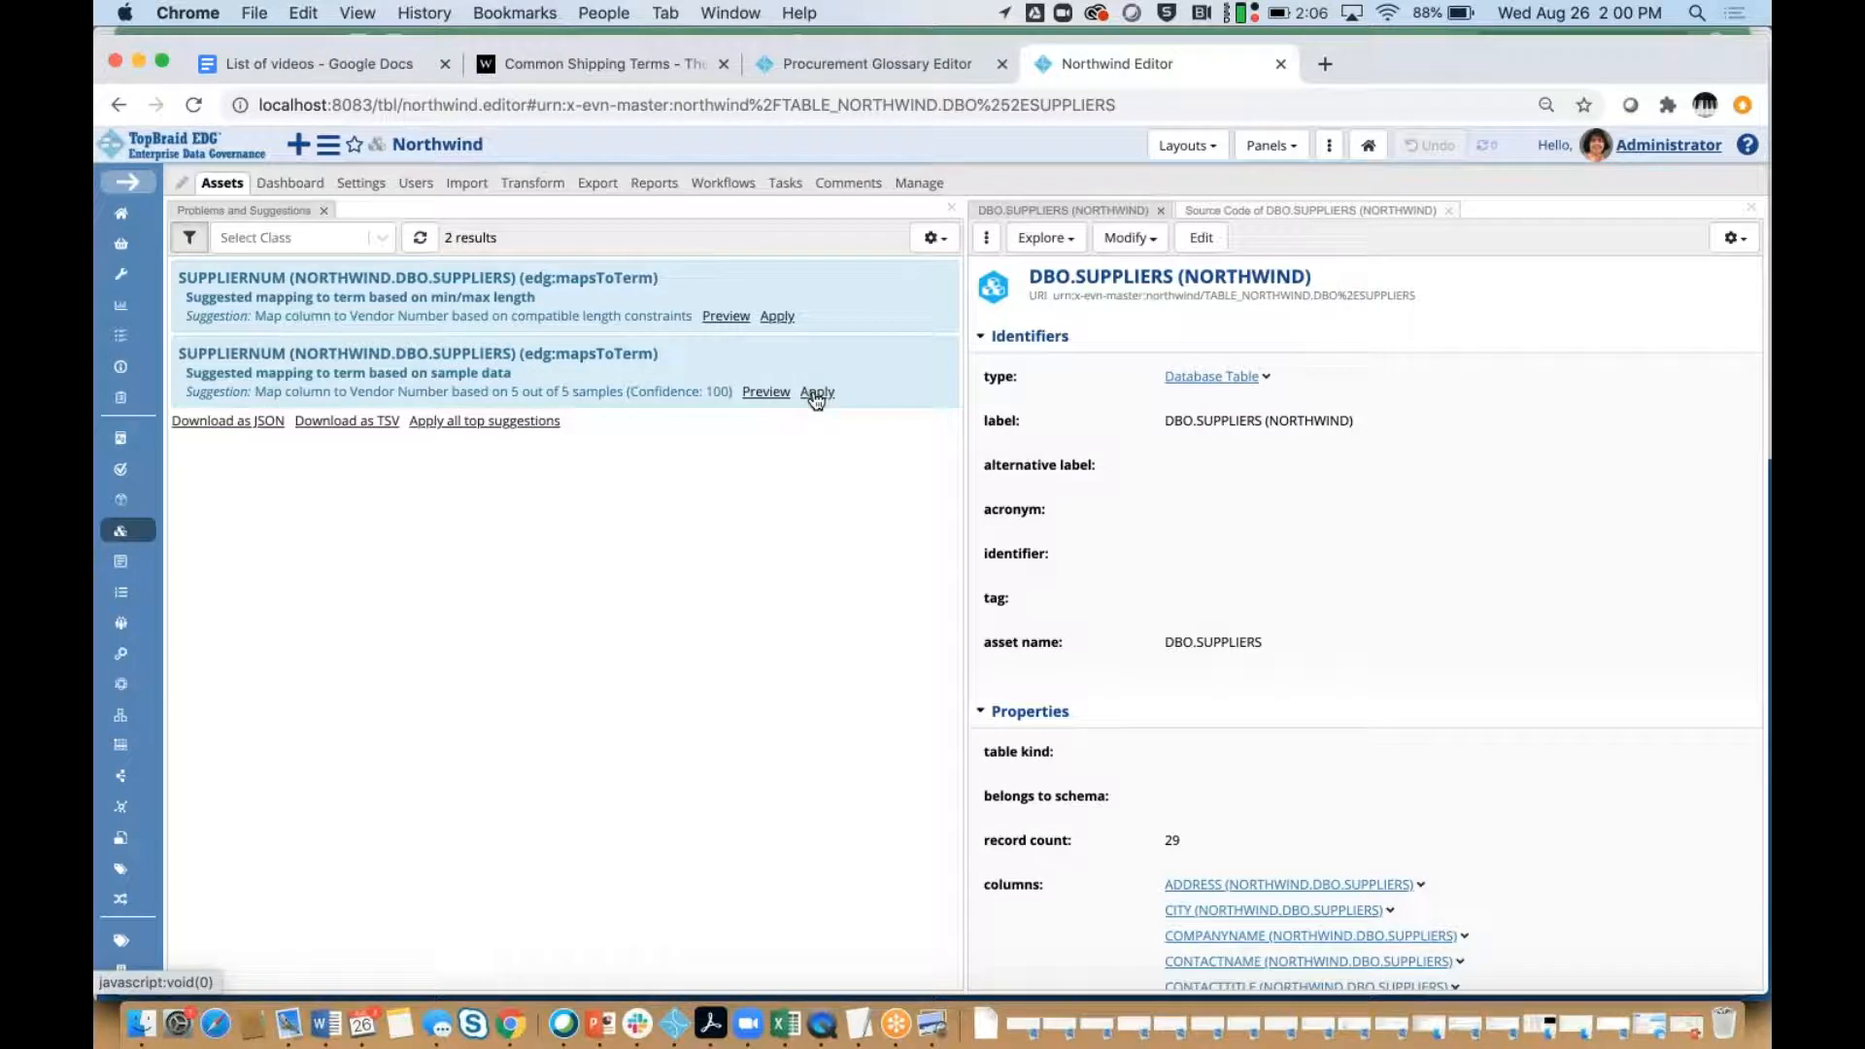
Apply the sample-data suggestion mapping SUPPLIERNUM to Vendor Number, and check the mapping in the column's Traceability properties.
left_click(816, 392)
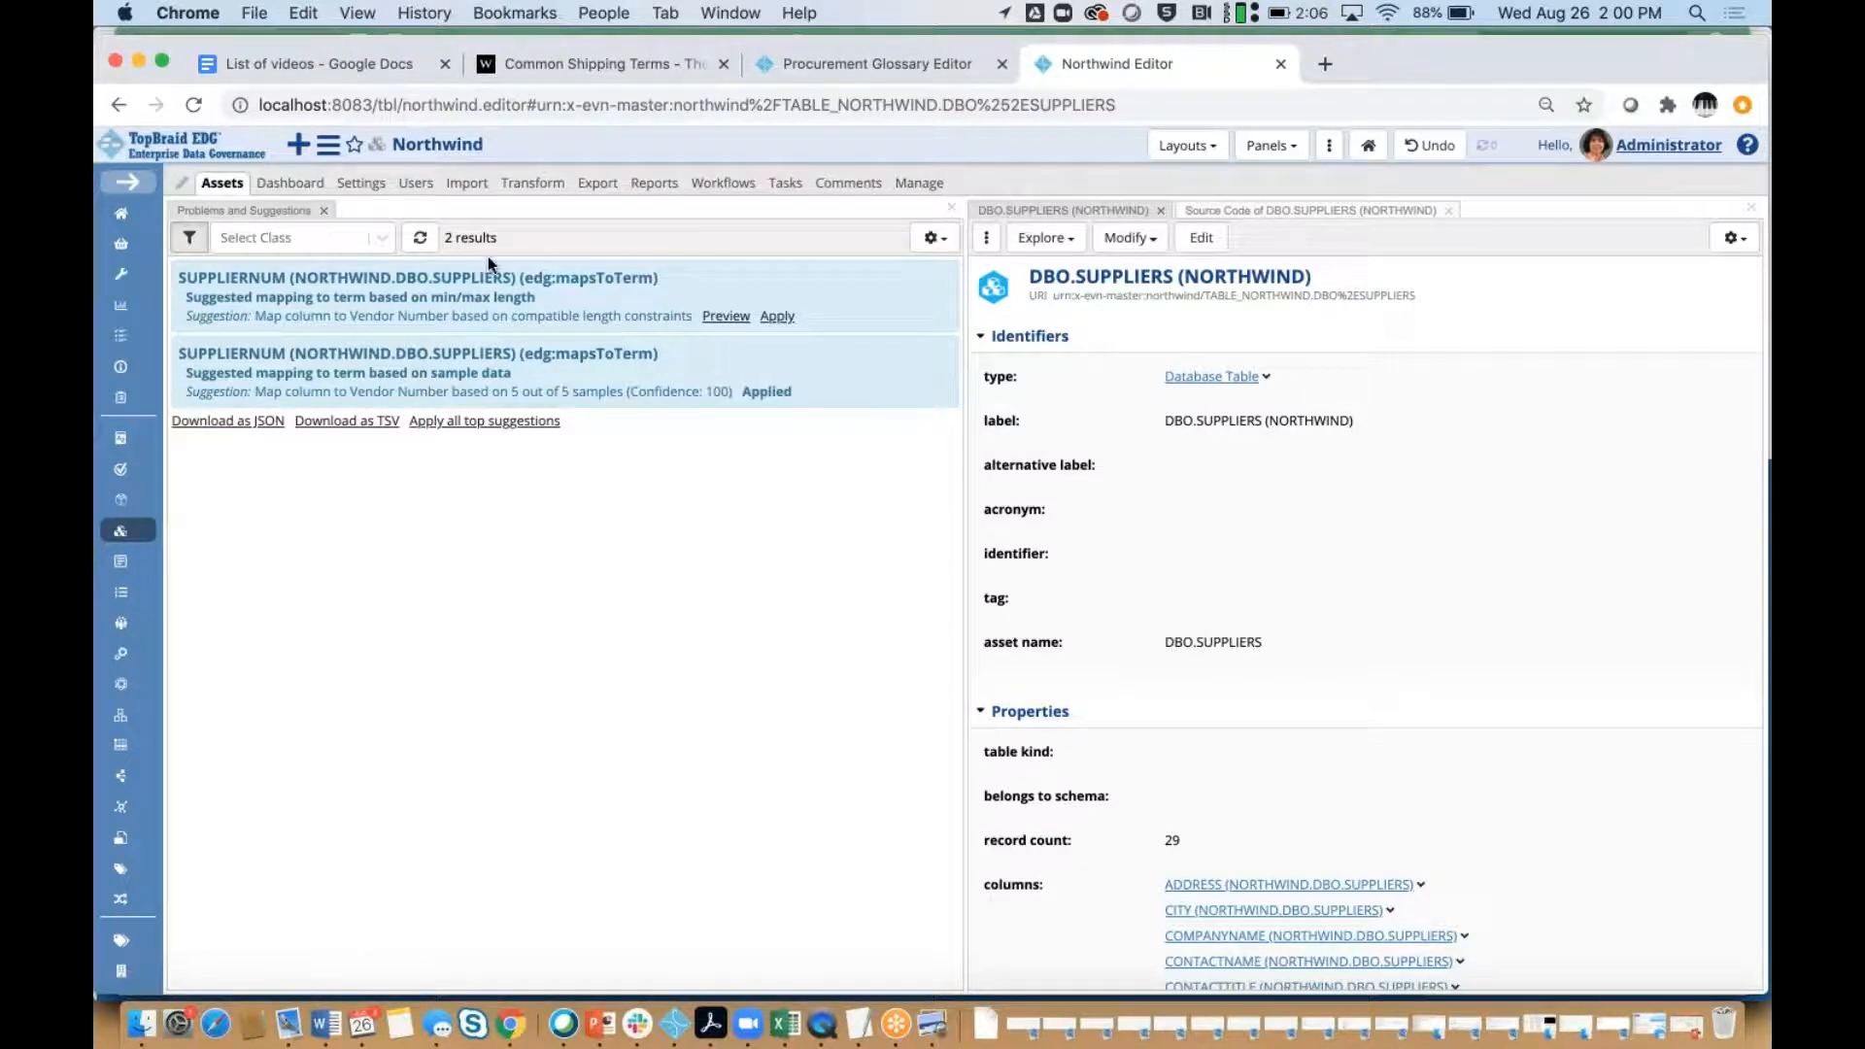
left_click(456, 281)
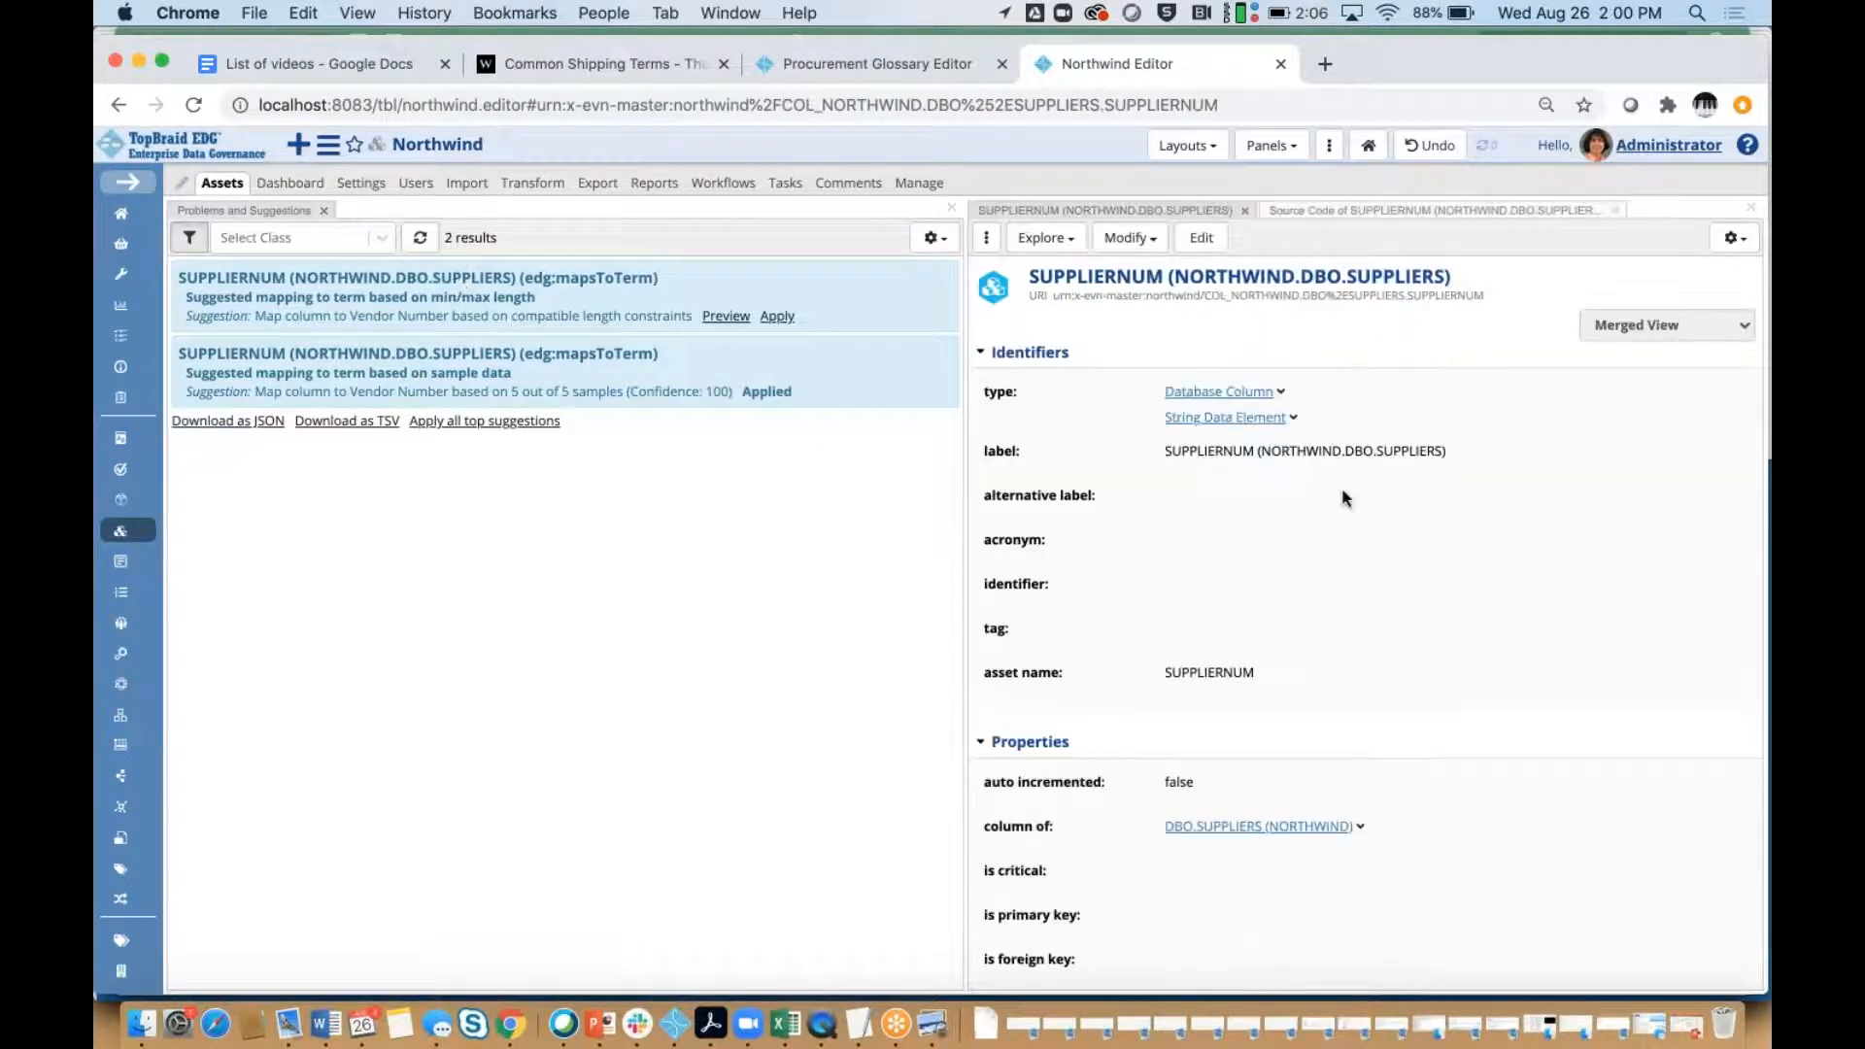
scroll(1344, 498, "down", 20)
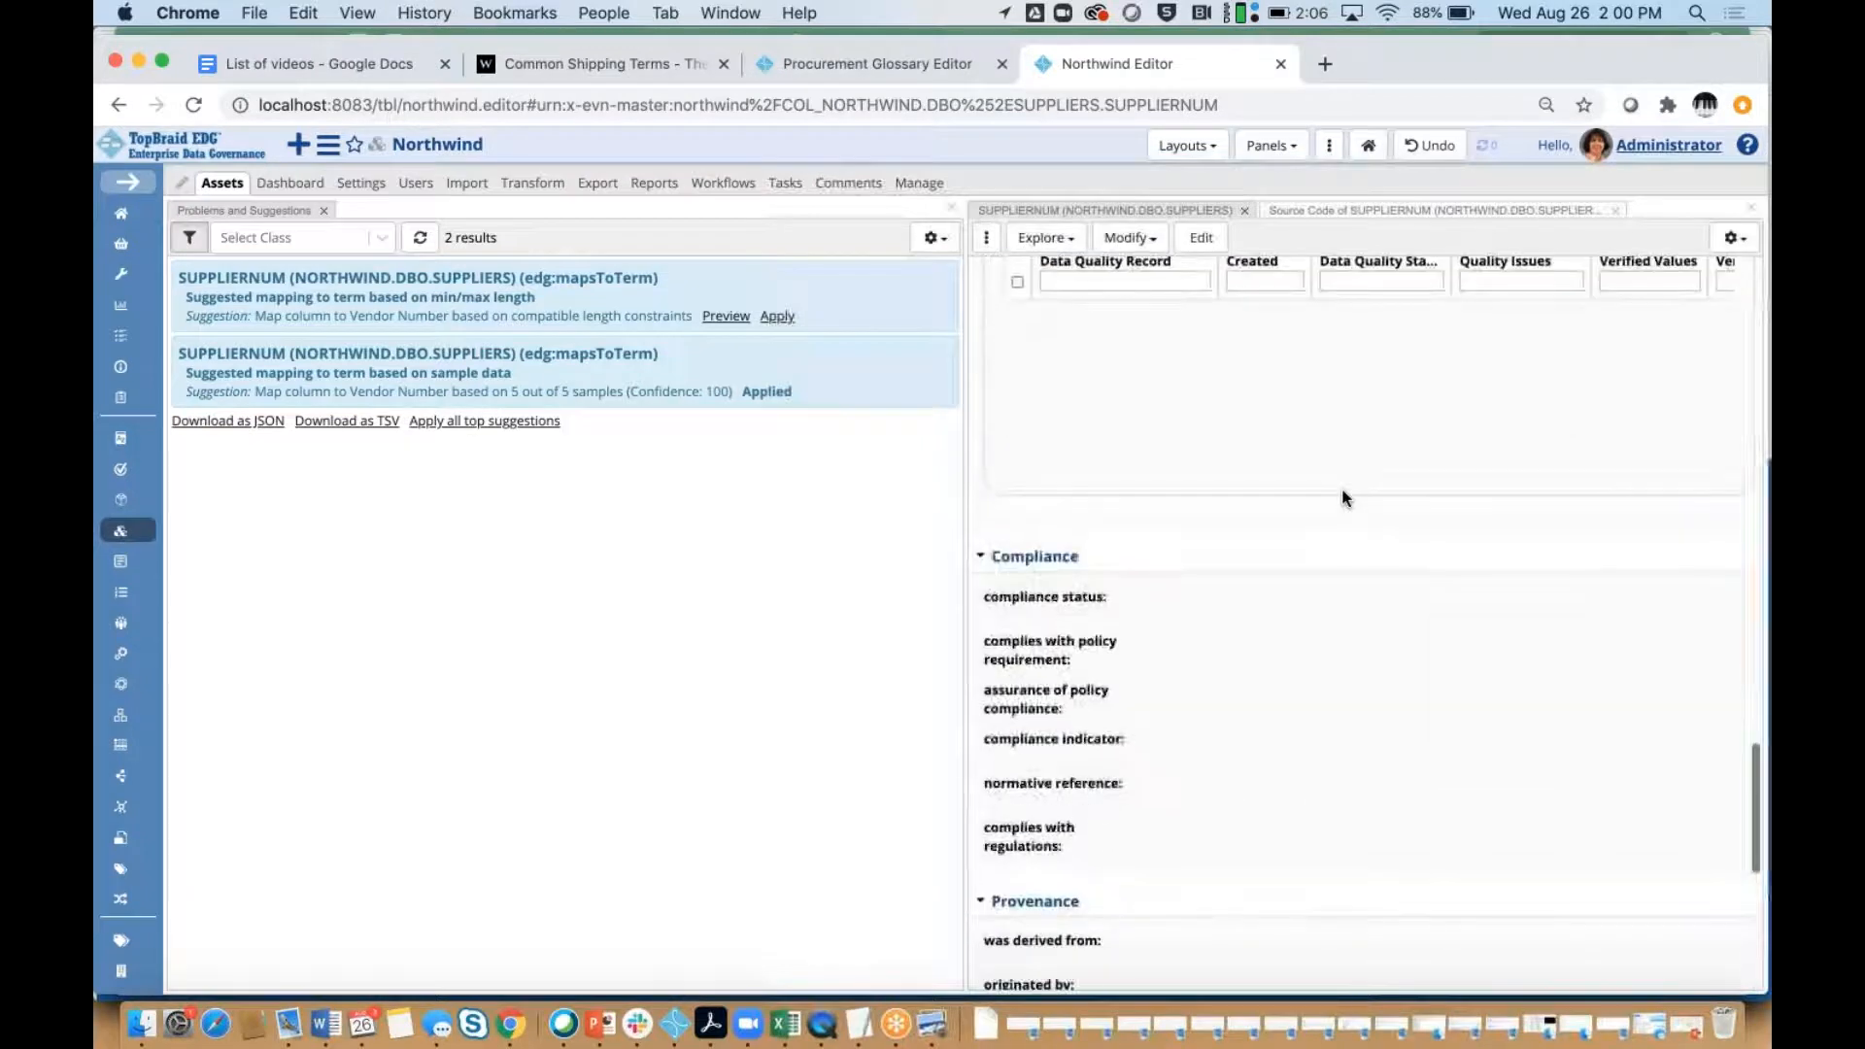
scroll(1343, 498, "down", 3)
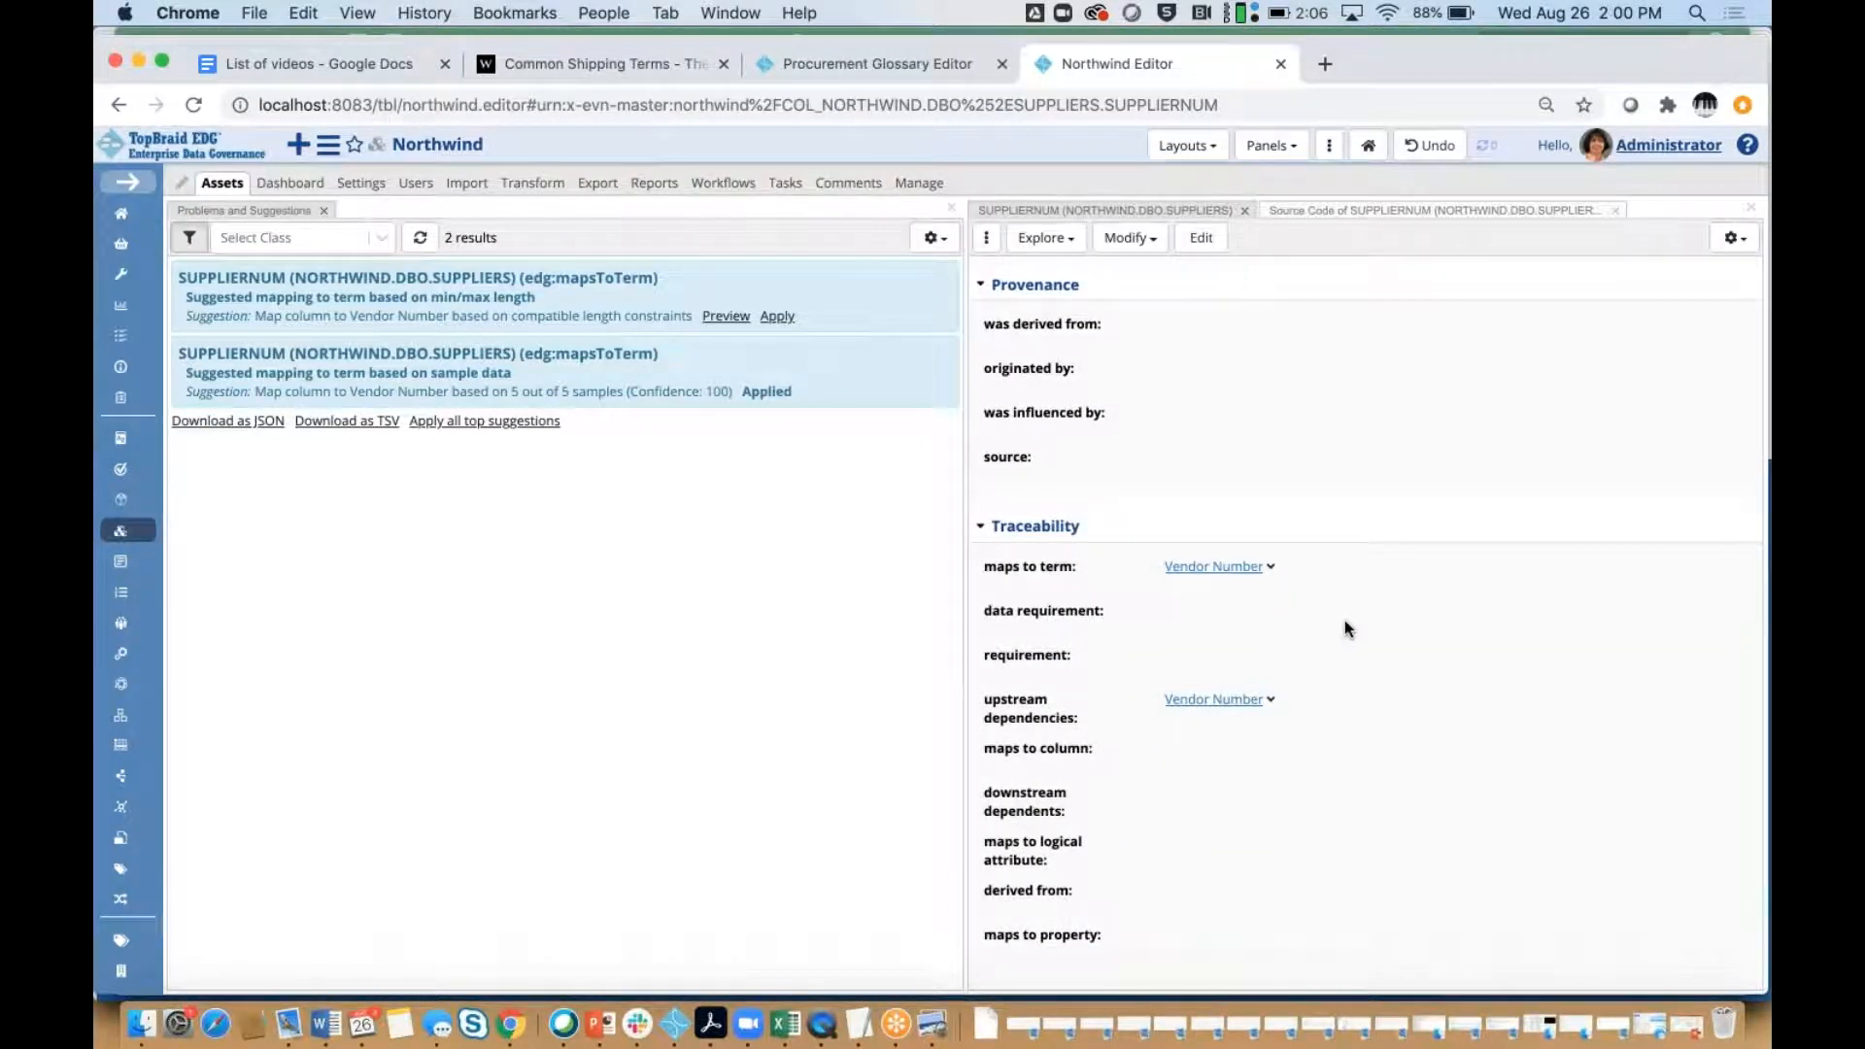
Return to the Procurement Glossary and find usages of the Vendor Number term in other asset collections.
left_click(889, 60)
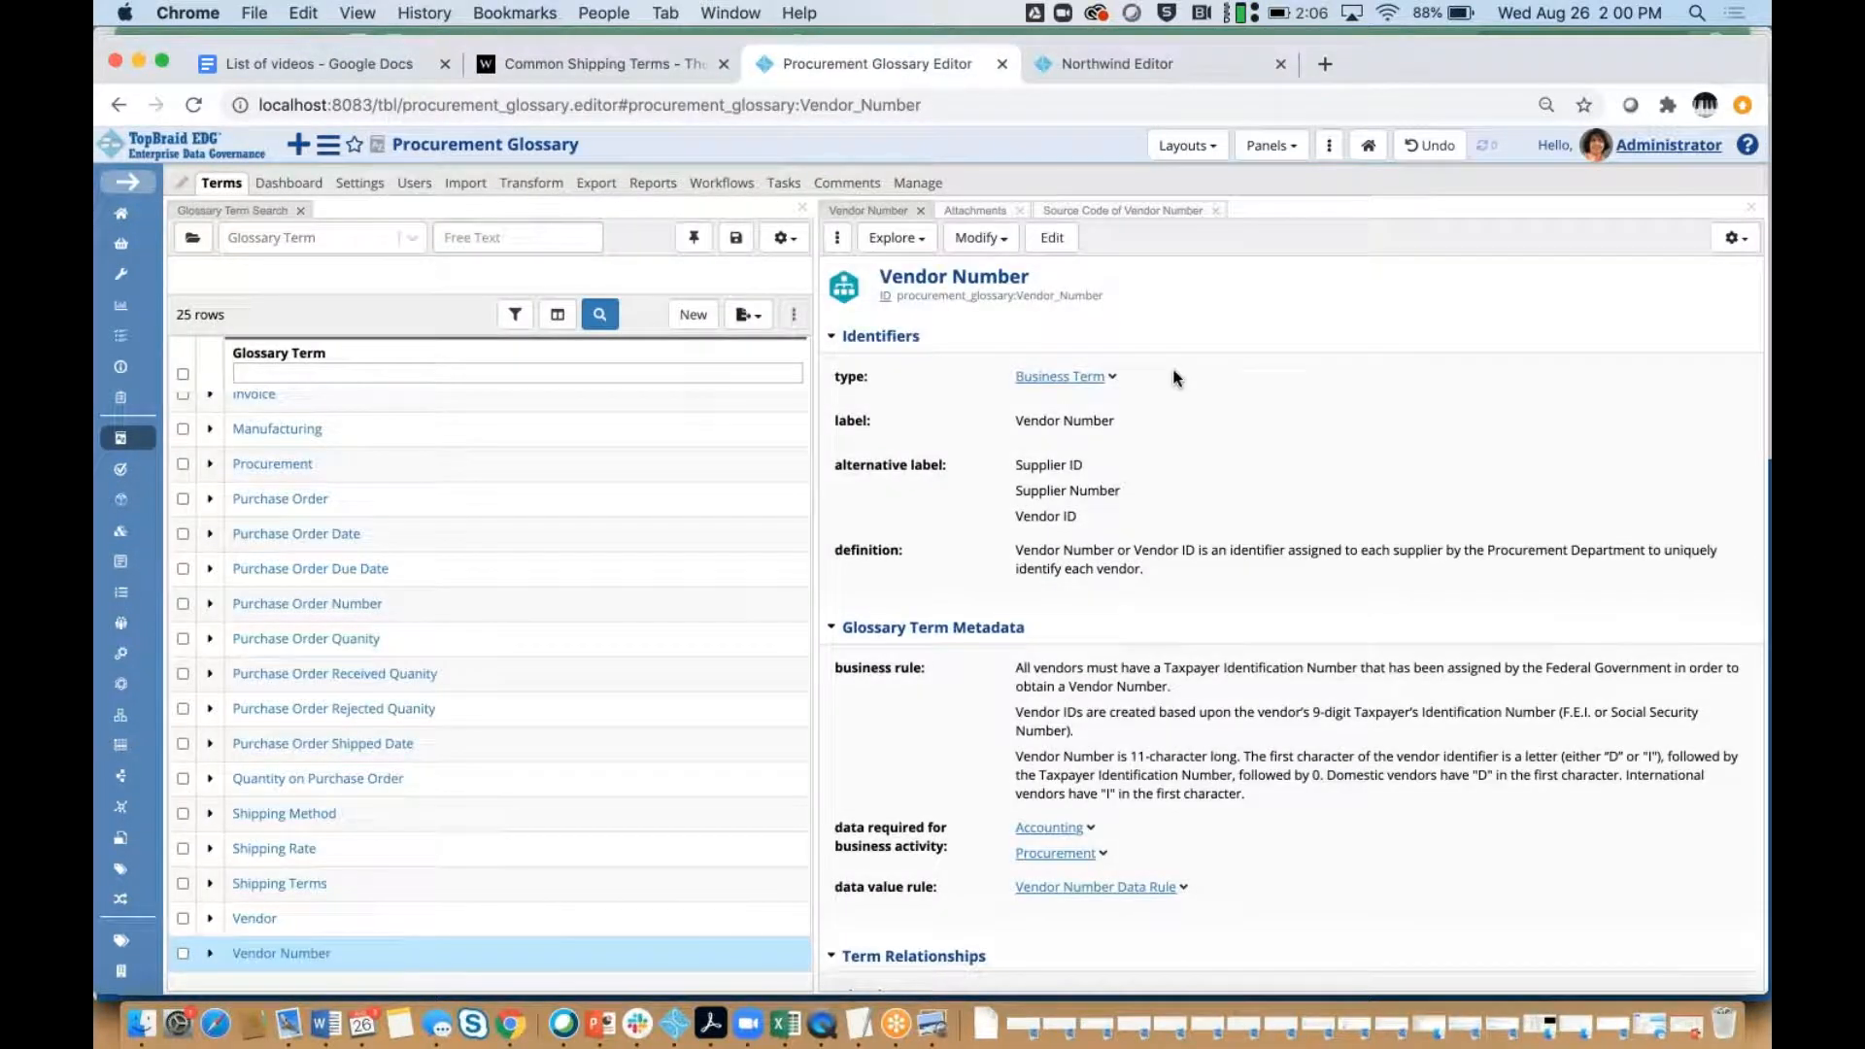
left_click(983, 243)
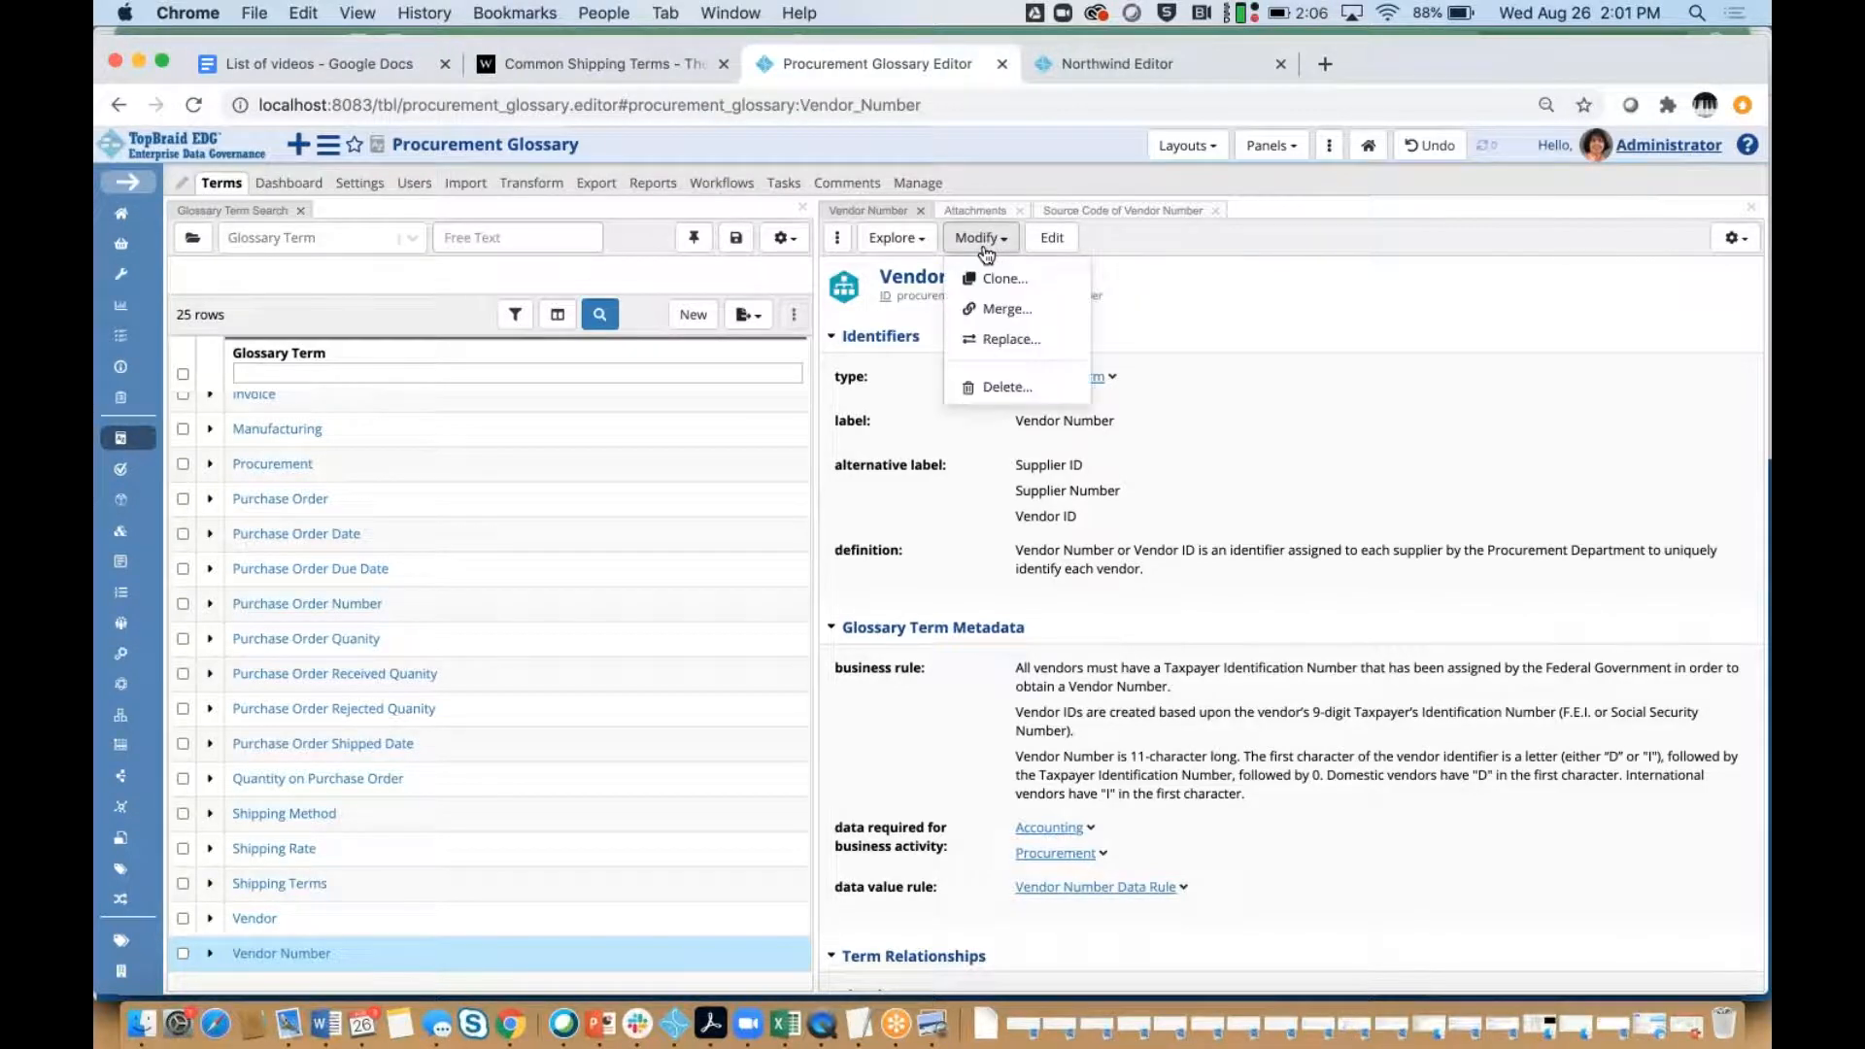
left_click(919, 243)
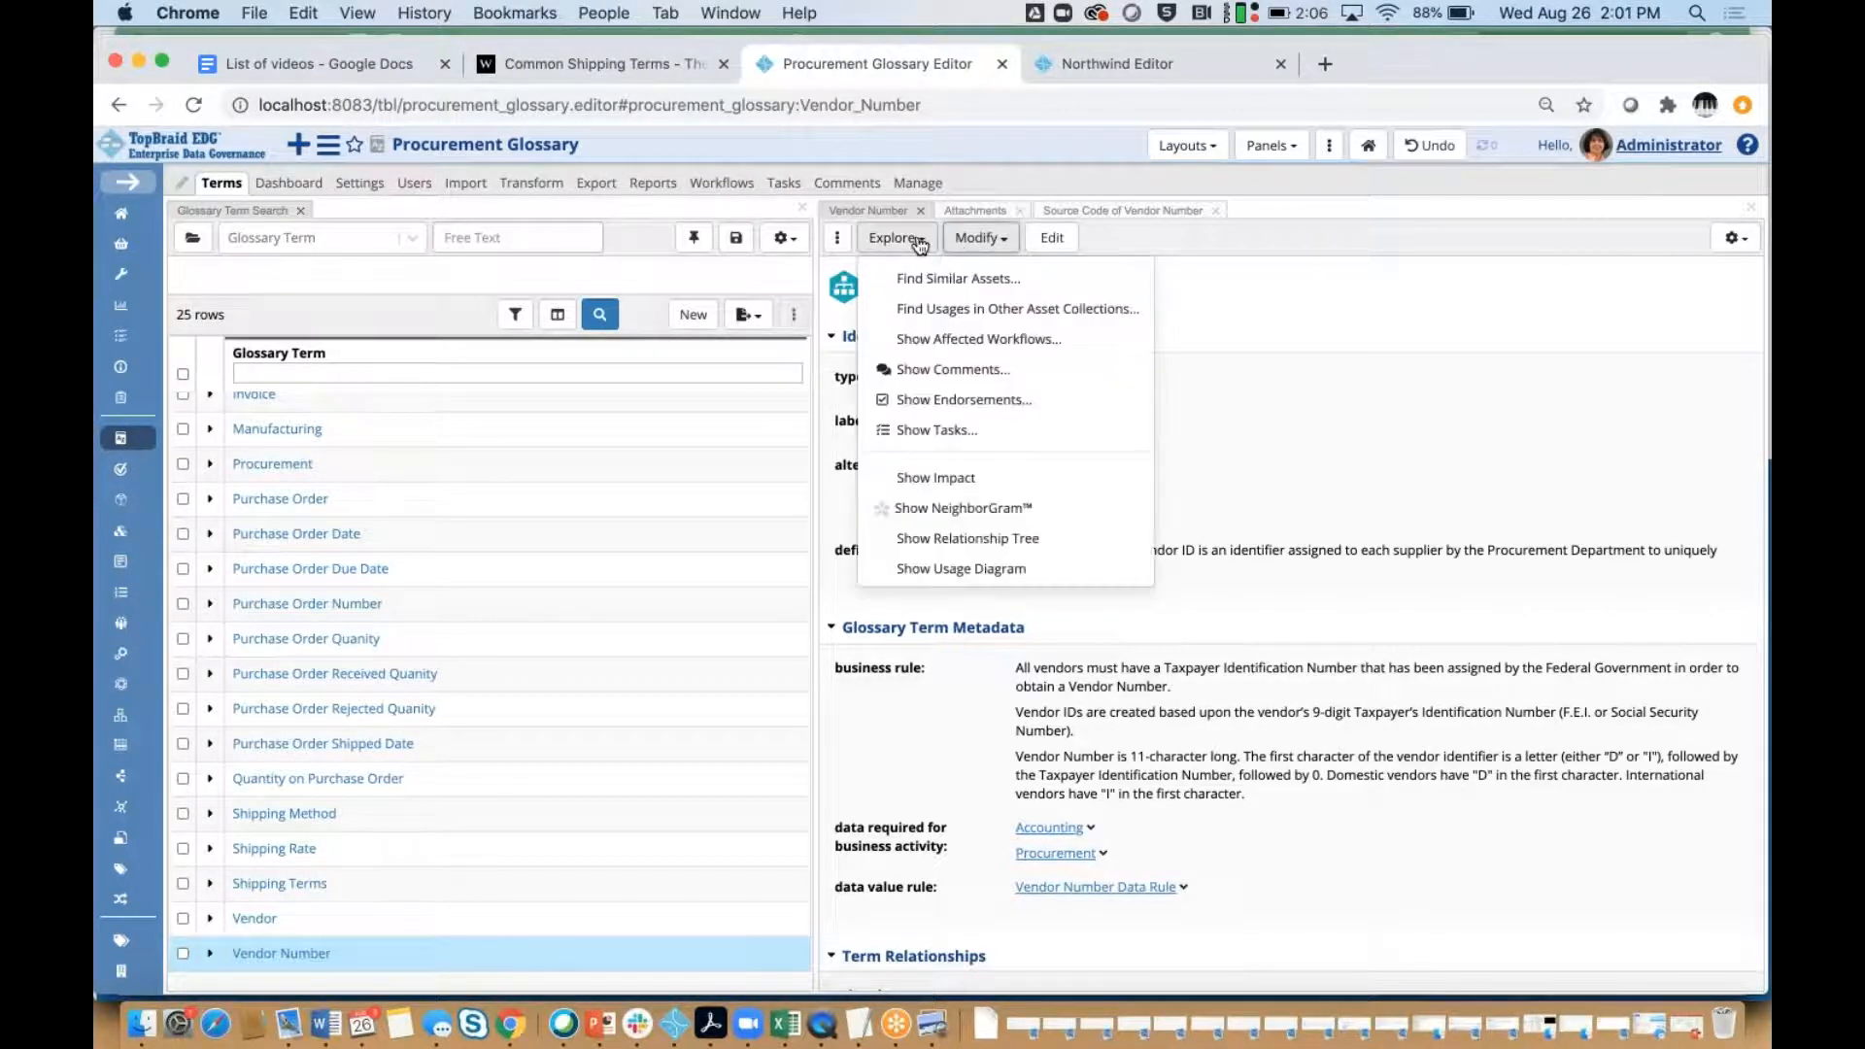
left_click(939, 310)
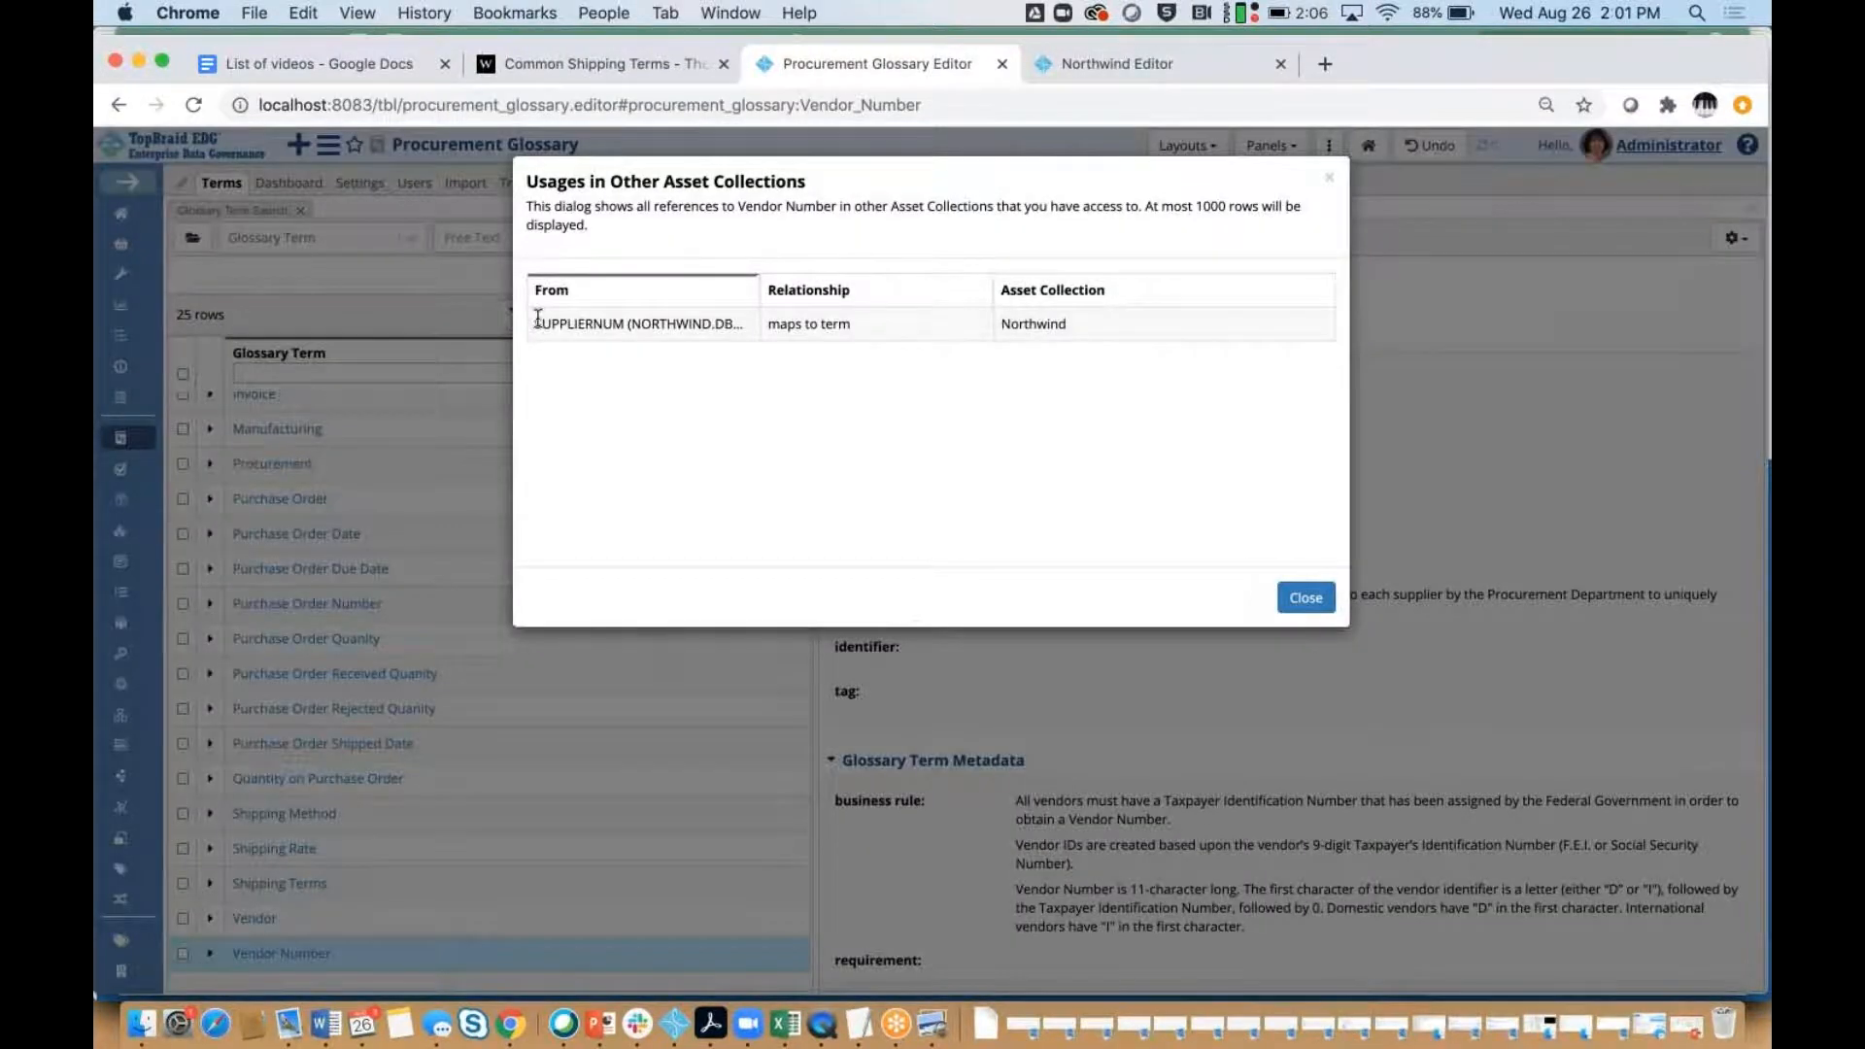